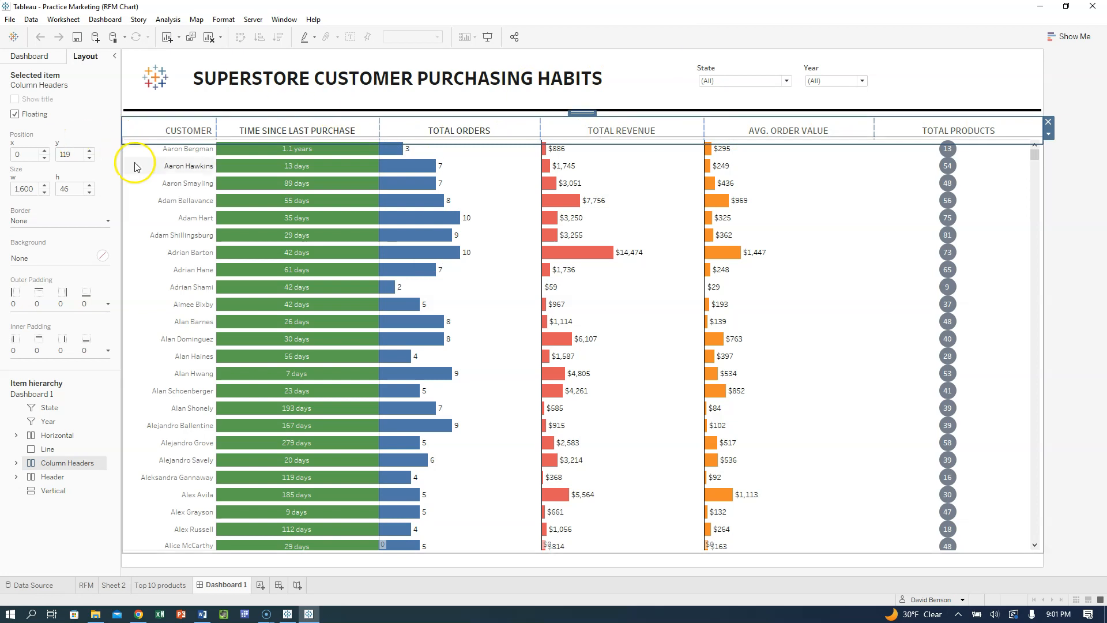
- Examine the finished dashboard's layout items: the Column Headers container, the Header's logo, title and blank, and the Line with its size settings
left_click(15, 463)
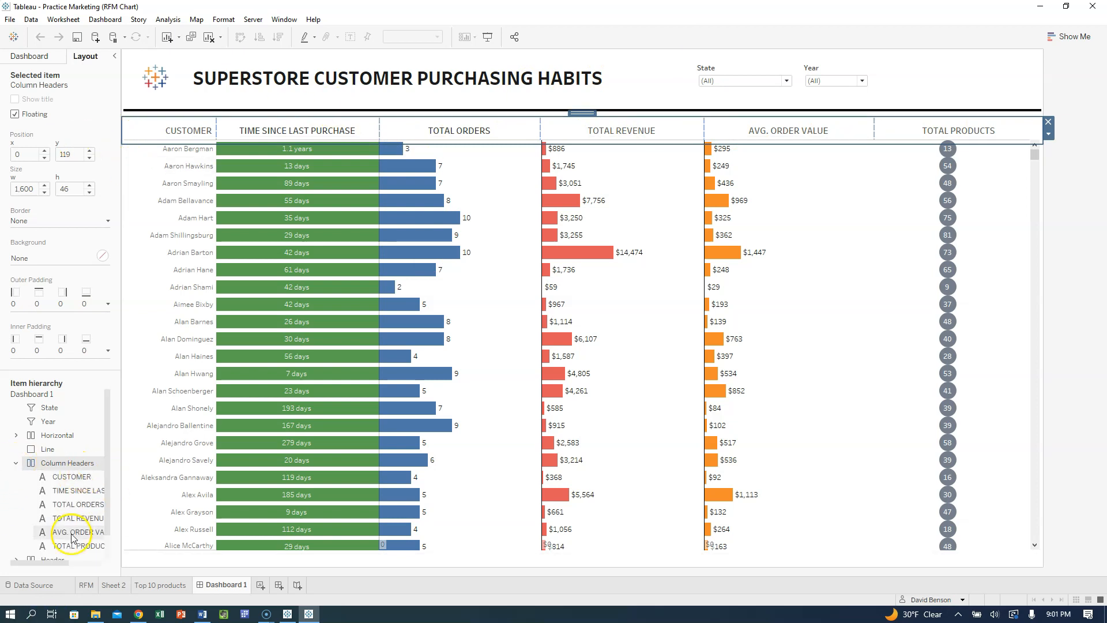
left_click(16, 463)
left_click(15, 476)
left_click(65, 491)
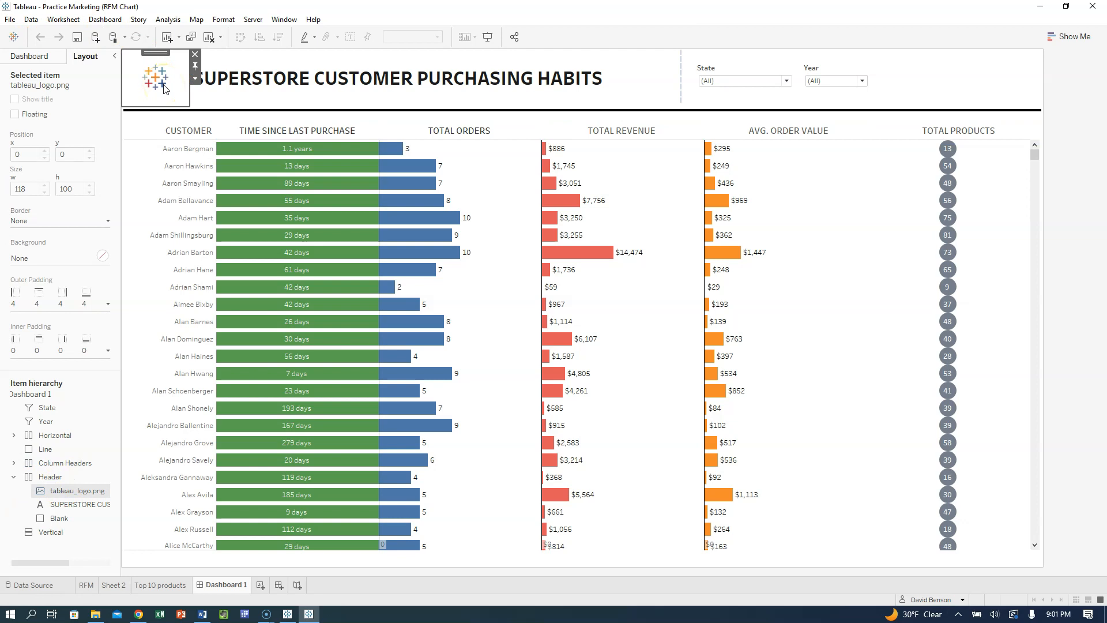
left_click(225, 90)
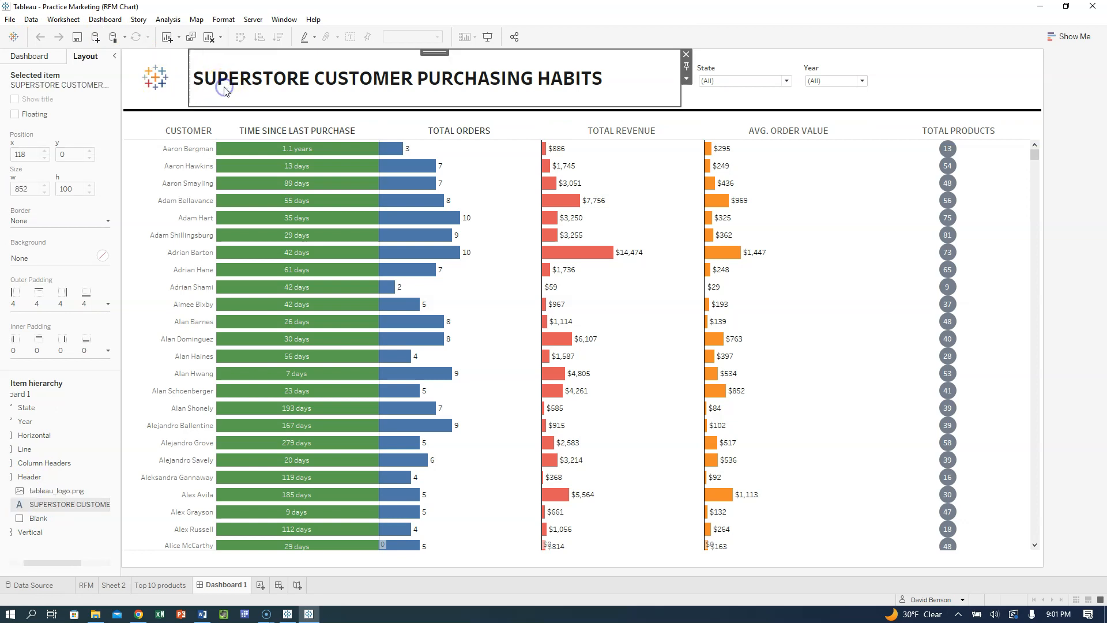
left_click(60, 518)
left_click(764, 192)
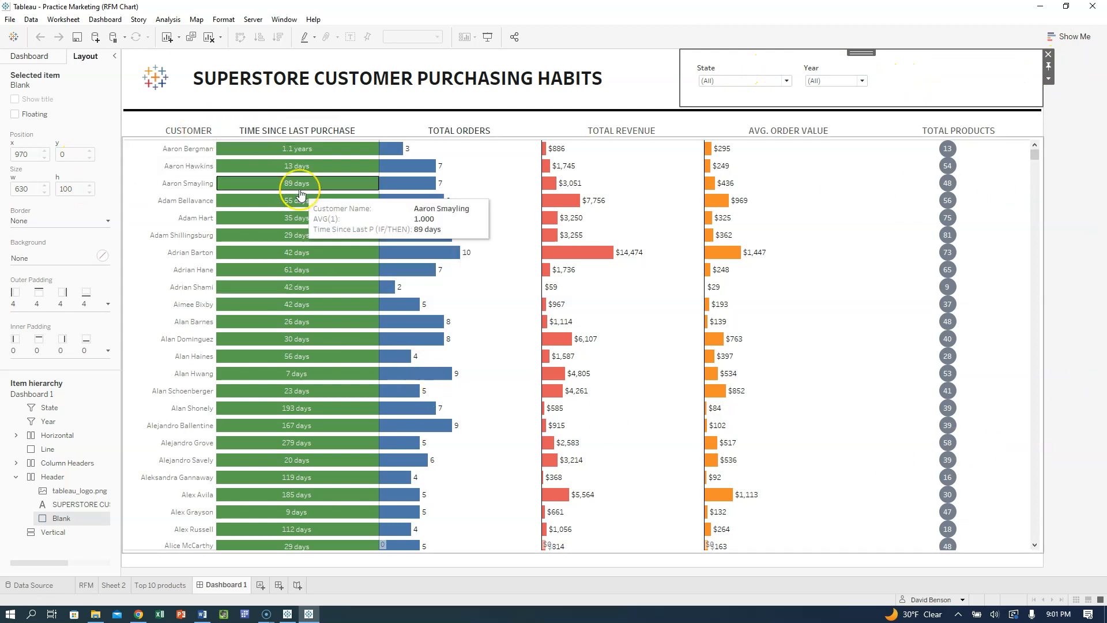
left_click(197, 99)
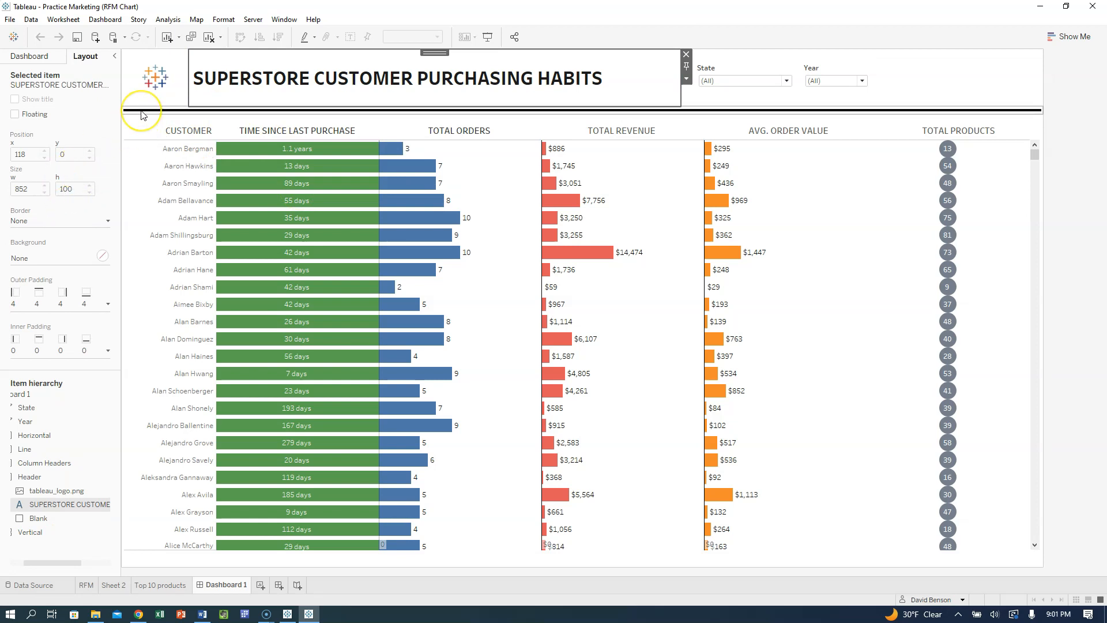
left_click(142, 115)
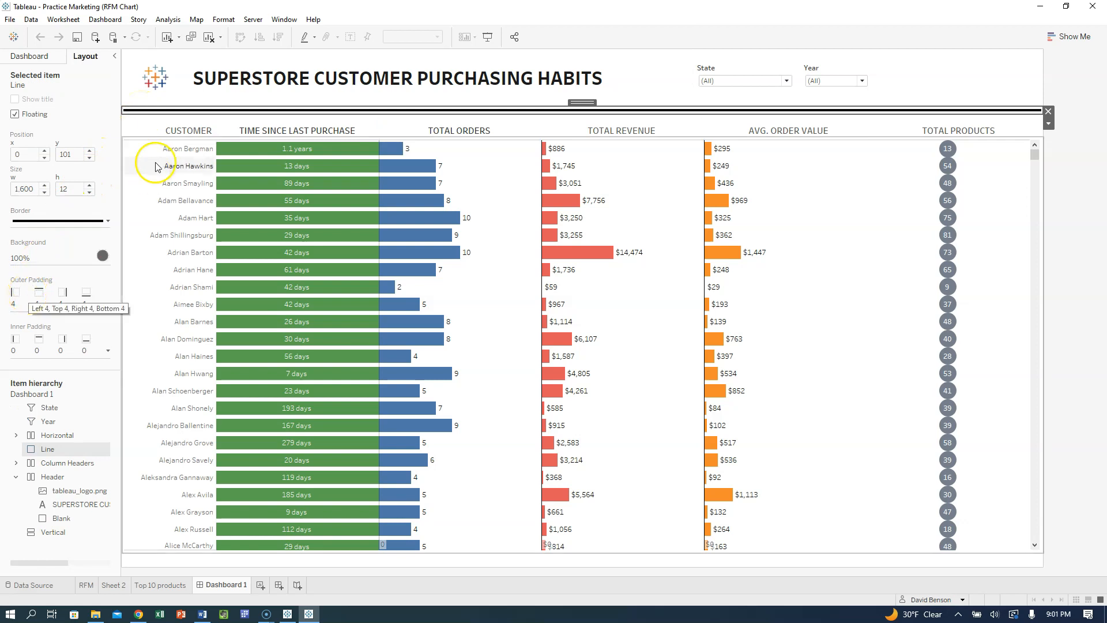
left_click(149, 133)
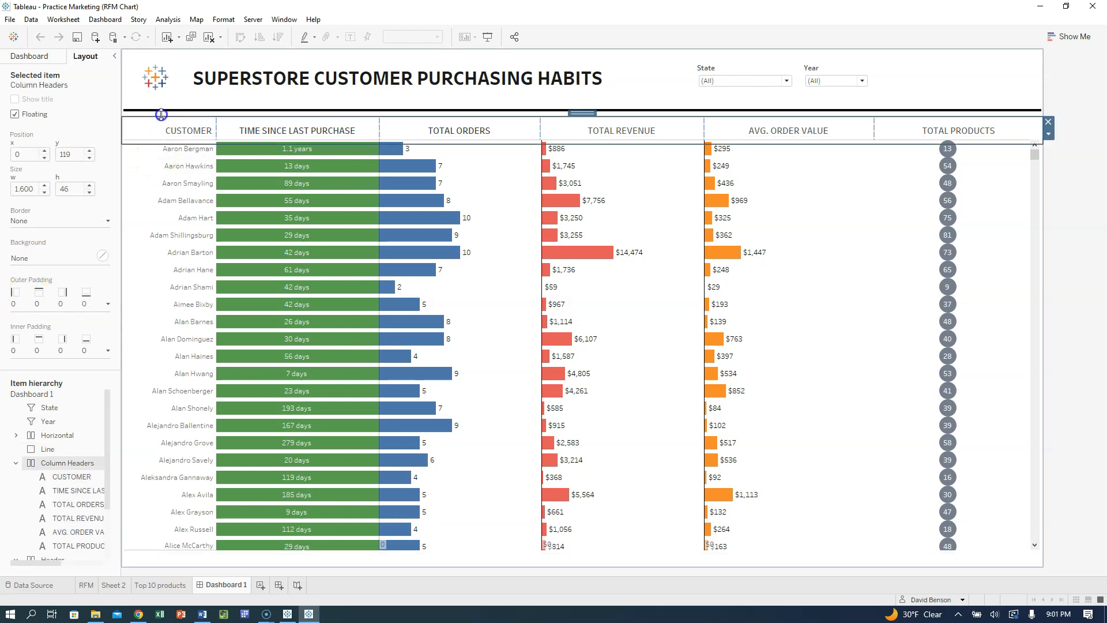
left_click(75, 188)
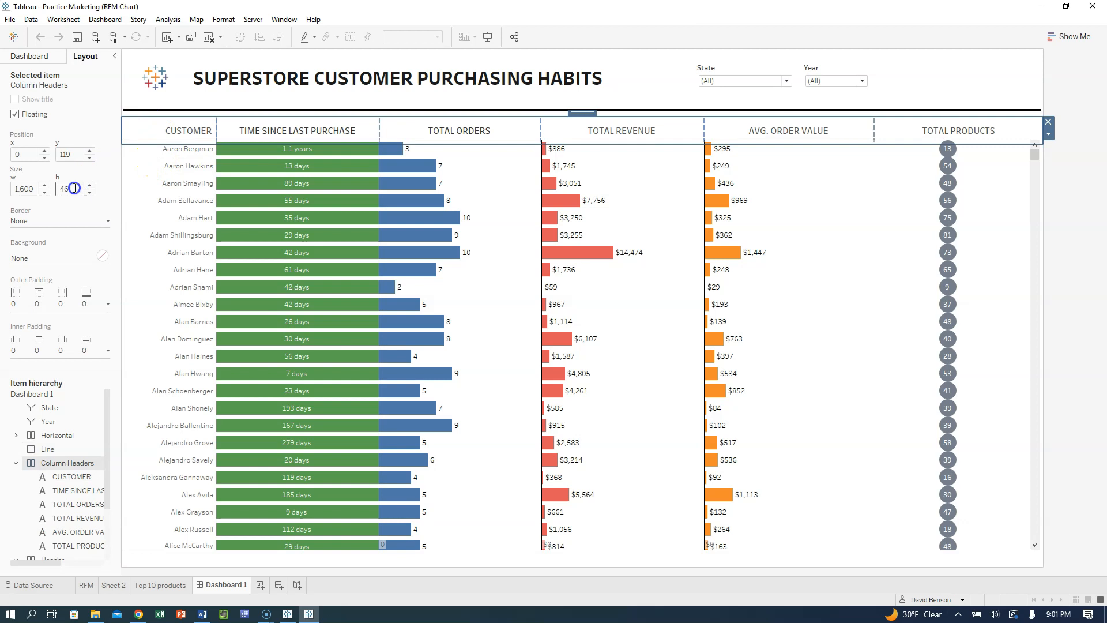
left_click(146, 190)
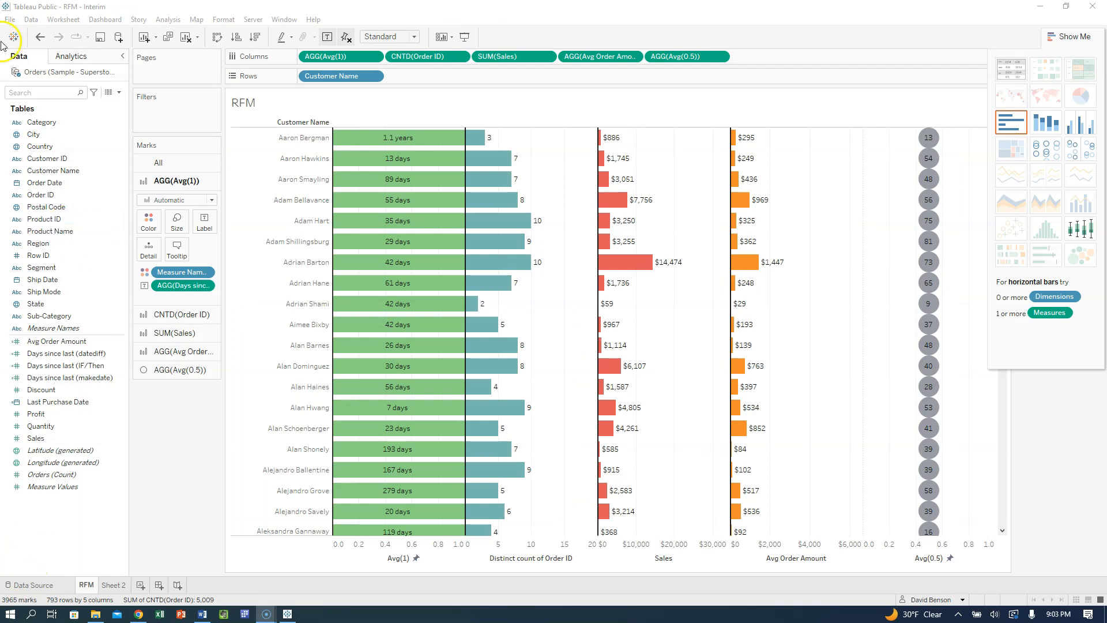
left_click(11, 21)
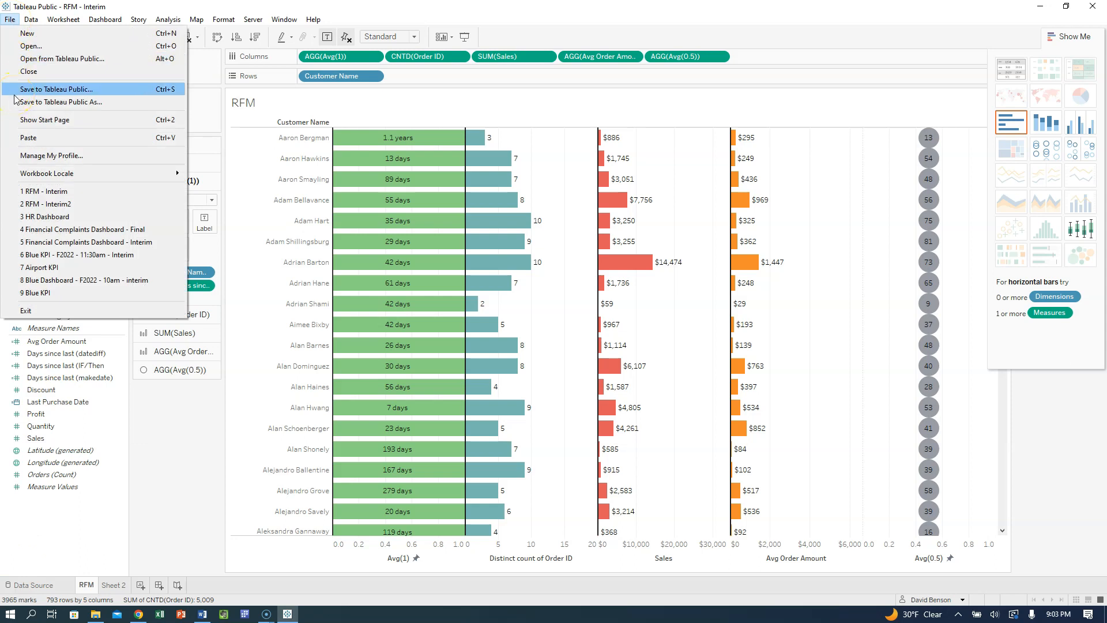
left_click(107, 11)
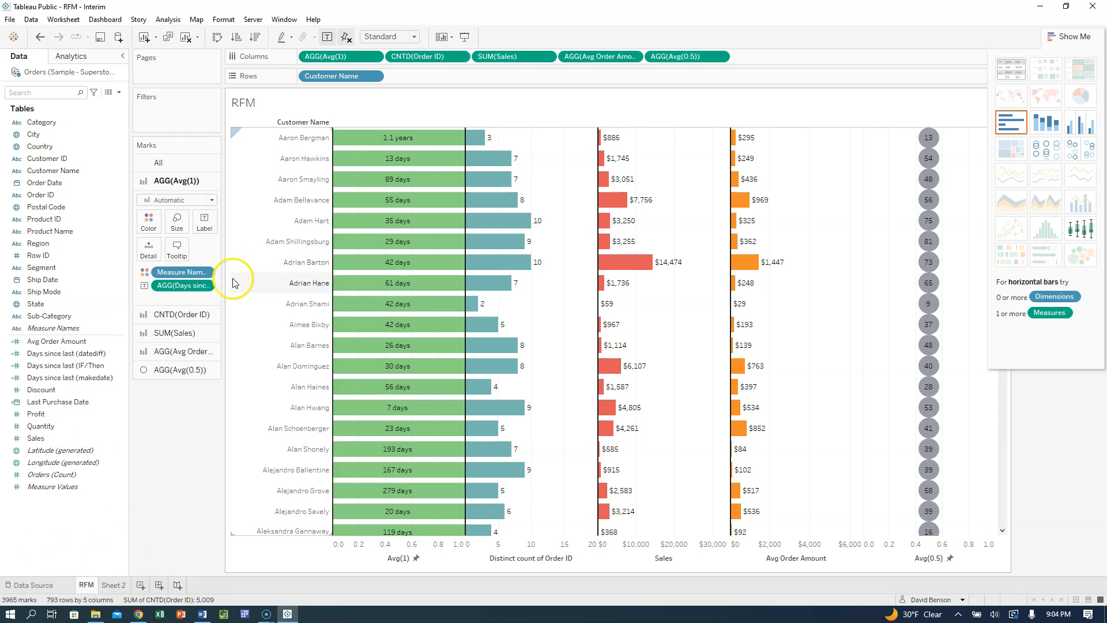
- Create a new dashboard and place a floating vertical container on its canvas
left_click(159, 585)
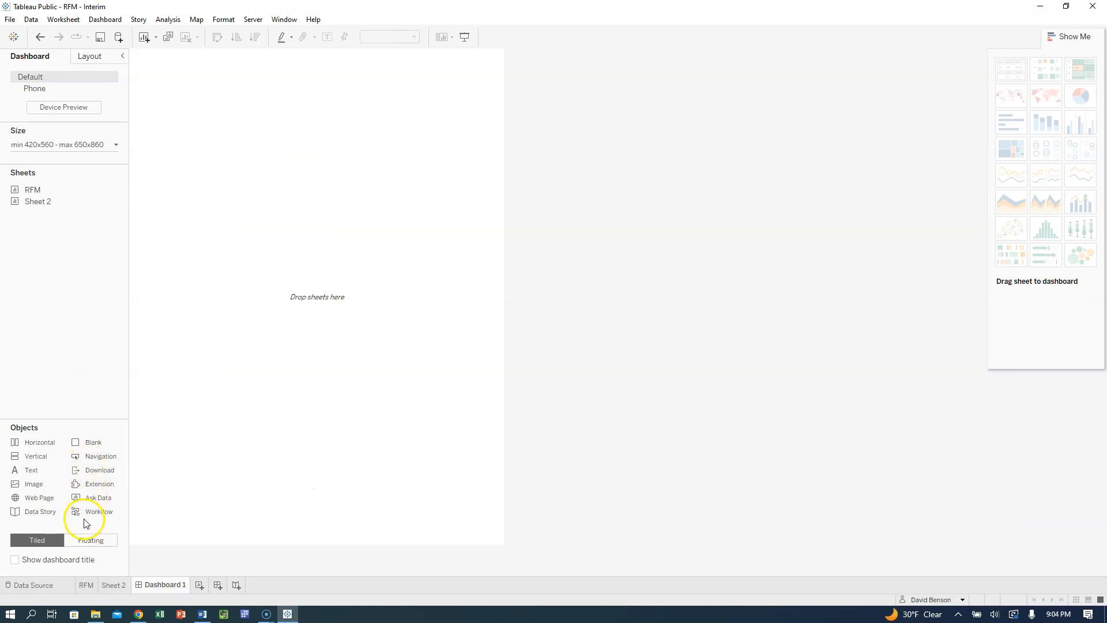
left_click(86, 541)
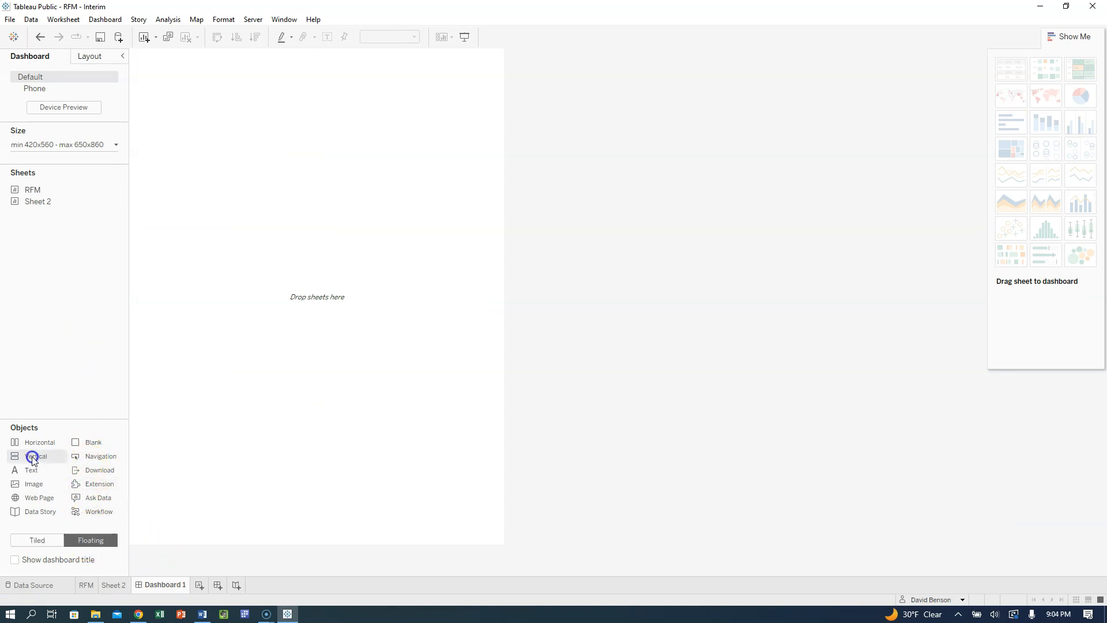
left_click_drag(32, 455, 202, 120)
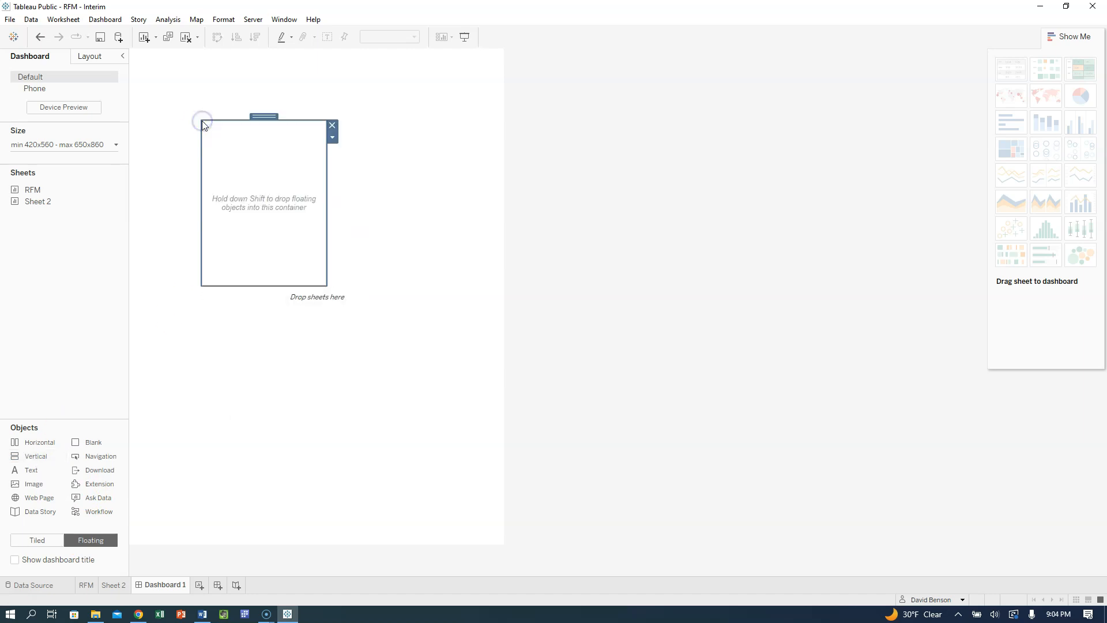
- Give the dashboard a fixed size of 1600 px wide by 900 px high
left_click(117, 146)
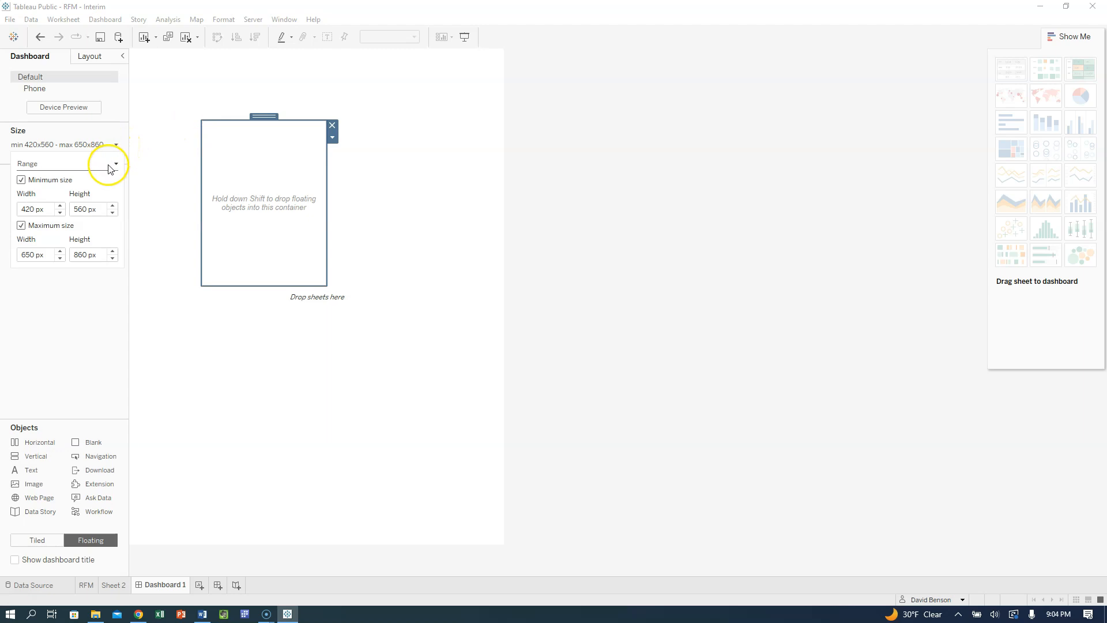
left_click(113, 165)
left_click(47, 176)
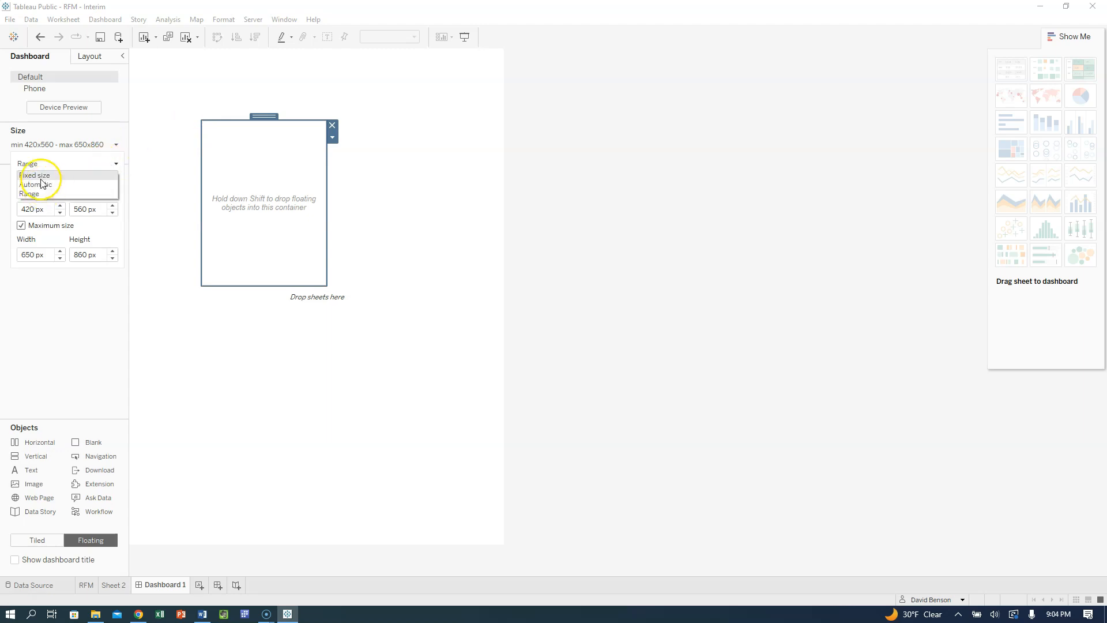
left_click(42, 182)
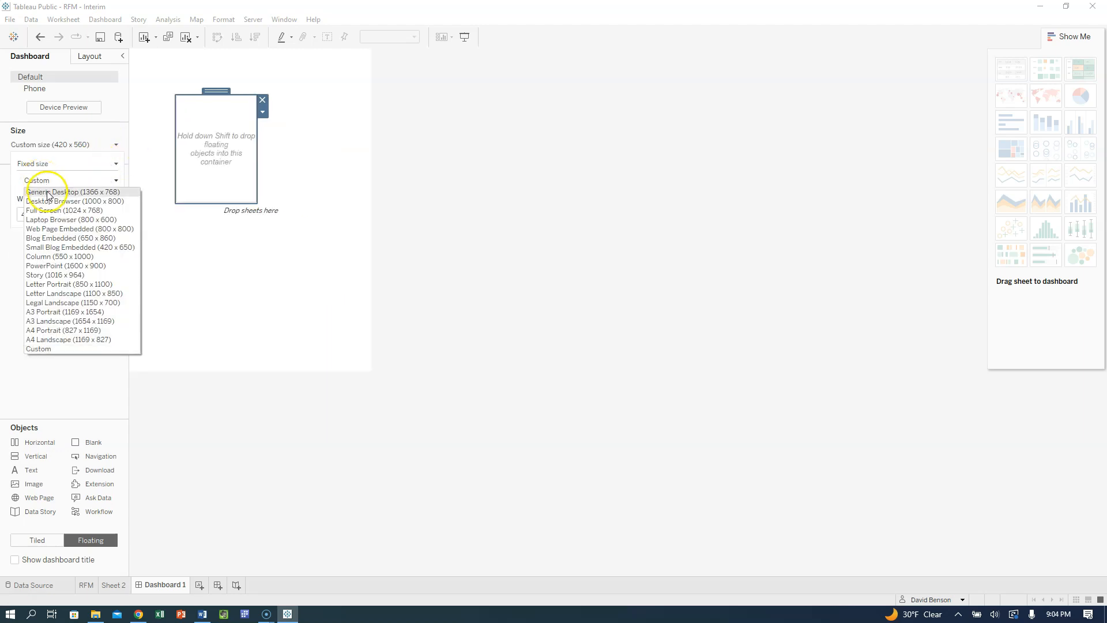
left_click(48, 350)
left_click(29, 212)
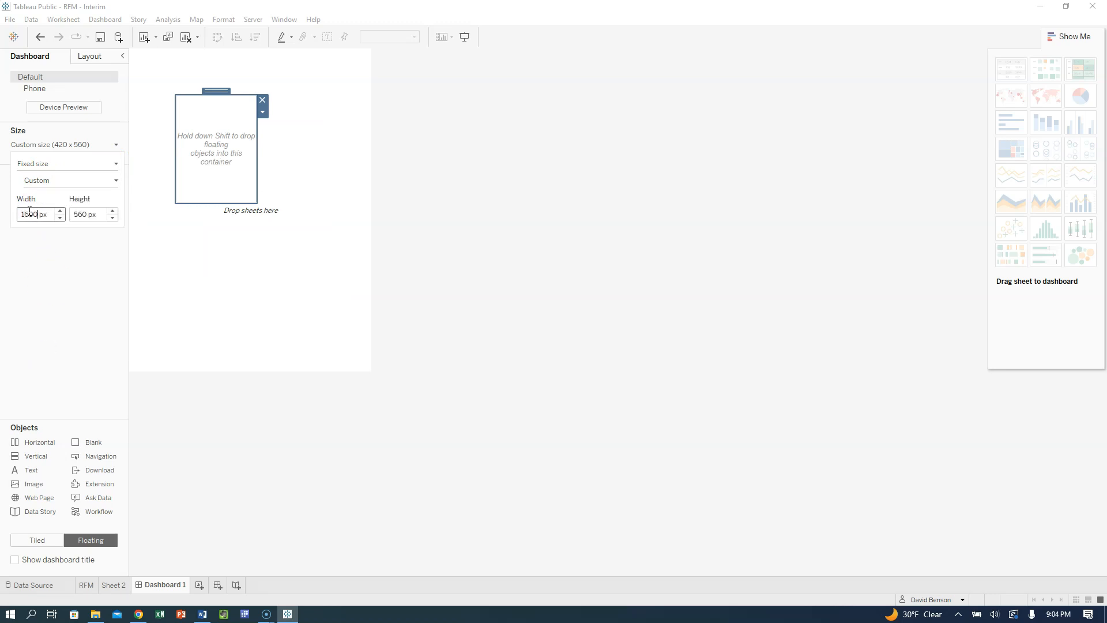
double_click(73, 215)
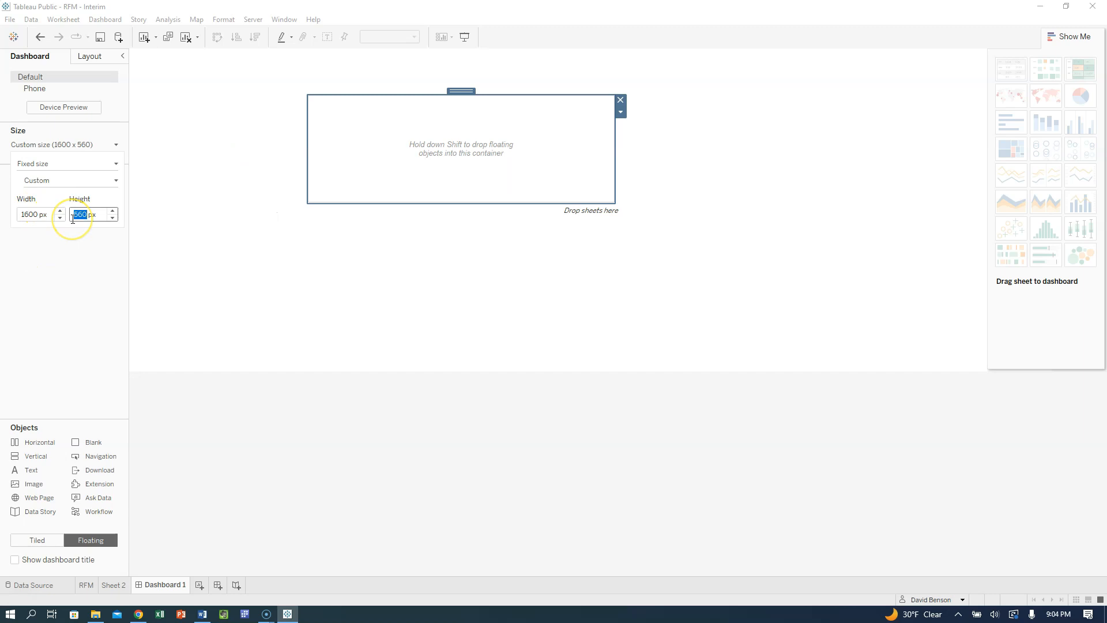
key("Return")
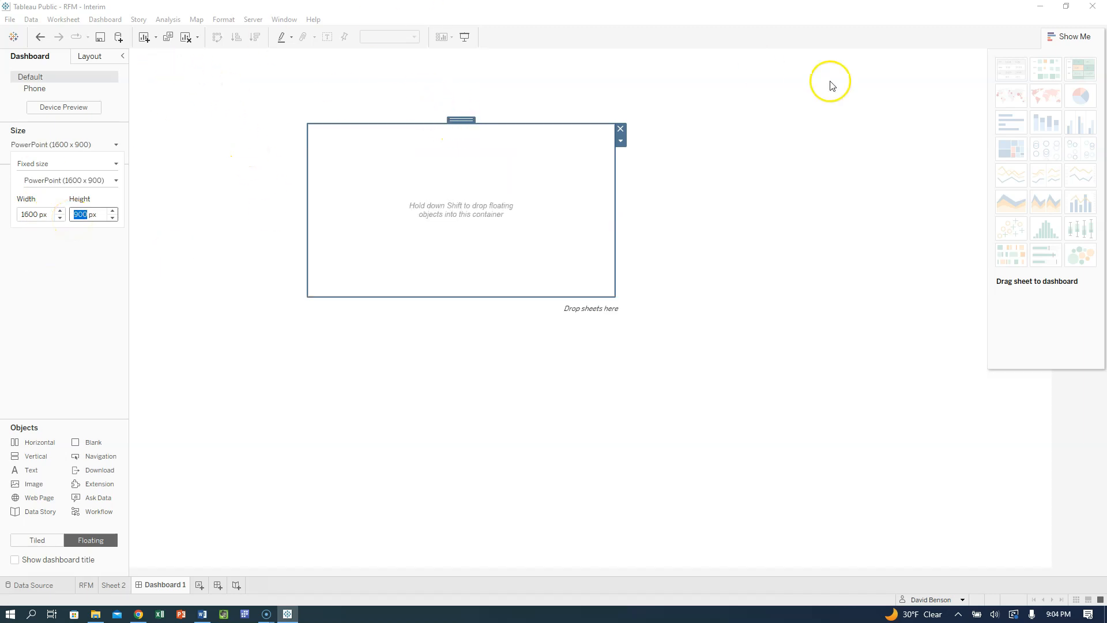
left_click(349, 189)
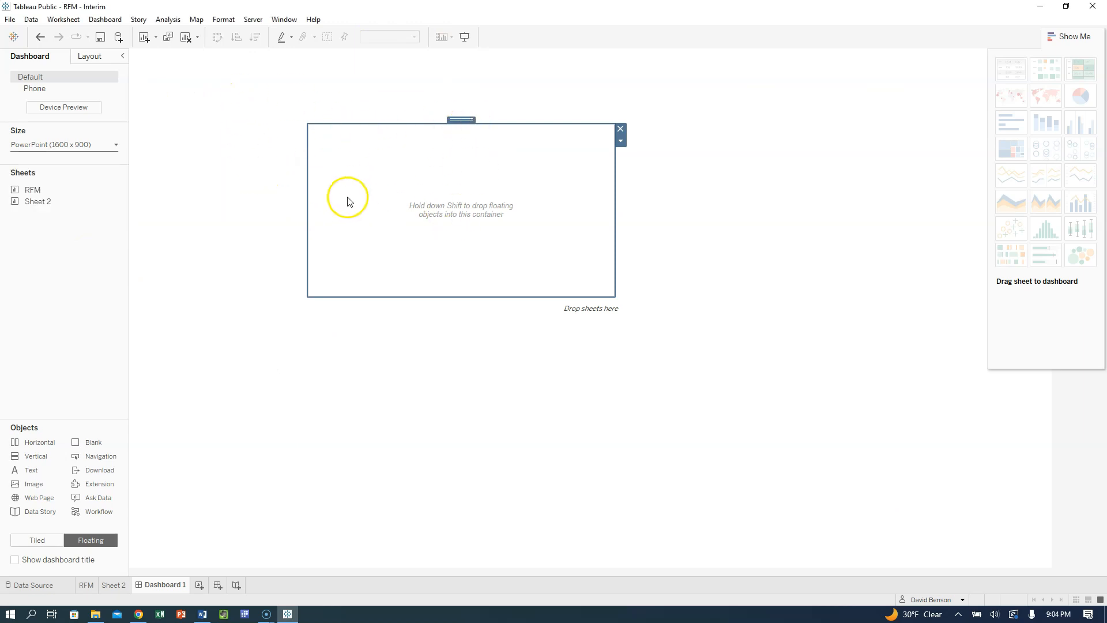
- Position the vertical container at x 0, y 0, size it to 1600 by 900, and hide the chart suggestions
mouse_move(87, 597)
left_click(95, 59)
left_click(29, 175)
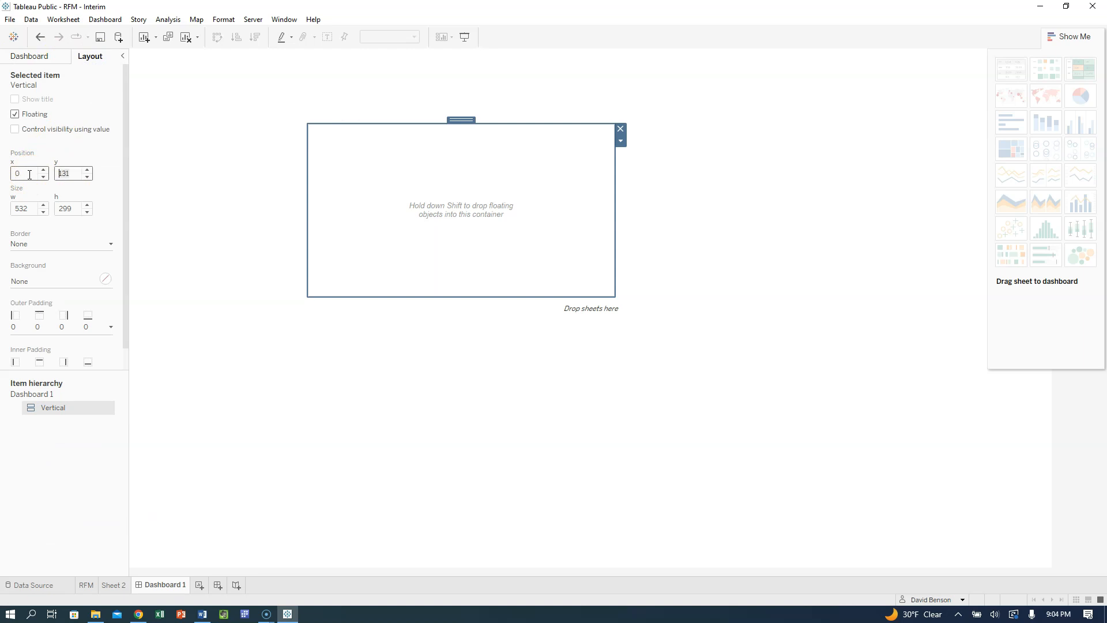
type("0")
key("Tab")
left_click(23, 205)
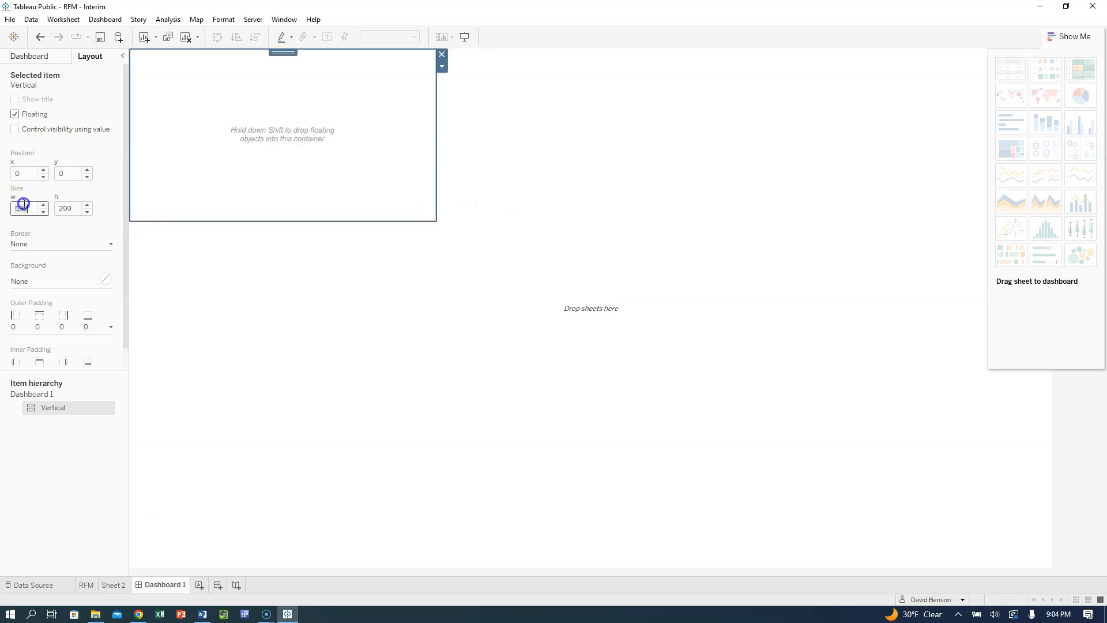
key("Tab")
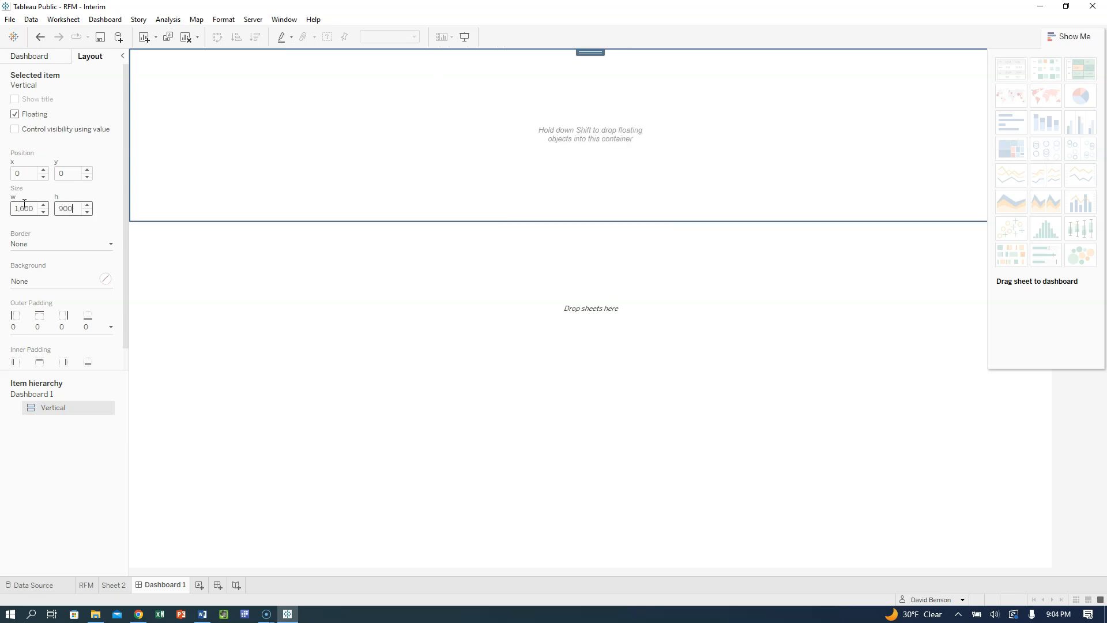
key("Return")
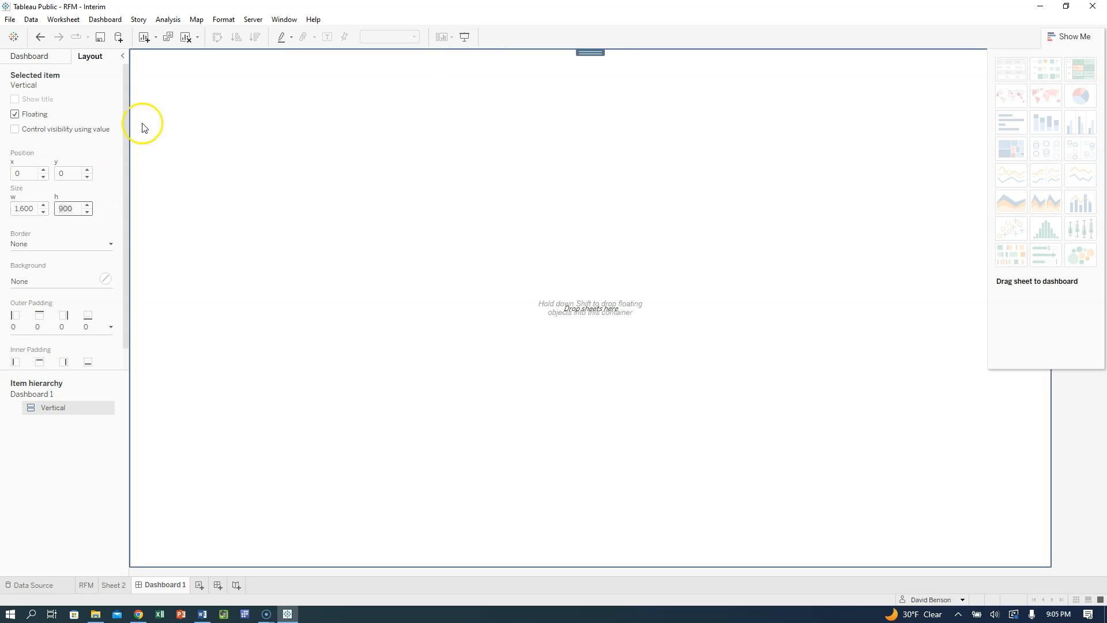
left_click(1072, 34)
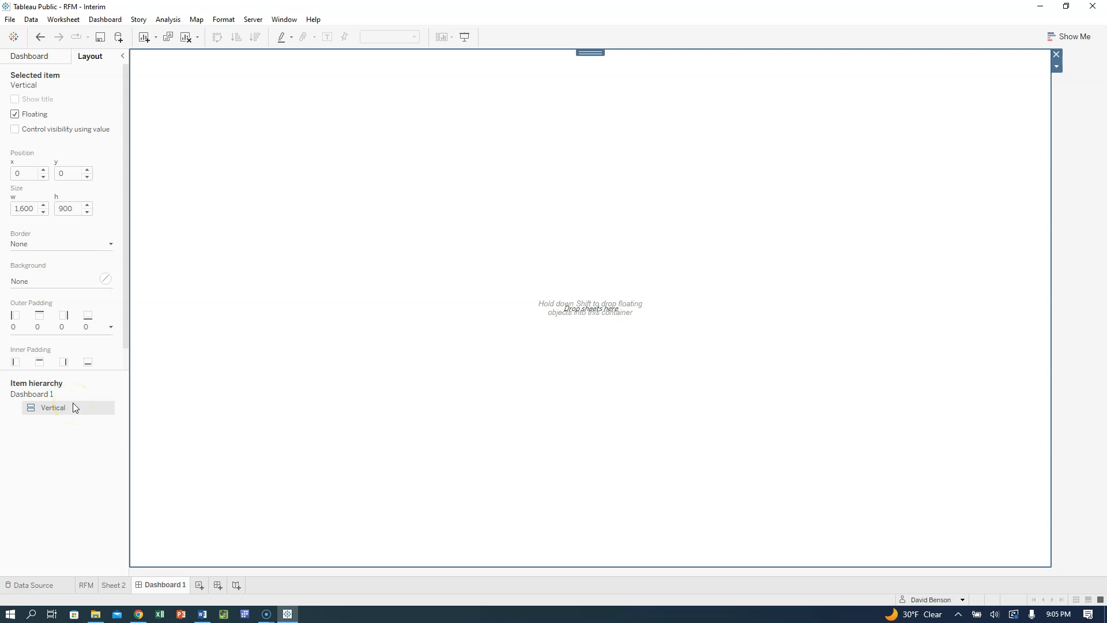
- Add a blank object inside the vertical container
left_click(43, 61)
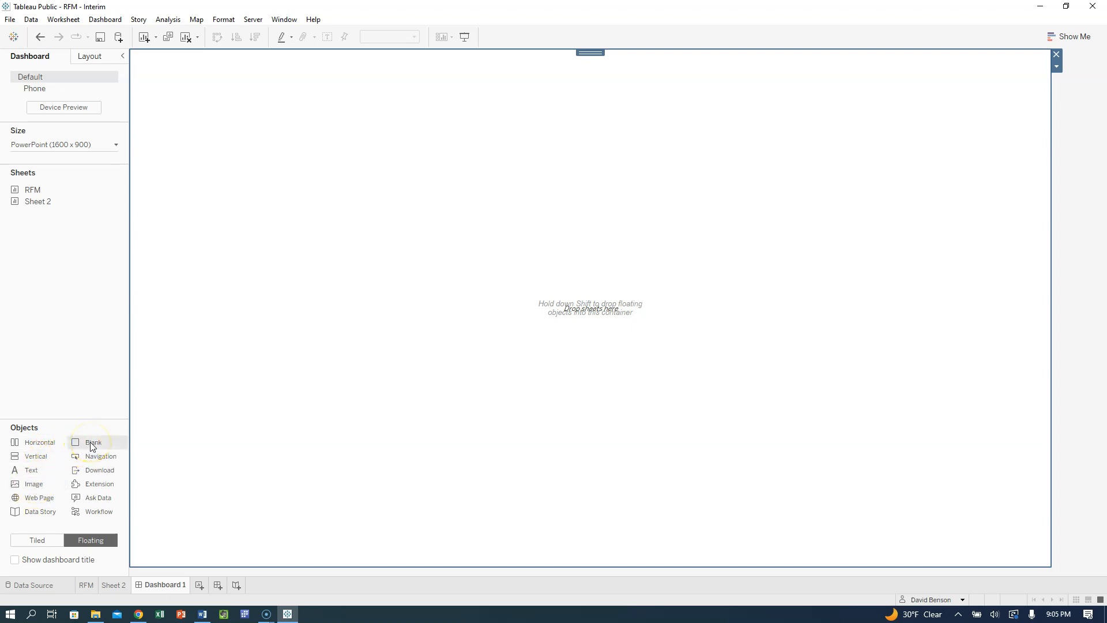
left_click_drag(93, 447, 277, 264)
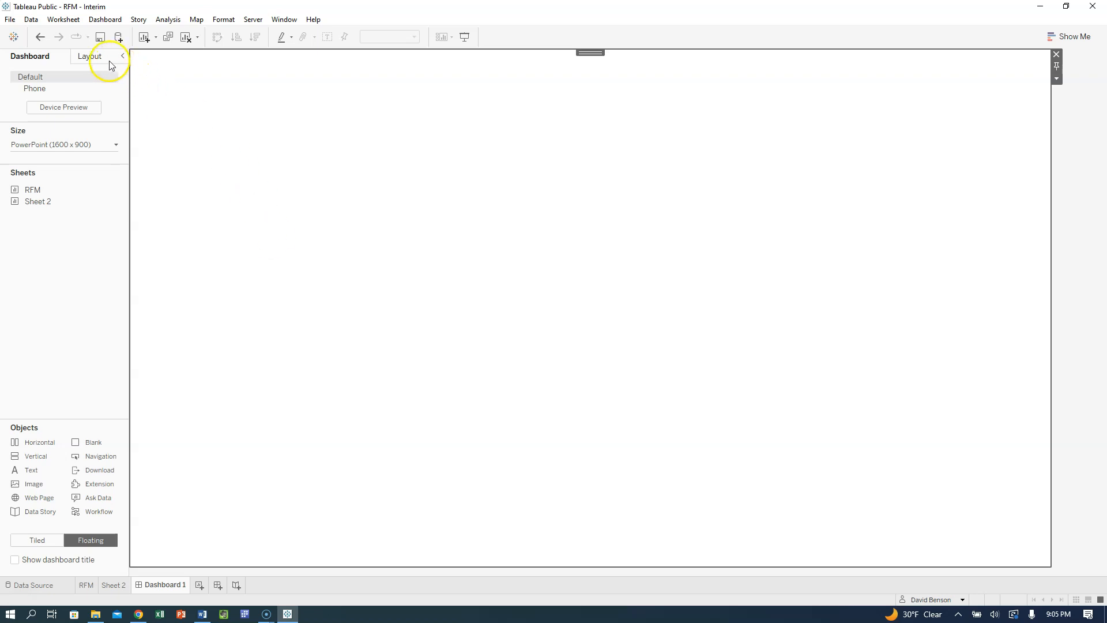
left_click(90, 56)
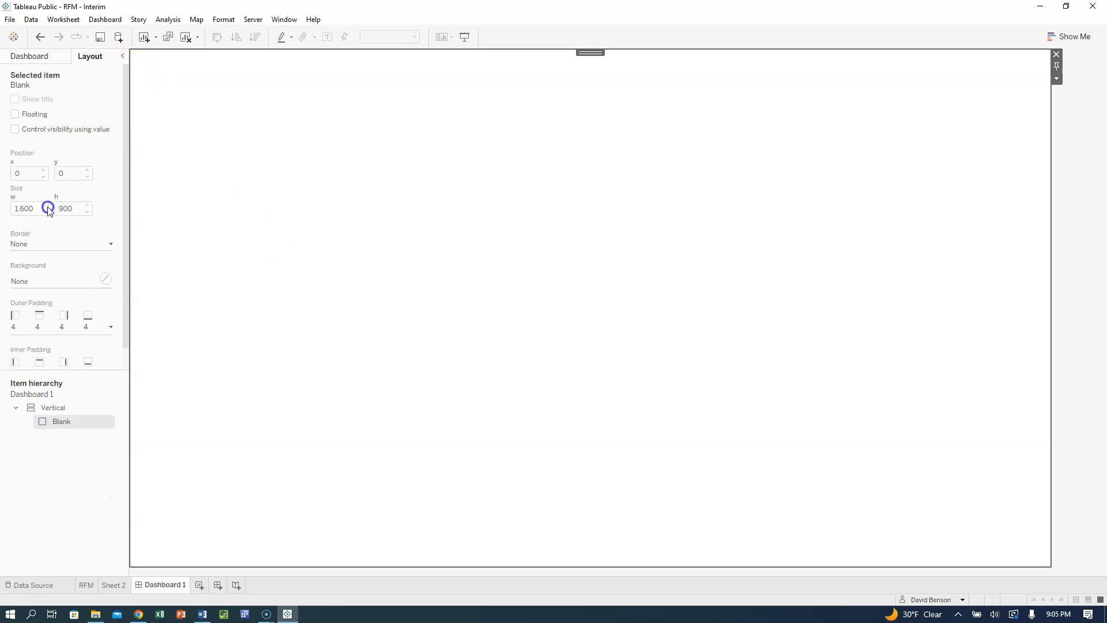
left_click(31, 56)
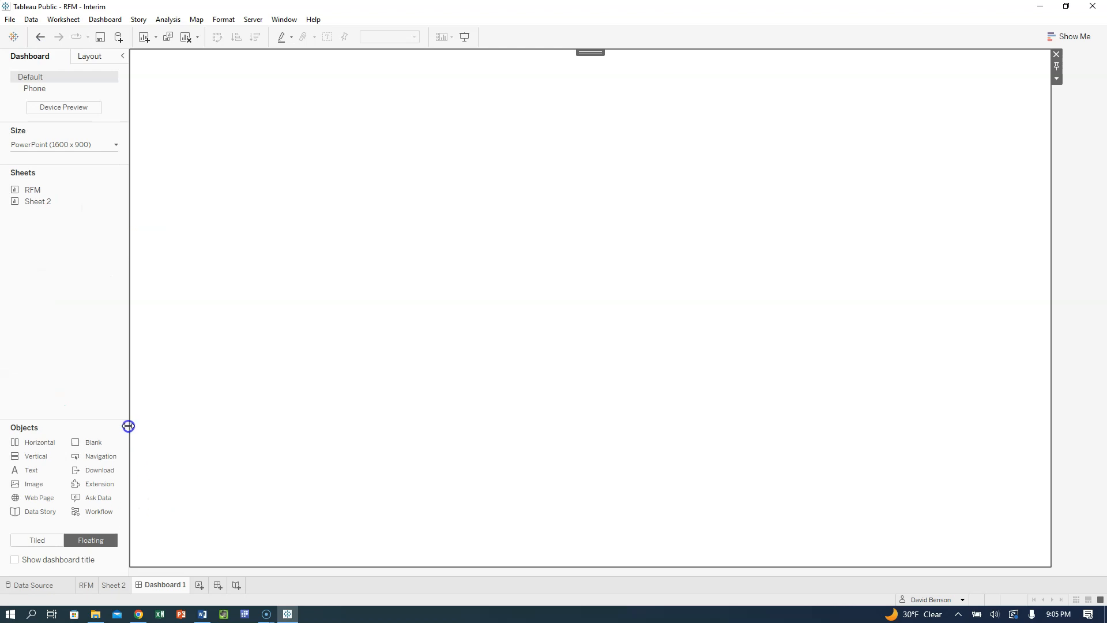
- Set the height of the blank object in the vertical container to 100 pixels
left_click(90, 57)
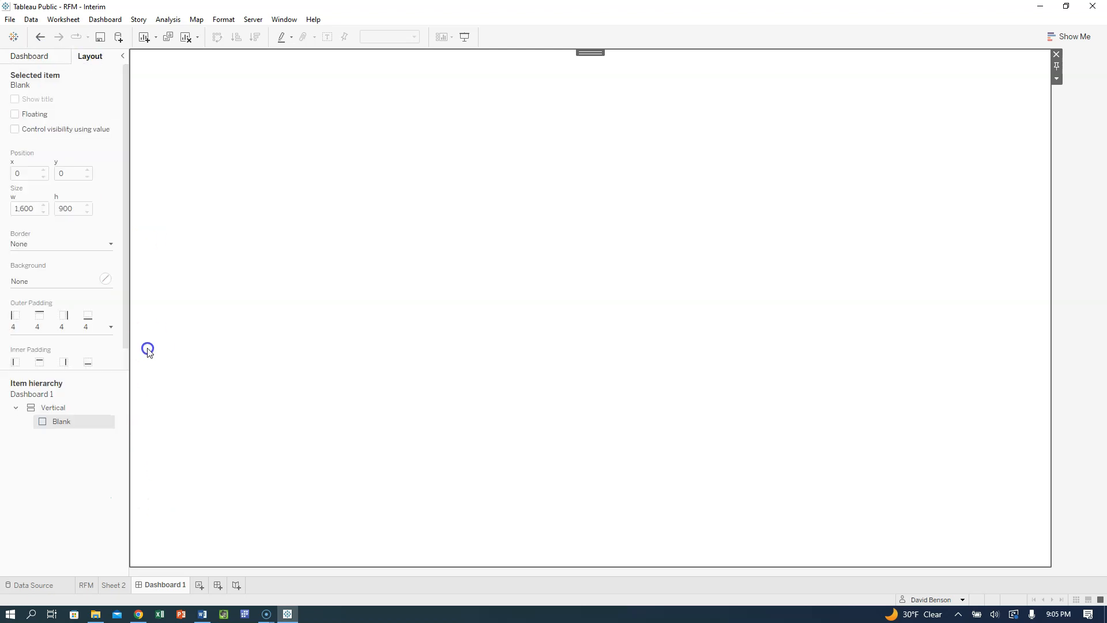
right_click(71, 423)
left_click(87, 464)
left_click(88, 475)
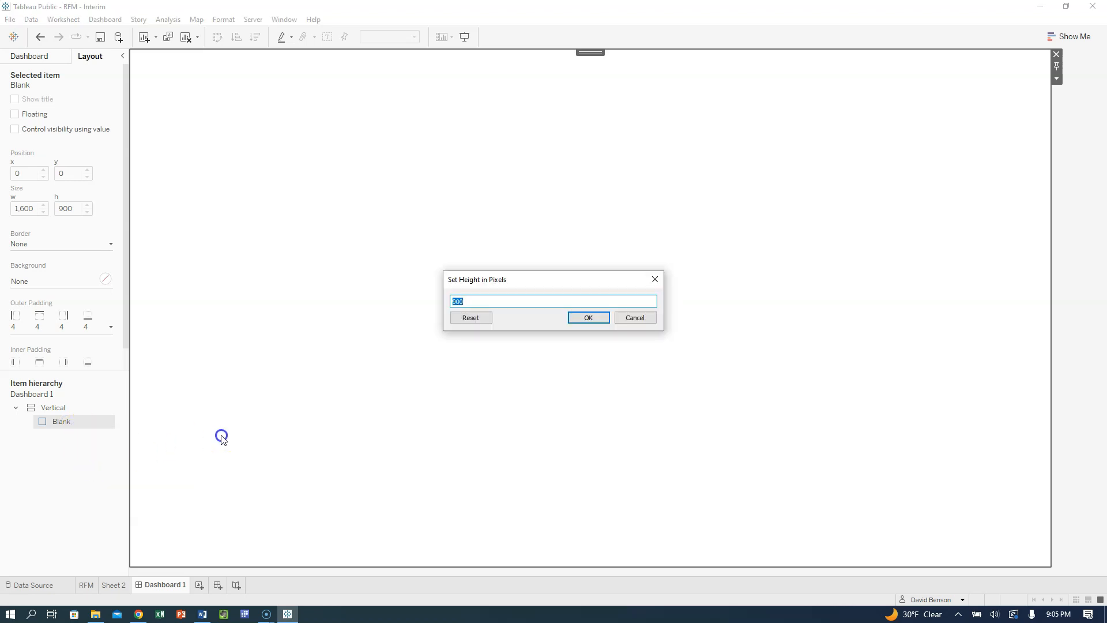
key("Return")
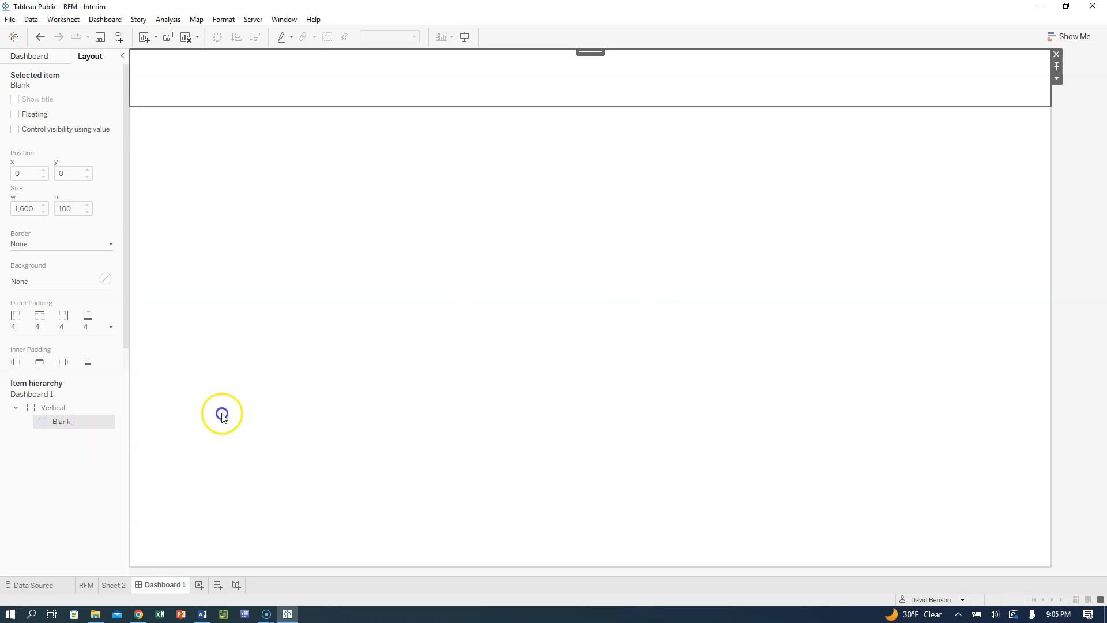
- Fill the blank object's background with dark grey, then select the vertical container
left_click(106, 279)
left_click(76, 300)
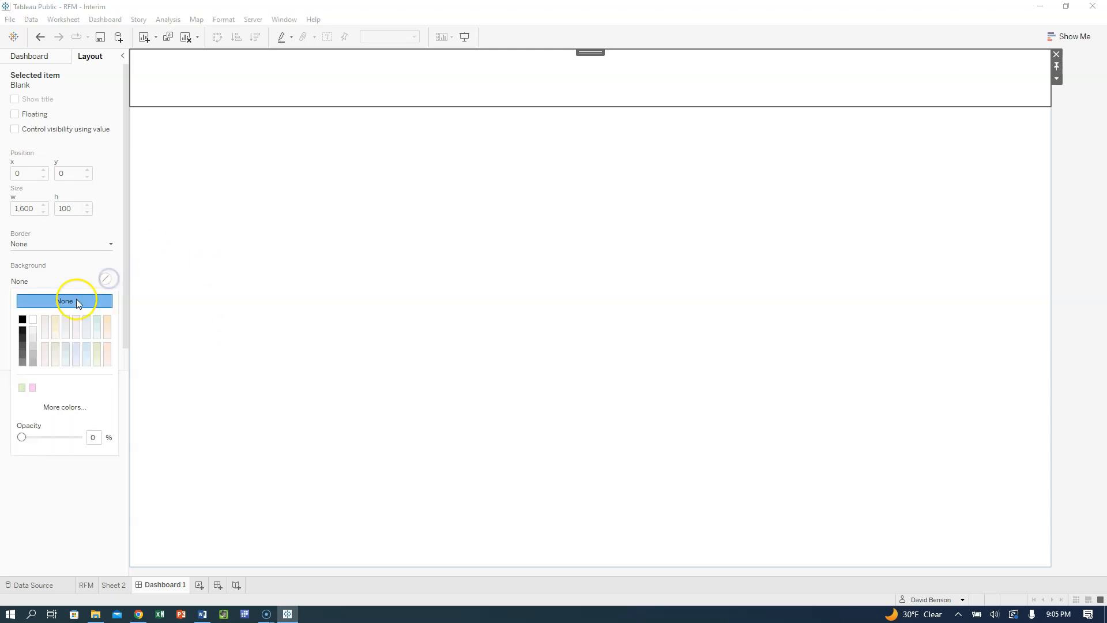
left_click(22, 353)
left_click(408, 247)
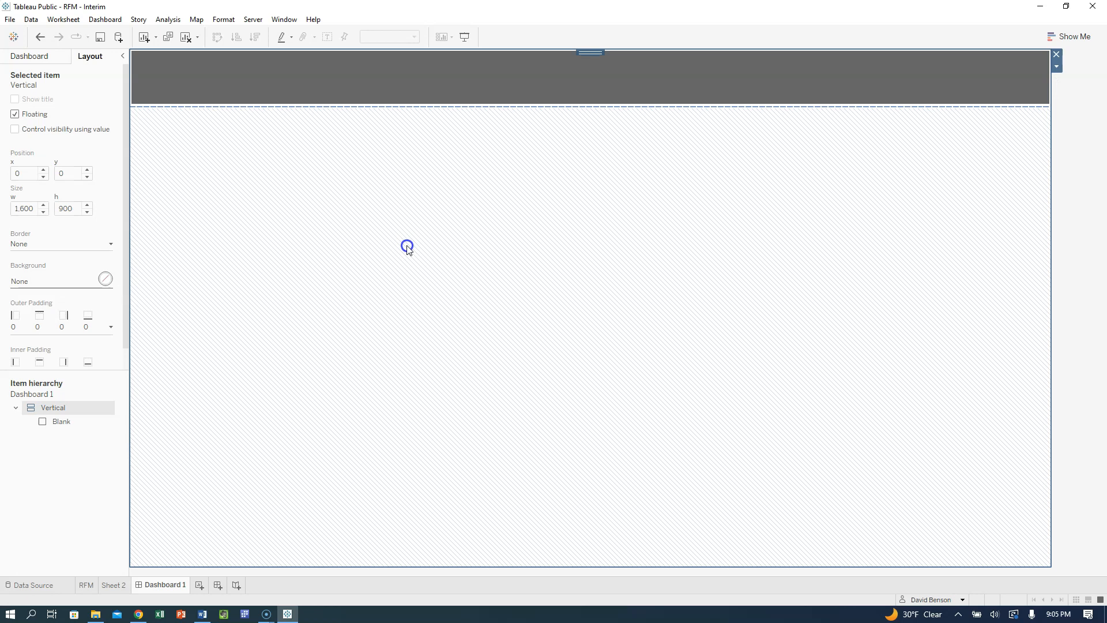
left_click(40, 60)
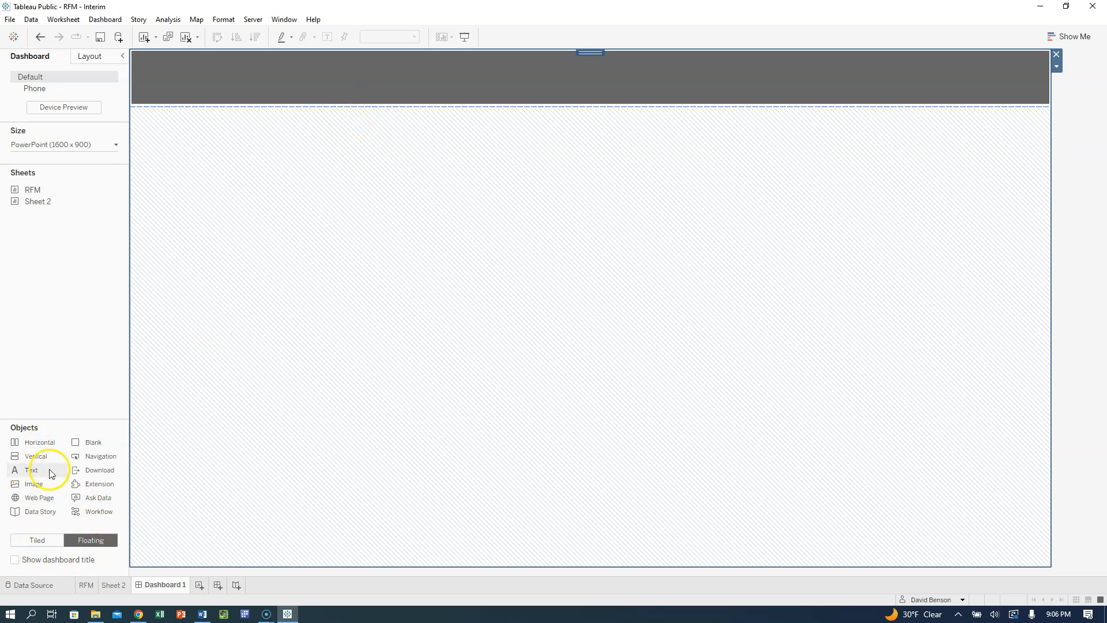
left_click_drag(47, 442, 285, 51)
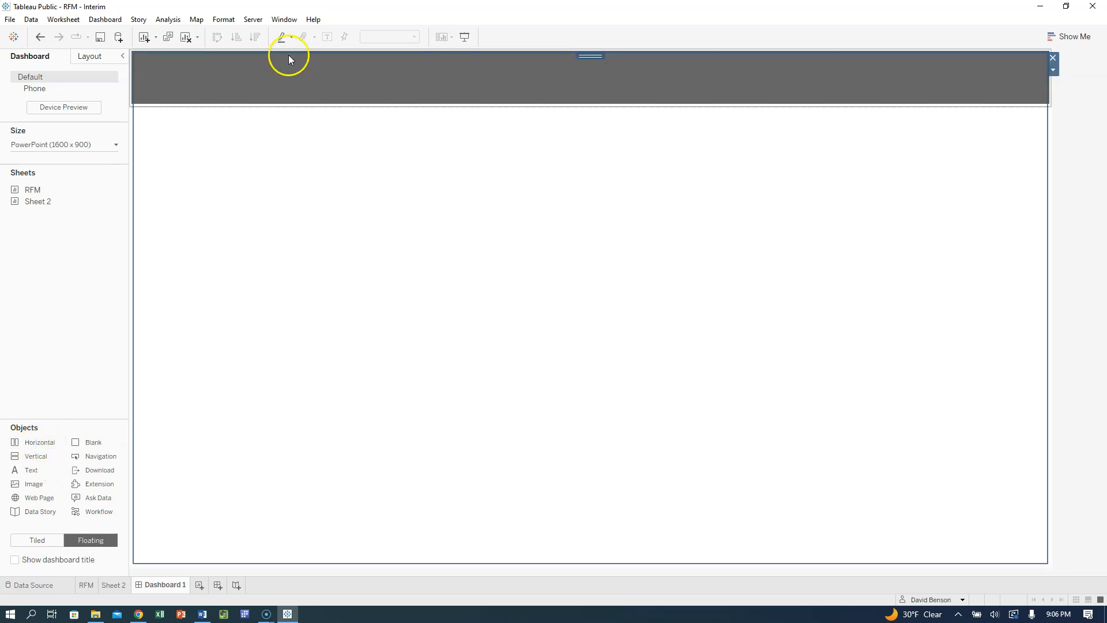
left_click(237, 199)
left_click(95, 56)
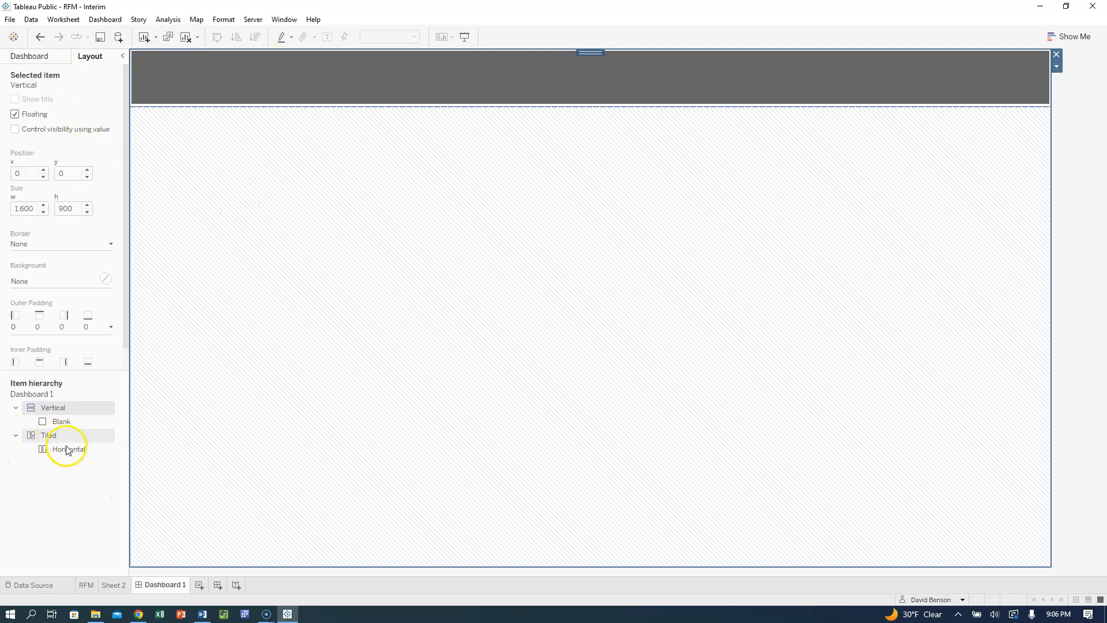
left_click(39, 36)
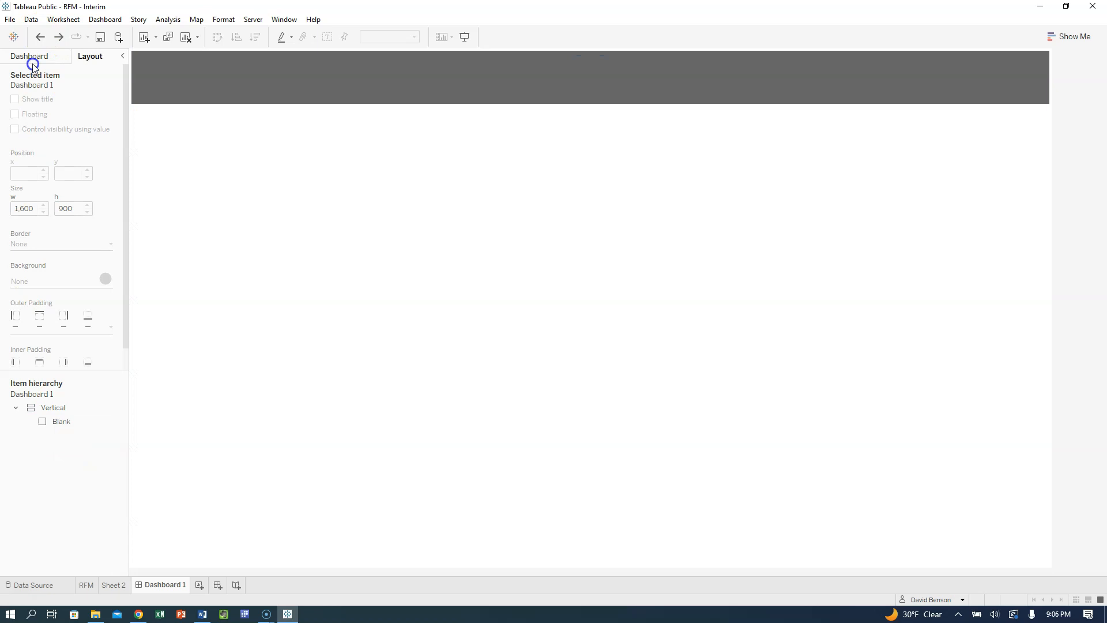
- Add a horizontal container below the dark grey blank inside the vertical container and set its height to 100 pixels
left_click(31, 58)
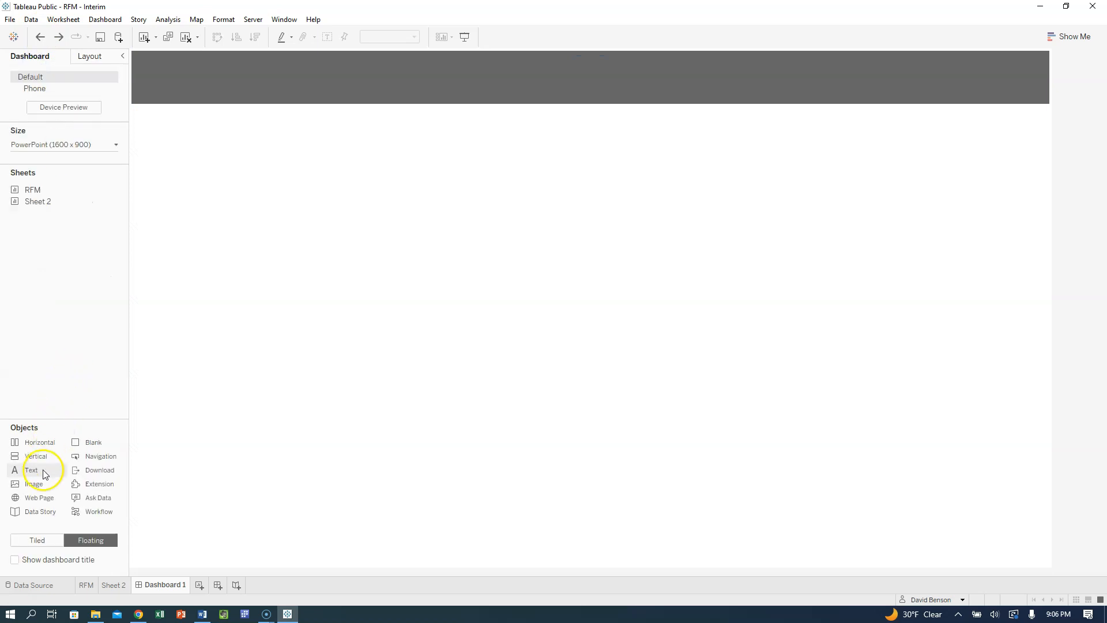
mouse_move(44, 443)
left_mouse_down()
mouse_move(210, 48)
mouse_move(206, 106)
left_mouse_up()
left_click(476, 190)
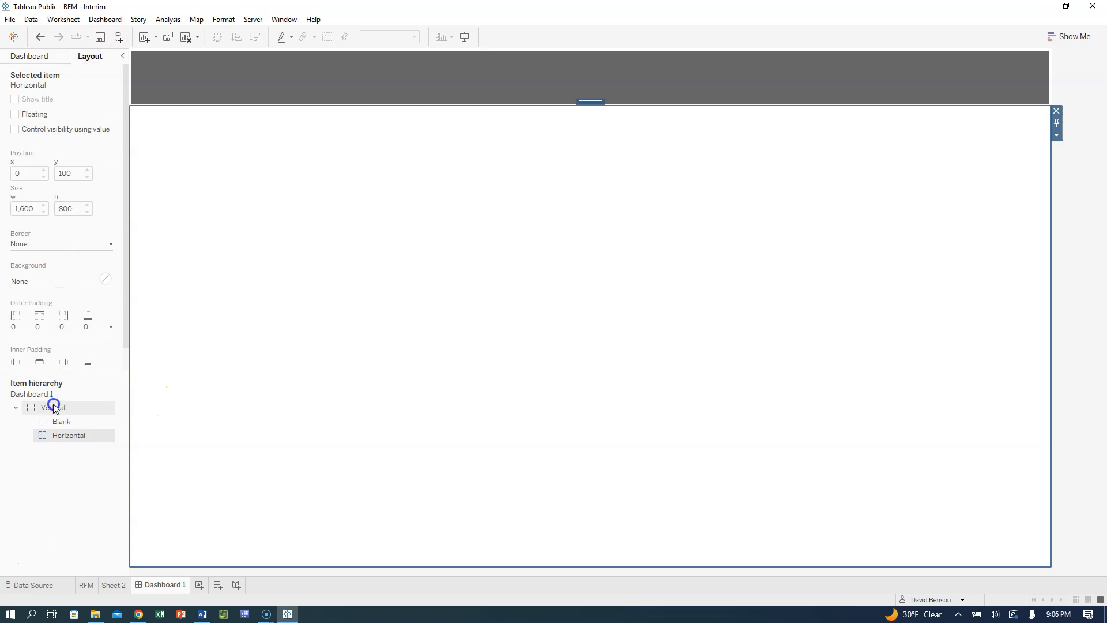
right_click(69, 435)
left_click(144, 513)
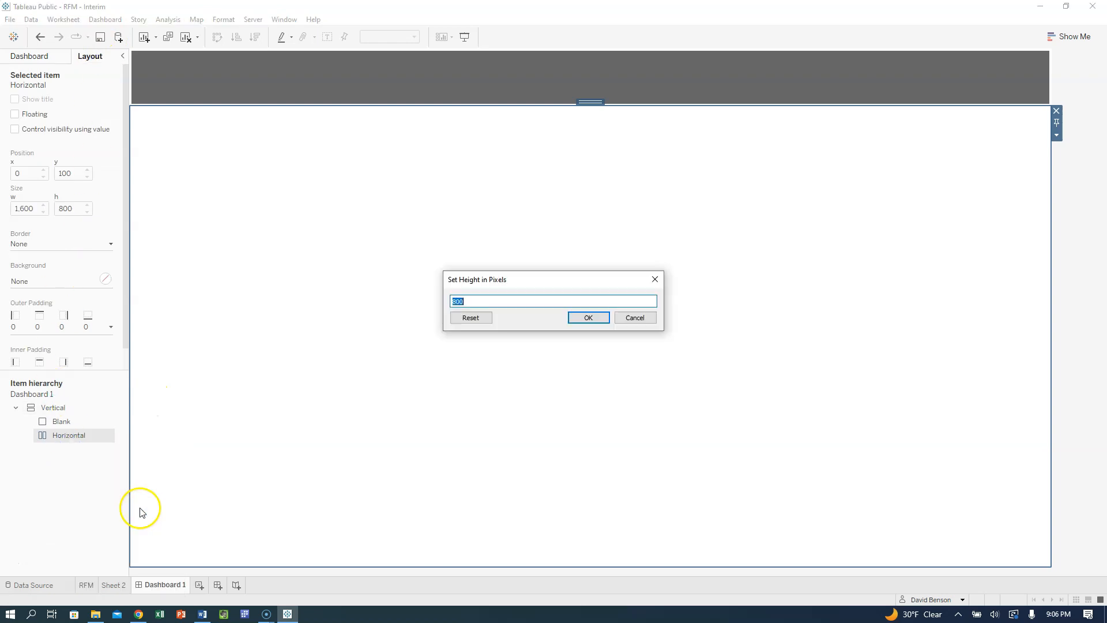
key("Return")
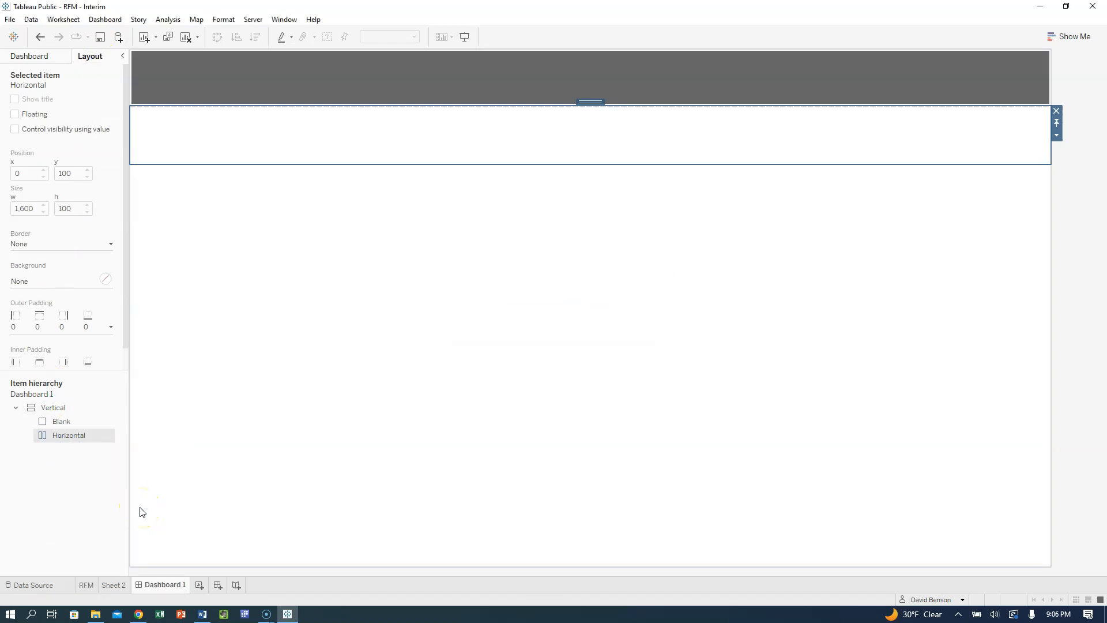
- Give the 100-pixel-high horizontal container a blue border in the second-thinnest line weight
left_click(109, 244)
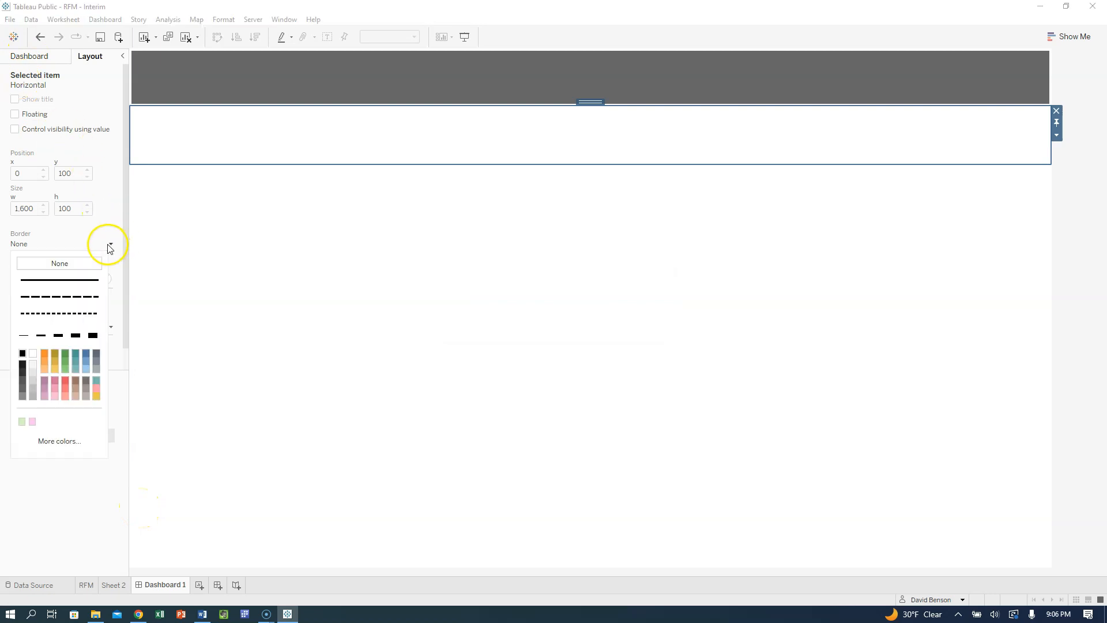
left_click(86, 352)
left_click(41, 336)
left_click(79, 522)
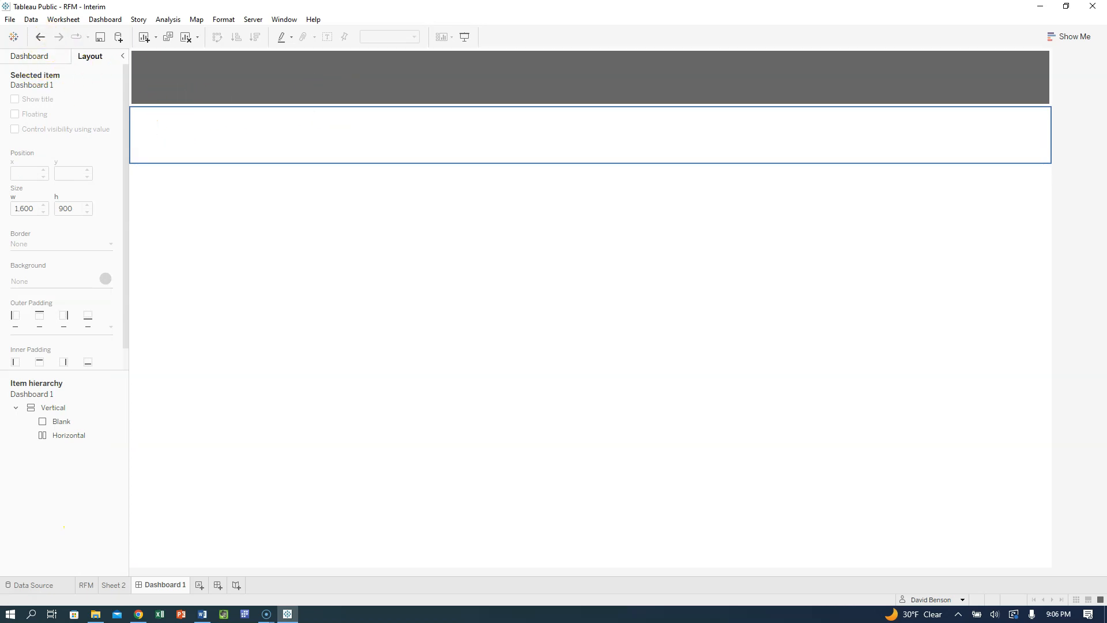
- Add a second horizontal container below the blue-bordered one and set its height to 46 pixels
left_click(30, 57)
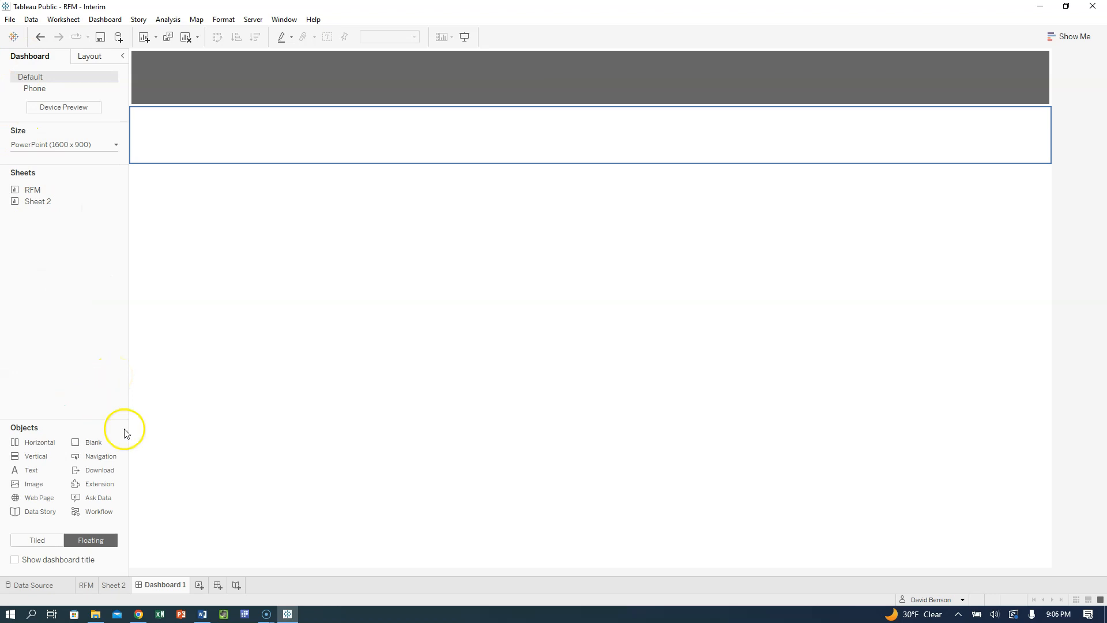
left_click_drag(38, 442, 334, 254)
left_click_drag(332, 180, 332, 180)
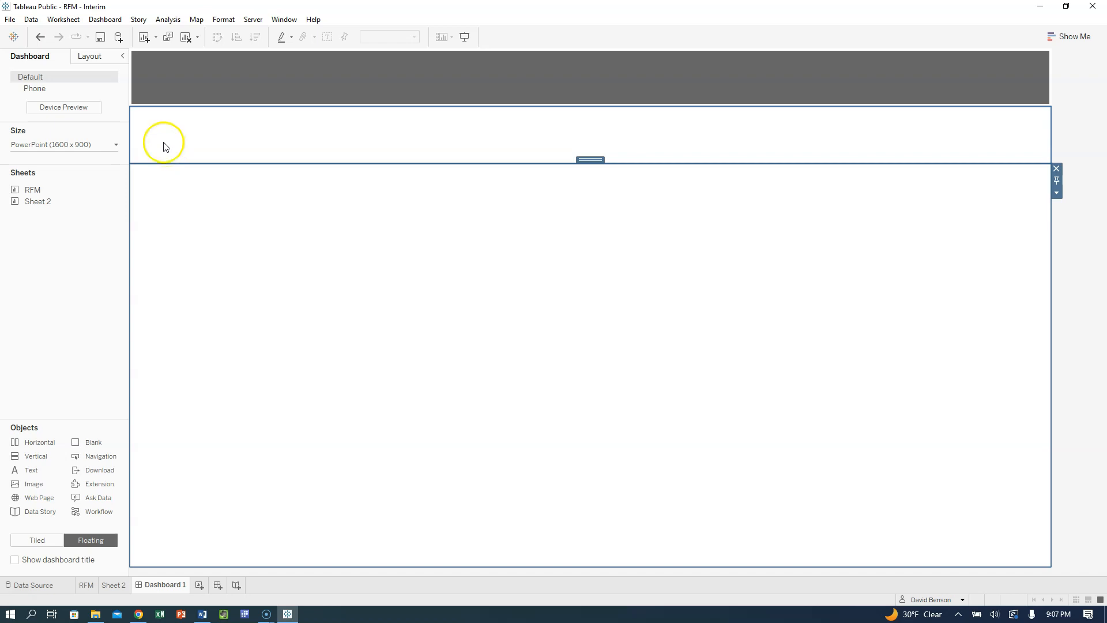
left_click(92, 57)
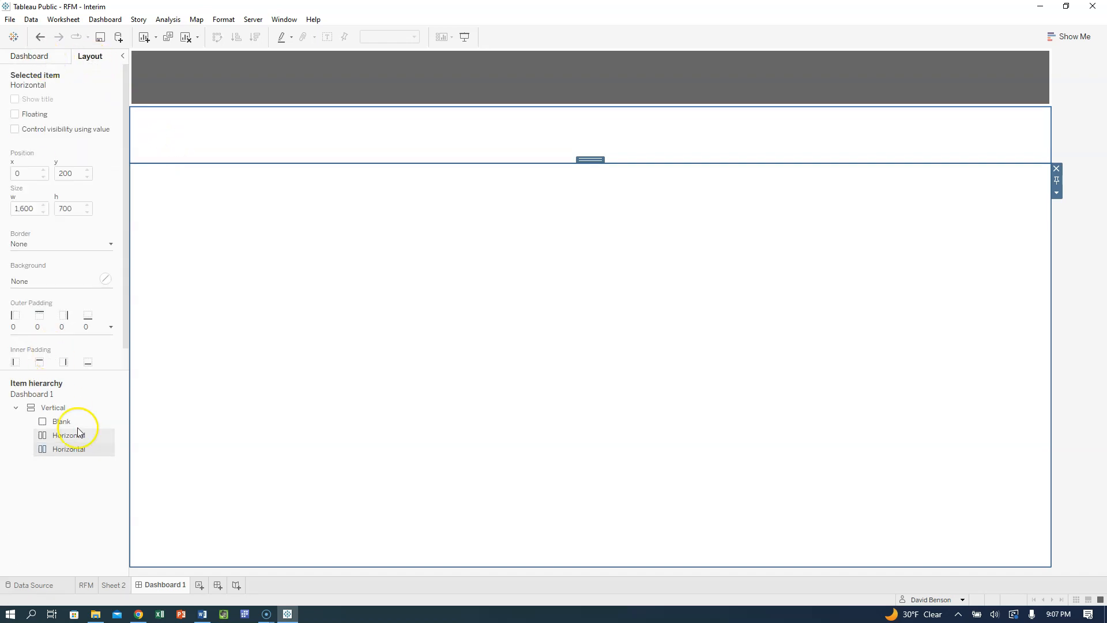
right_click(75, 448)
left_click(115, 519)
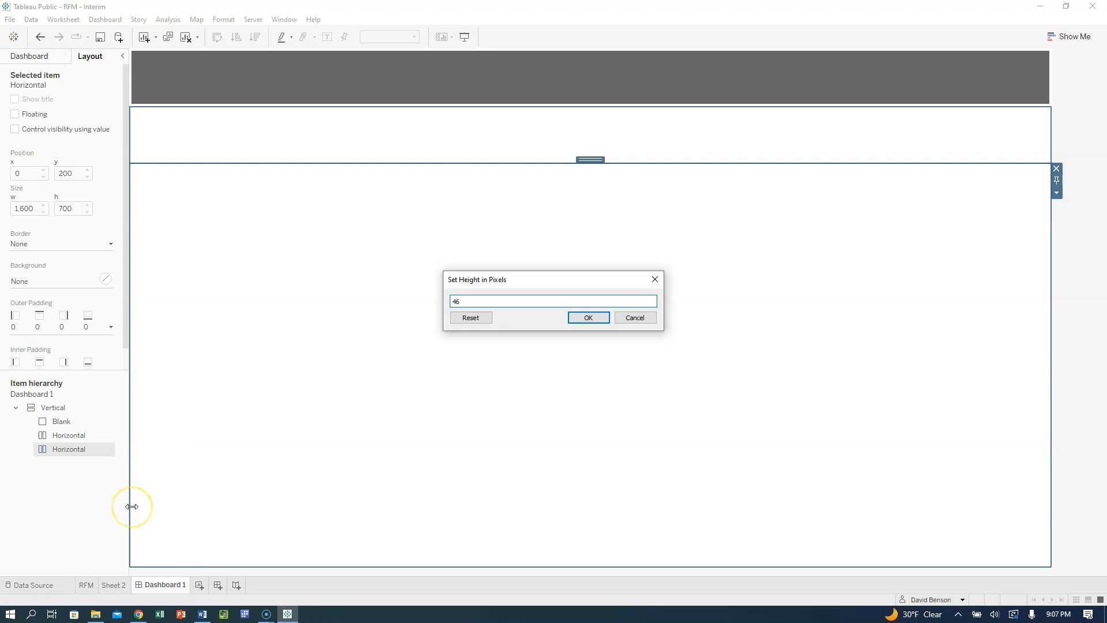
key("Return")
- Add a third horizontal container in the remaining space at the bottom of the vertical container
left_click(383, 436)
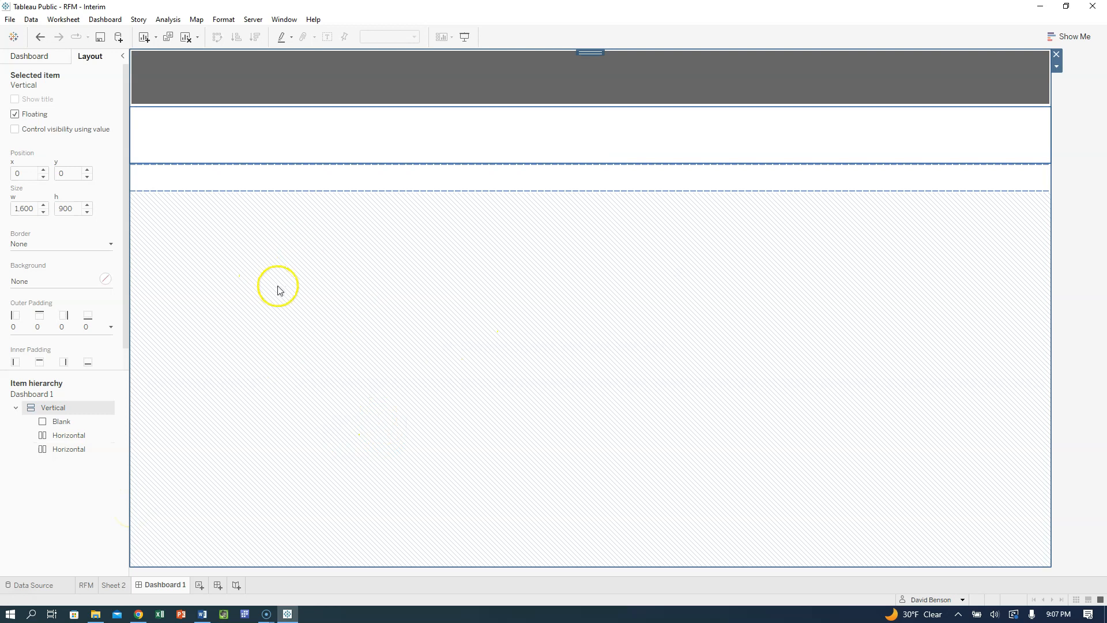
left_click(38, 58)
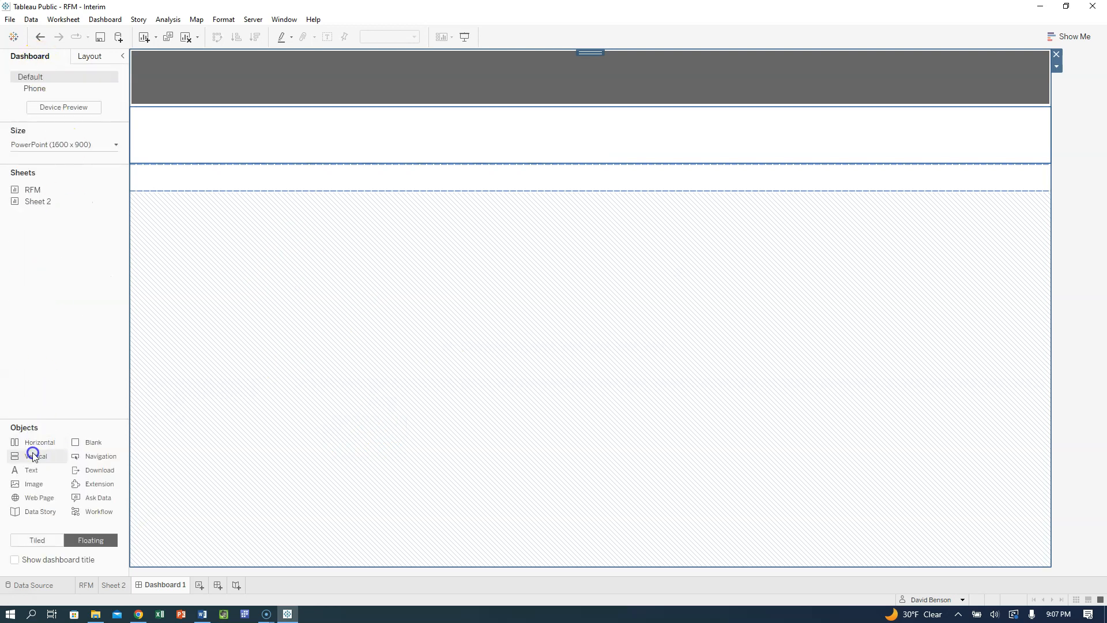
left_click_drag(34, 442, 207, 343)
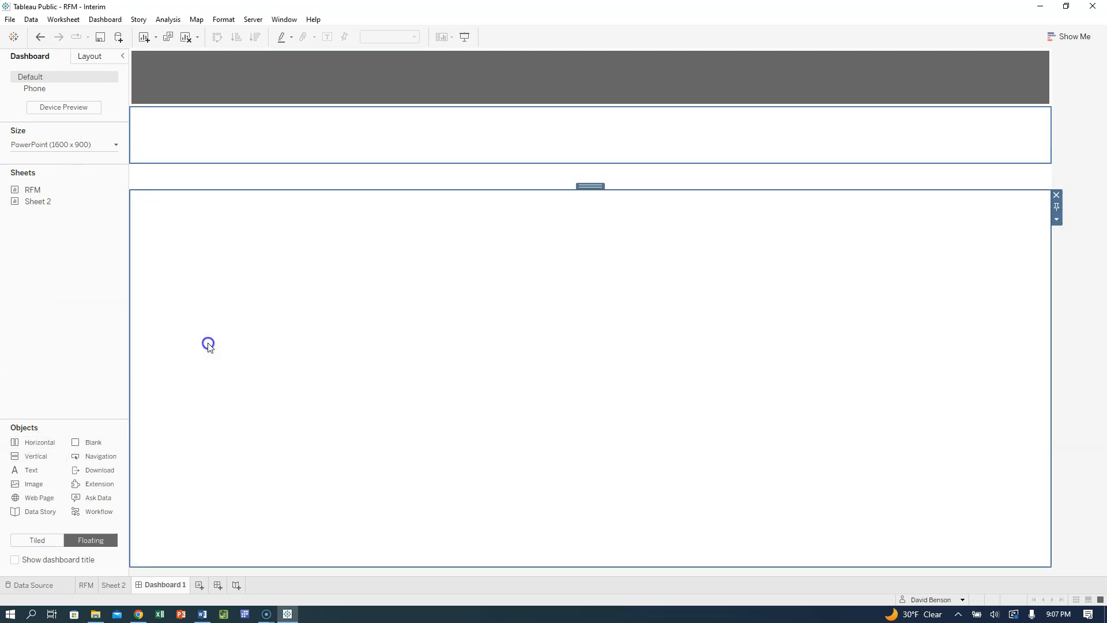
- Give the 46-pixel-high horizontal container a thin solid red border
left_click(292, 182)
left_click(91, 58)
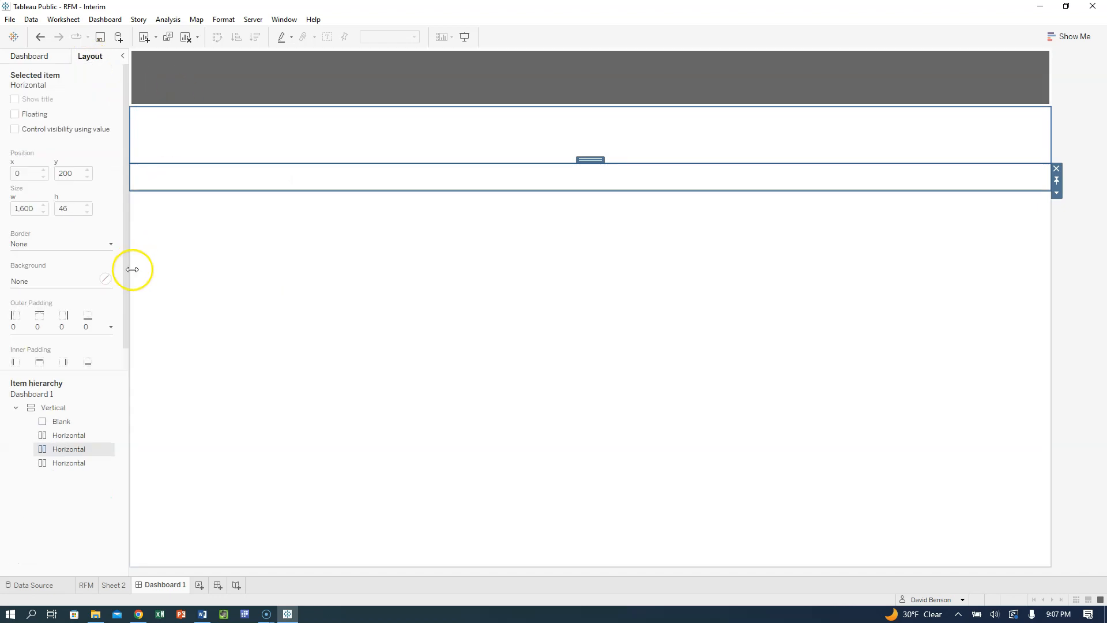
left_click(297, 183)
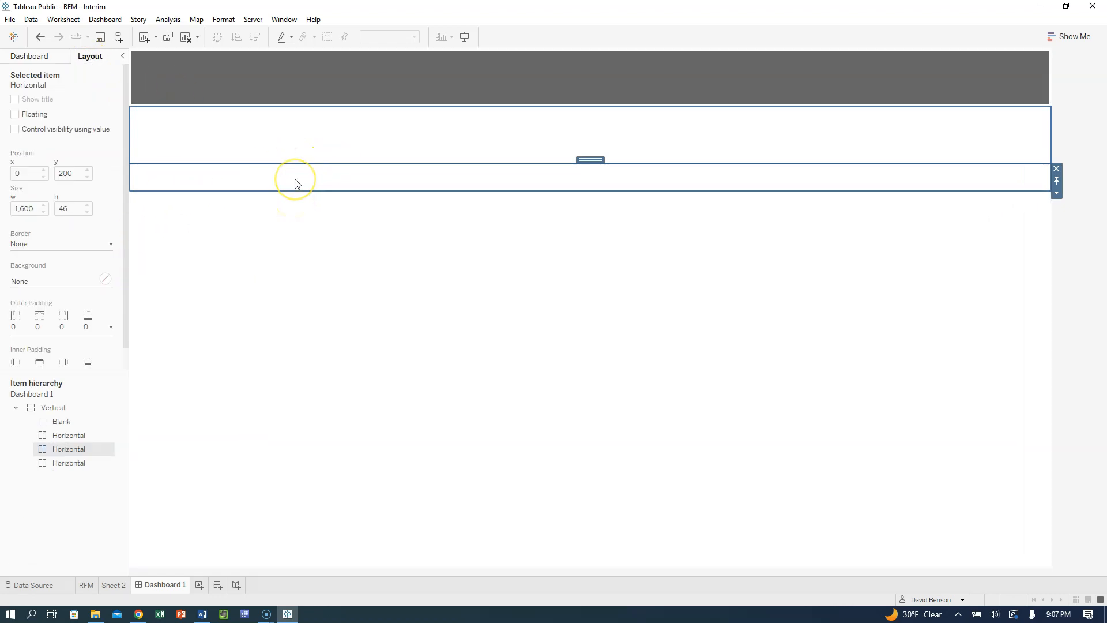
left_click(109, 244)
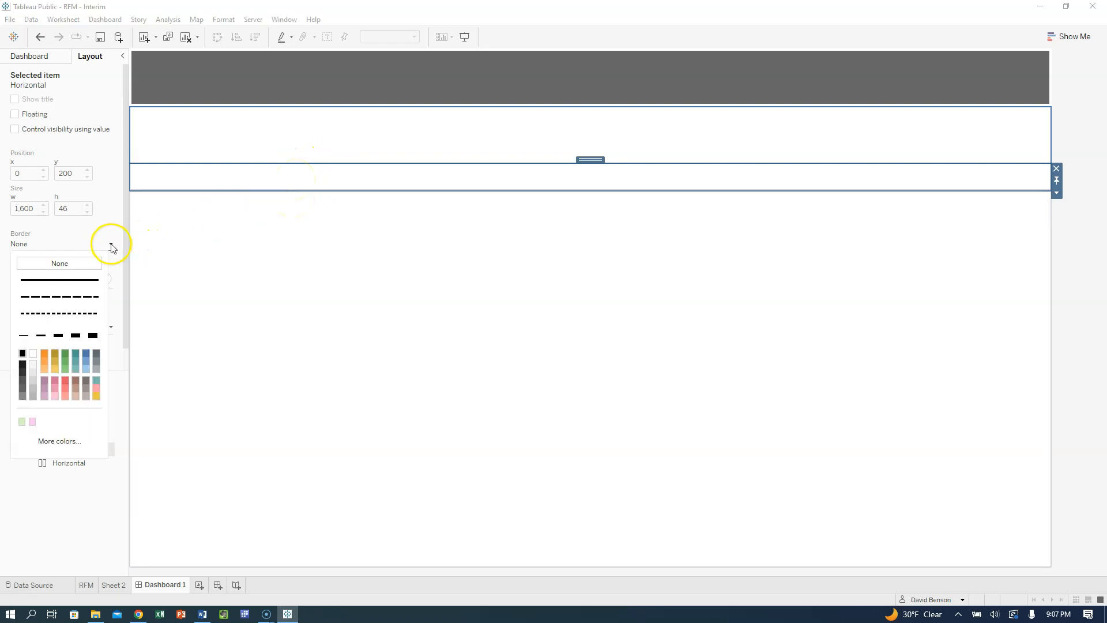
left_click(89, 279)
left_click(65, 379)
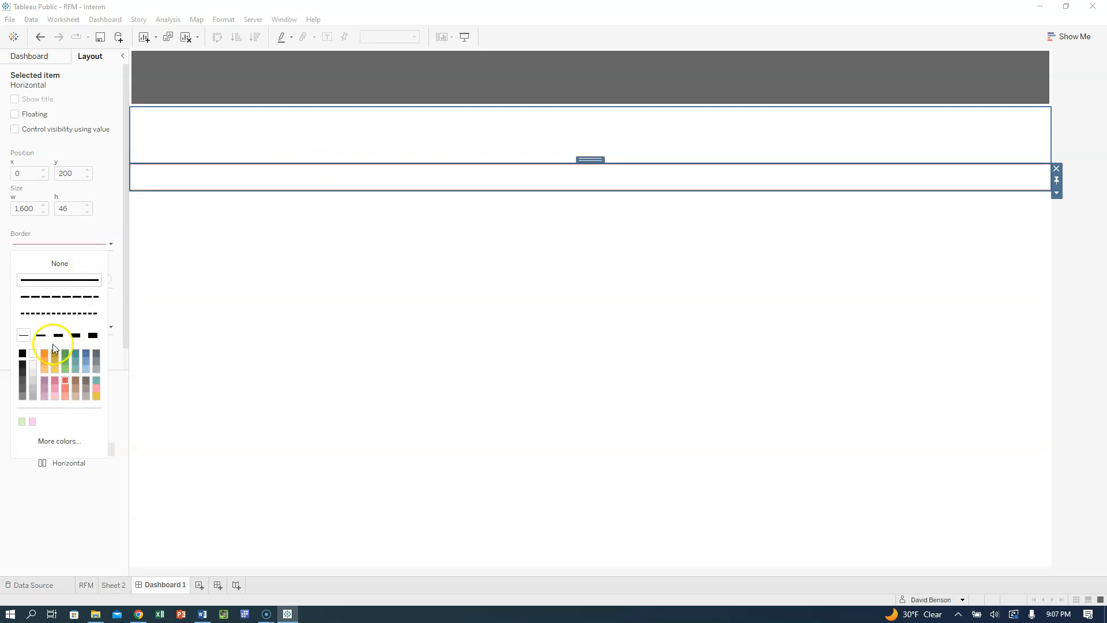
left_click(230, 489)
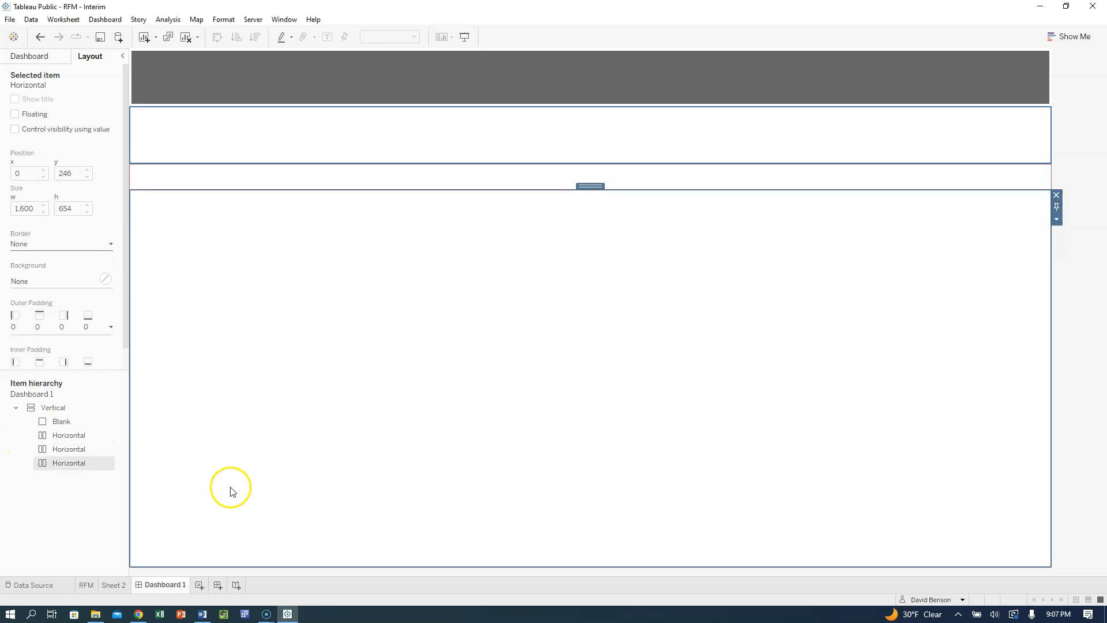
- Rename the blue-bordered horizontal container below the blank as Header
left_click(249, 152)
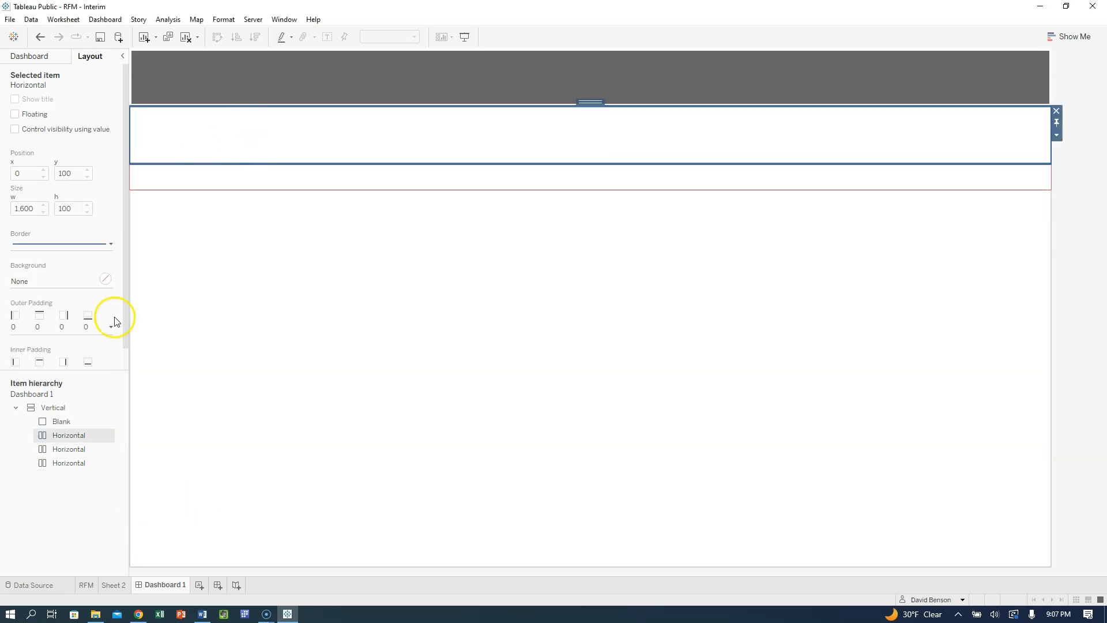
left_click(64, 422)
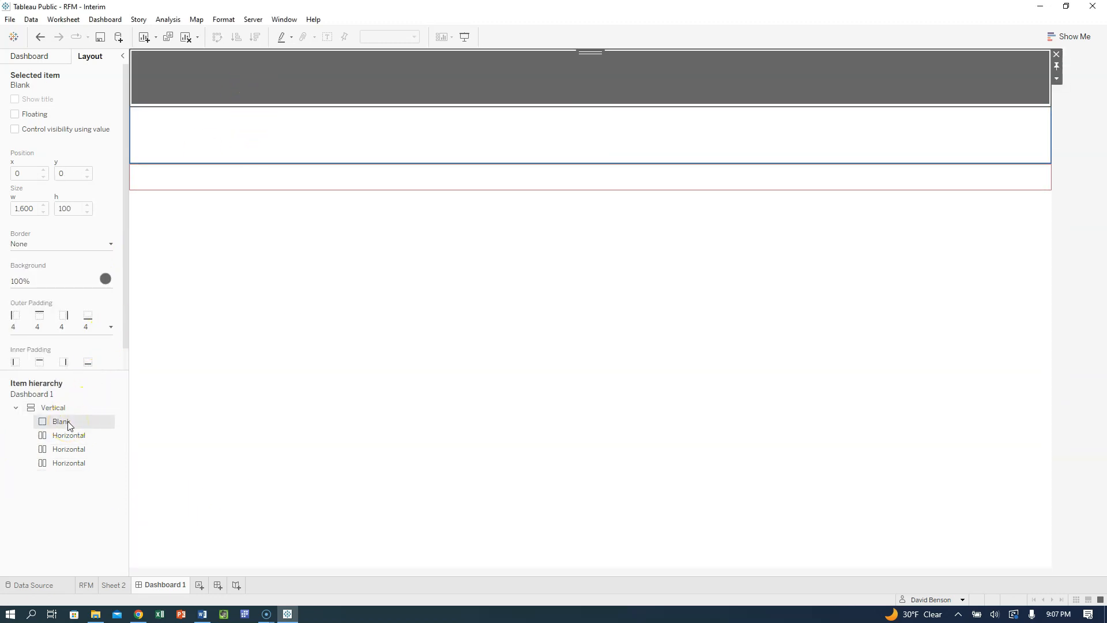
left_click(69, 436)
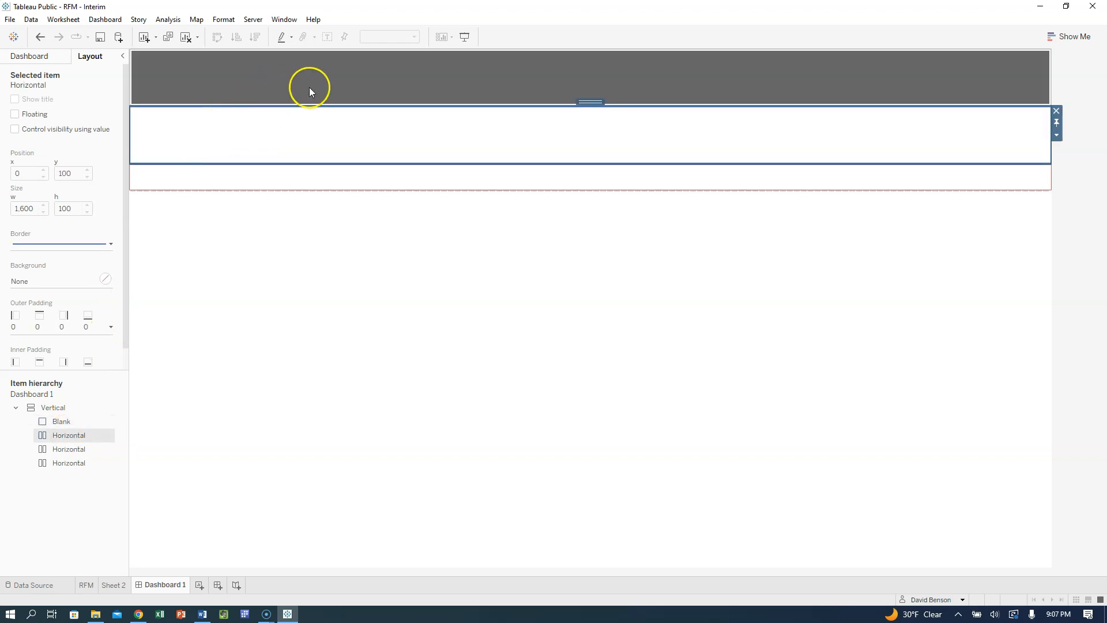
right_click(62, 438)
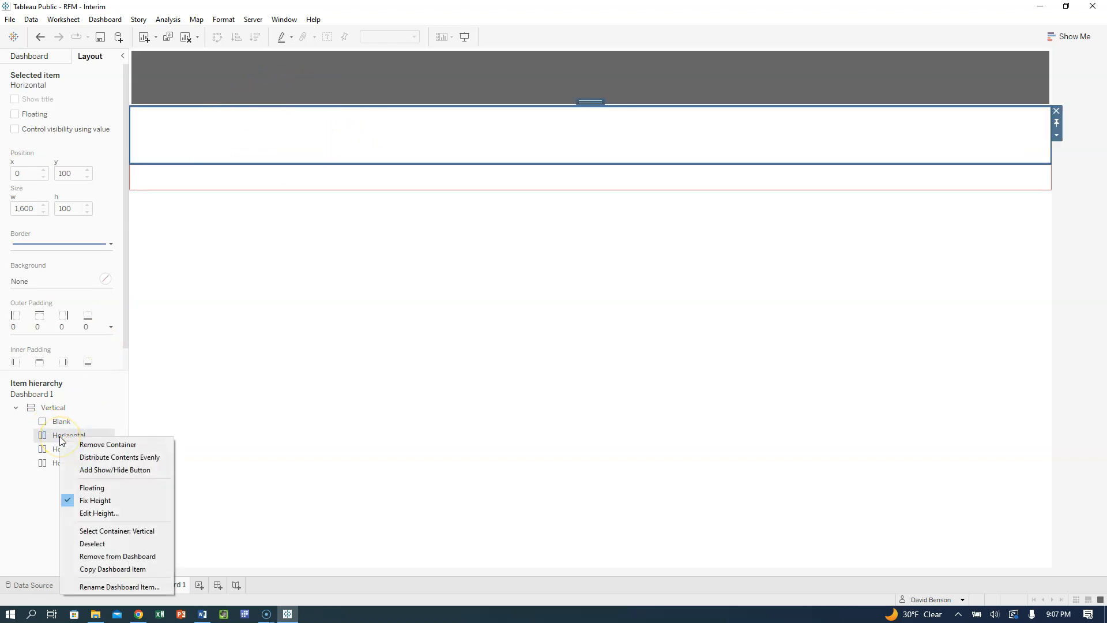
left_click(113, 587)
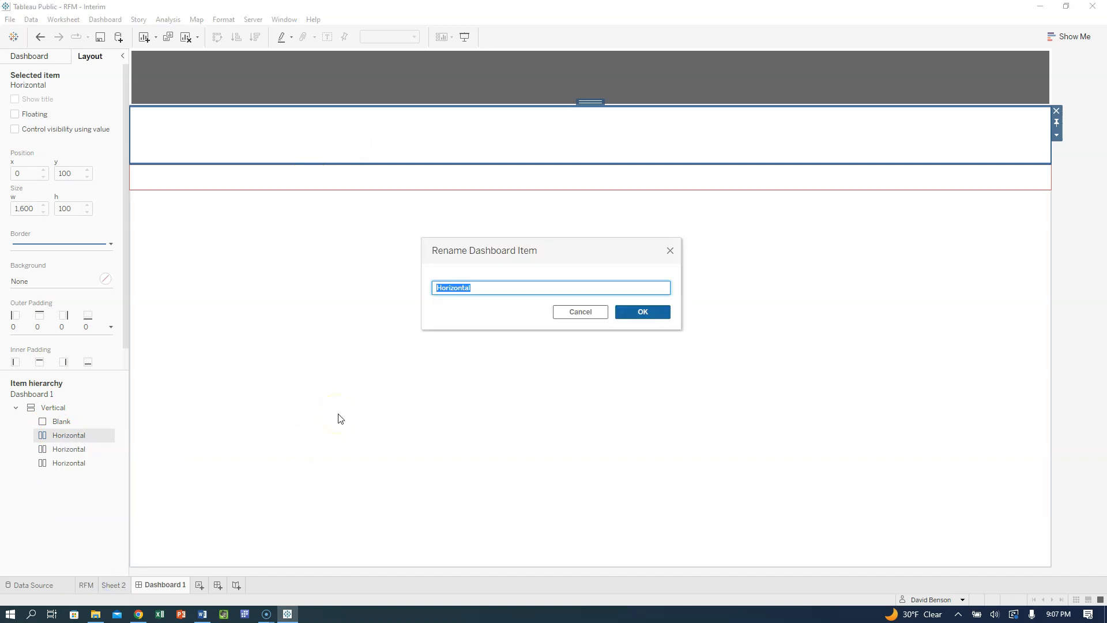
type("Header")
key("Return")
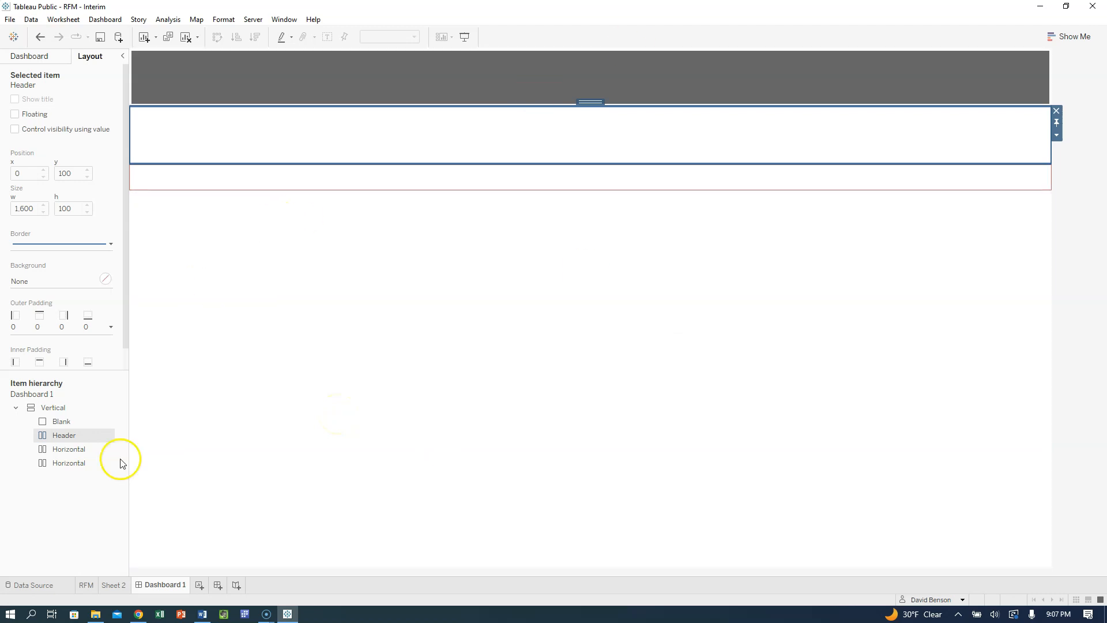
- Rename the red-bordered horizontal container as KPI
left_click(87, 451)
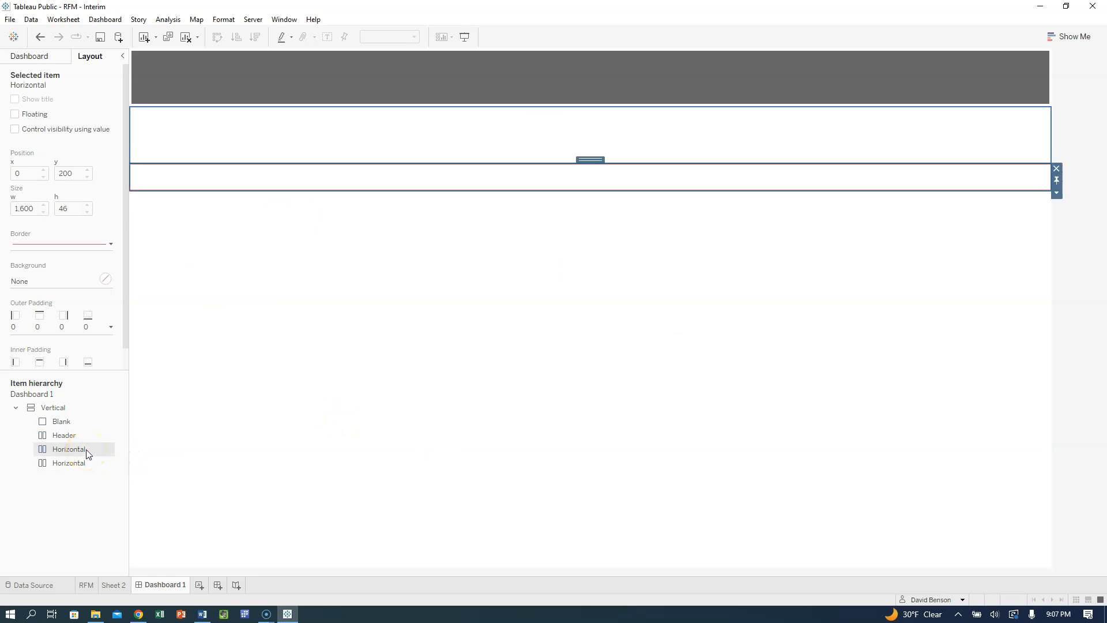
right_click(86, 450)
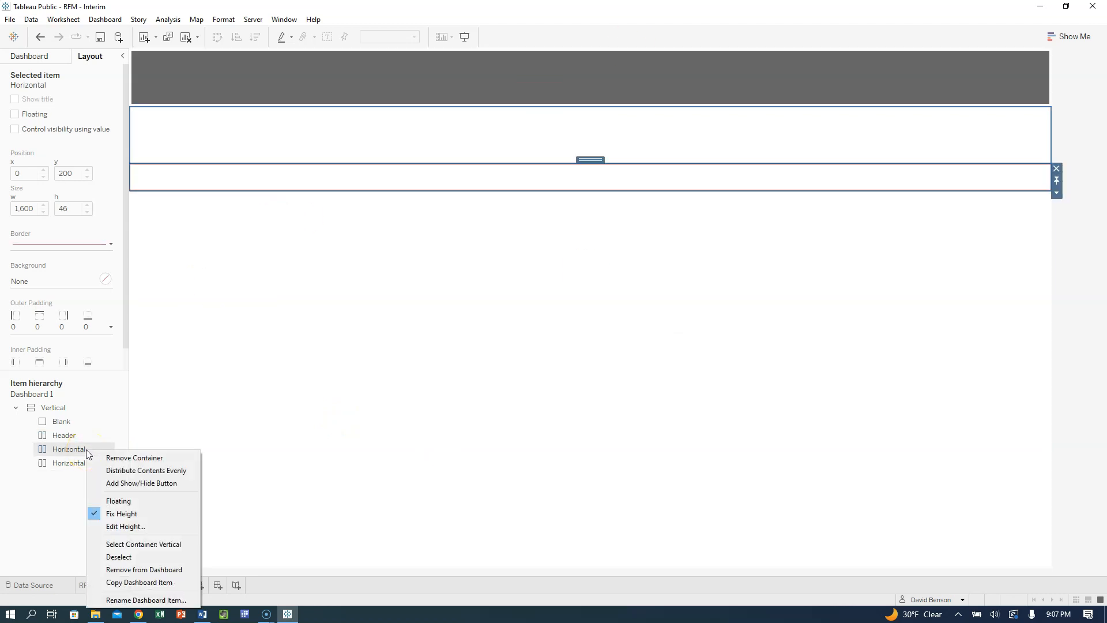
left_click(126, 600)
type("KPI")
key("Return")
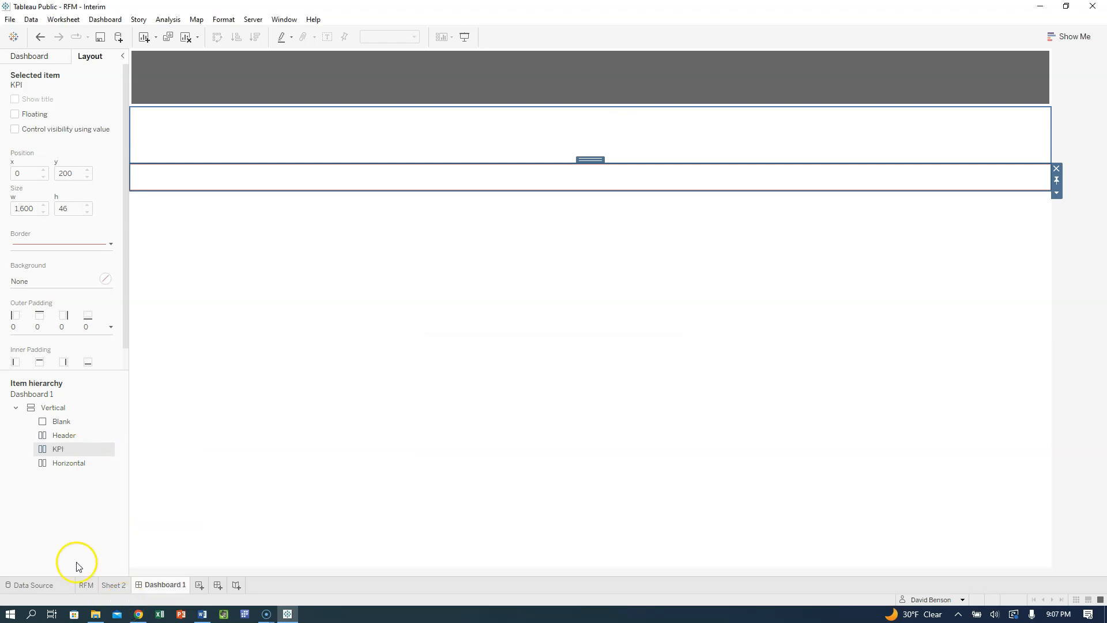
- Change the name of the lowest horizontal container to "Rename"
left_click(60, 463)
right_click(59, 465)
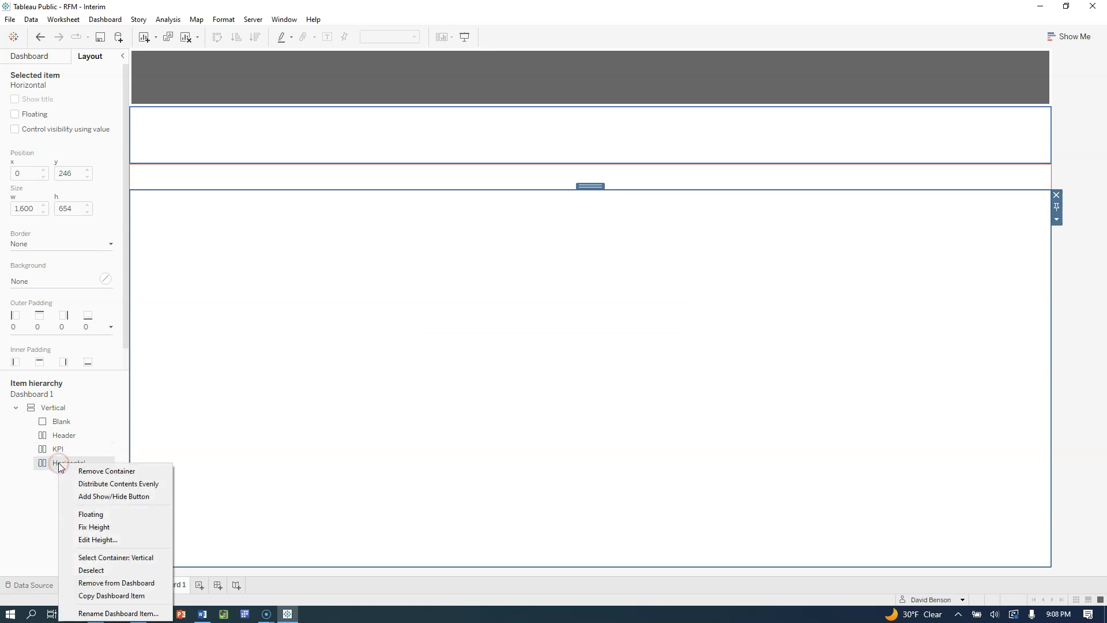
left_click(98, 613)
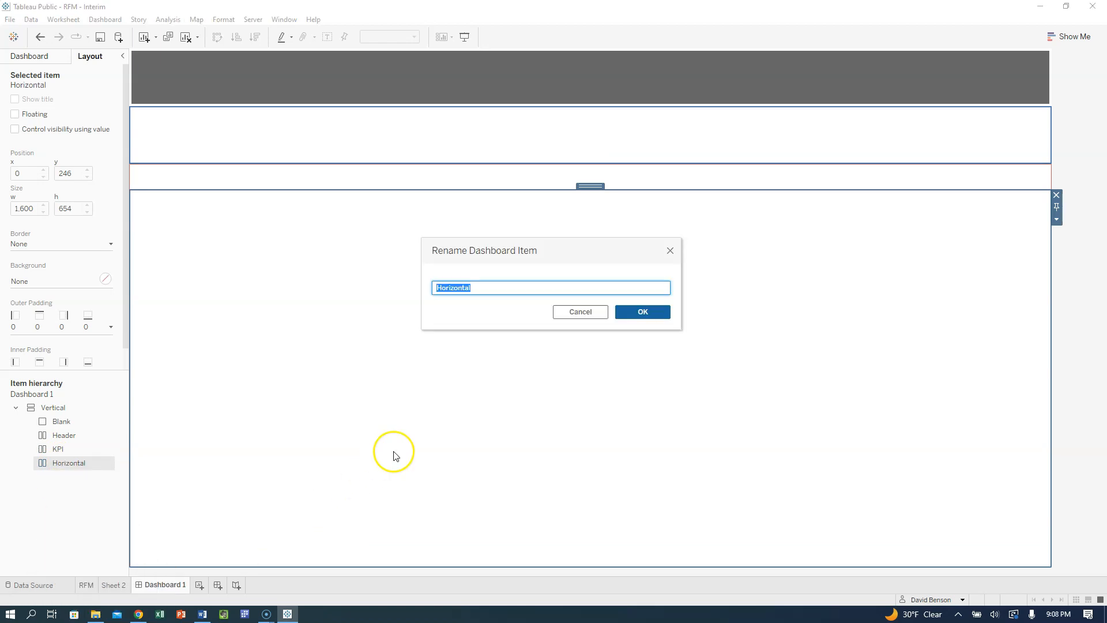
type("Rename")
key("Return")
- Rename the lowest horizontal container as RFM chart
right_click(75, 463)
left_click(135, 613)
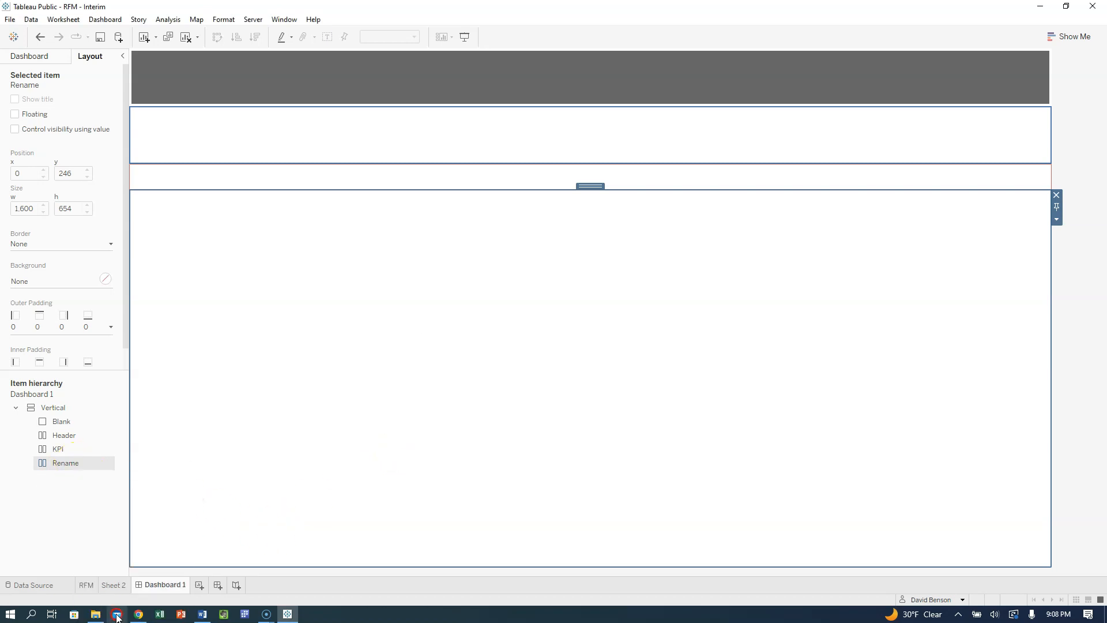
type("RFM chart")
key("Return")
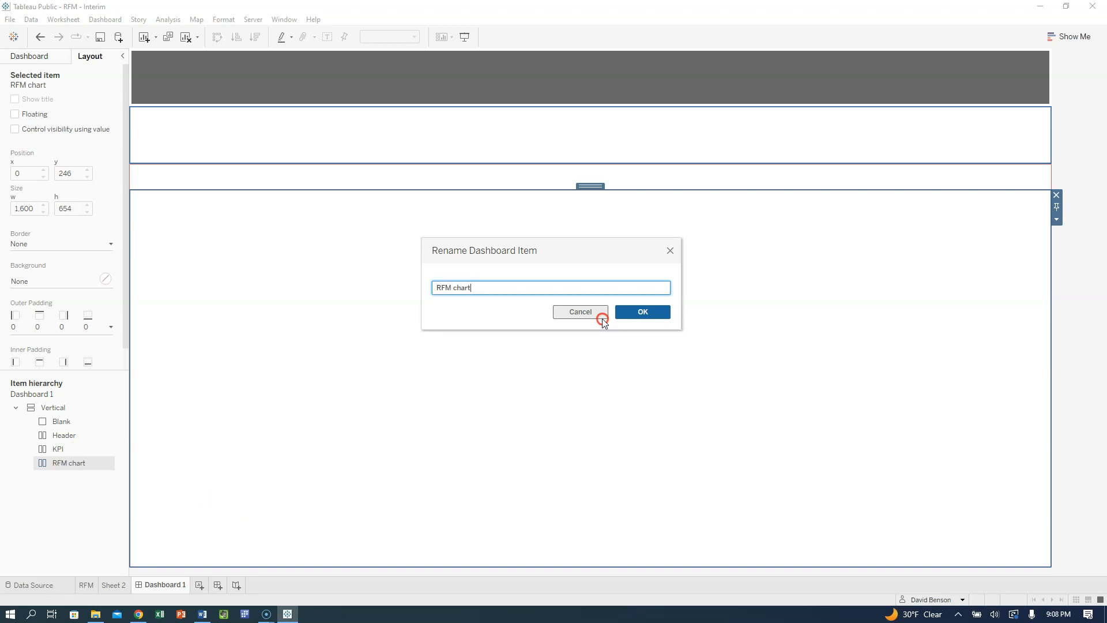
- Rename the grey blank object above the Header container as Line
left_click(404, 265)
left_click(101, 394)
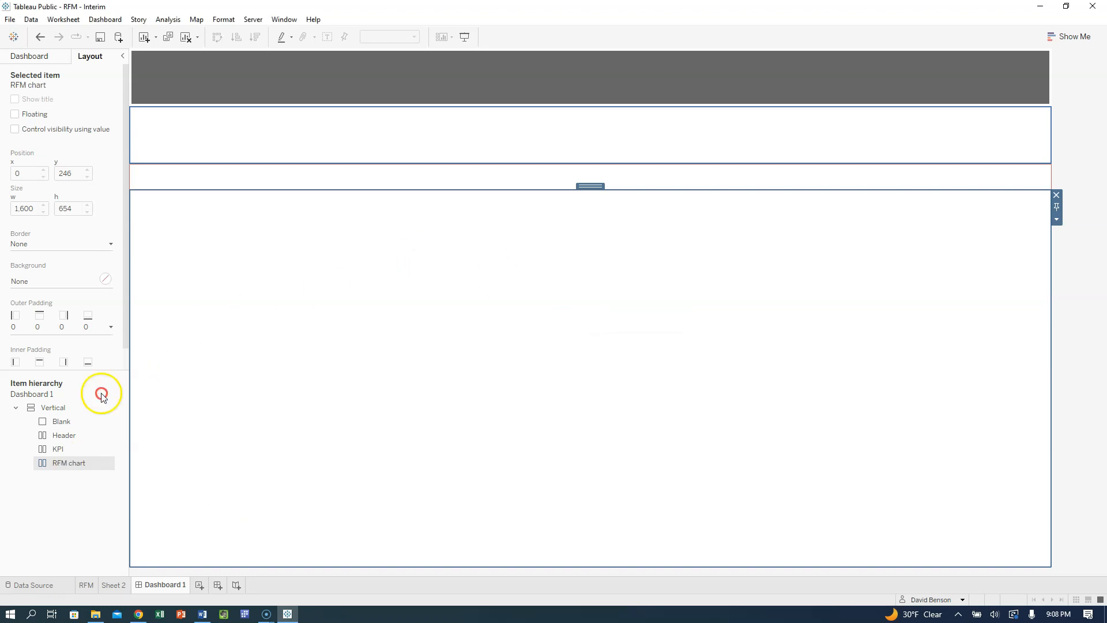
left_click(63, 421)
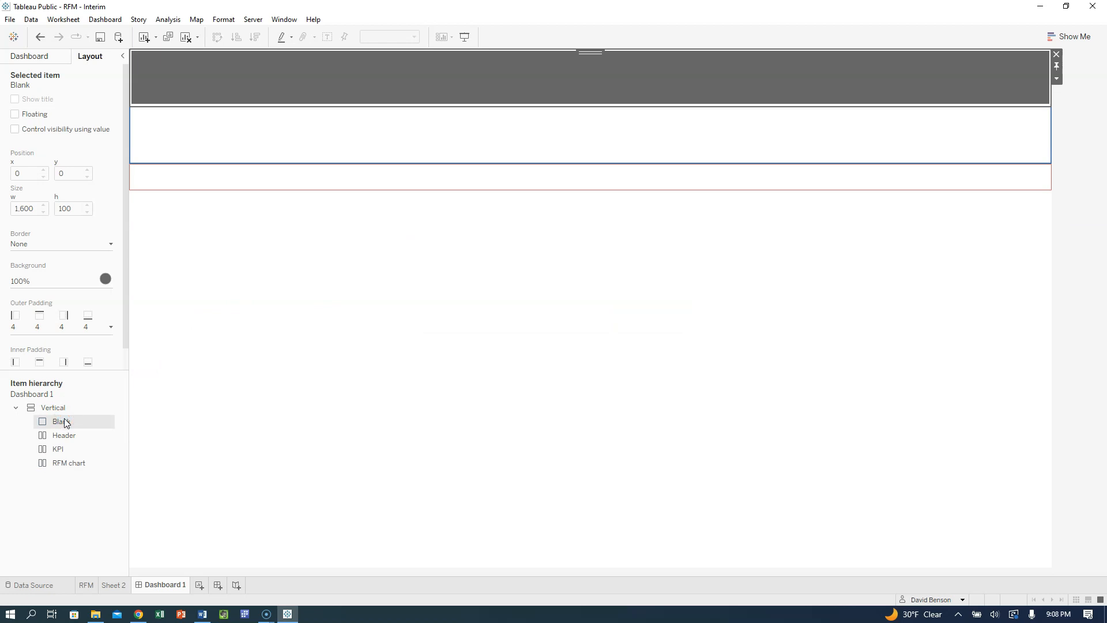
right_click(65, 420)
left_click(124, 545)
type("Line")
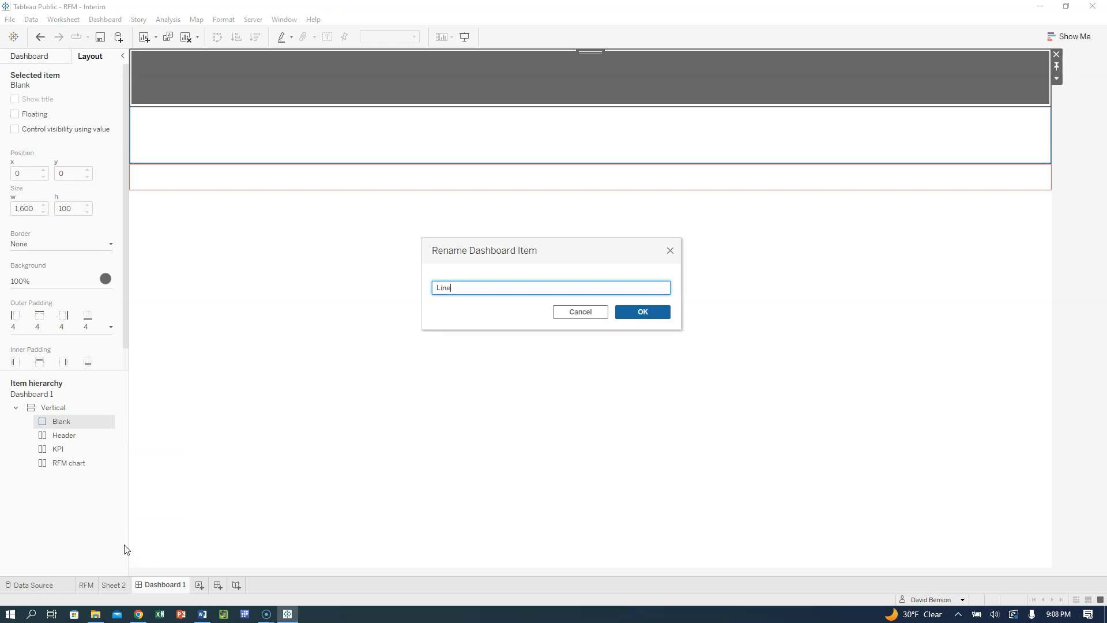
key("Return")
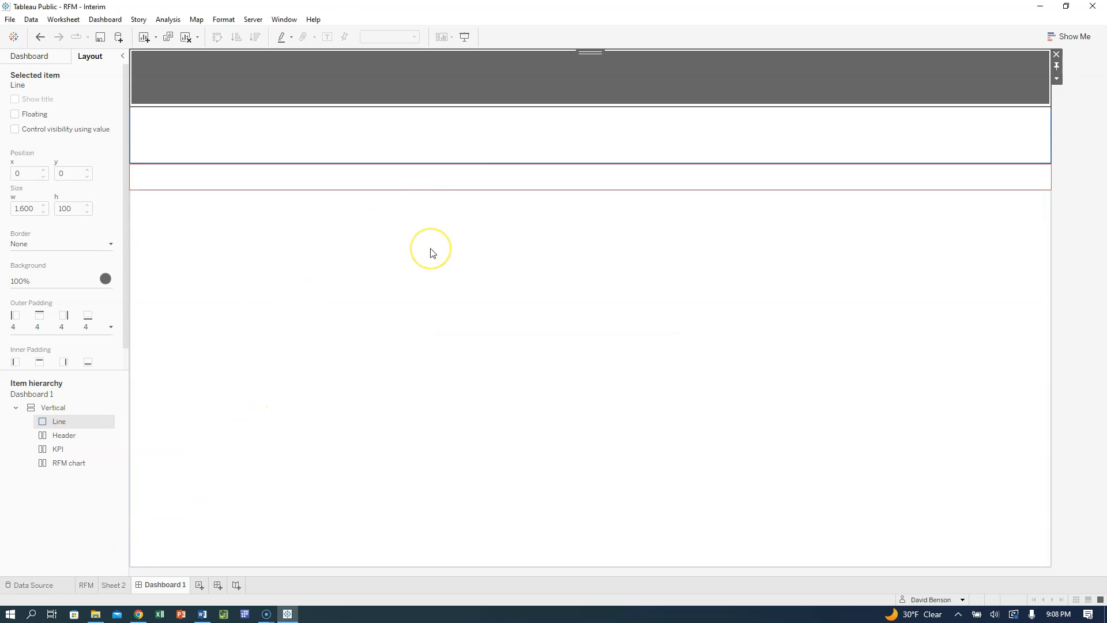
- Move the Line blank directly below the Header container and set its height to 12
left_click_drag(590, 51, 589, 158)
left_click(488, 60)
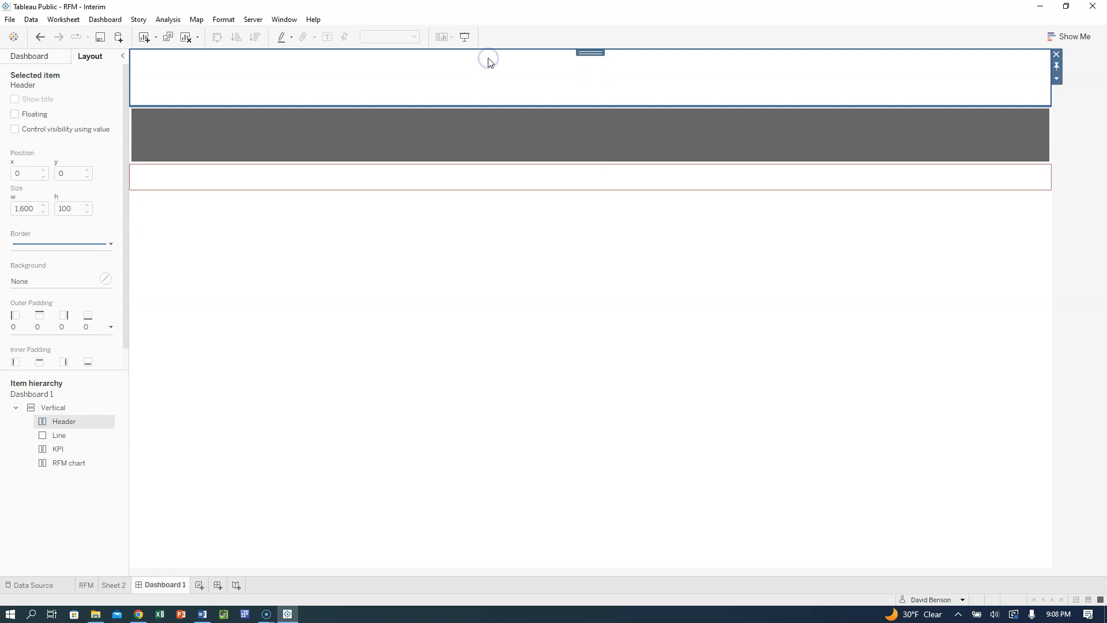
left_click(467, 134)
left_click(351, 133)
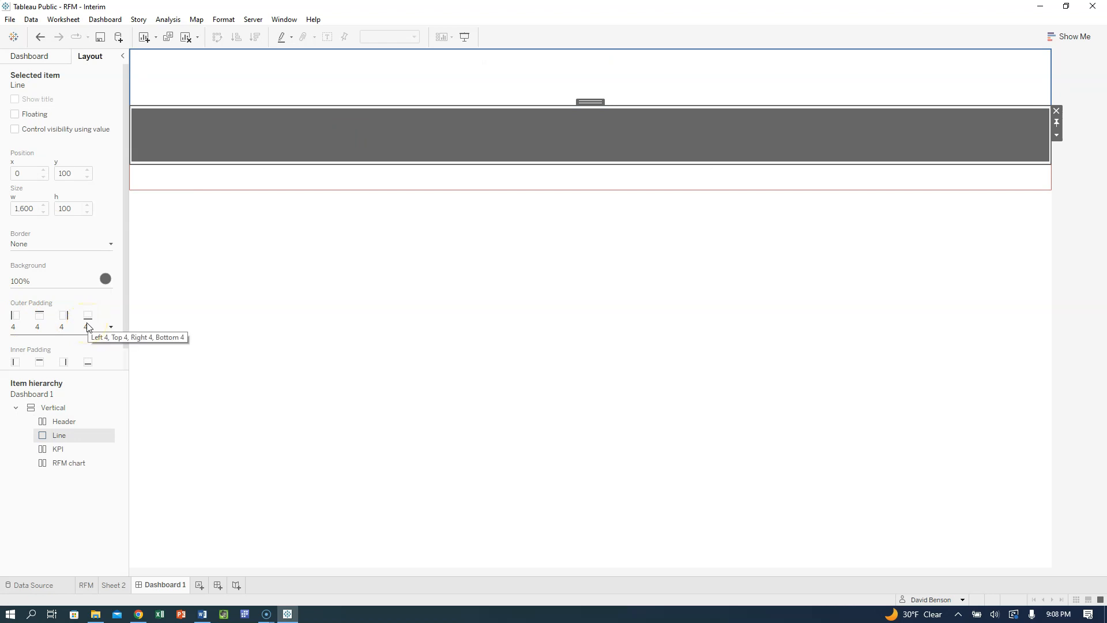
right_click(73, 437)
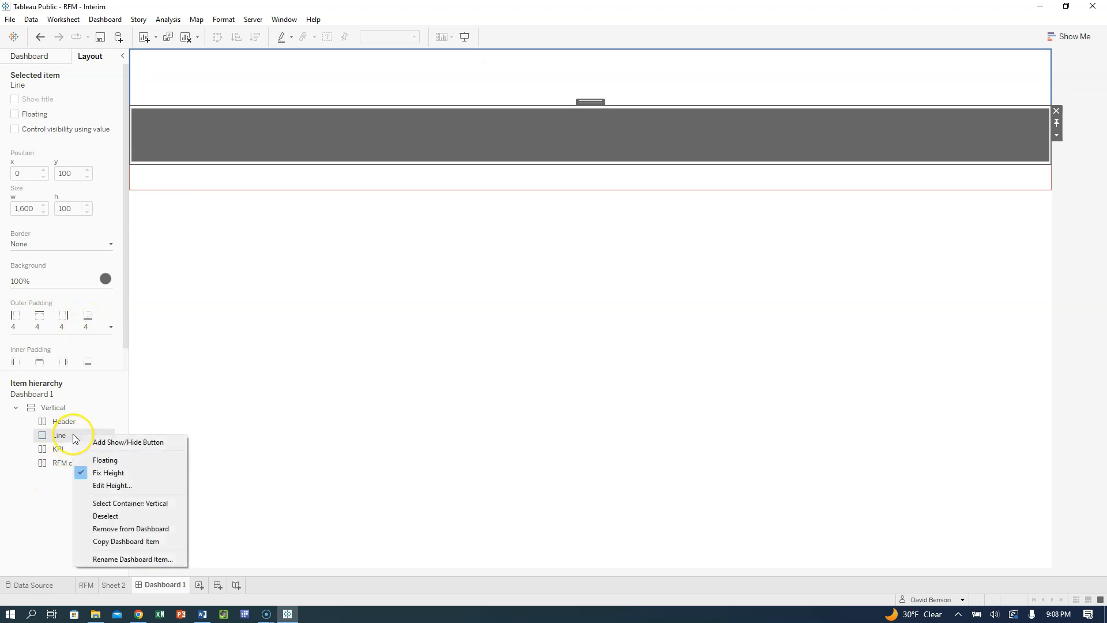
left_click(112, 486)
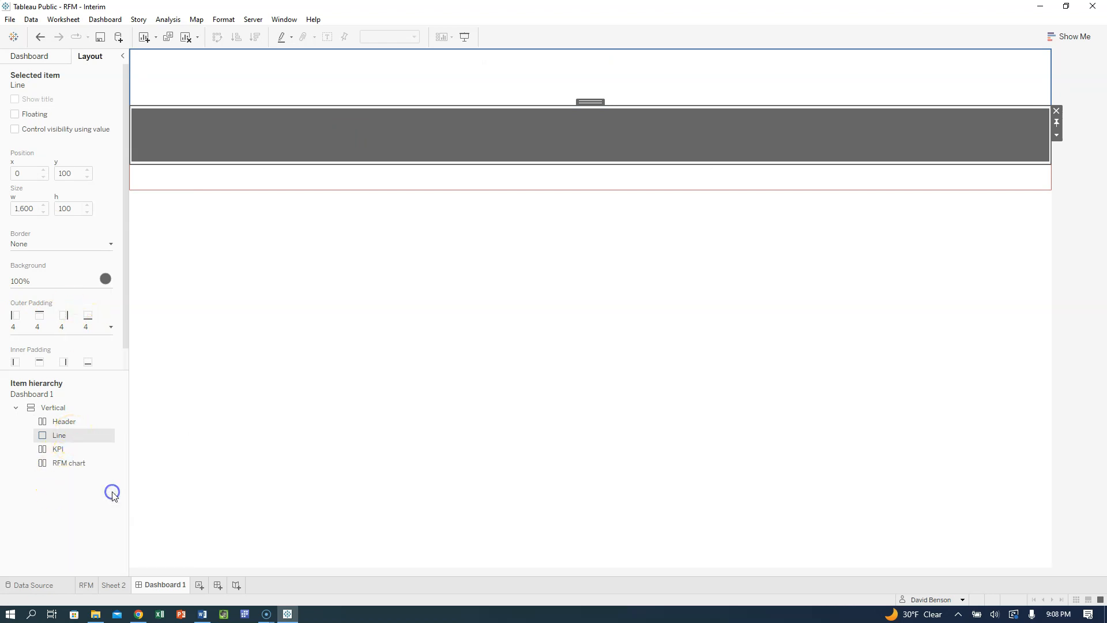
right_click(68, 439)
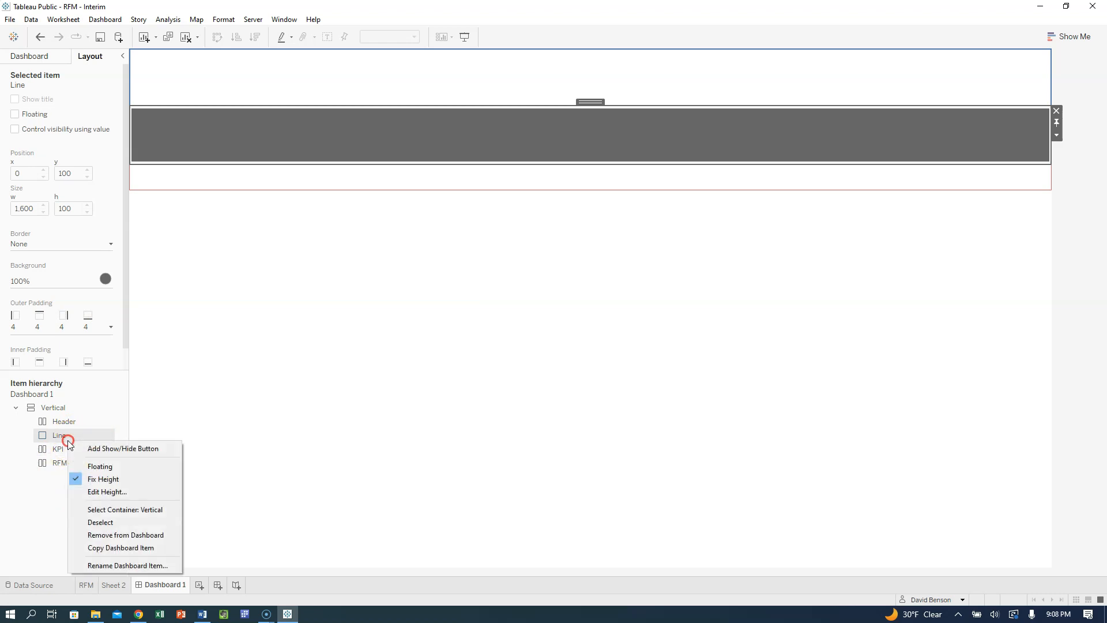
left_click(132, 492)
key("Return")
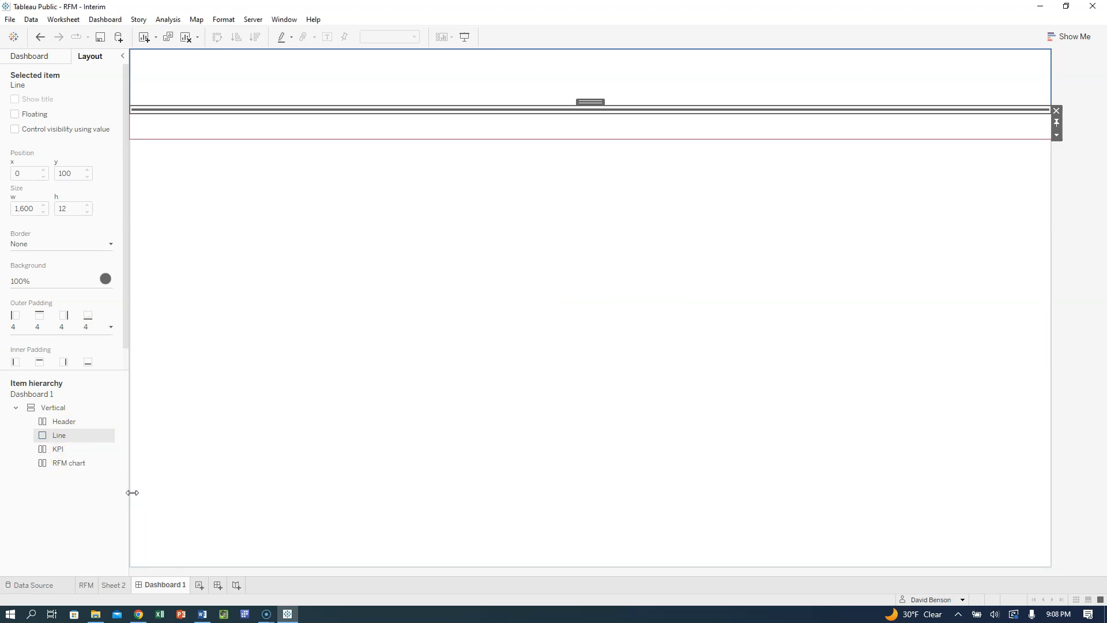
left_click(375, 188)
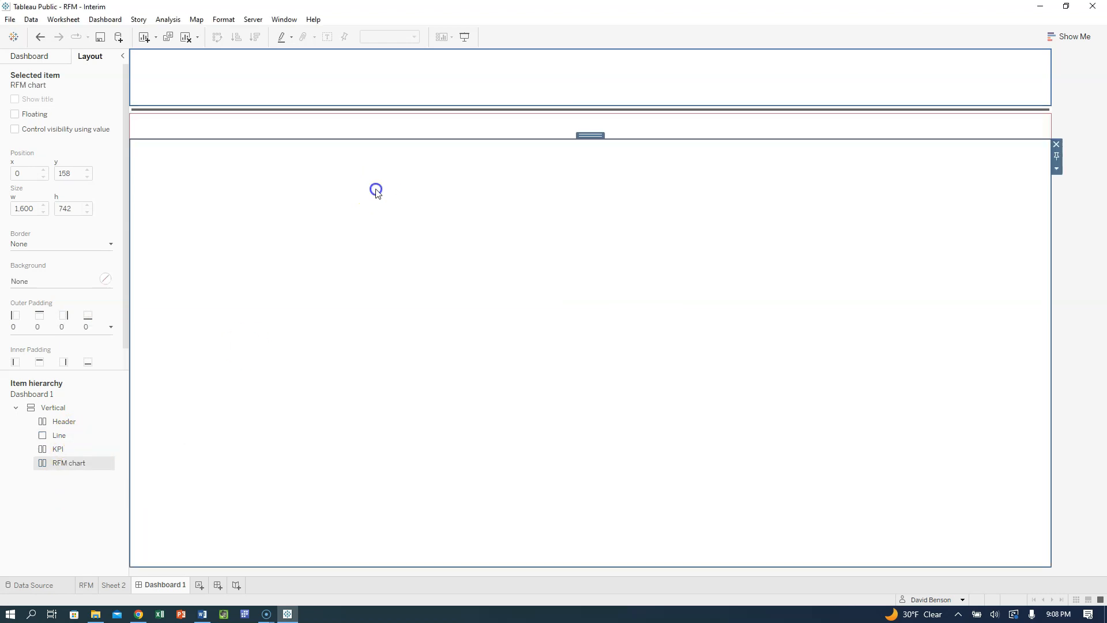
left_click(343, 110)
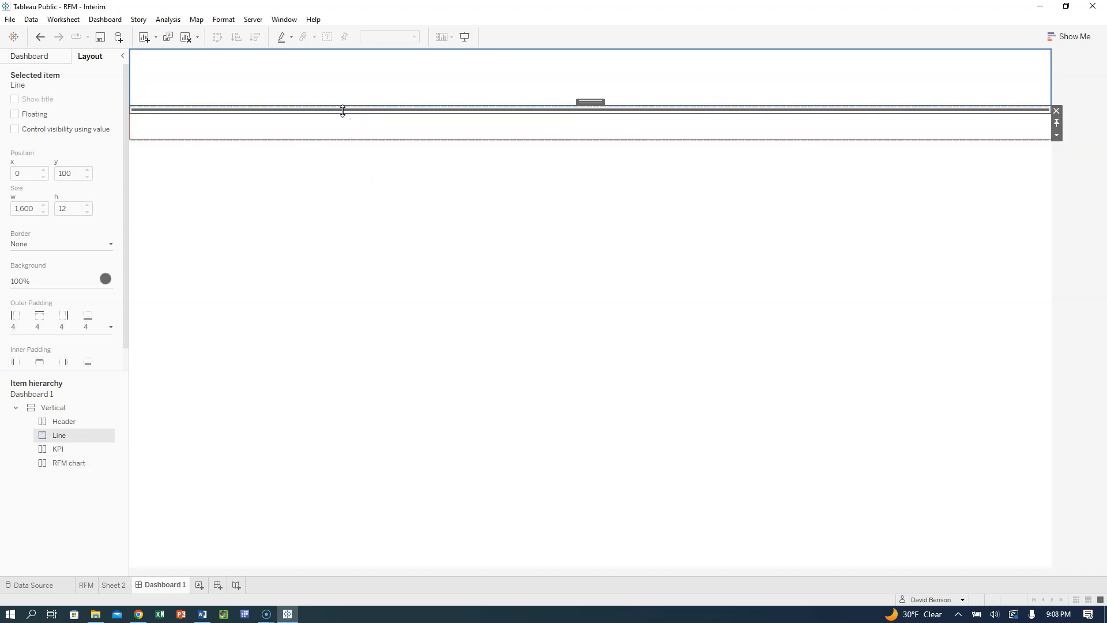
left_click(343, 110)
left_click(339, 111)
left_click(338, 80)
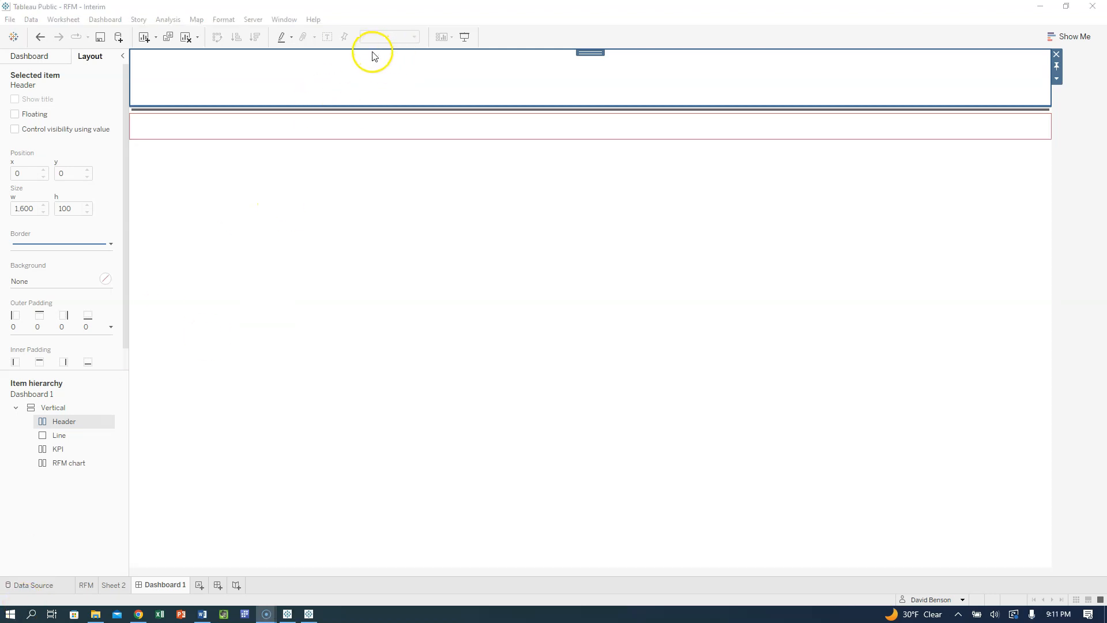
- Add a text object reading "SUPERSTORE CUSTOMER PURCHASING HABITS" inside the Header container
left_click(29, 56)
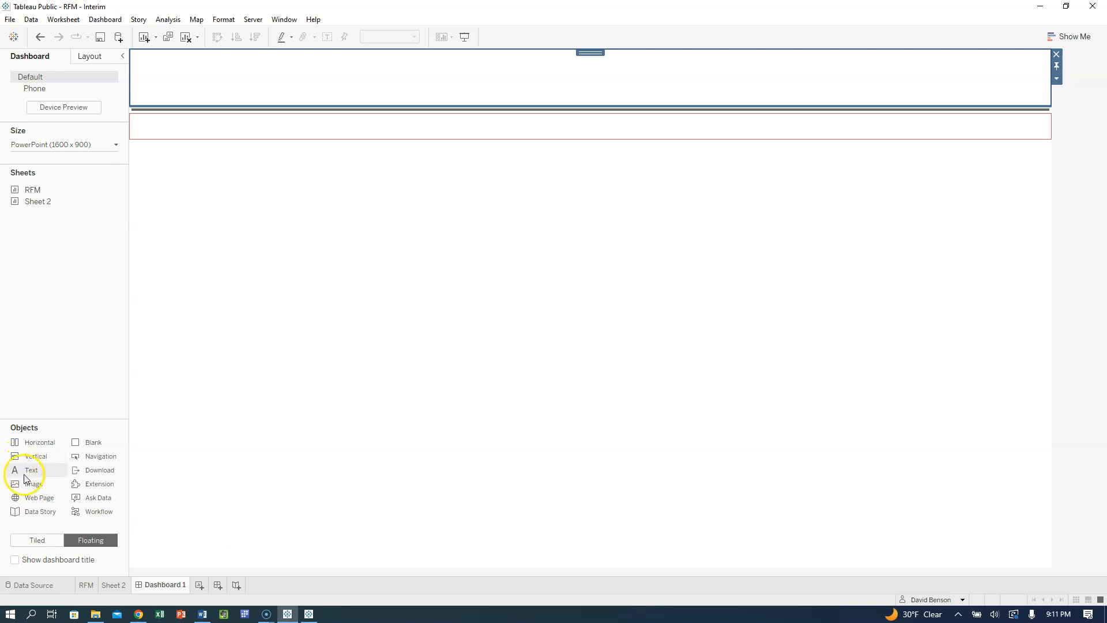
left_click_drag(16, 470, 218, 77)
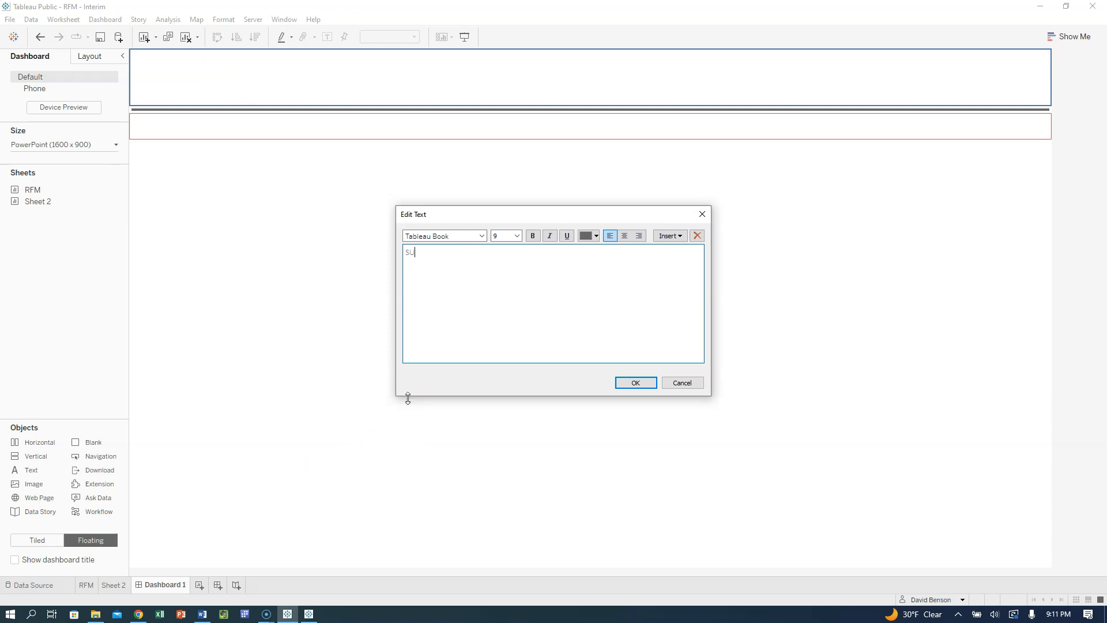
type("SUPERSTORE CUSTOMER PURCHASING HABITS")
- Format the header title in Tableau Bold, size 24, centre-aligned, and apply the text
triple_click(457, 253)
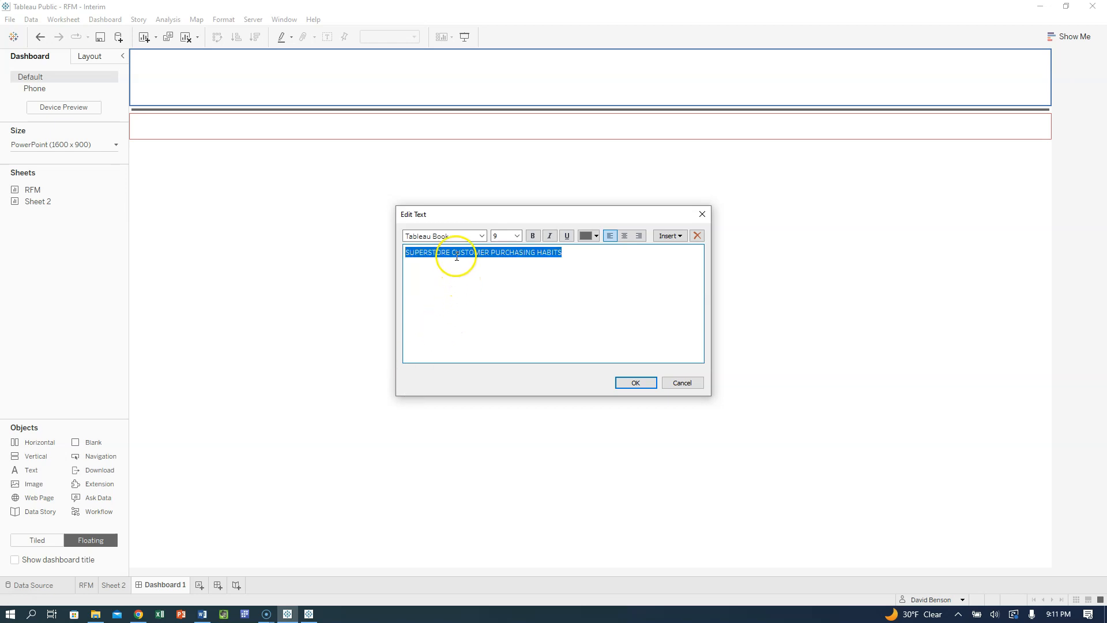
left_click(481, 237)
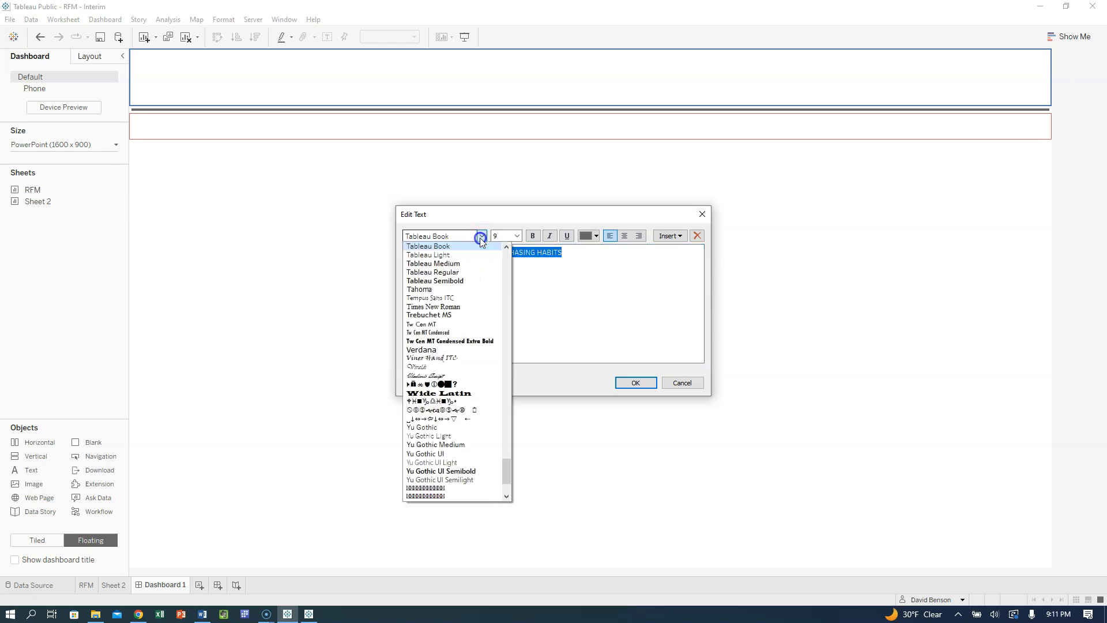
scroll(454, 276, "up", 2)
left_click(445, 284)
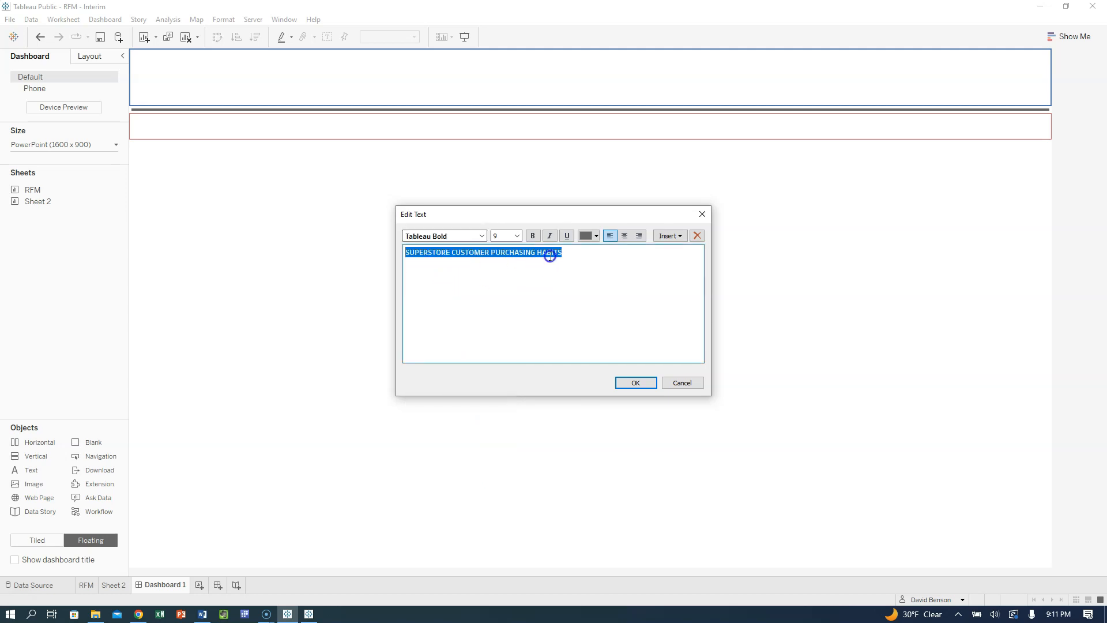
left_click(515, 237)
left_click(497, 328)
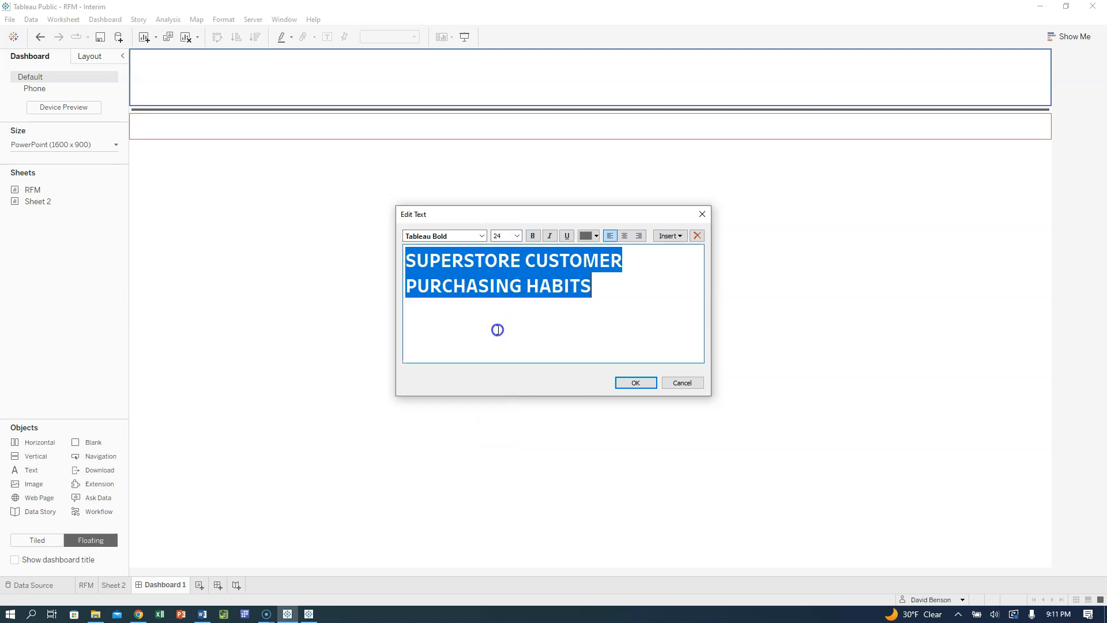
left_click_drag(712, 303, 784, 302)
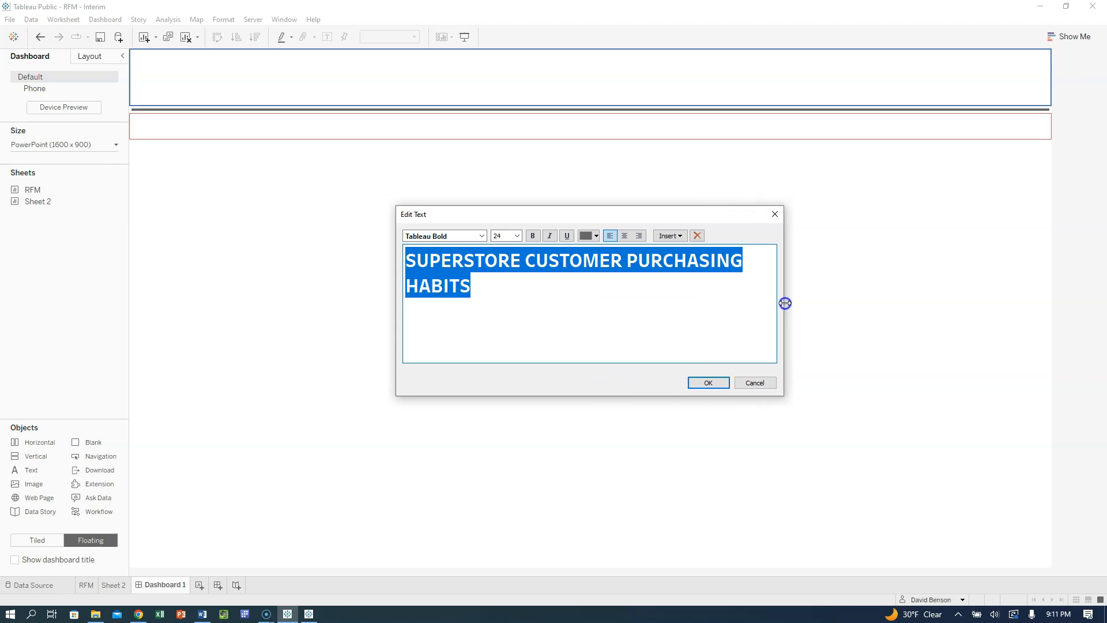
left_click(624, 236)
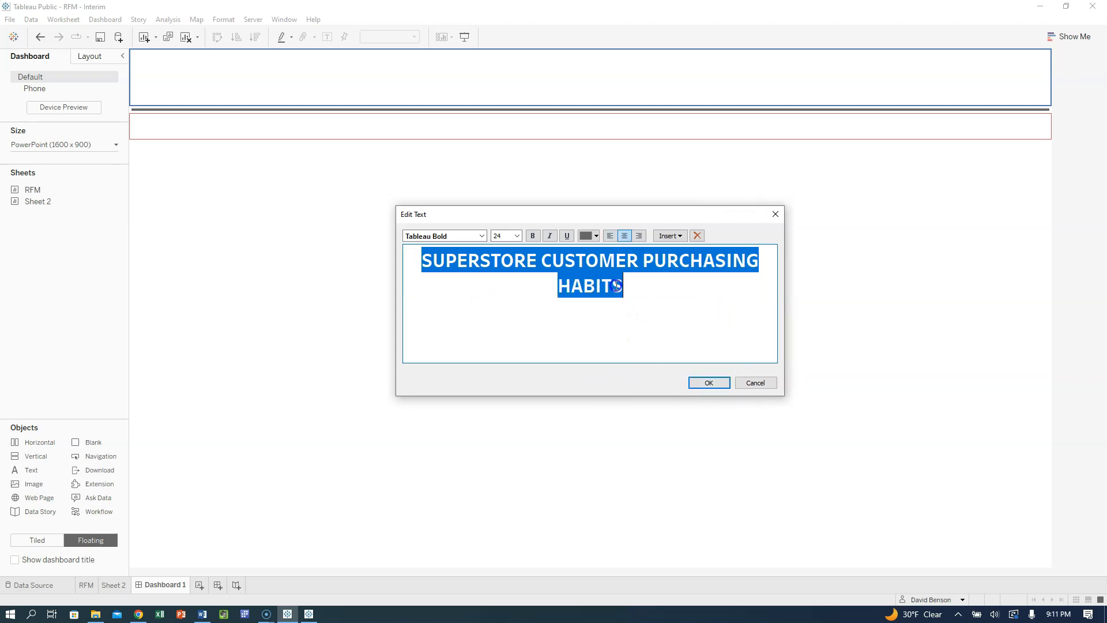
left_click(720, 383)
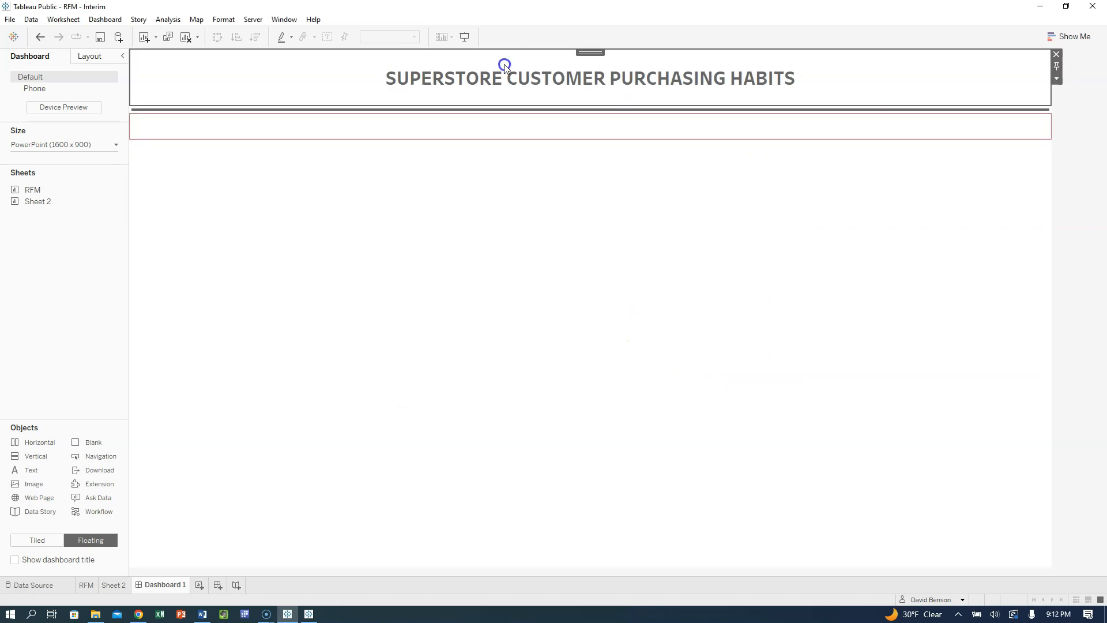
- Change the header title's text colour to black
double_click(486, 88)
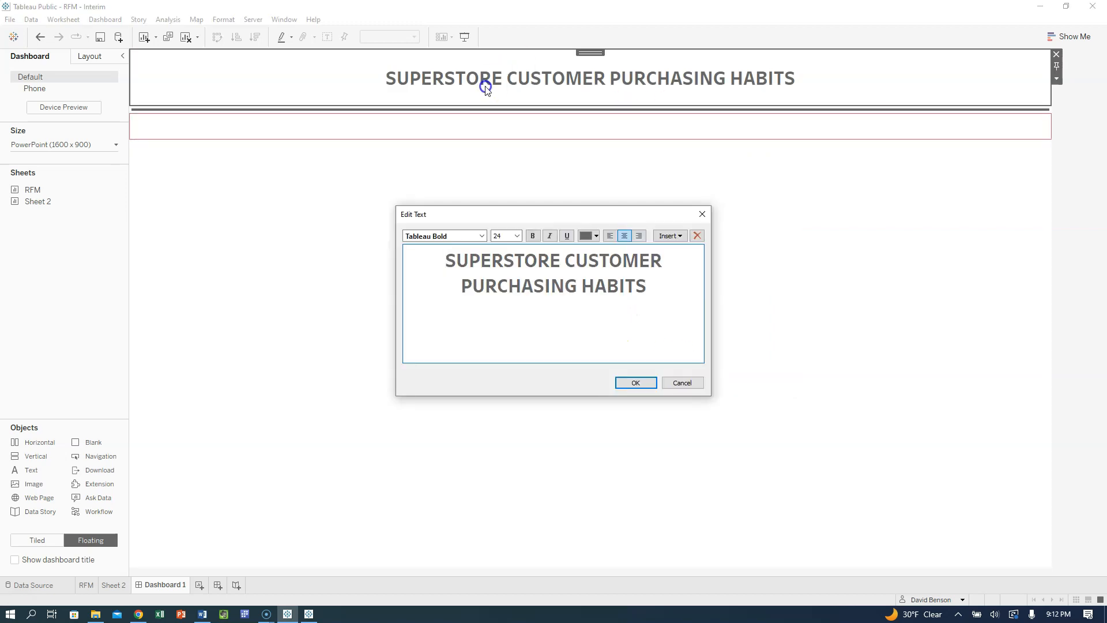
triple_click(532, 259)
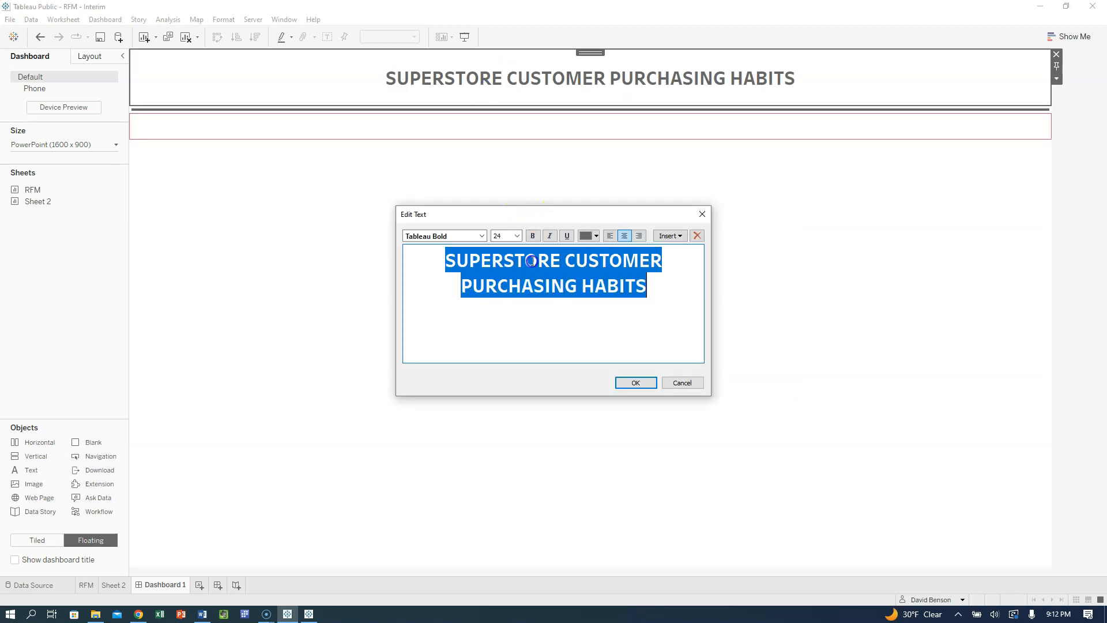
left_click(600, 232)
left_click(587, 258)
left_click(649, 379)
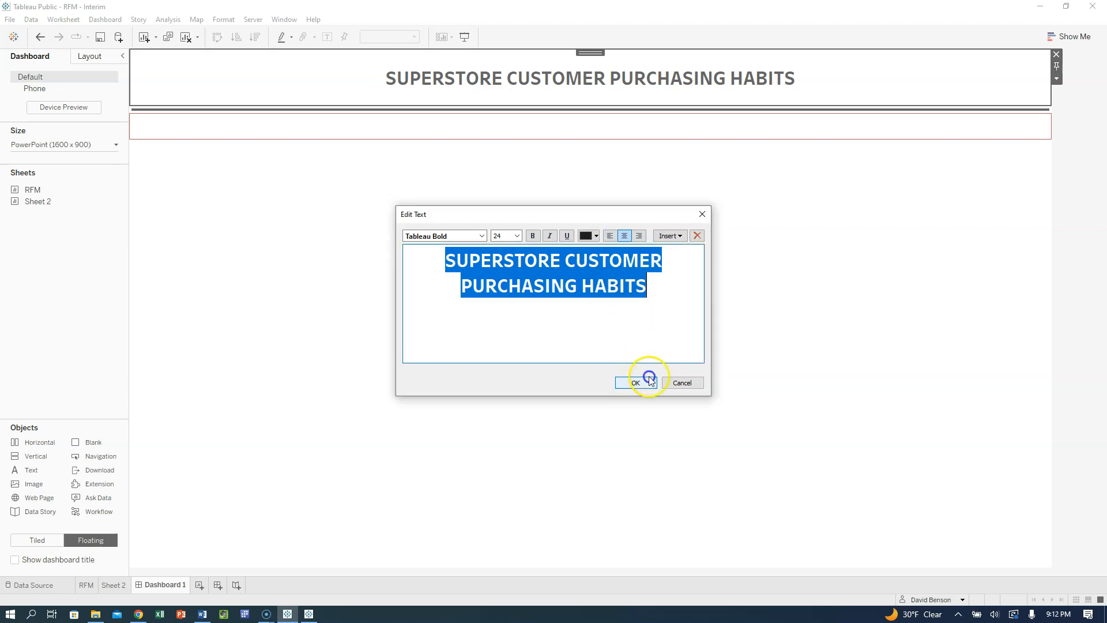
left_click(513, 85)
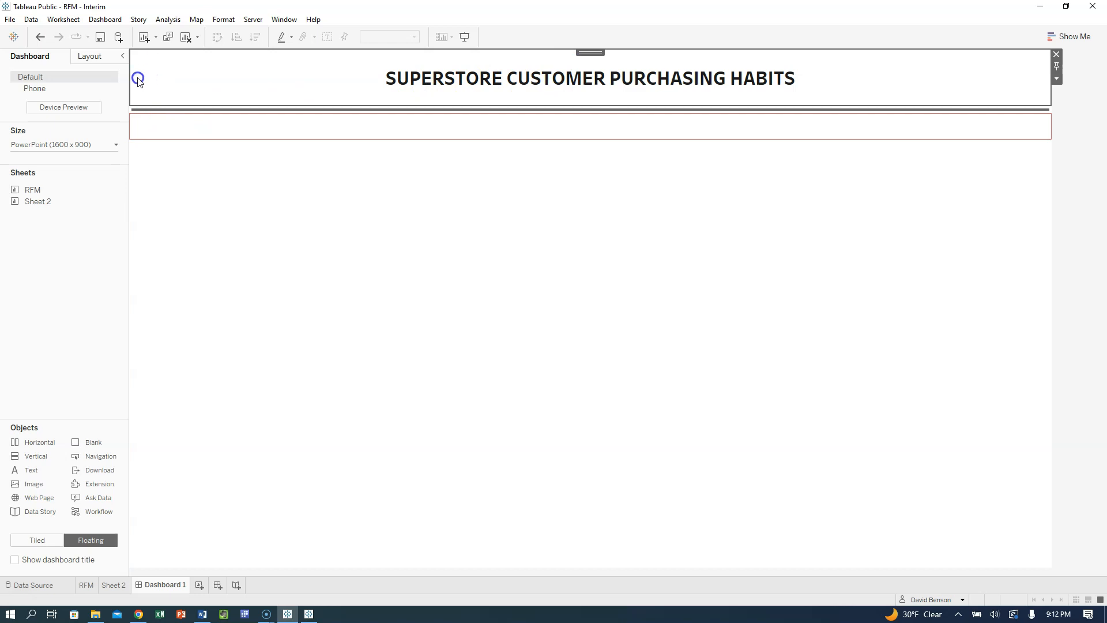
left_click(153, 122)
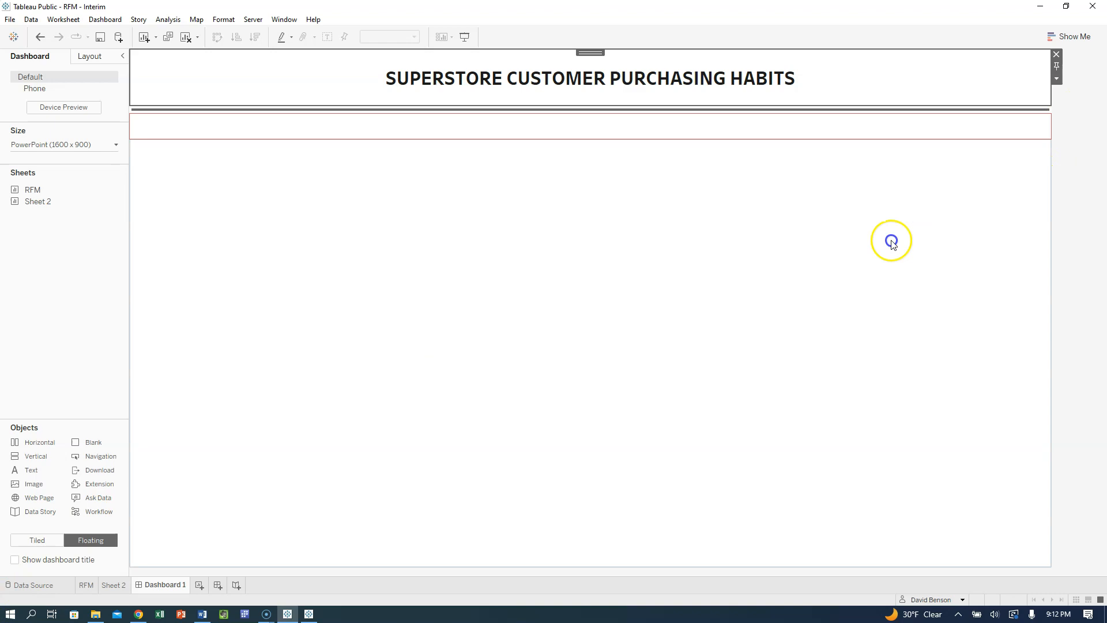
- Switch to Chrome and search Google for "tableau logo" in a new tab
left_click(1033, 7)
left_click(859, 10)
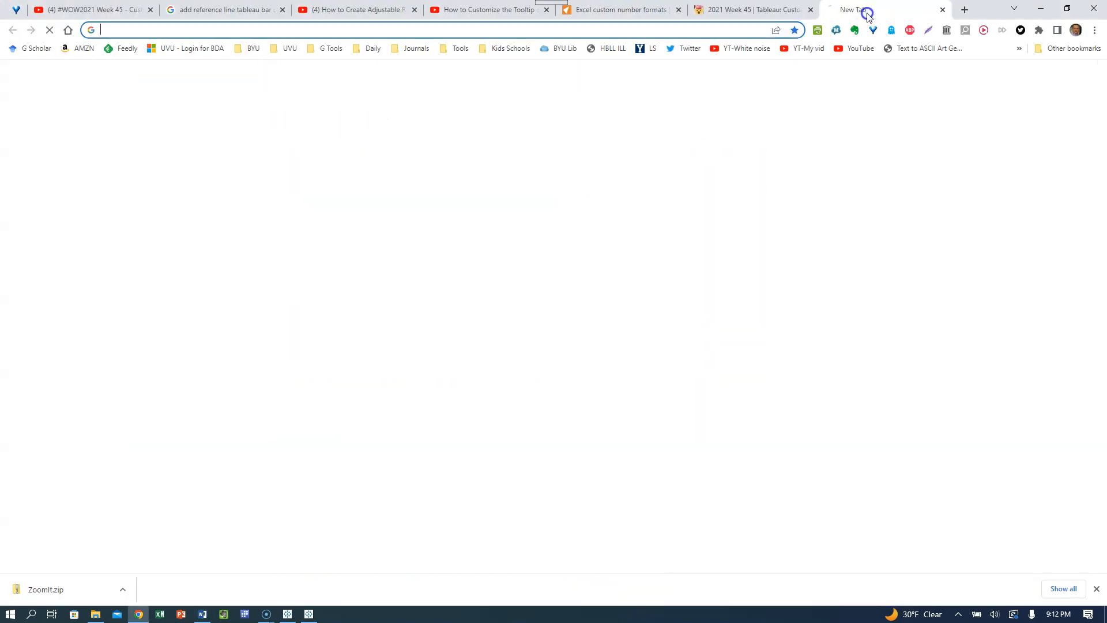
type("TABLEAU")
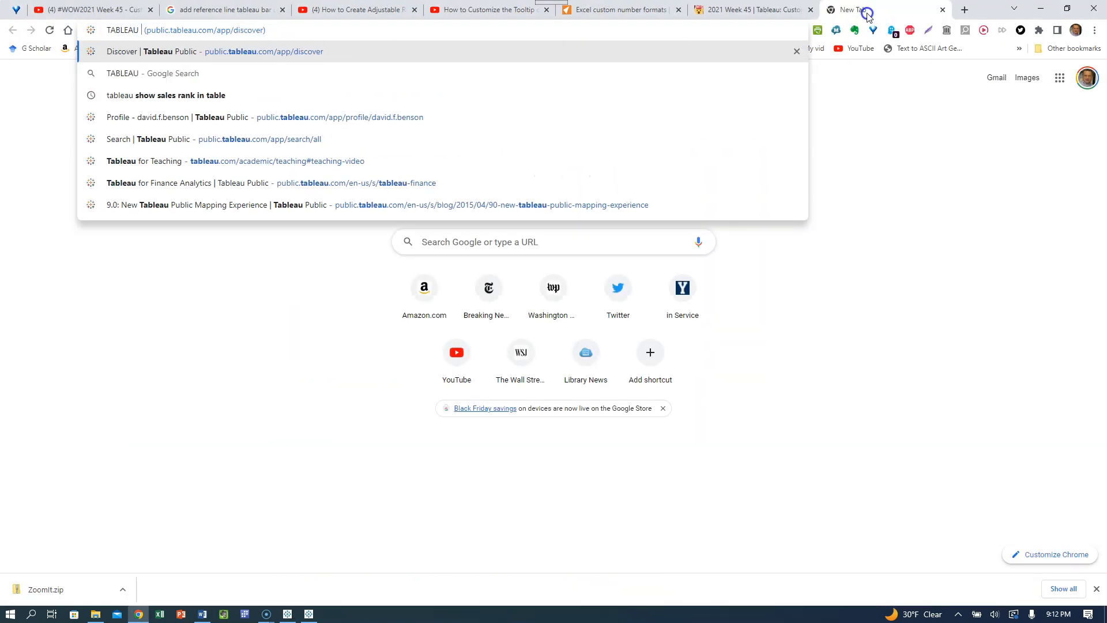
type(" logo")
key("Return")
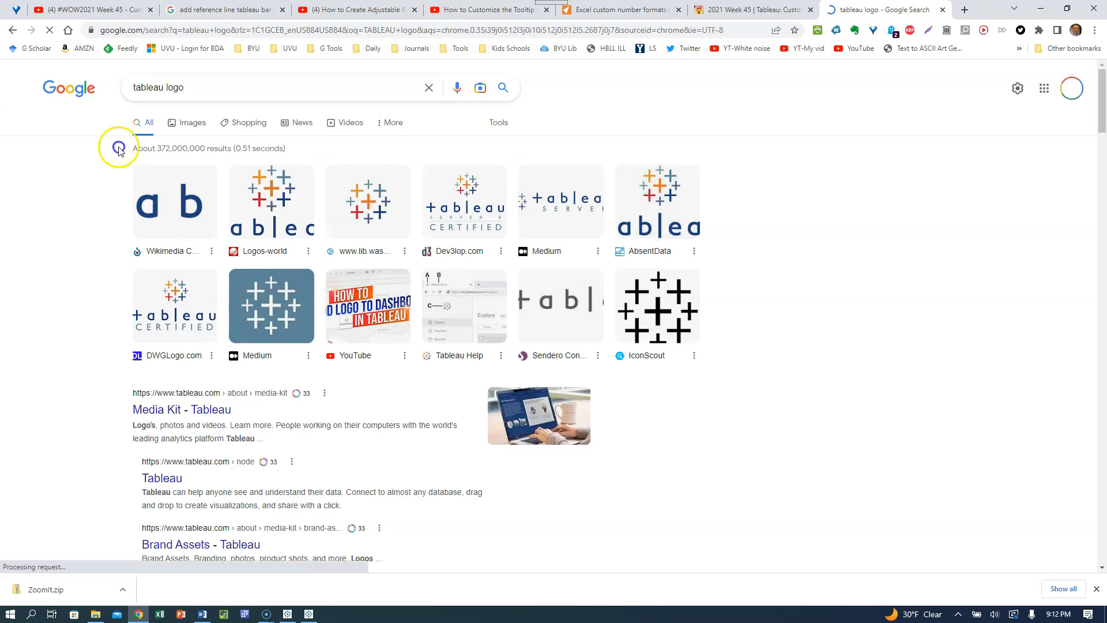
left_click(374, 203)
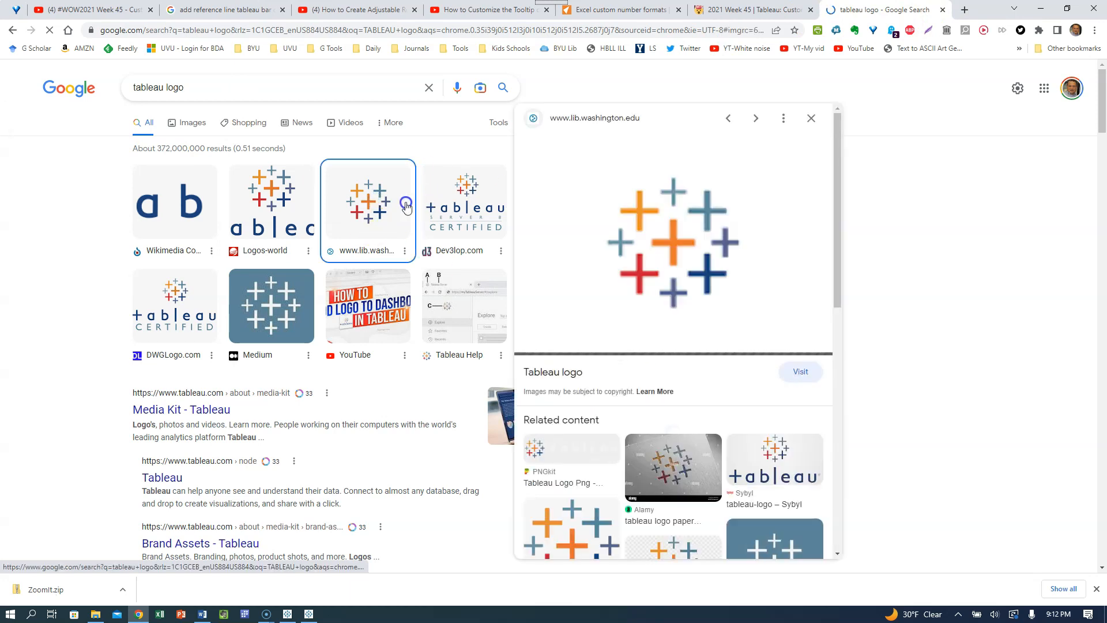
right_click(651, 235)
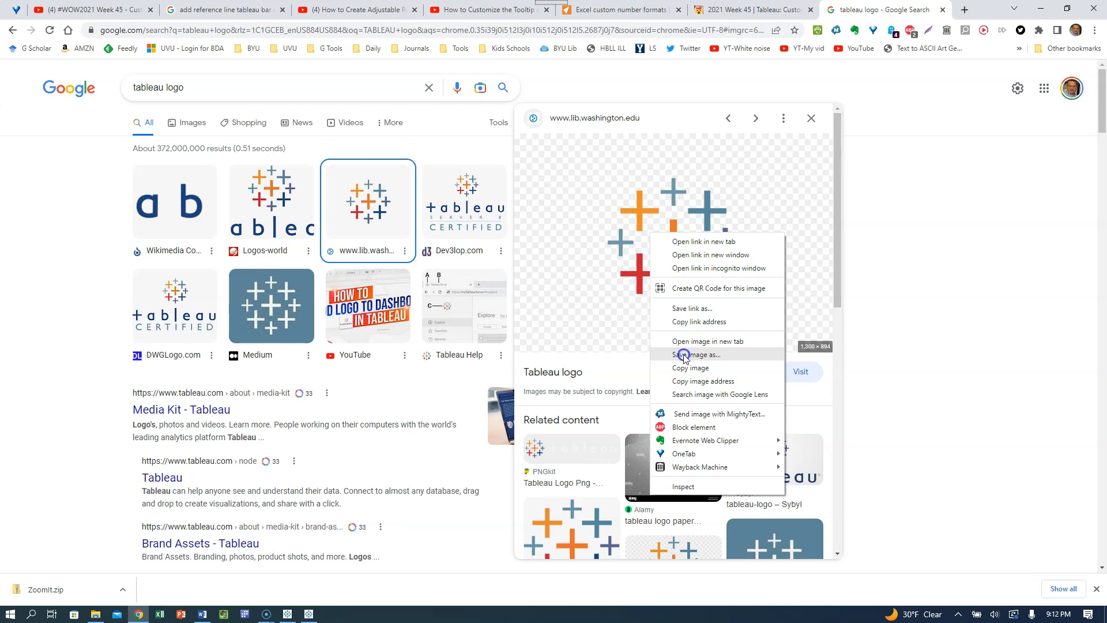
left_click(685, 355)
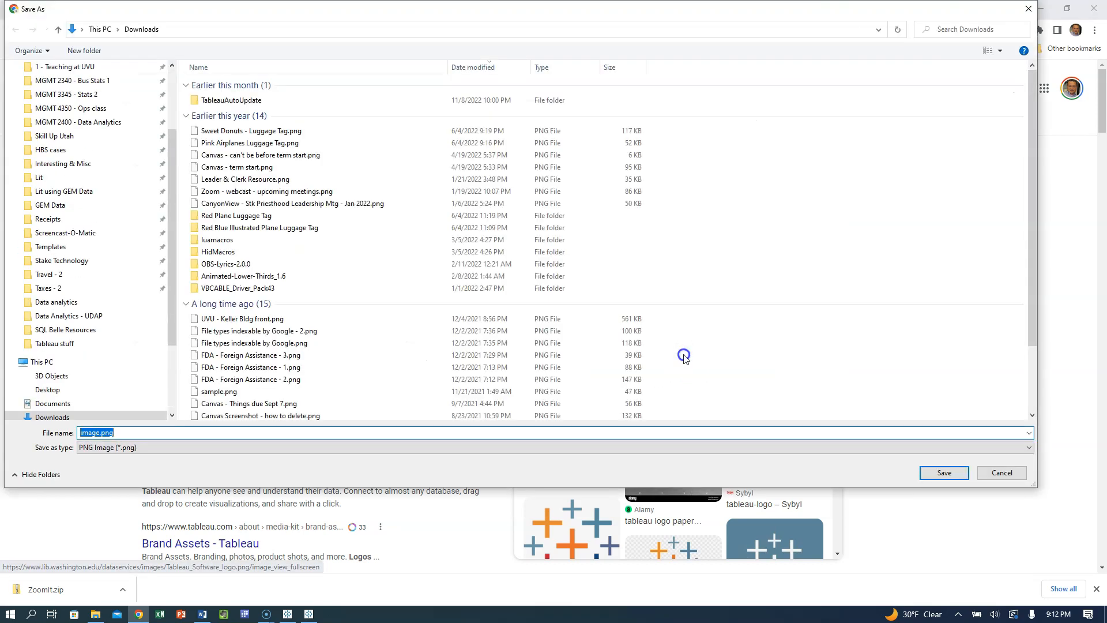
scroll(73, 325, "down", 2)
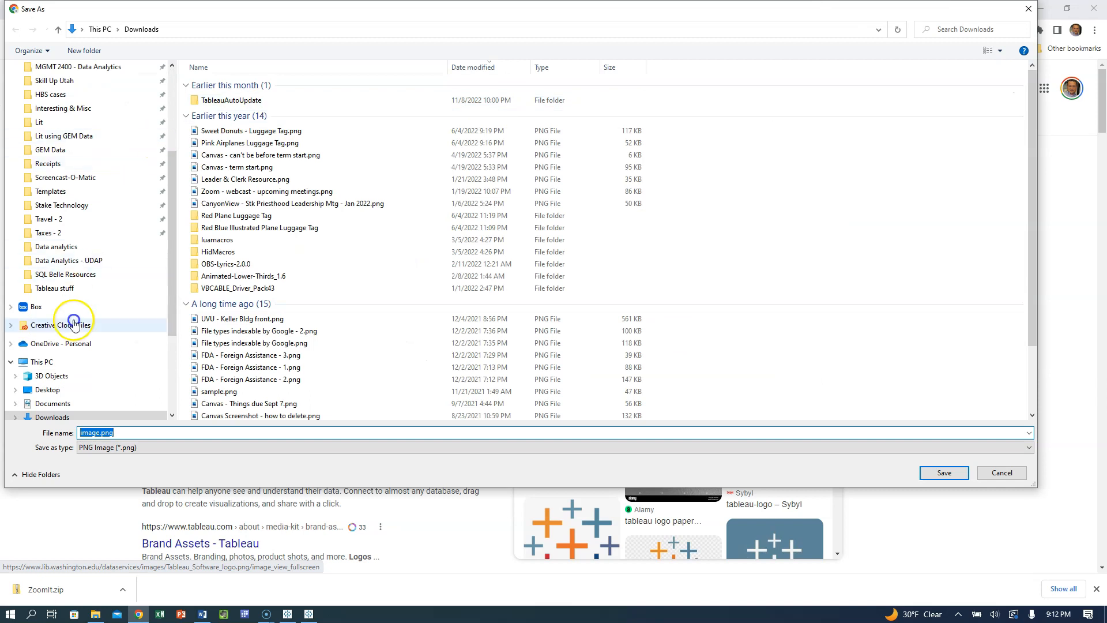
scroll(75, 335, "down", 2)
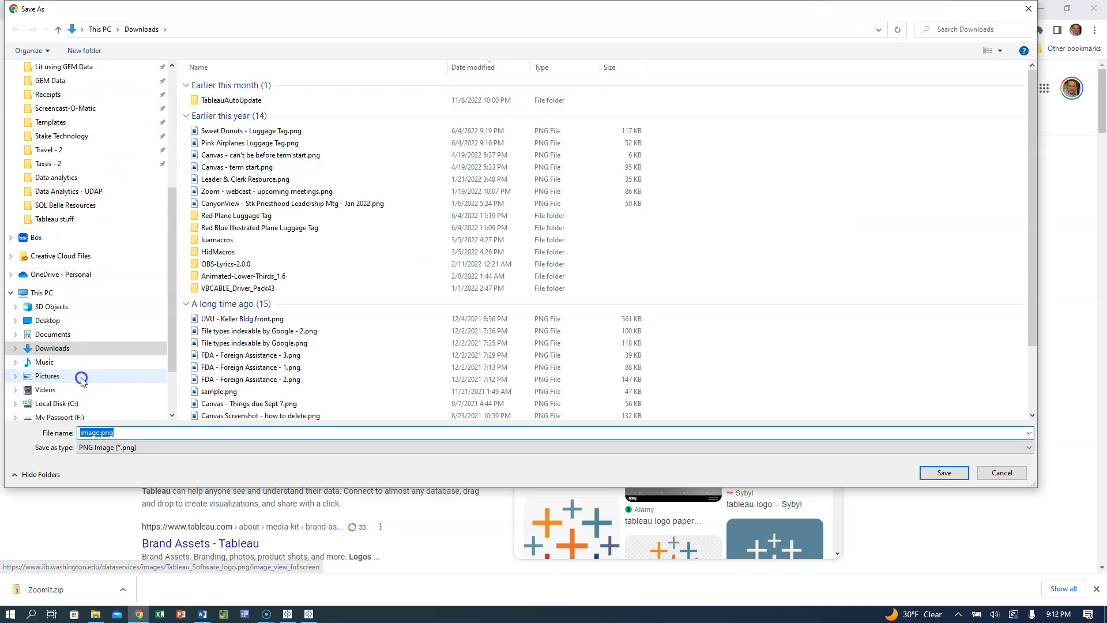
left_click(48, 376)
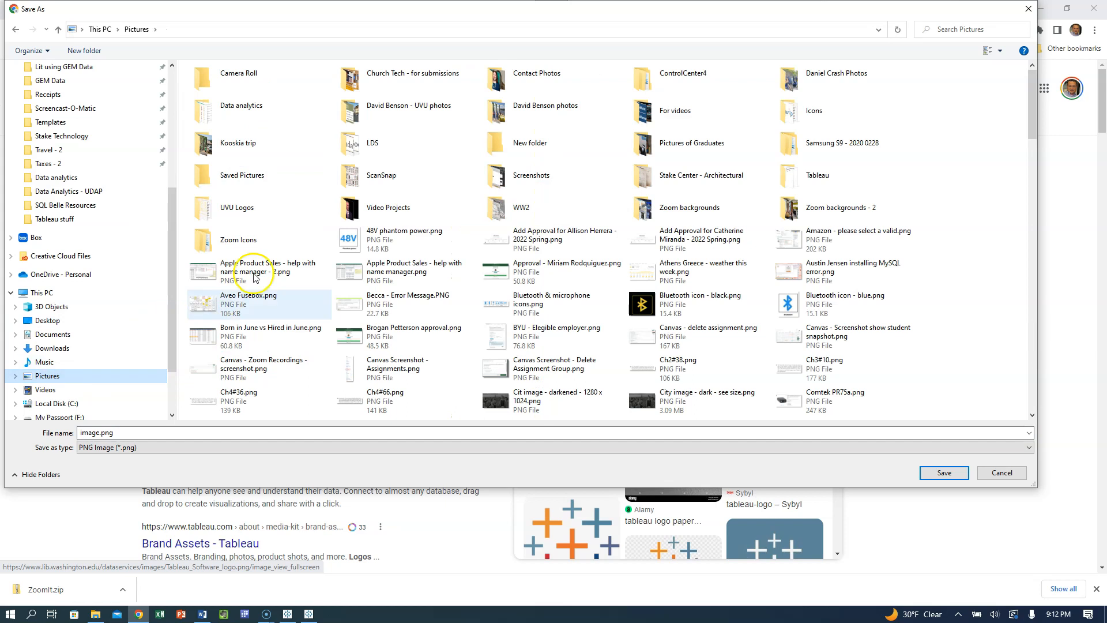
double_click(234, 117)
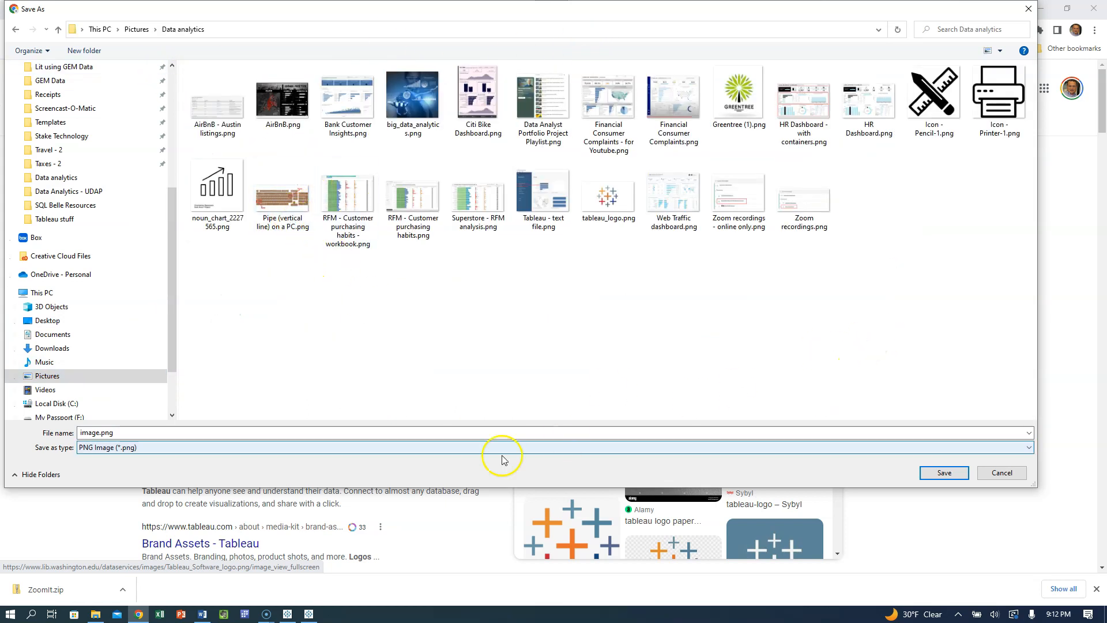
- Name the image file "Tableau logo 2" and save it as a PNG
left_click(175, 433)
type("Tableau")
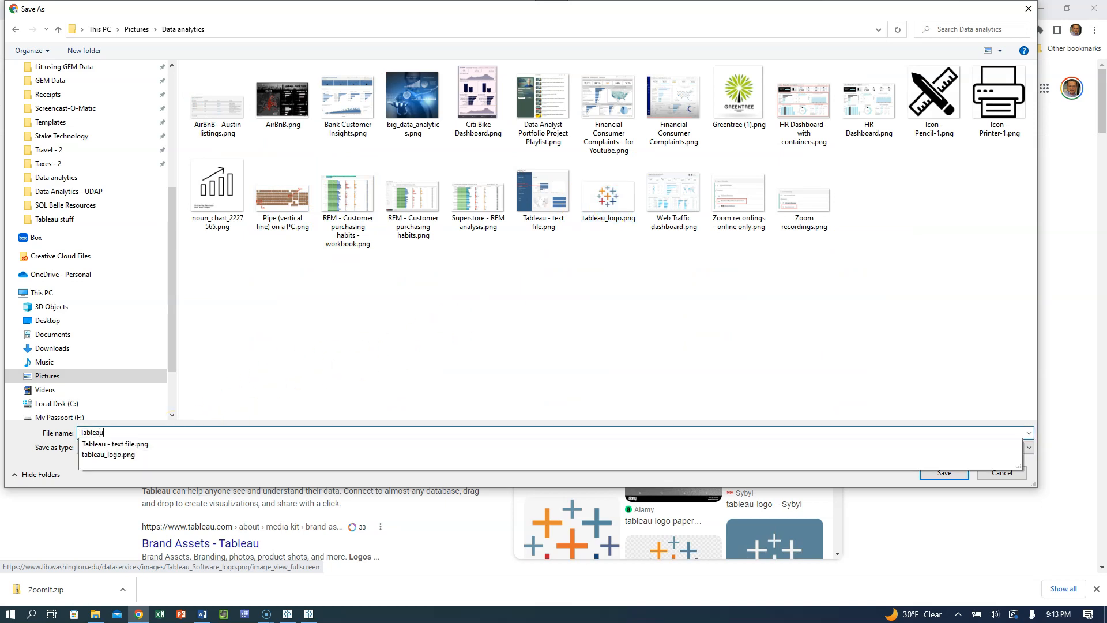
type(" logo")
key("Return")
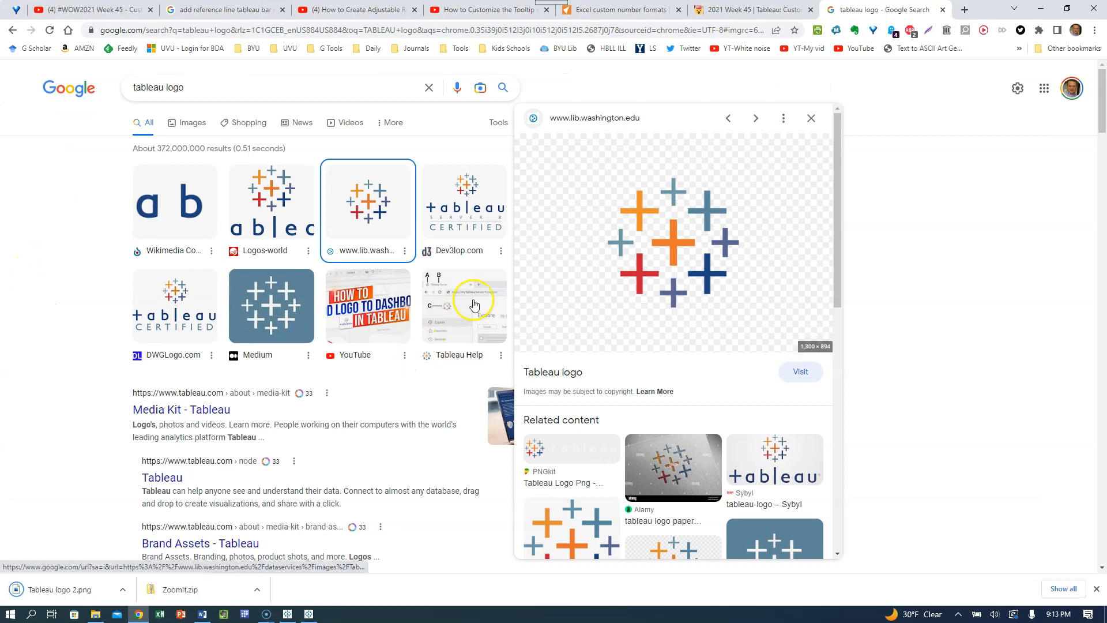
- Switch to Tableau Public and add an image object before the Header title with Fit Image and Center Image enabled
left_click(287, 613)
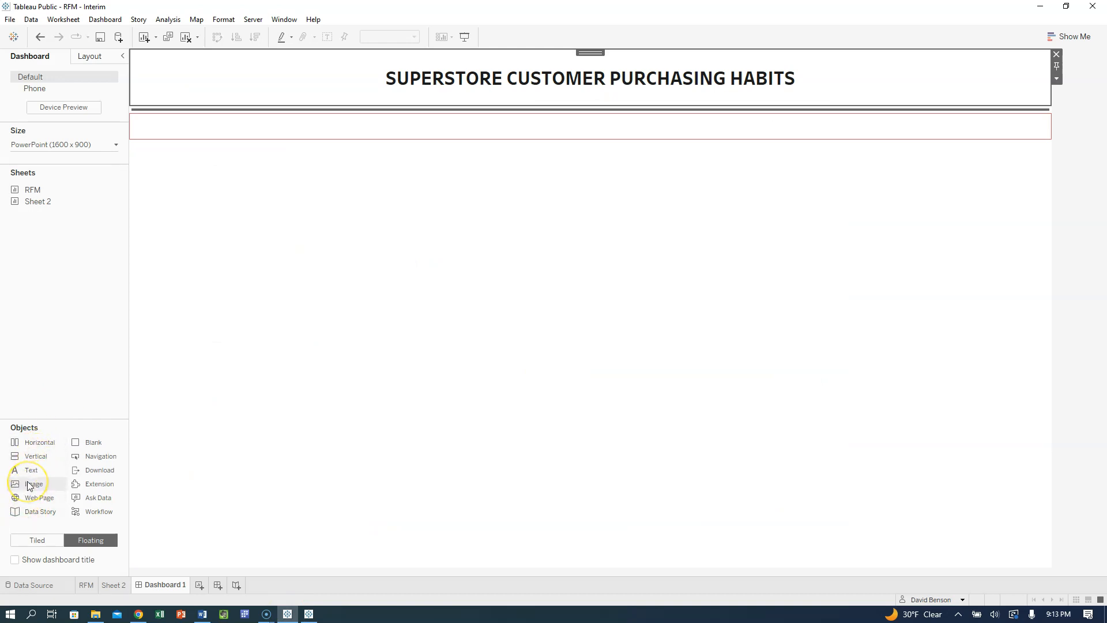
left_click_drag(29, 487, 164, 85)
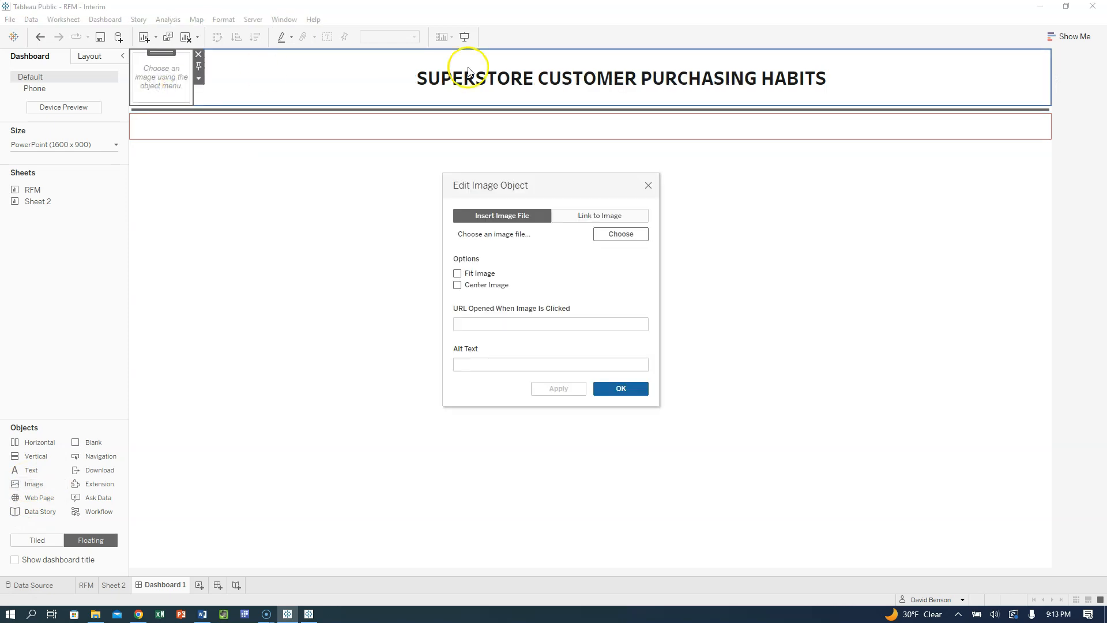
left_click(476, 280)
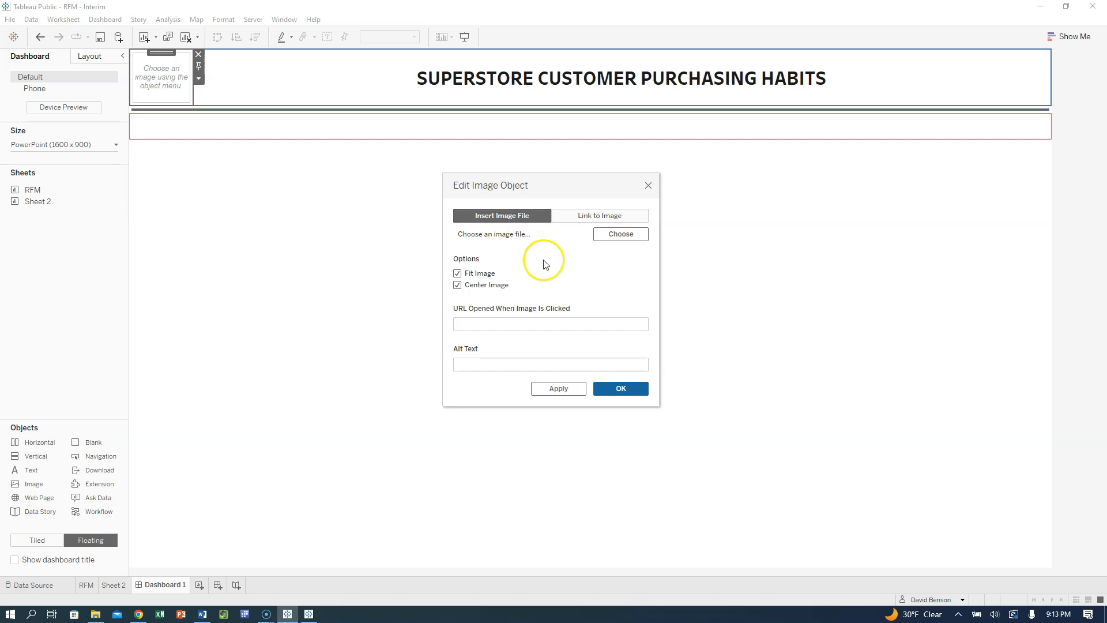
- Load the Tableau logo picture from the Data analytics folder into the header's image object and apply it
left_click(621, 235)
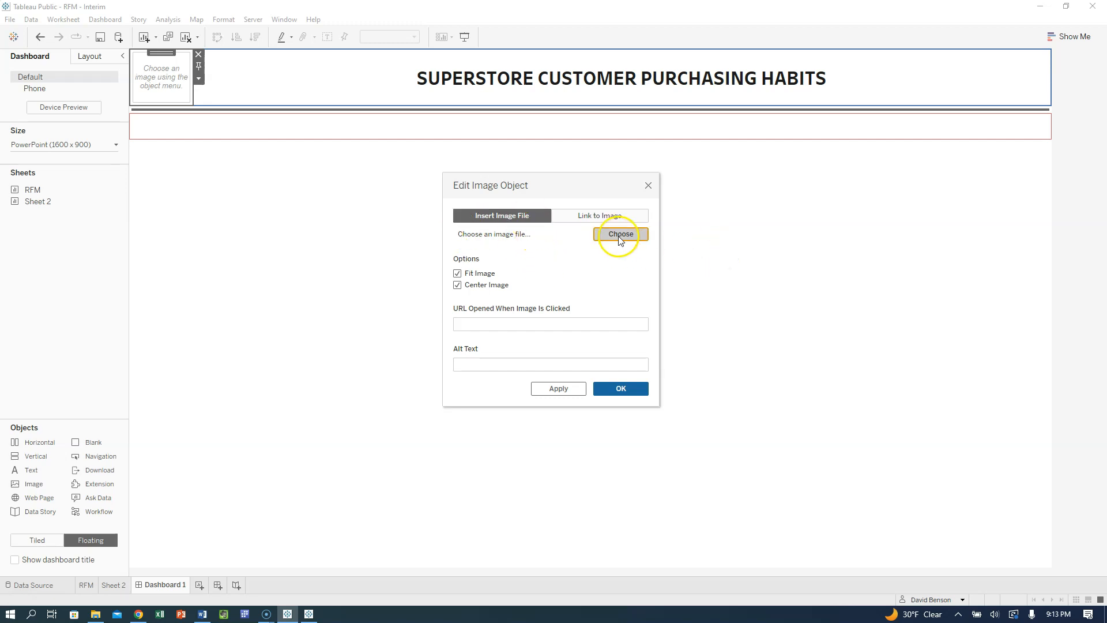
scroll(735, 338, "down", 2)
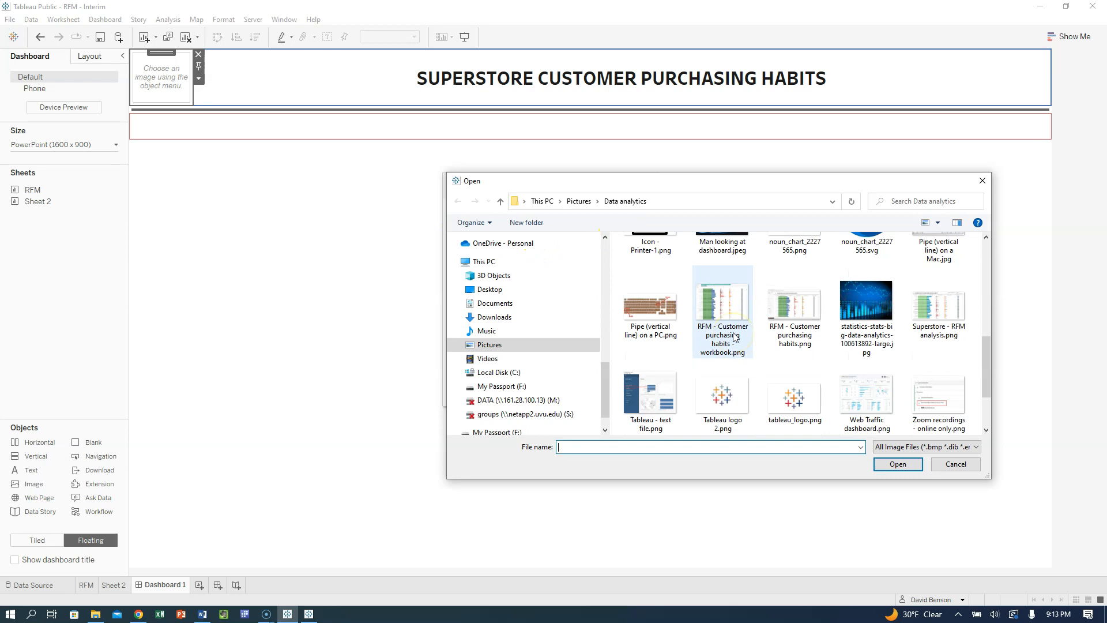
scroll(736, 338, "down", 1)
left_click(780, 331)
left_click(902, 468)
left_click(569, 394)
left_click(617, 388)
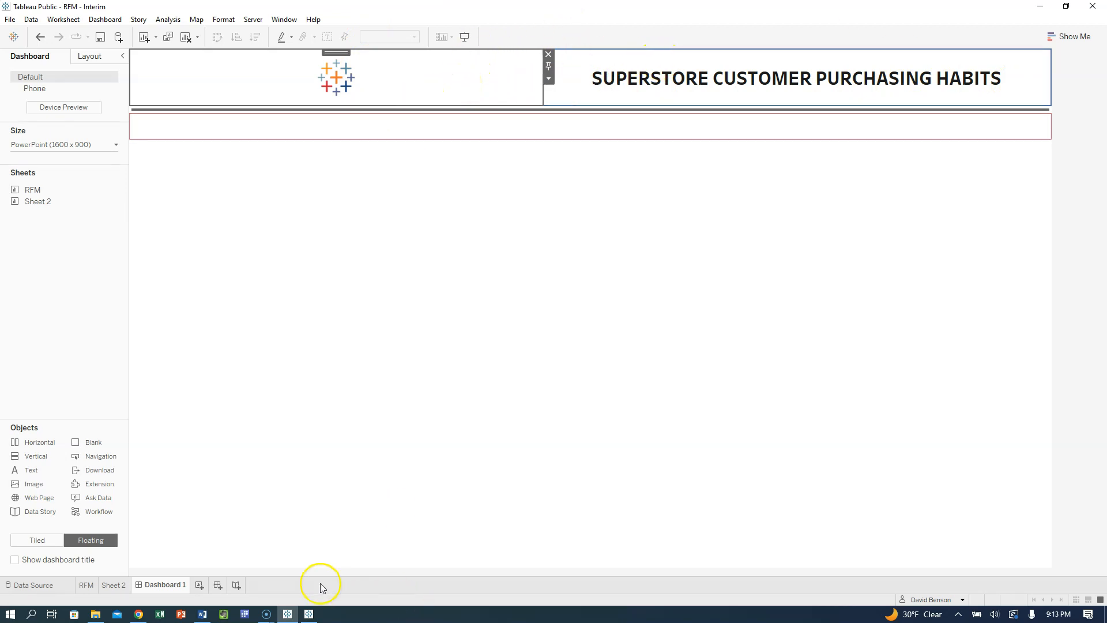
- Check the logo's width in the finished reference dashboard and set the new header logo's width to 118 pixels
left_click(310, 612)
left_click(143, 87)
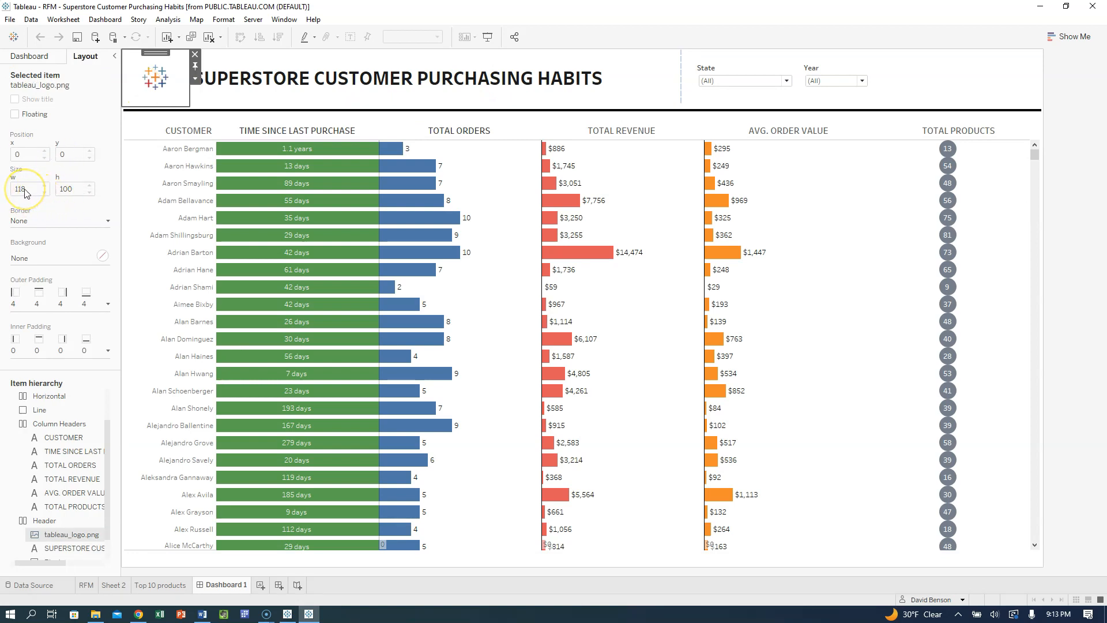
left_click(287, 613)
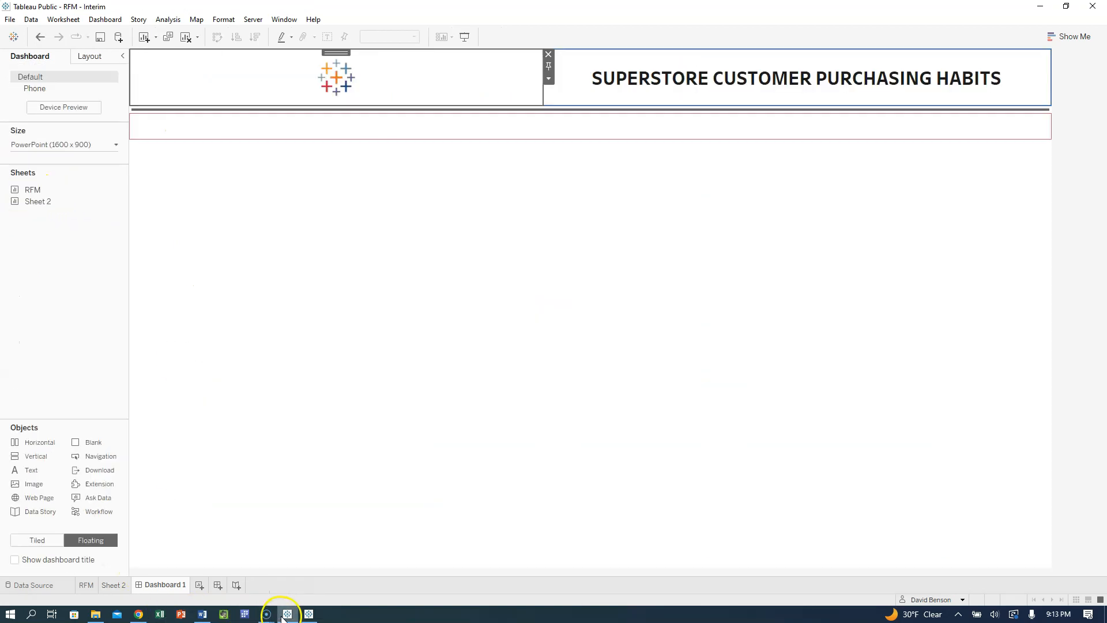
right_click(432, 92)
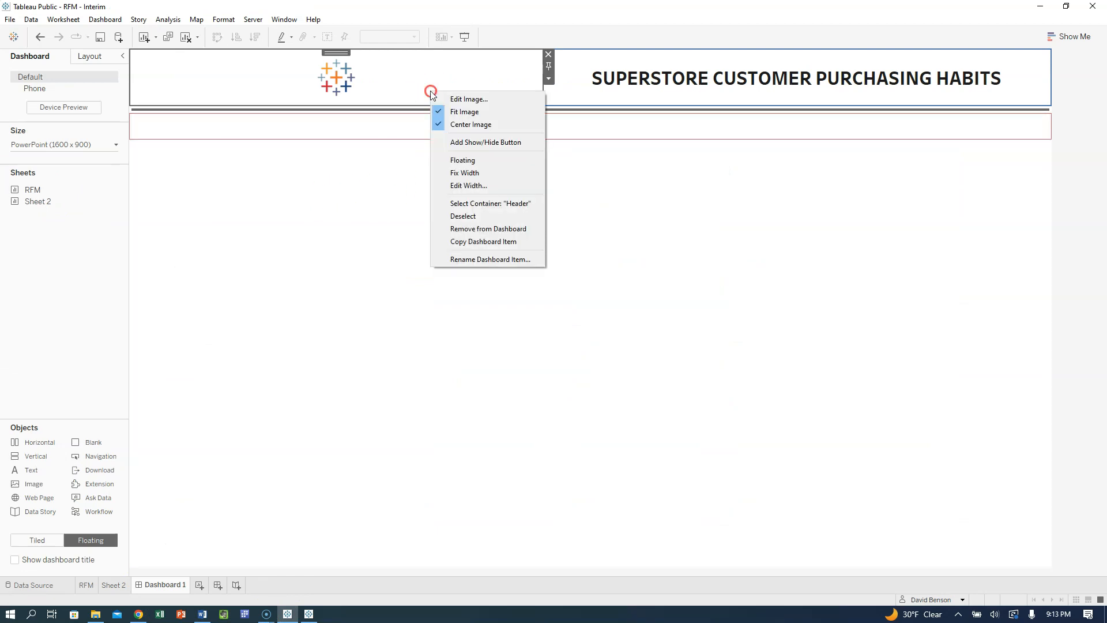
left_click(461, 186)
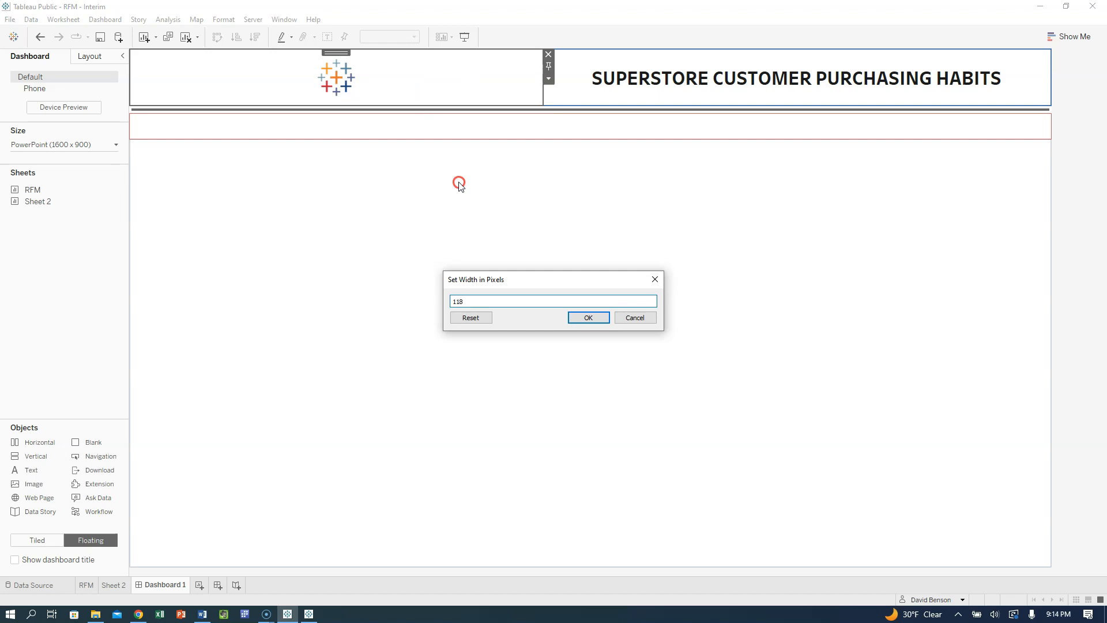
key("Return")
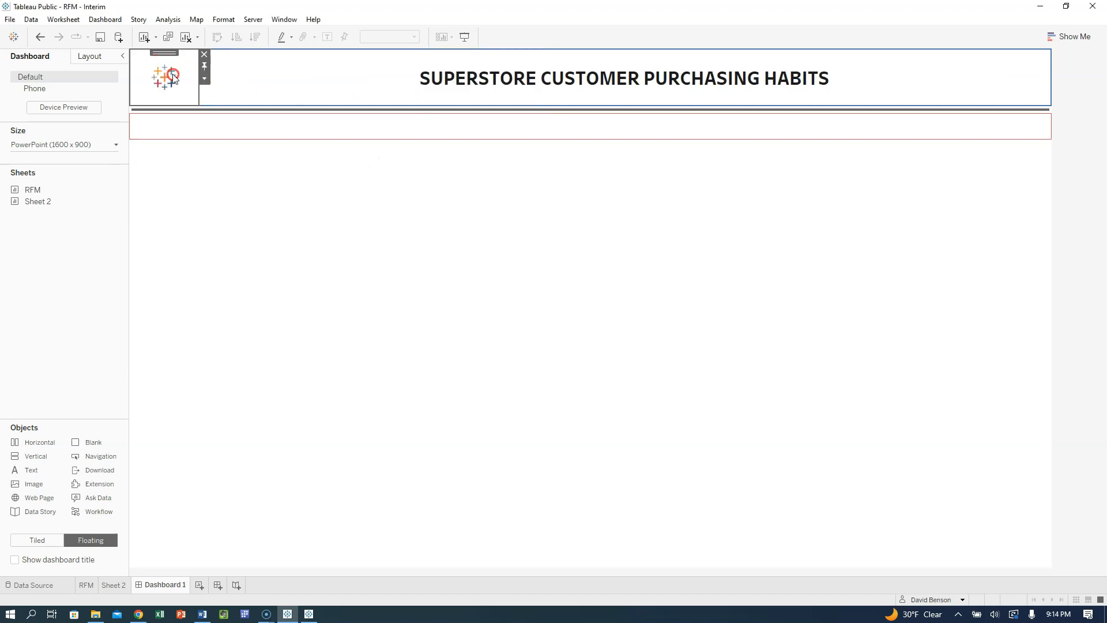
left_click(205, 79)
left_click(186, 99)
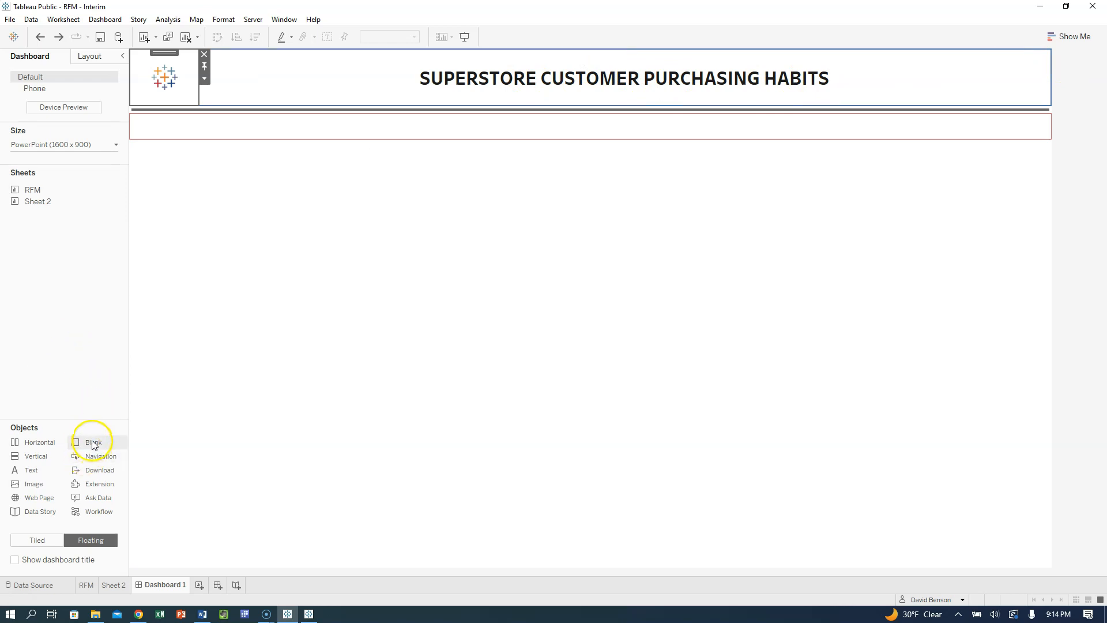
- Add a blank object after the title inside the Header container, discarding the misplaced floating one
left_click_drag(90, 446, 941, 81)
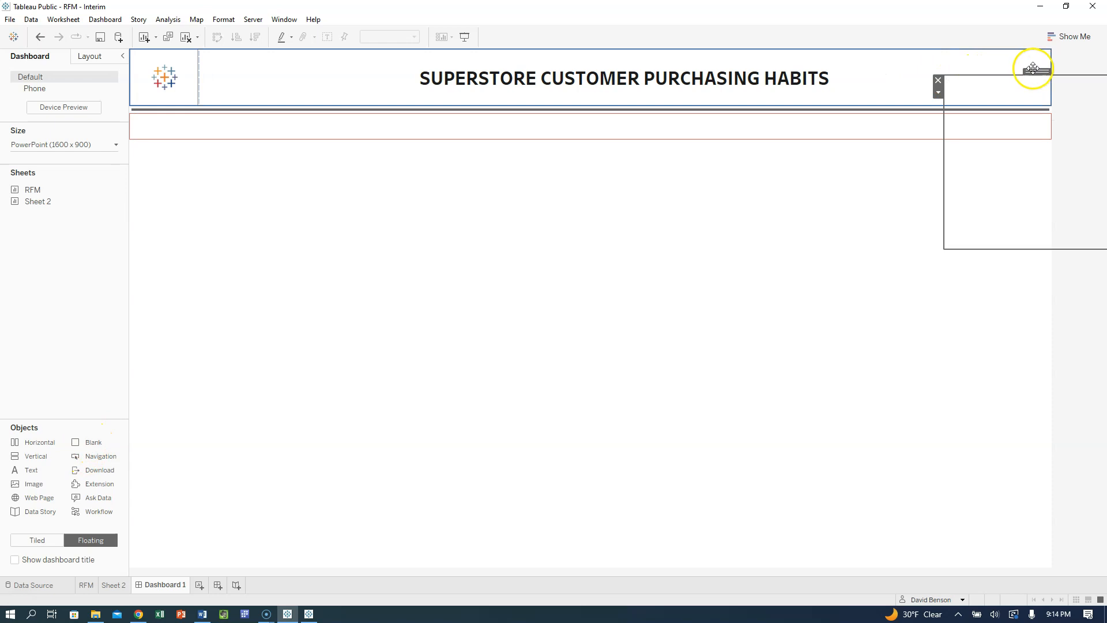
left_click(938, 80)
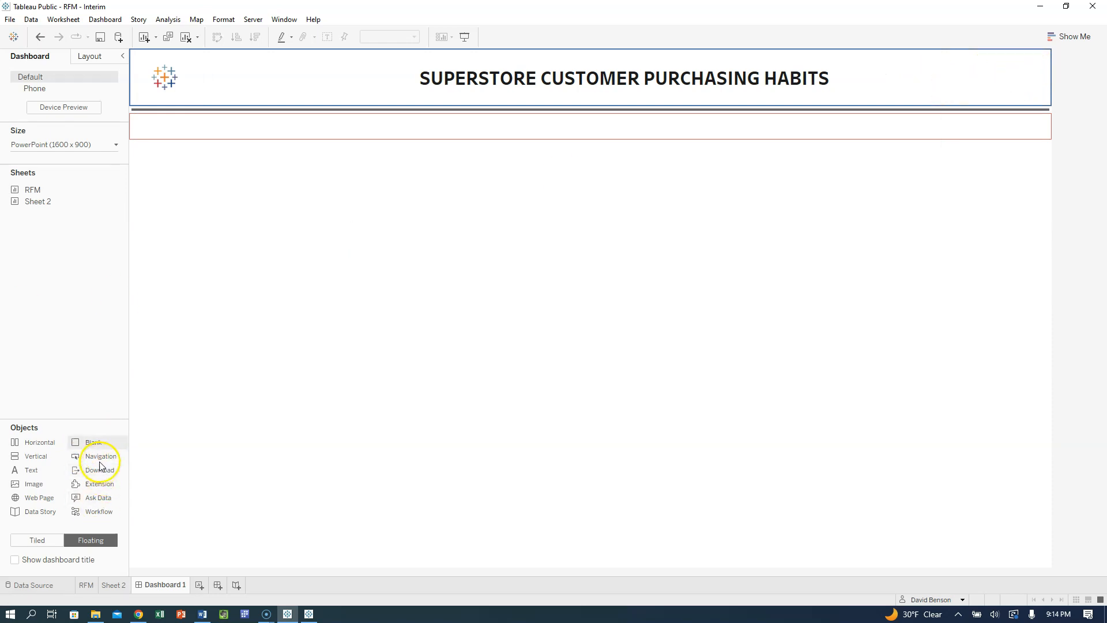
left_click_drag(94, 446, 877, 67)
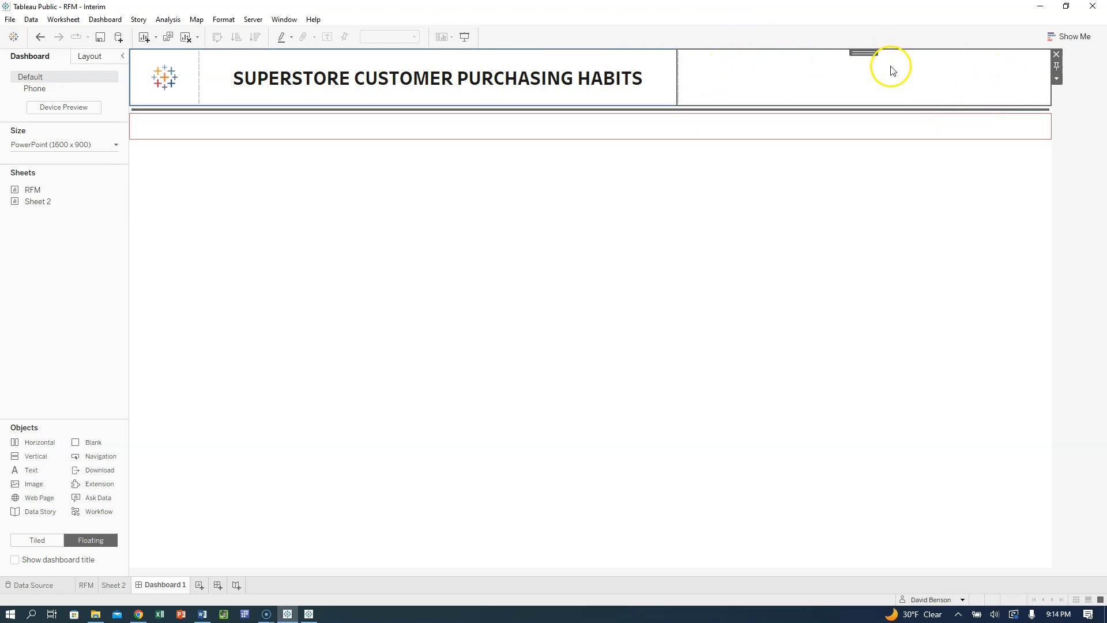
key("Delete")
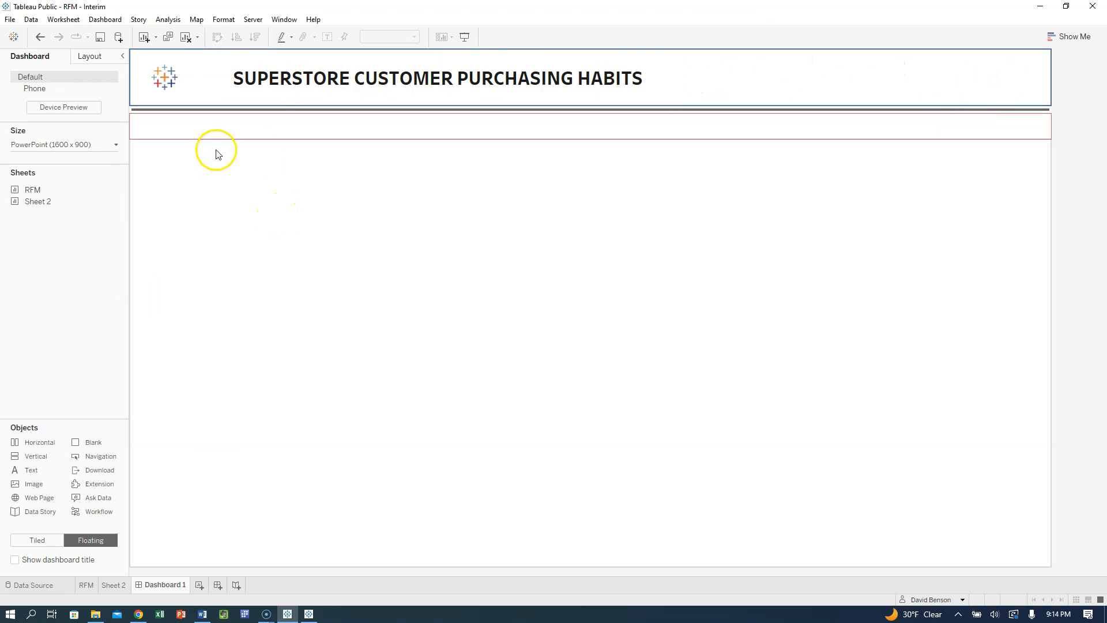
- Examine the reference dashboard's Column Headers container, its even-distribution option and the CUSTOMER label's text formatting
left_click(221, 138)
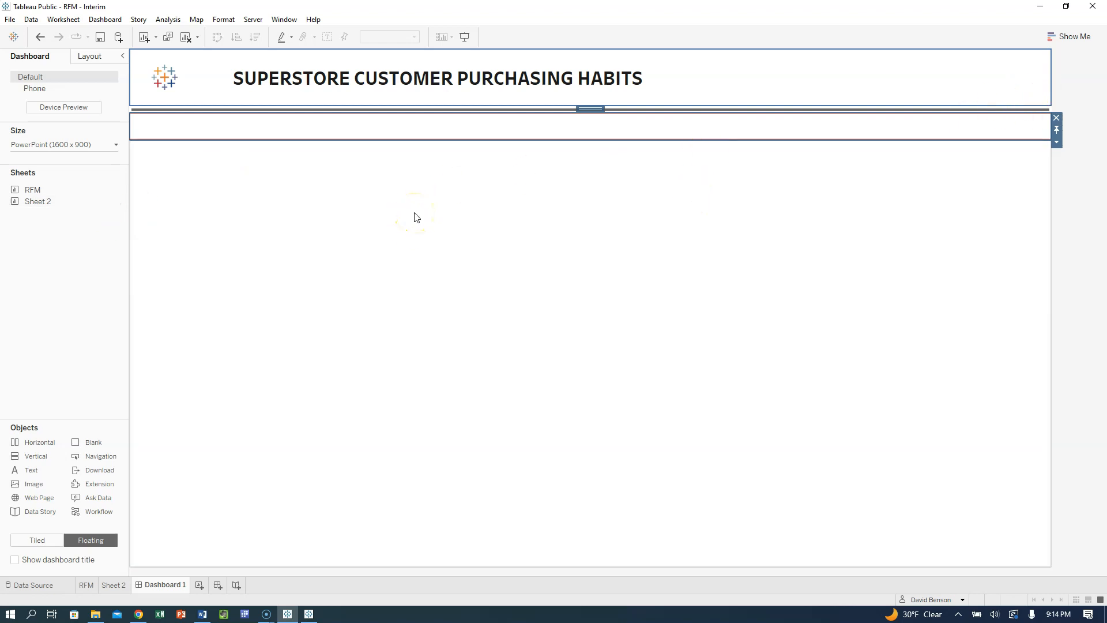
left_click(309, 614)
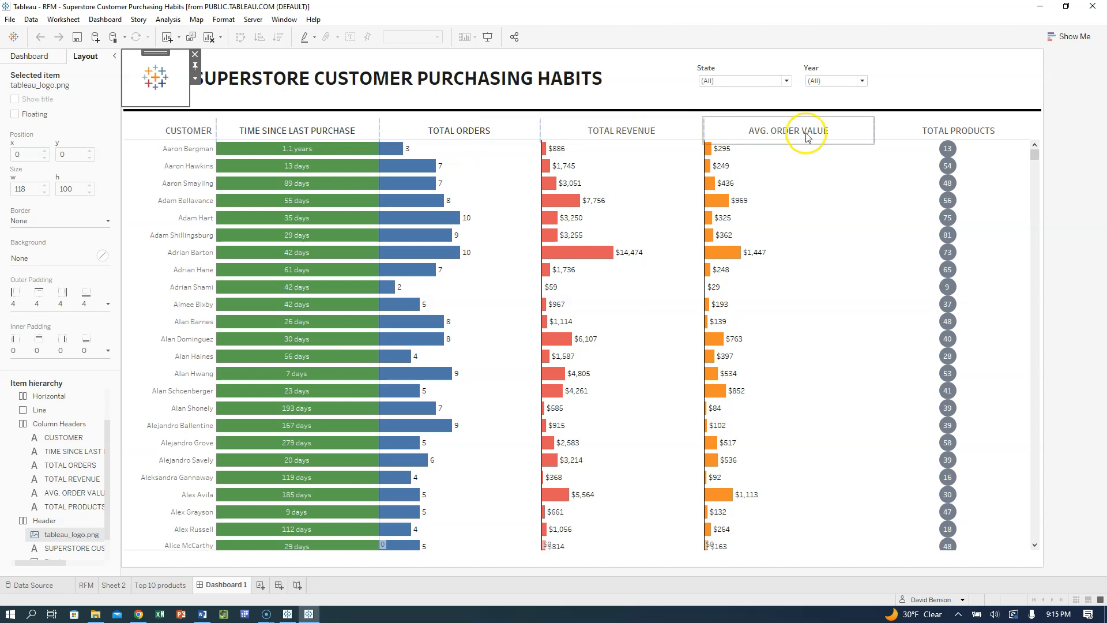
left_click(965, 130)
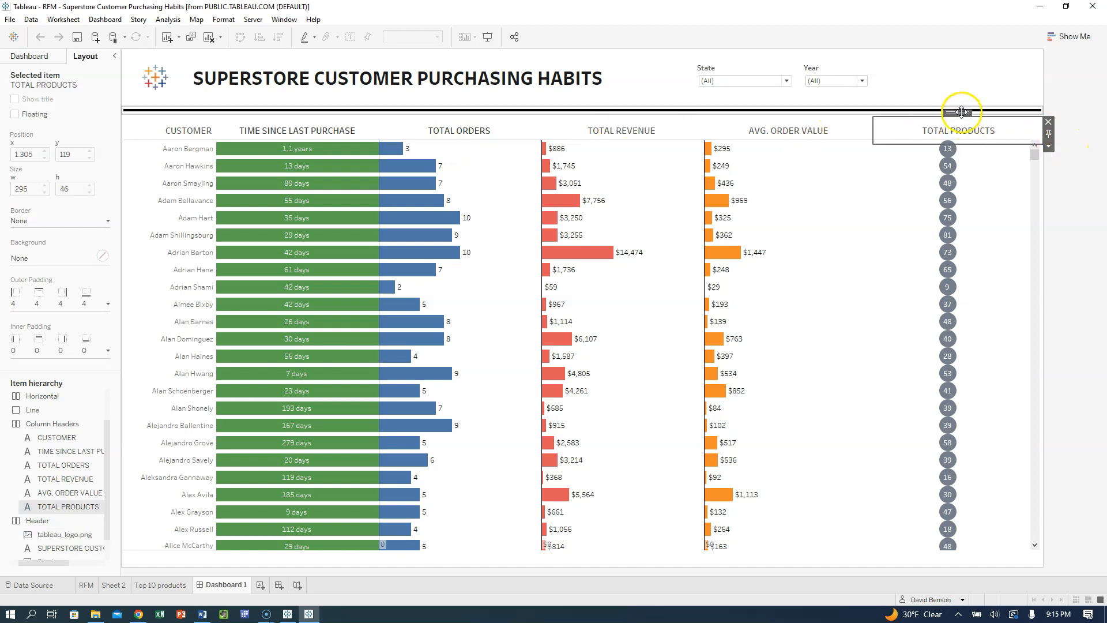
double_click(961, 112)
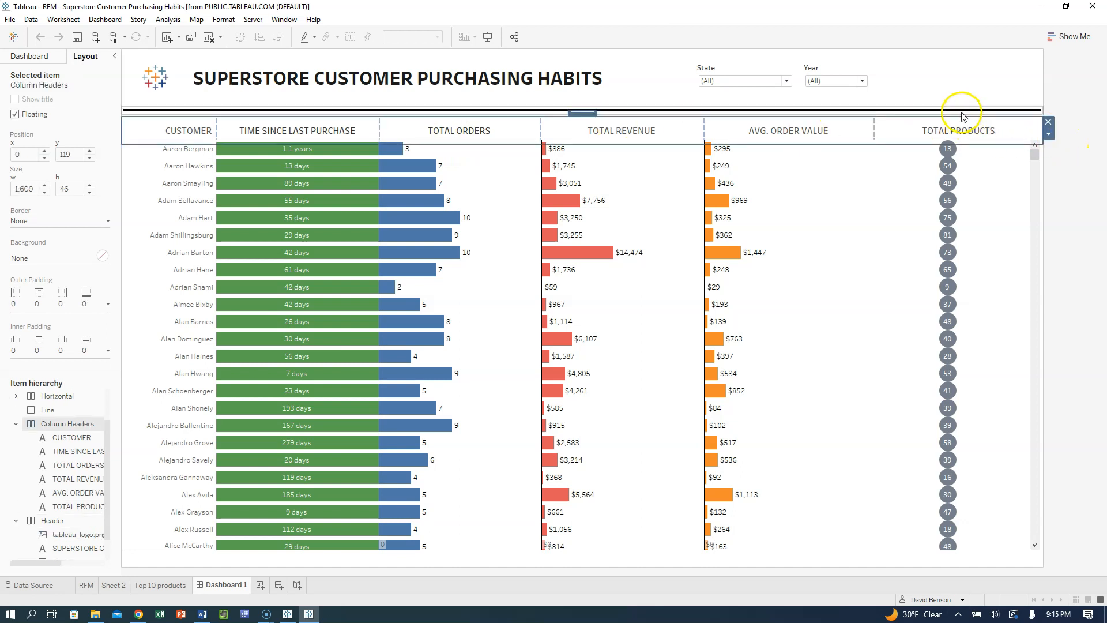
left_click(1049, 135)
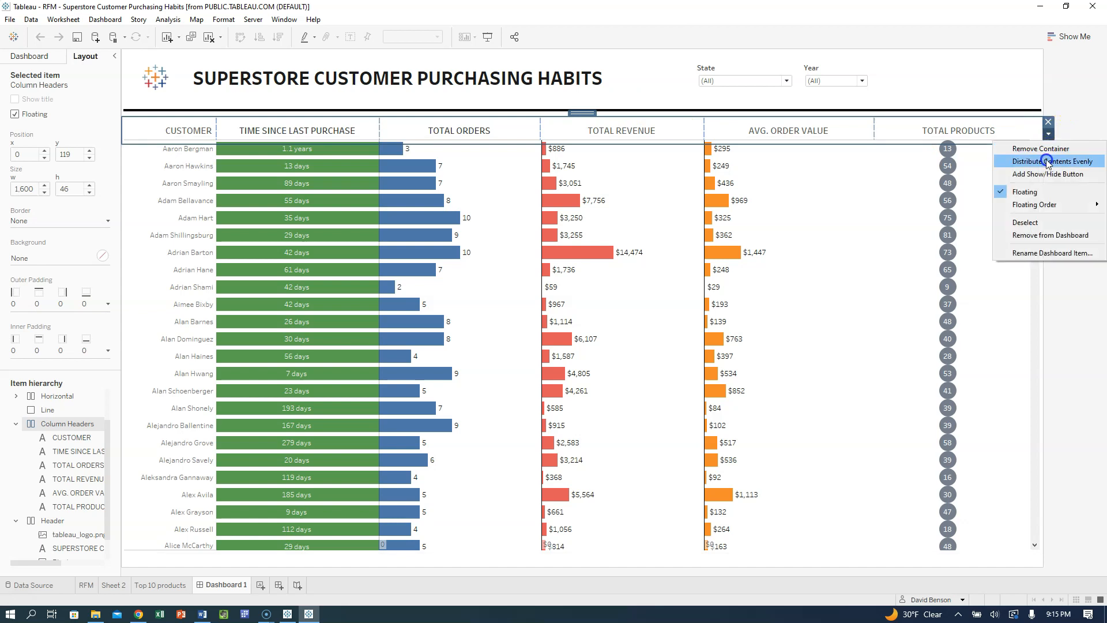
left_click(1048, 162)
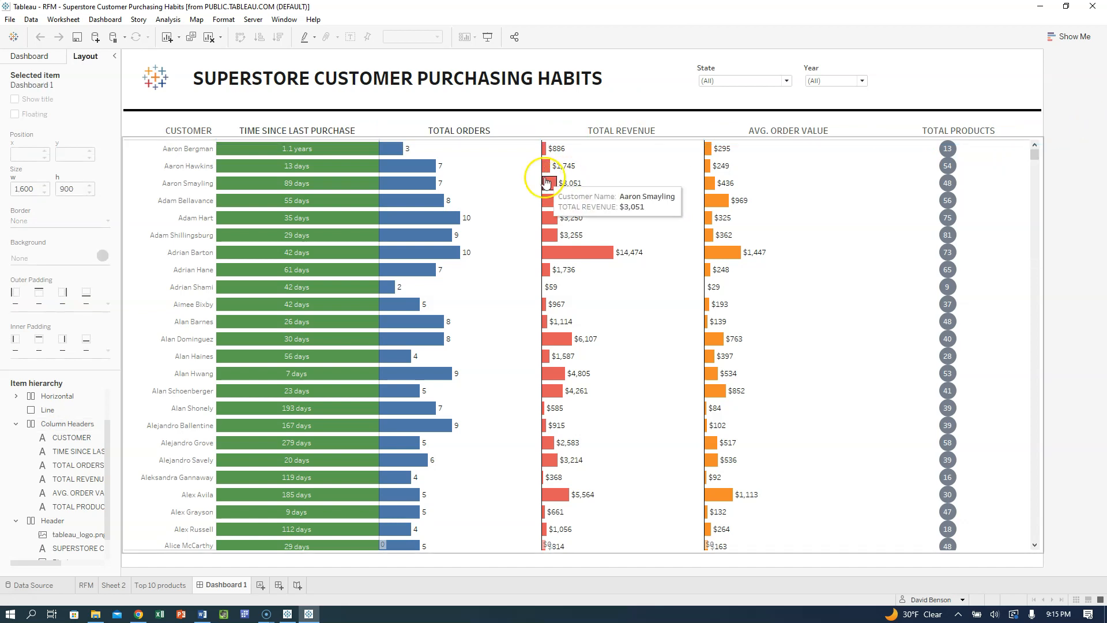
double_click(193, 128)
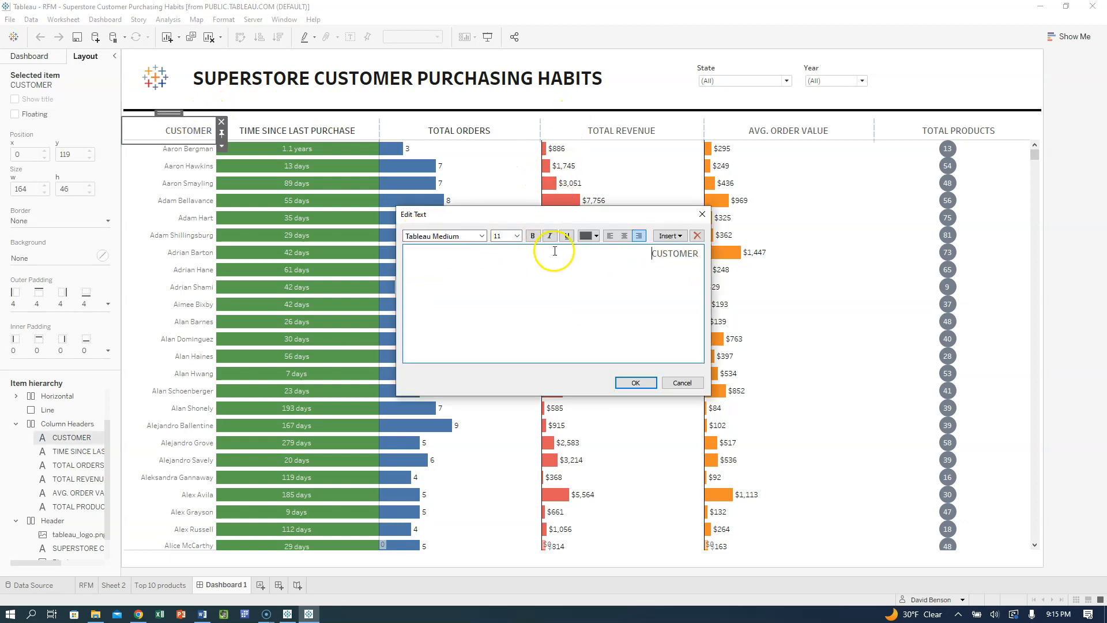
left_click(682, 383)
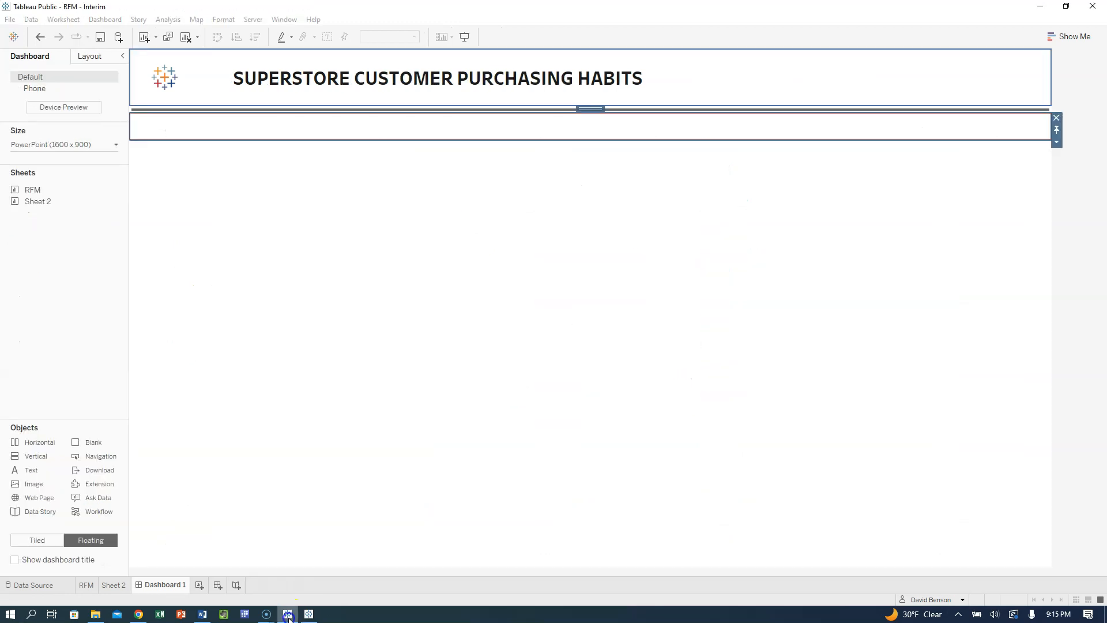
- Add a text object reading CUSTOMER to the empty Column Headers container and set its font to Tableau Medium
left_click(25, 534)
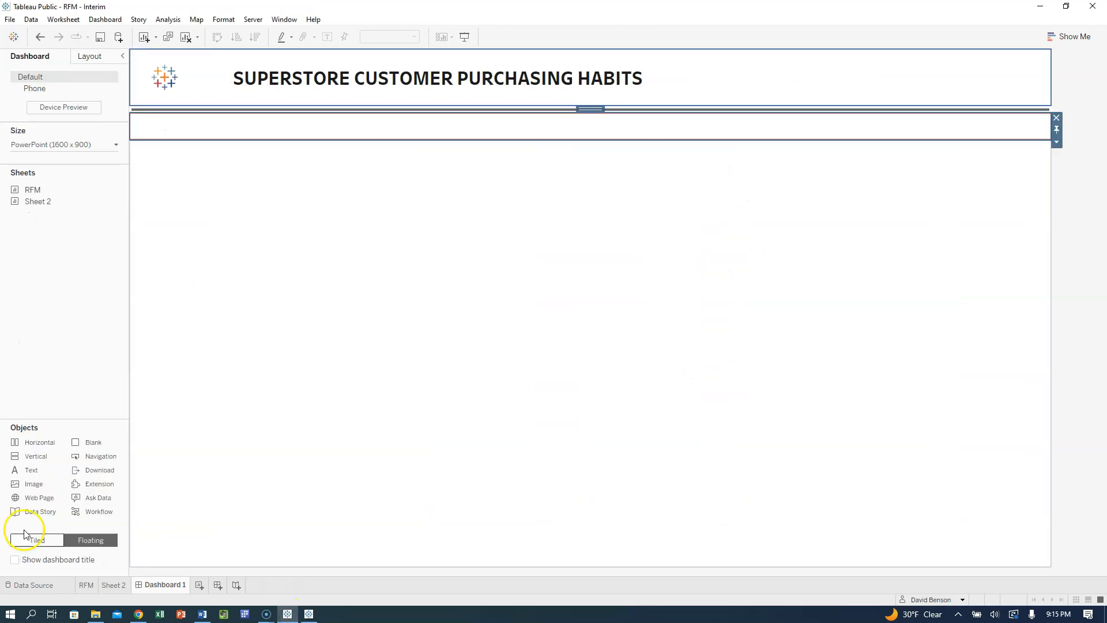
left_click_drag(33, 469, 164, 125)
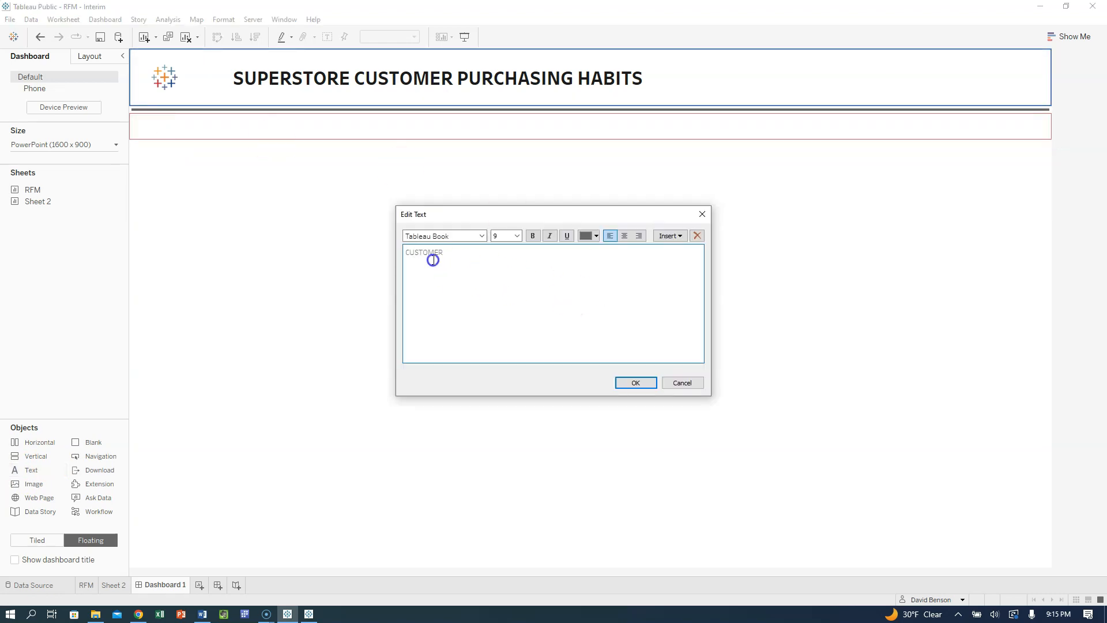
left_click(483, 236)
left_click(483, 236)
left_click(483, 236)
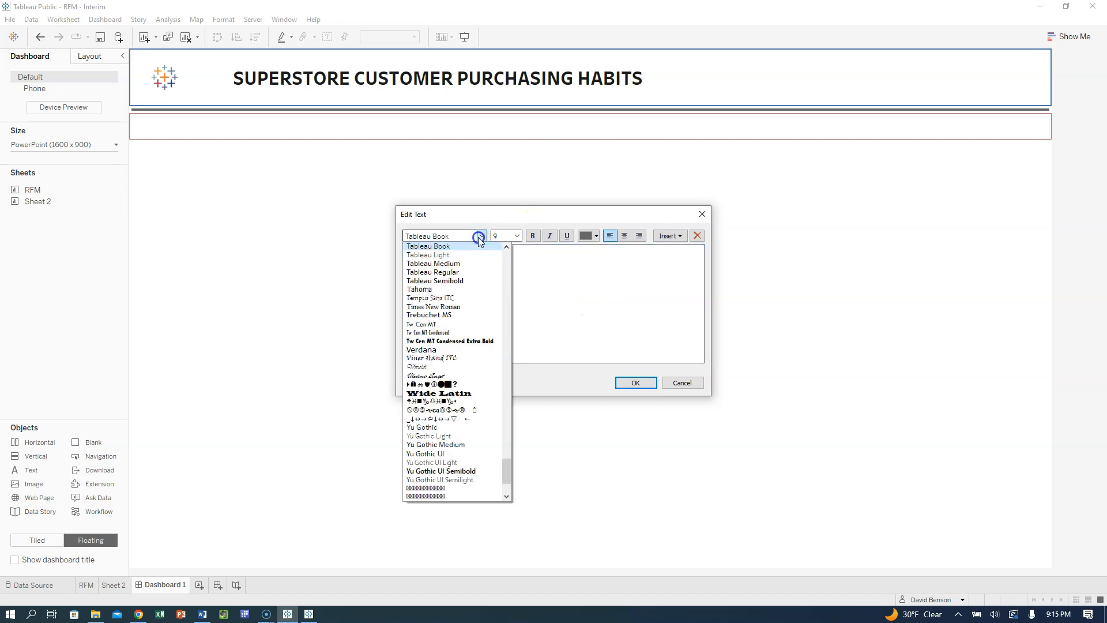
left_click(473, 270)
- Set the CUSTOMER text to size 11 in a near-black grey and apply it
left_click(517, 236)
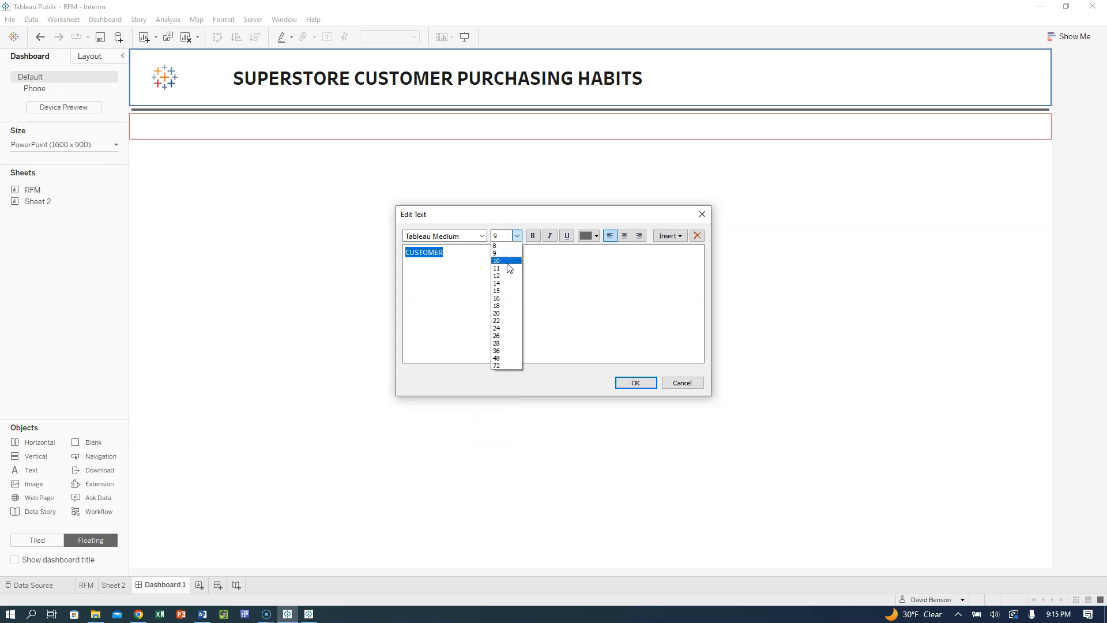
left_click(497, 261)
left_click(517, 238)
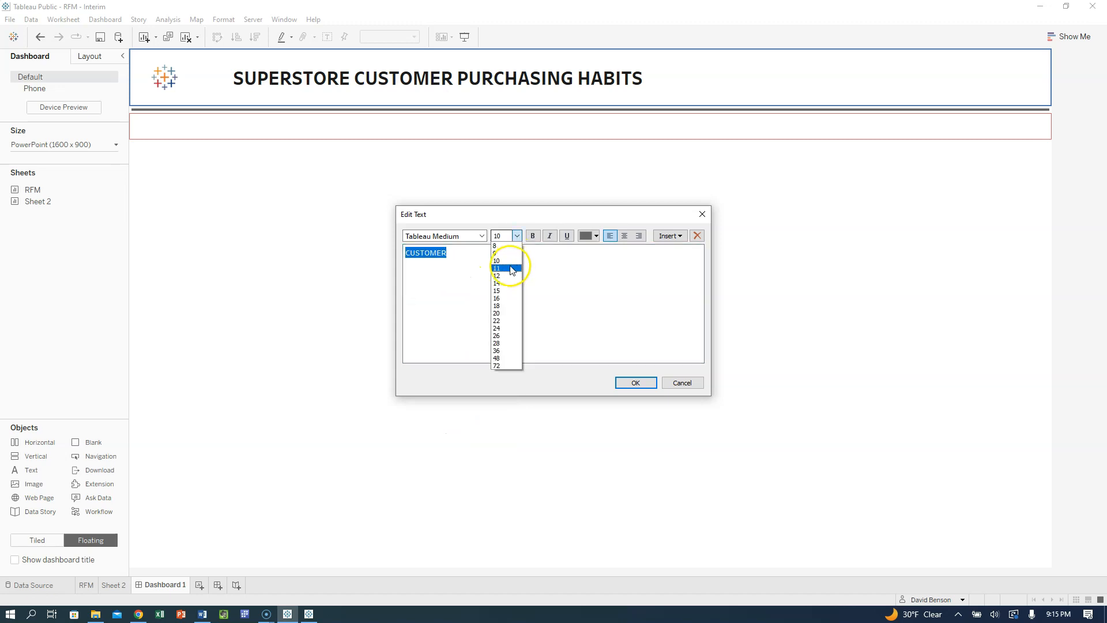
left_click(502, 268)
left_click(596, 236)
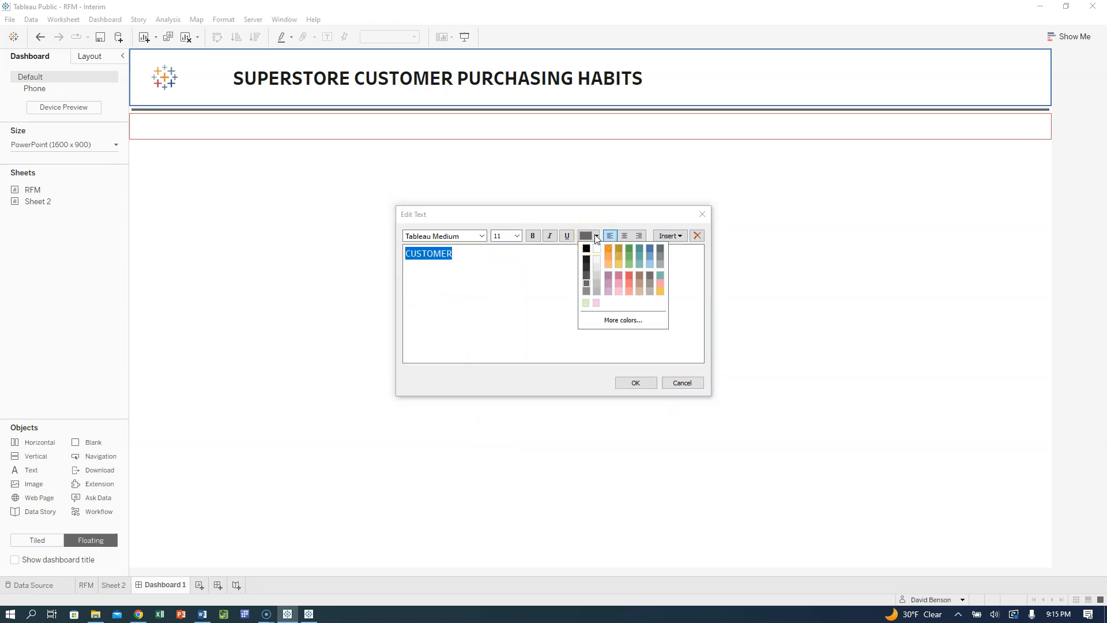
left_click(588, 261)
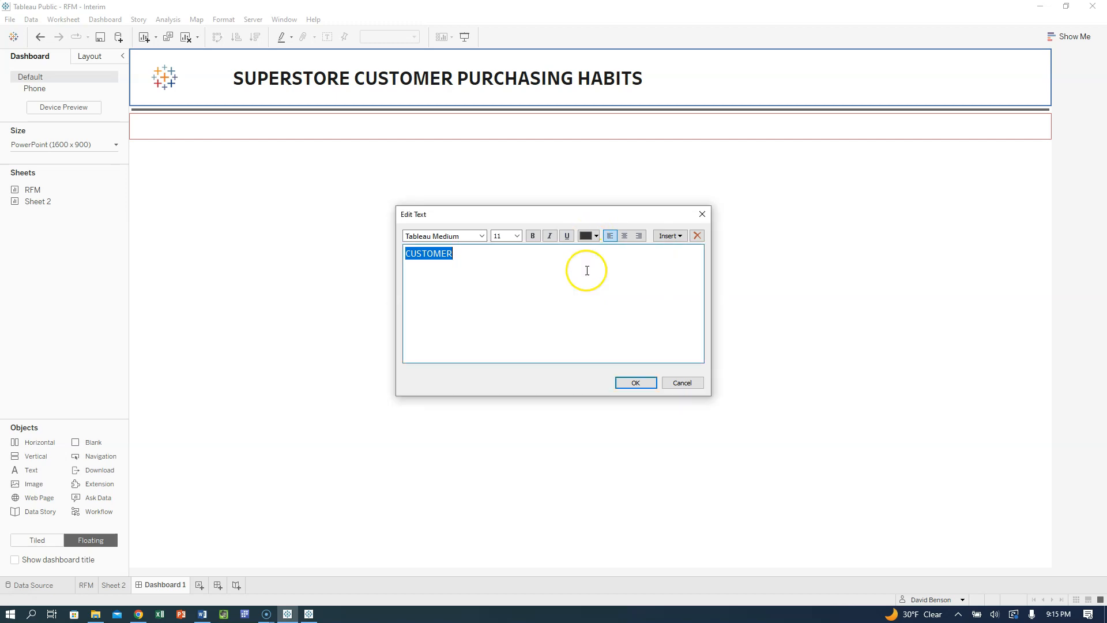
left_click(635, 382)
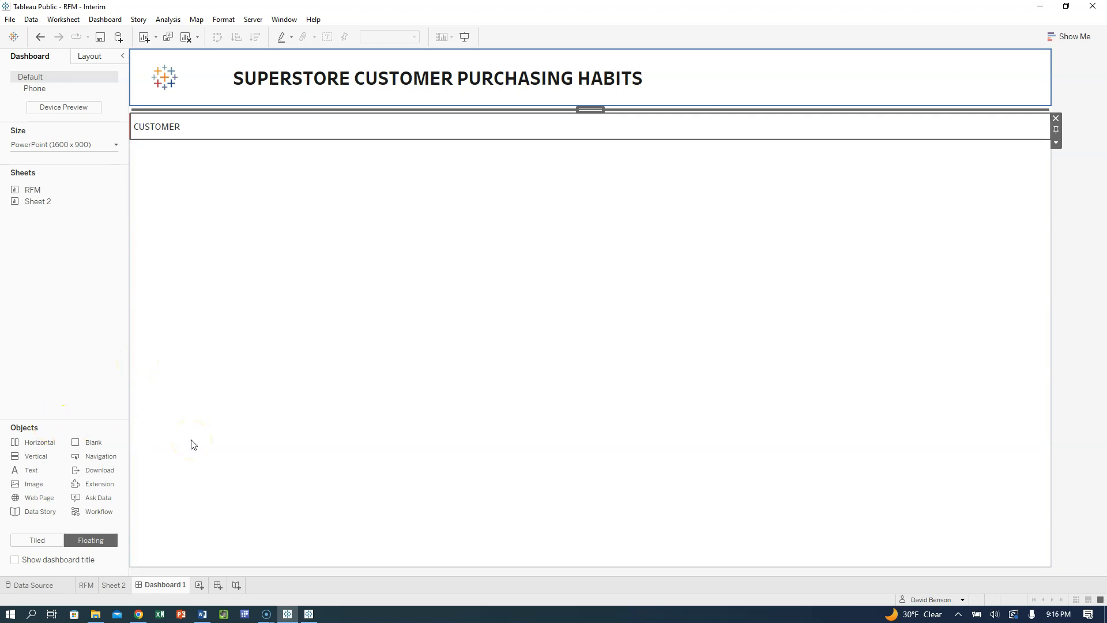
- Add a TIME SINCE LAST PURCHASE text object to the Column Headers container in Tableau Medium, size 11, near-black grey, centred
left_click_drag(33, 474, 271, 128)
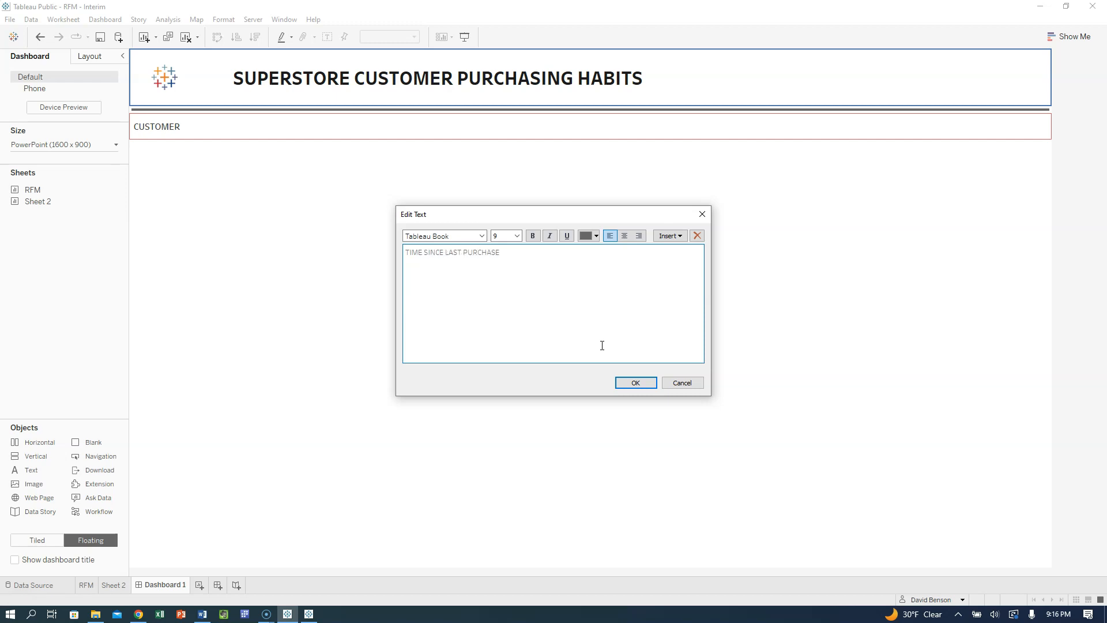
triple_click(465, 253)
left_click(482, 237)
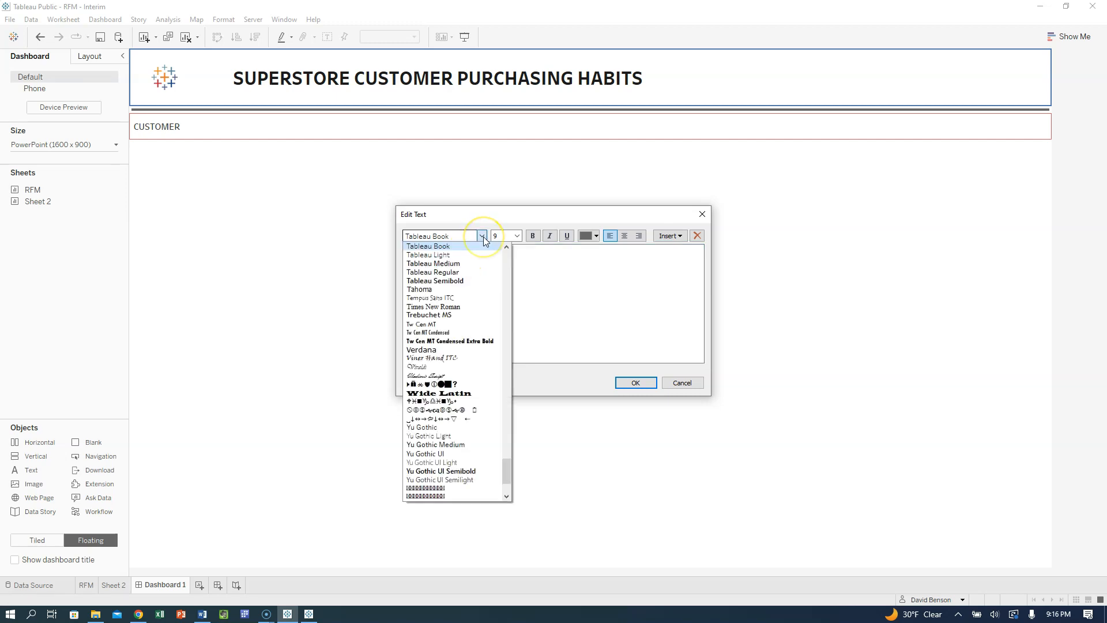
left_click(462, 263)
left_click(519, 236)
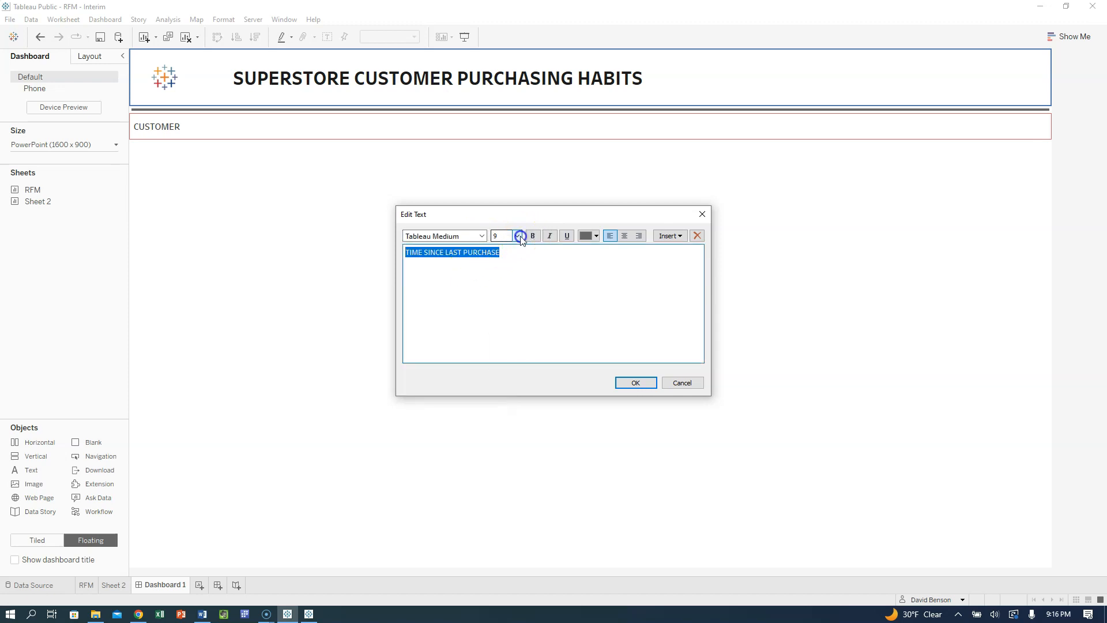
left_click(507, 270)
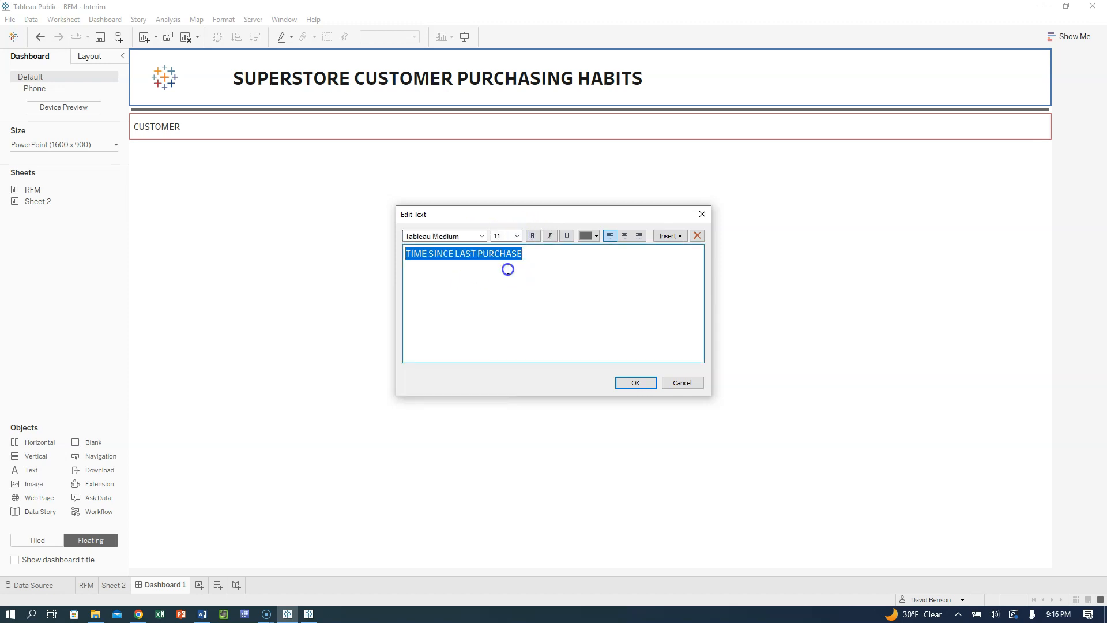
left_click(596, 236)
left_click(587, 265)
left_click(625, 236)
left_click(636, 383)
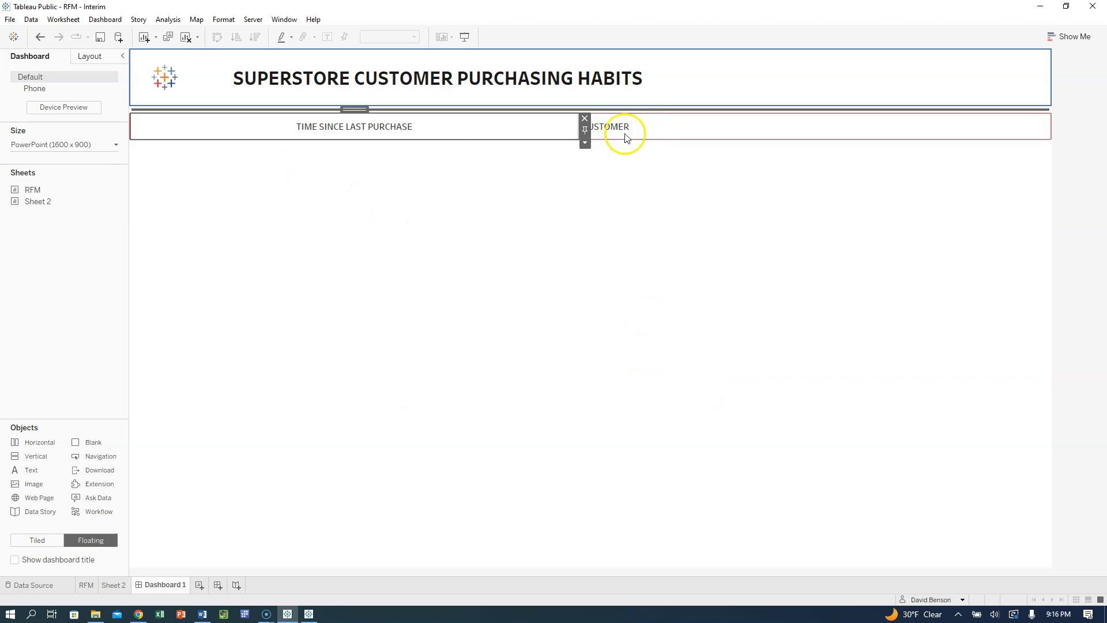
- Move the CUSTOMER label ahead of TIME SINCE LAST PURCHASE and check the header order in the reference dashboard
left_click(690, 126)
left_click_drag(813, 109, 174, 126)
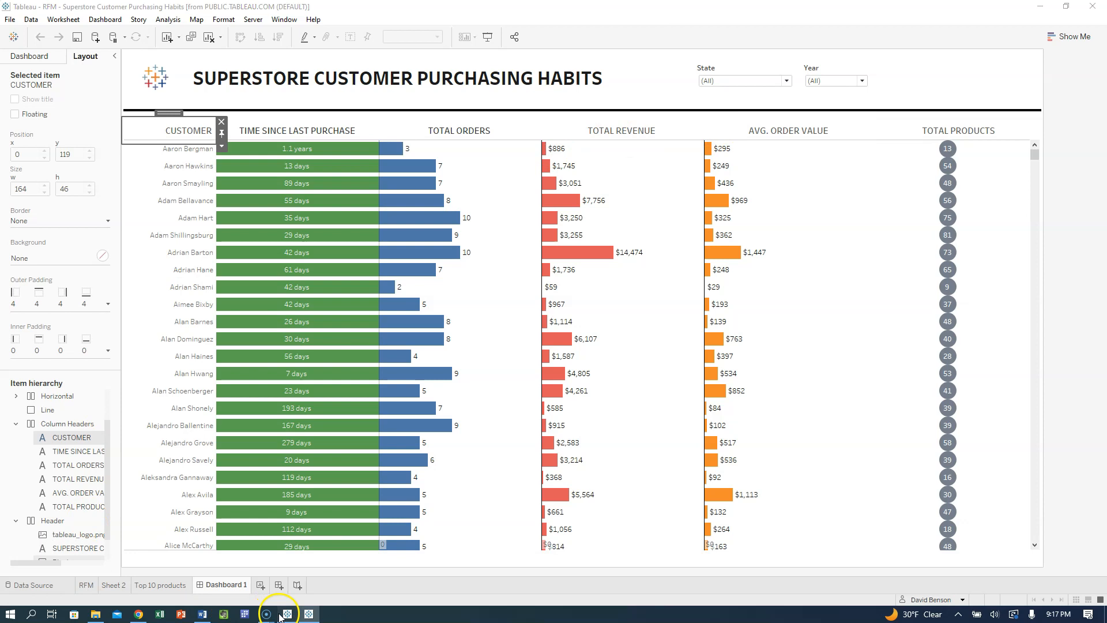
left_click(287, 613)
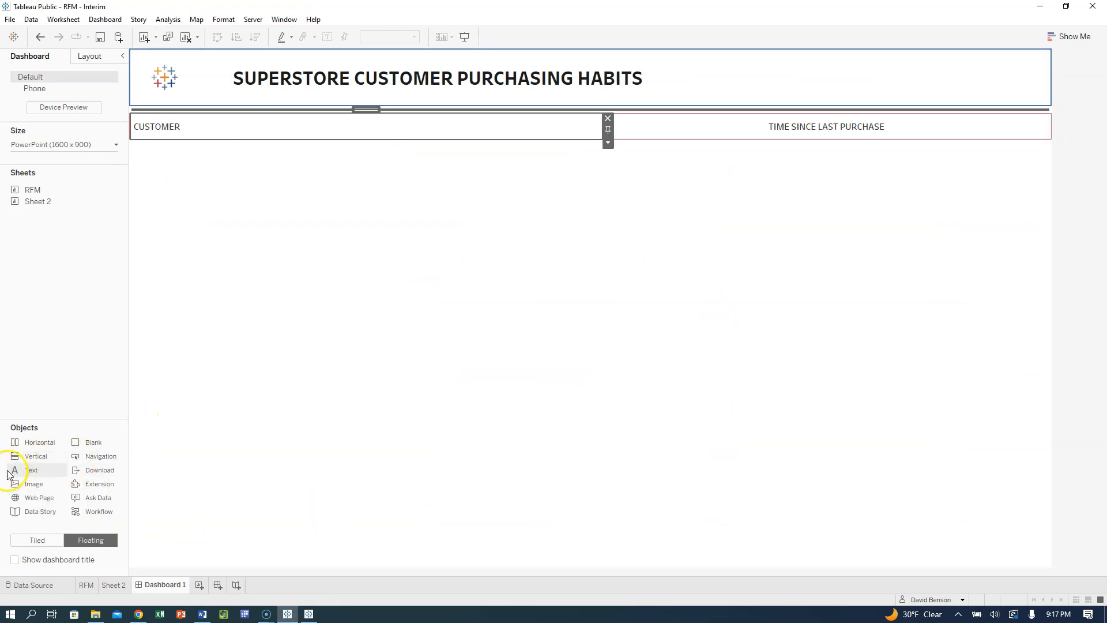
- Add a TOTAL ORDERS text object after TIME SINCE LAST PURCHASE in Tableau Medium, size 11, near-black grey
left_click_drag(32, 472, 1012, 128)
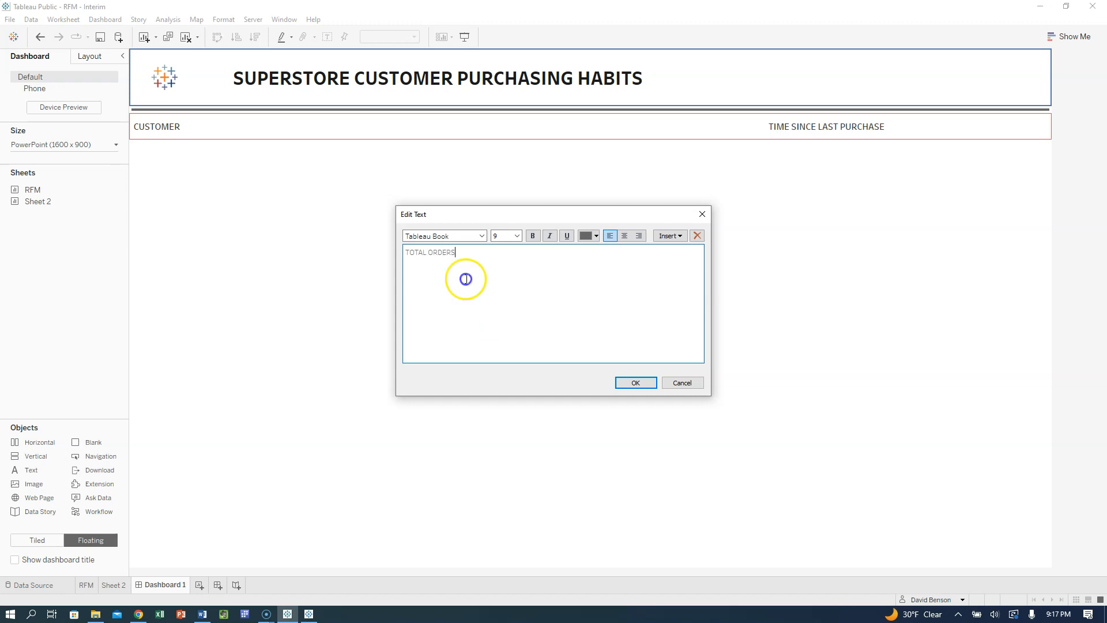
left_click_drag(455, 252, 406, 252)
left_click(481, 236)
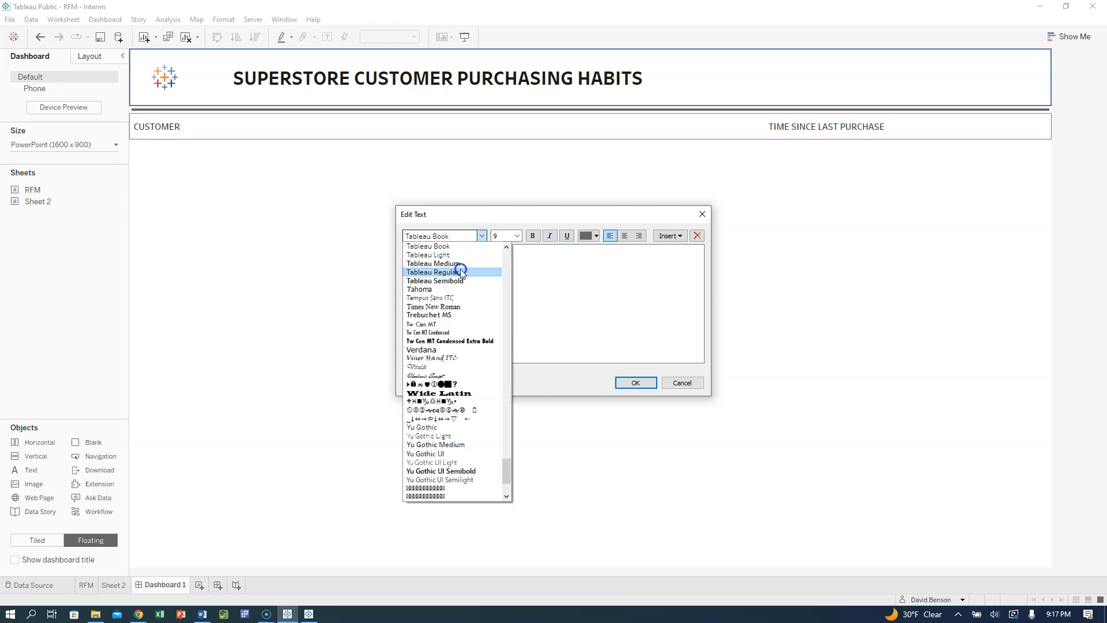
left_click(460, 266)
left_click(518, 237)
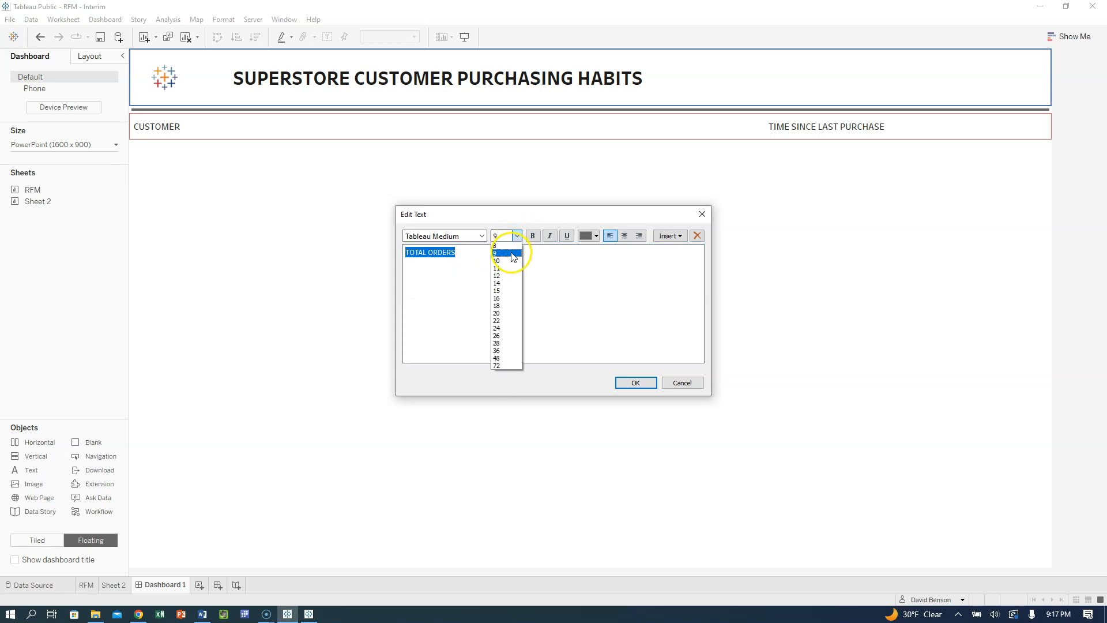
left_click(505, 270)
left_click(598, 236)
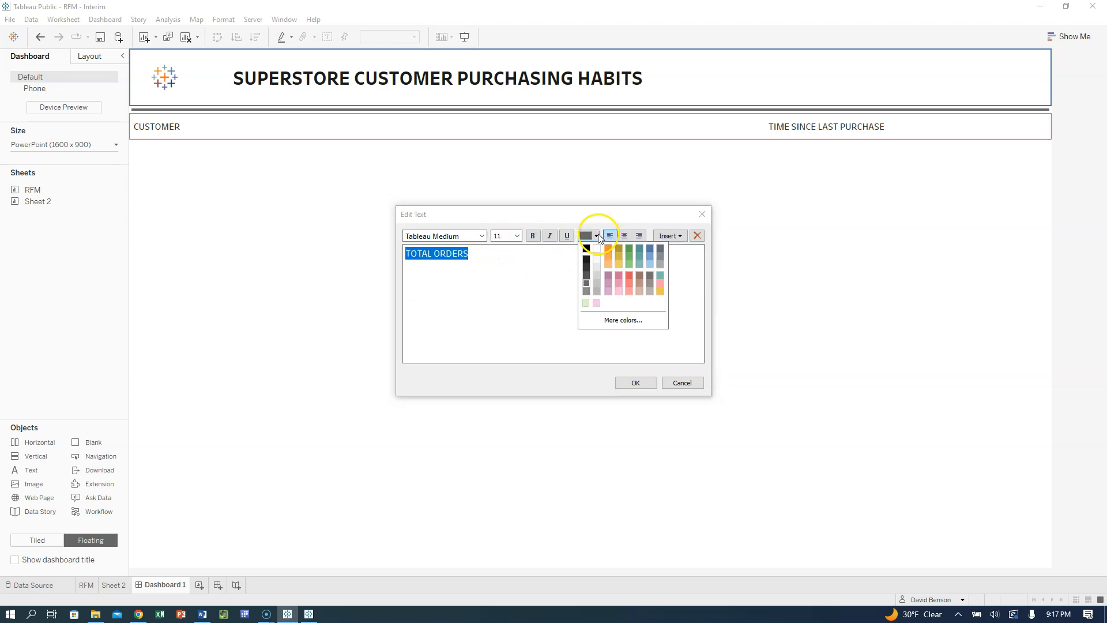
left_click(588, 266)
left_click(644, 384)
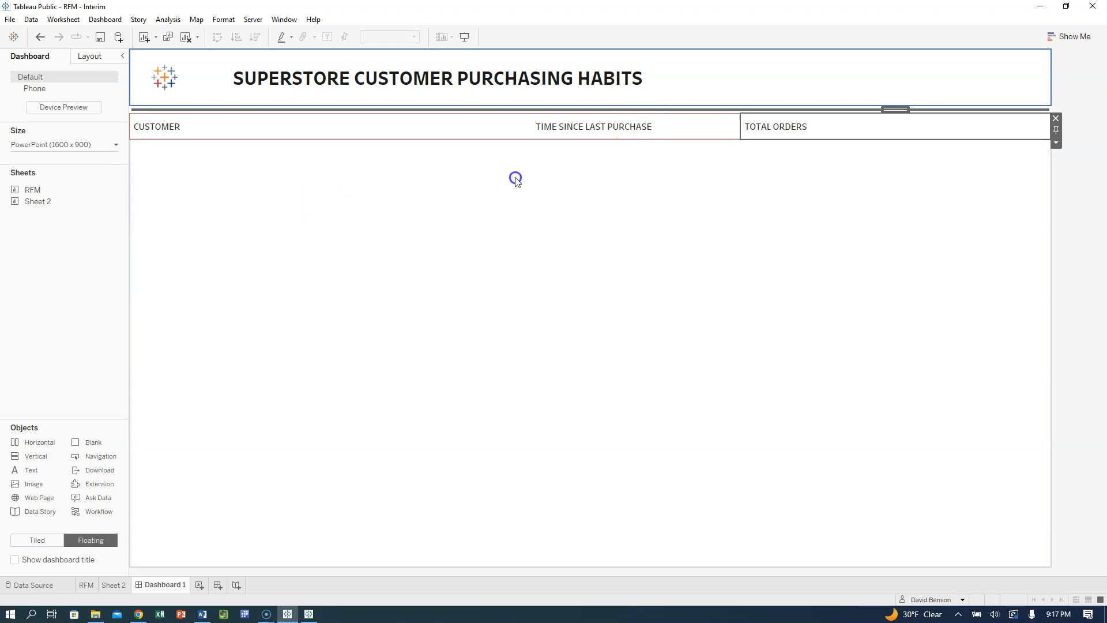
- Add a TOTAL REVENUE text object at the end of the column headers in Tableau Medium, size 11, near-black grey, centred
left_click_drag(32, 471, 1047, 124)
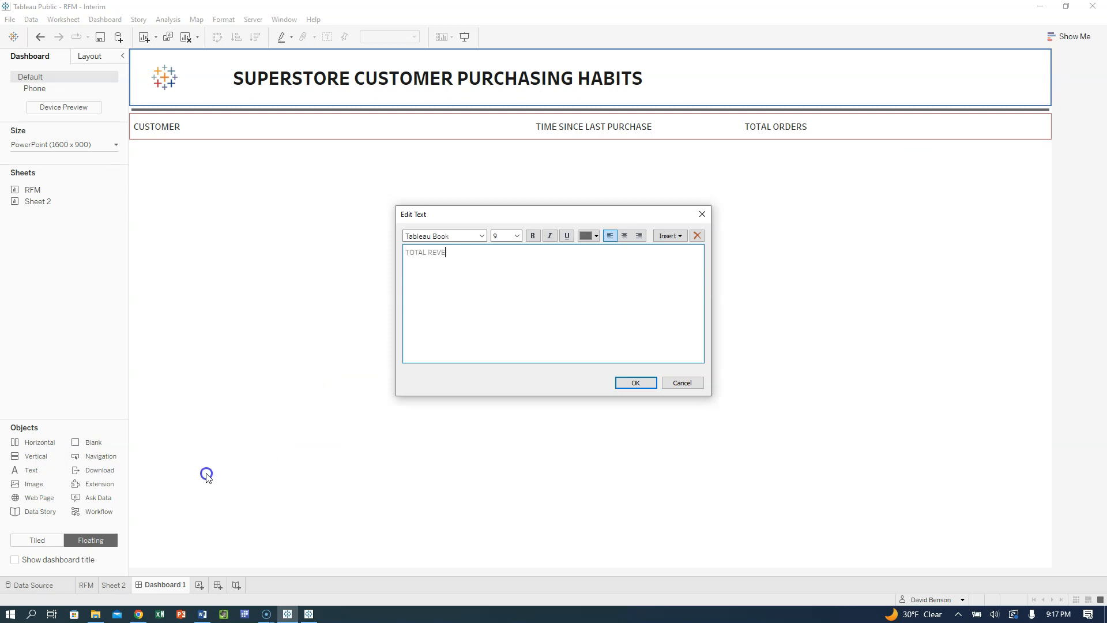
triple_click(435, 252)
key("ctrl+c")
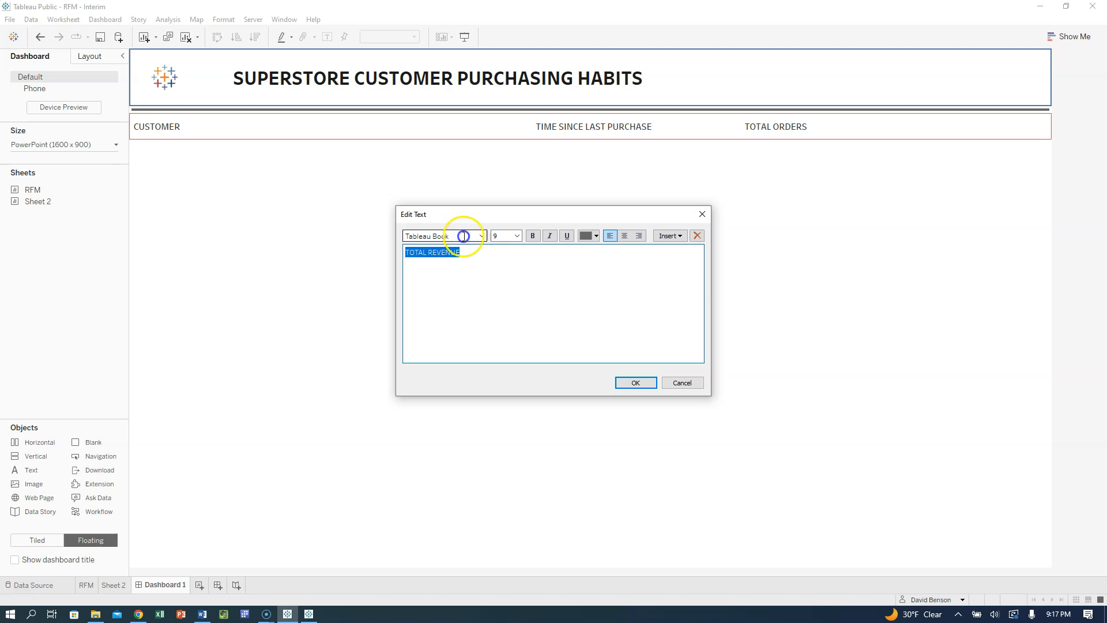
left_click(479, 236)
left_click(449, 275)
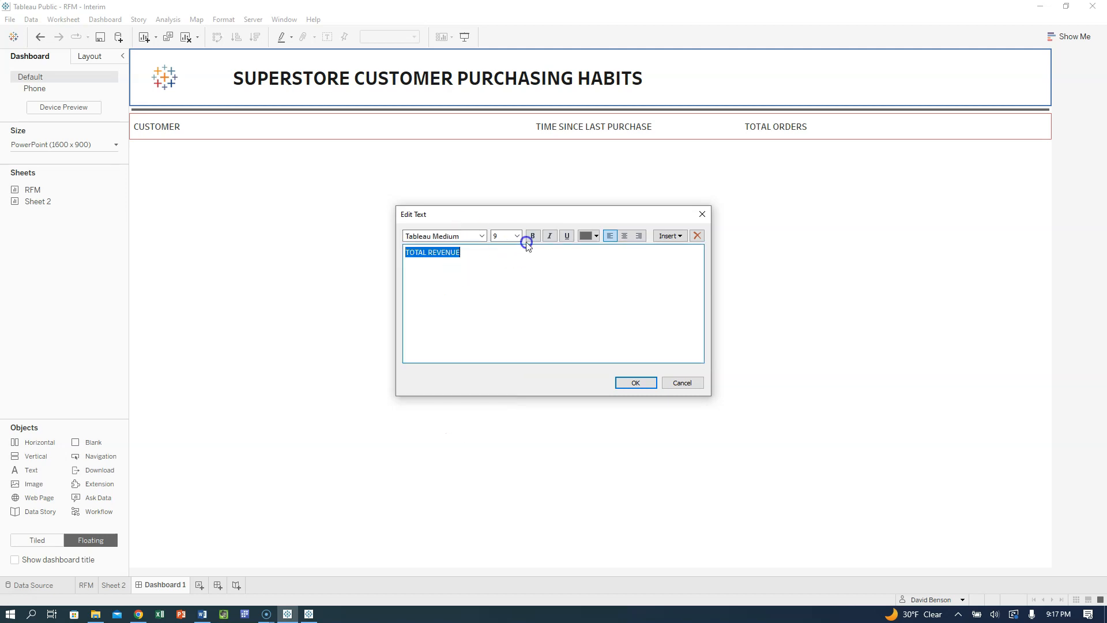
left_click(517, 237)
left_click(496, 268)
left_click(596, 237)
left_click(586, 264)
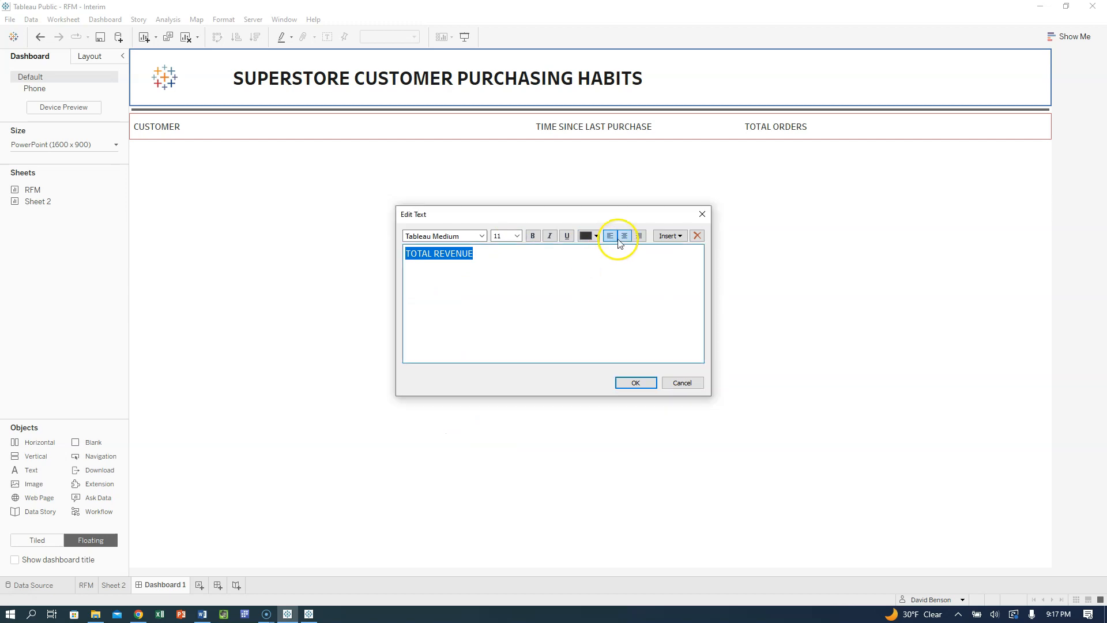
left_click(625, 235)
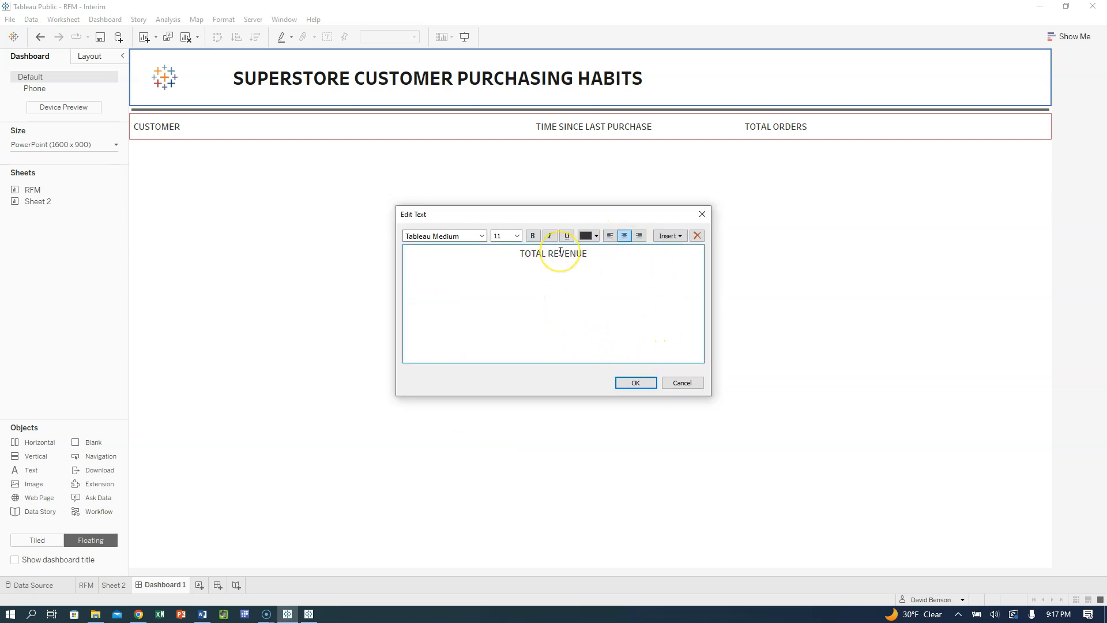
left_click(636, 383)
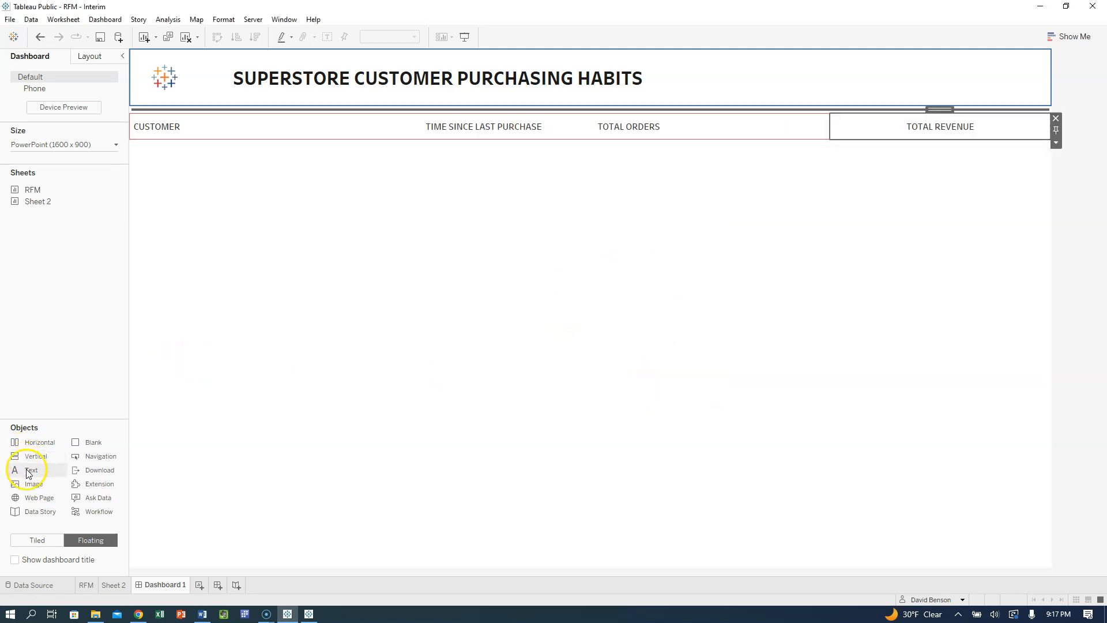
- Add a centred AVG. ORDER VALUE text object, reusing the copied TOTAL REVENUE formatting, and place it last in the Column Headers container
left_click_drag(27, 472, 1032, 125)
key("ctrl+v")
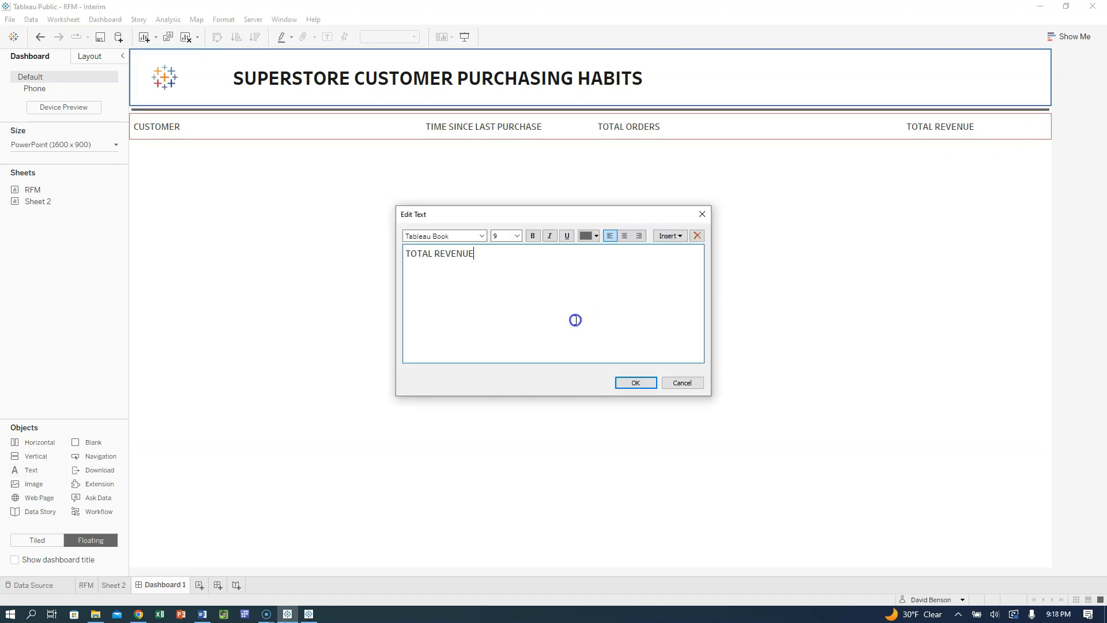
triple_click(416, 259)
key("ctrl+c")
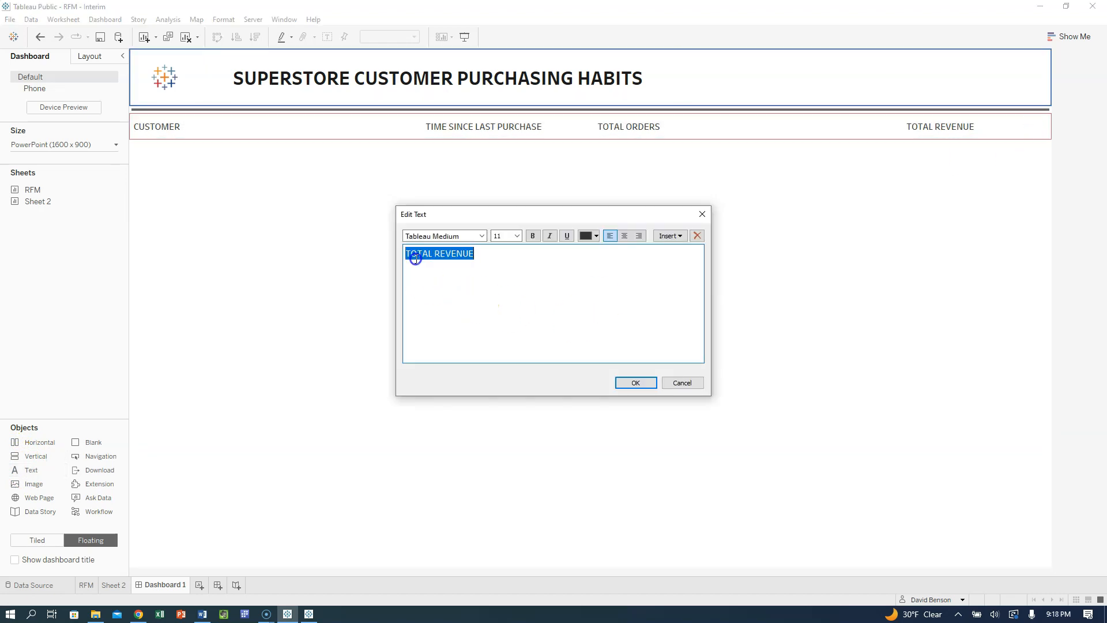
type("AVG ORDER VALUE")
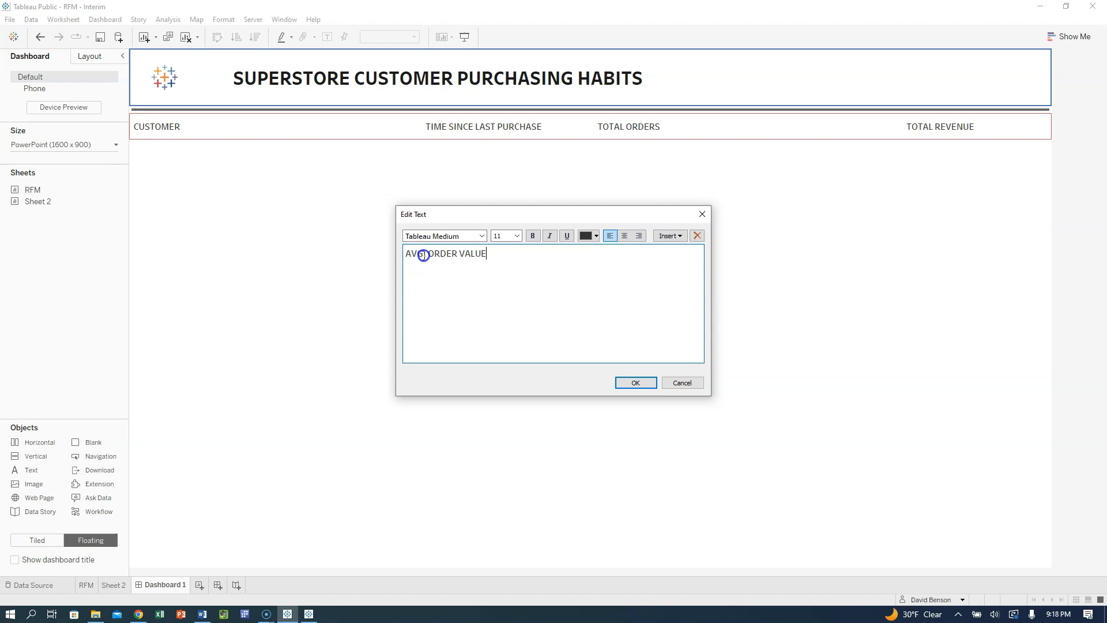
left_click(428, 255)
type(".")
triple_click(428, 254)
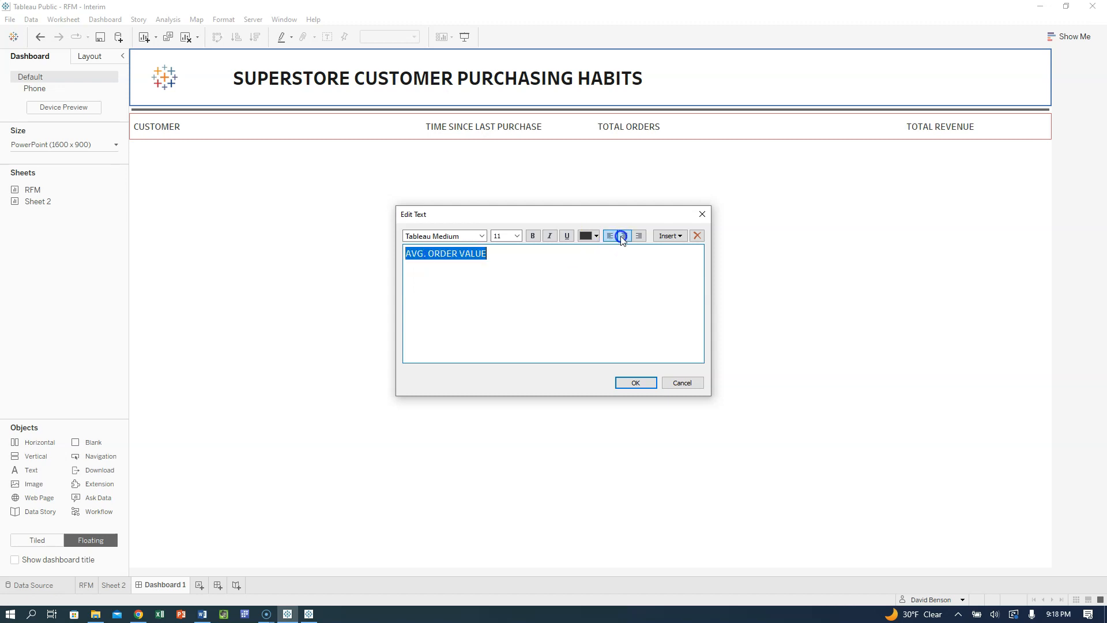
left_click(624, 236)
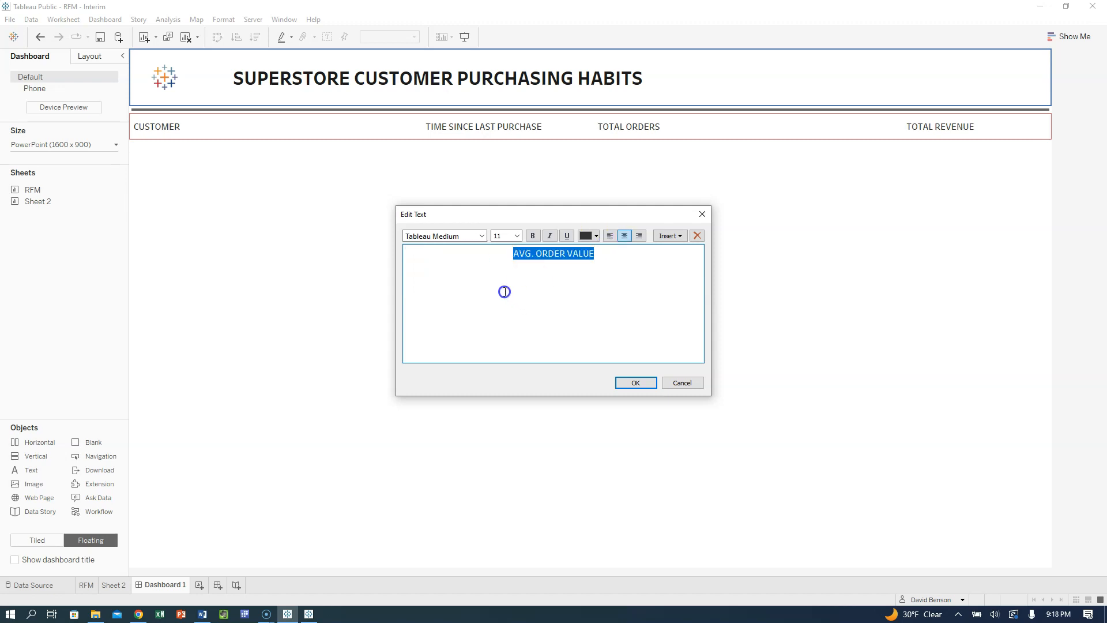
left_click(627, 381)
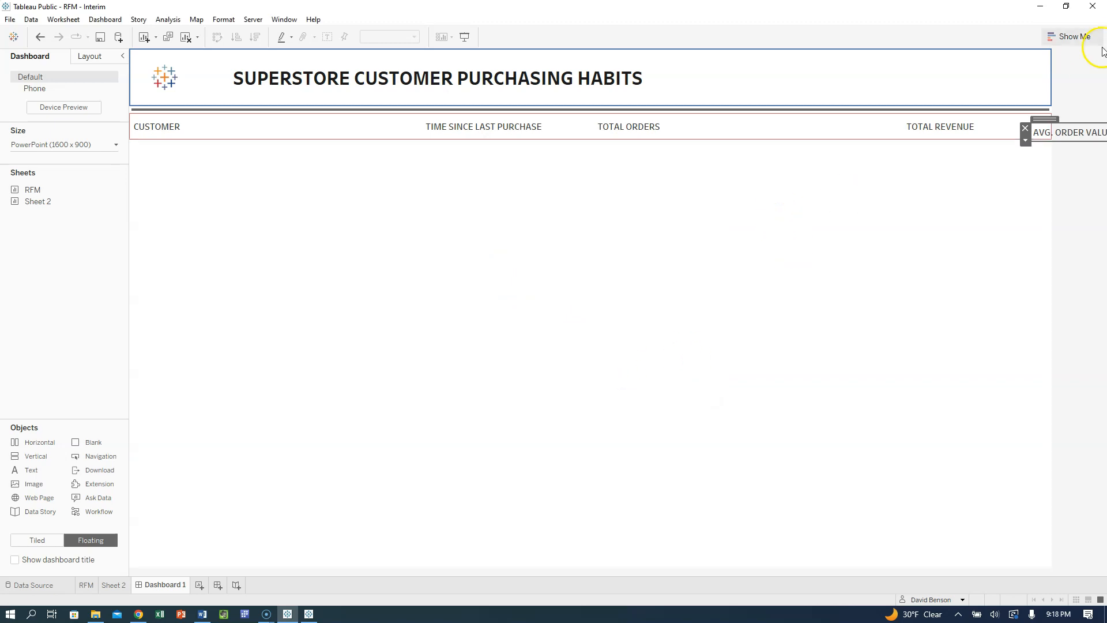
left_click_drag(1045, 119, 1027, 128)
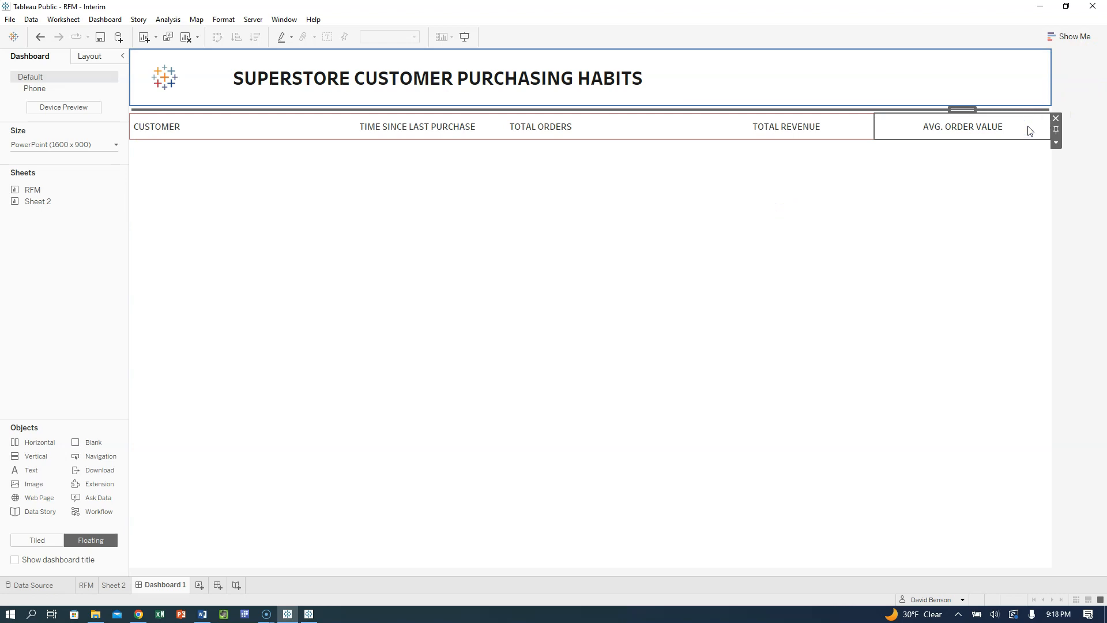
- Centre the TOTAL ORDERS header text
left_click(609, 130)
double_click(622, 130)
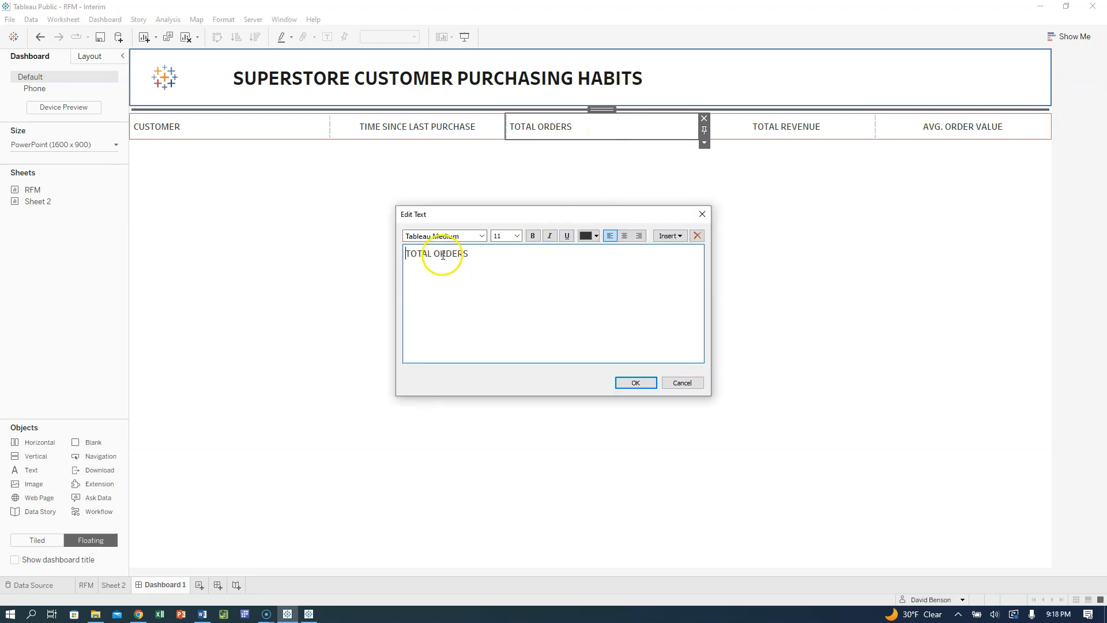
left_click_drag(469, 254, 405, 253)
left_click(624, 235)
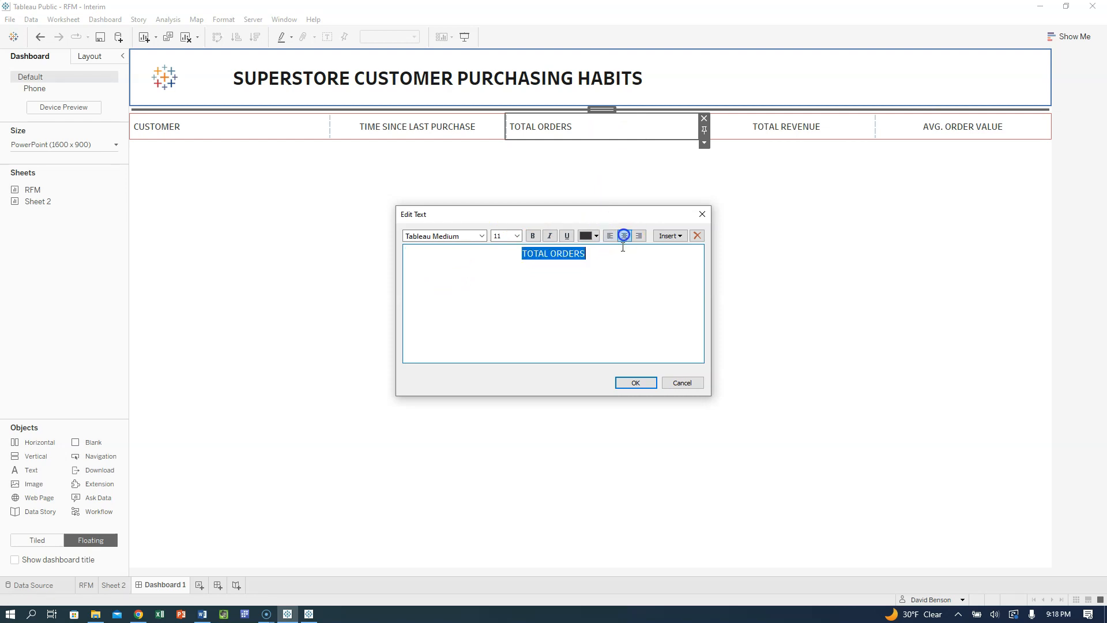
left_click(636, 382)
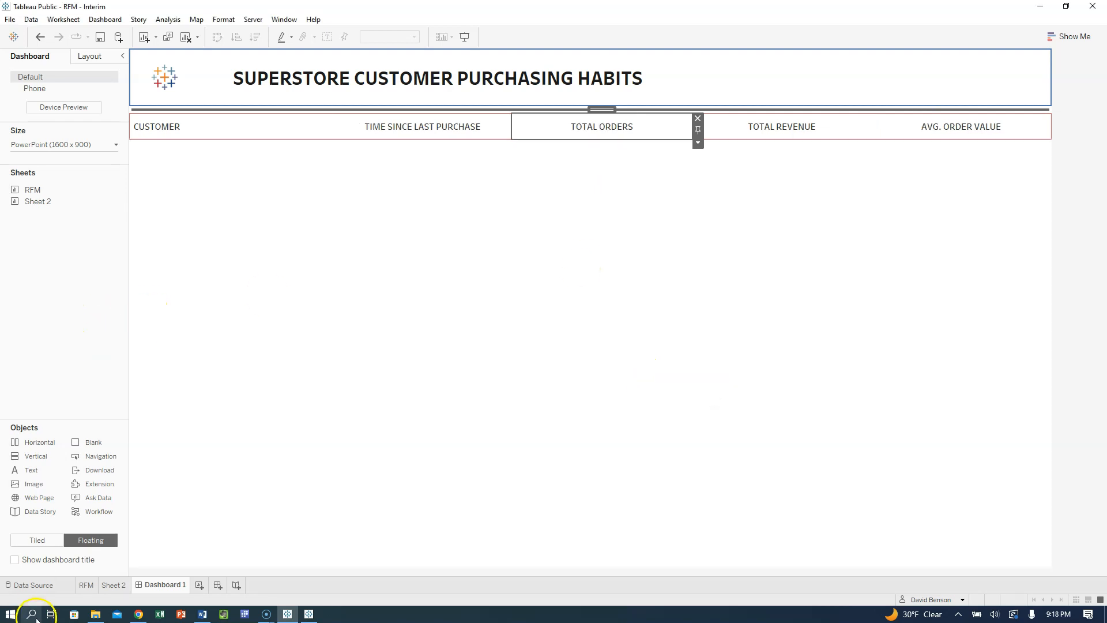
- Add a centred TOTAL PRODUCTS text object at the end of the column headers, reusing the copied Tableau Medium, size 11 formatting
left_click(18, 594)
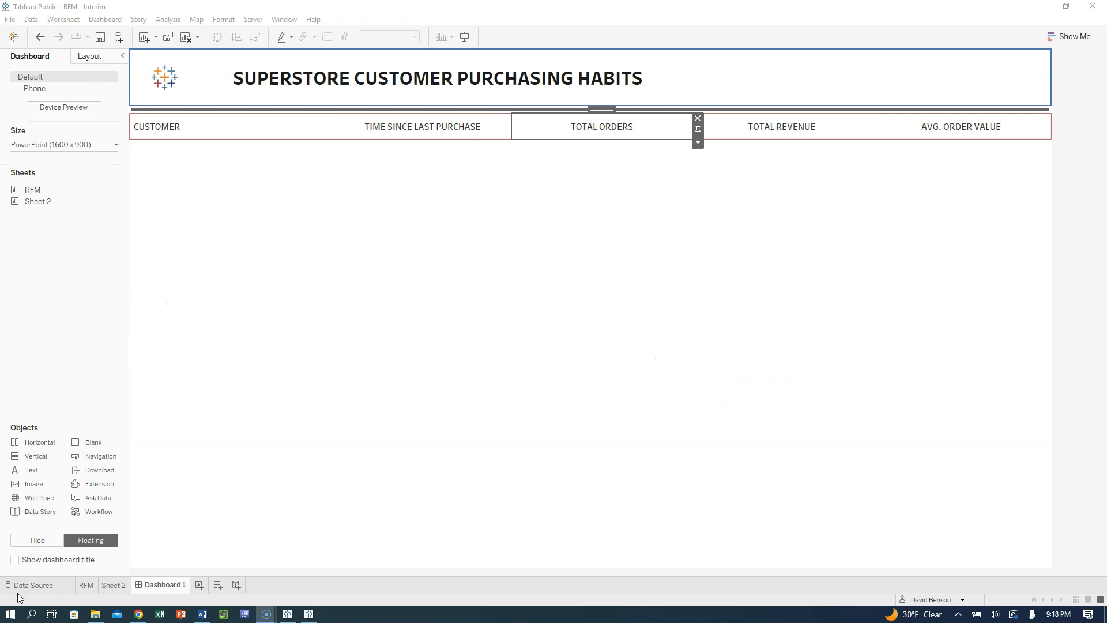
left_click_drag(33, 474, 1041, 137)
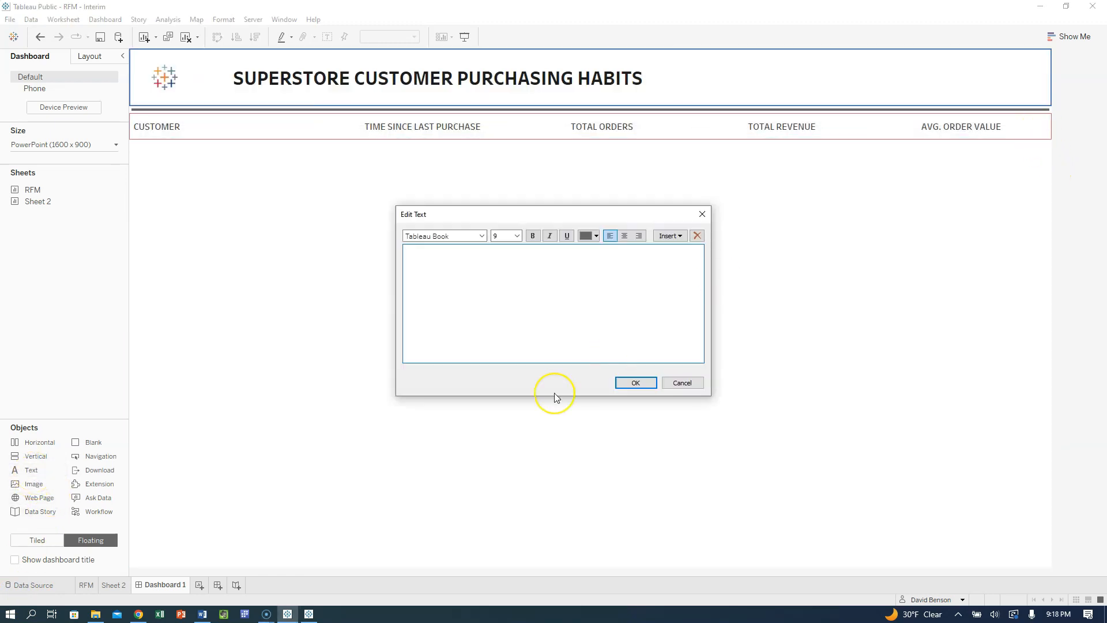
key("ctrl+v")
double_click(458, 254)
left_click(458, 254)
type("T")
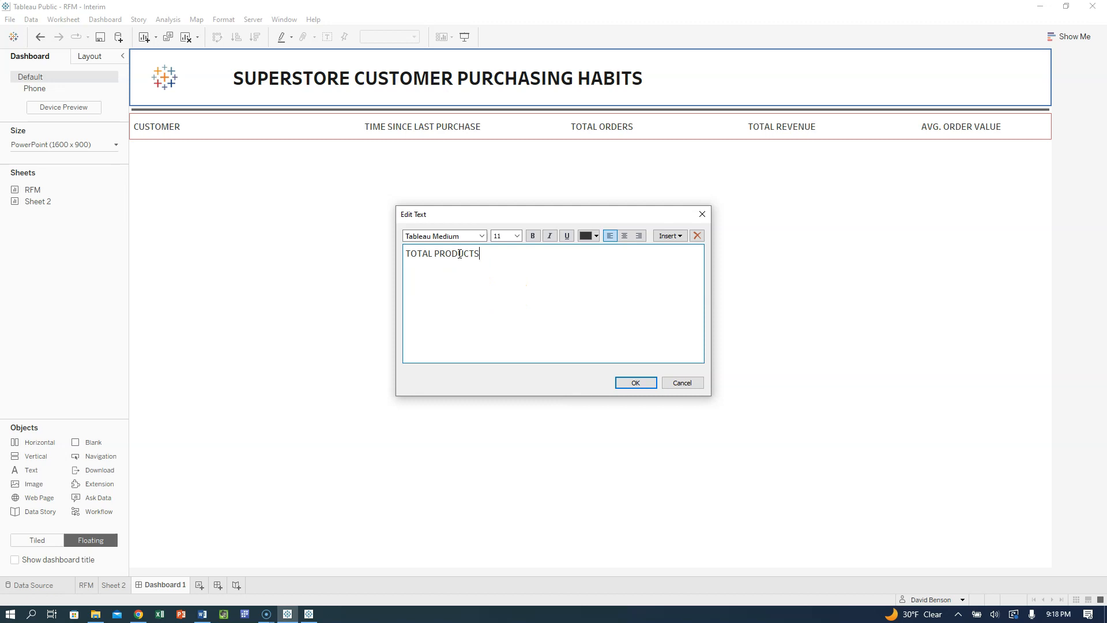
double_click(460, 253)
left_click(459, 253)
left_click(625, 235)
left_click(632, 383)
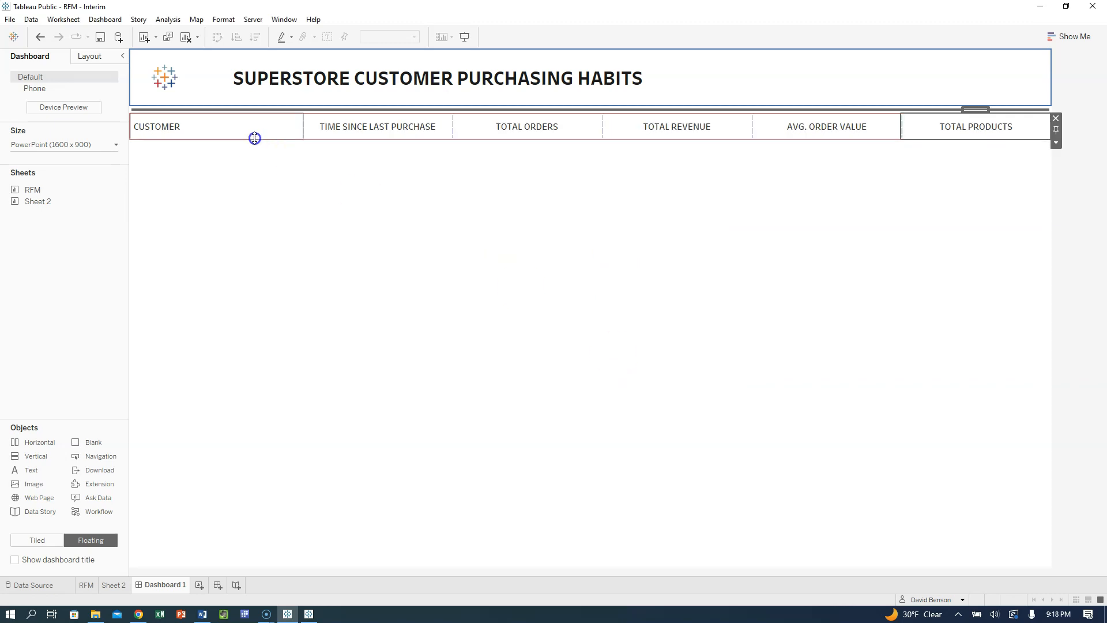
left_click(709, 122)
left_click(548, 123)
left_click(391, 124)
left_click(227, 127)
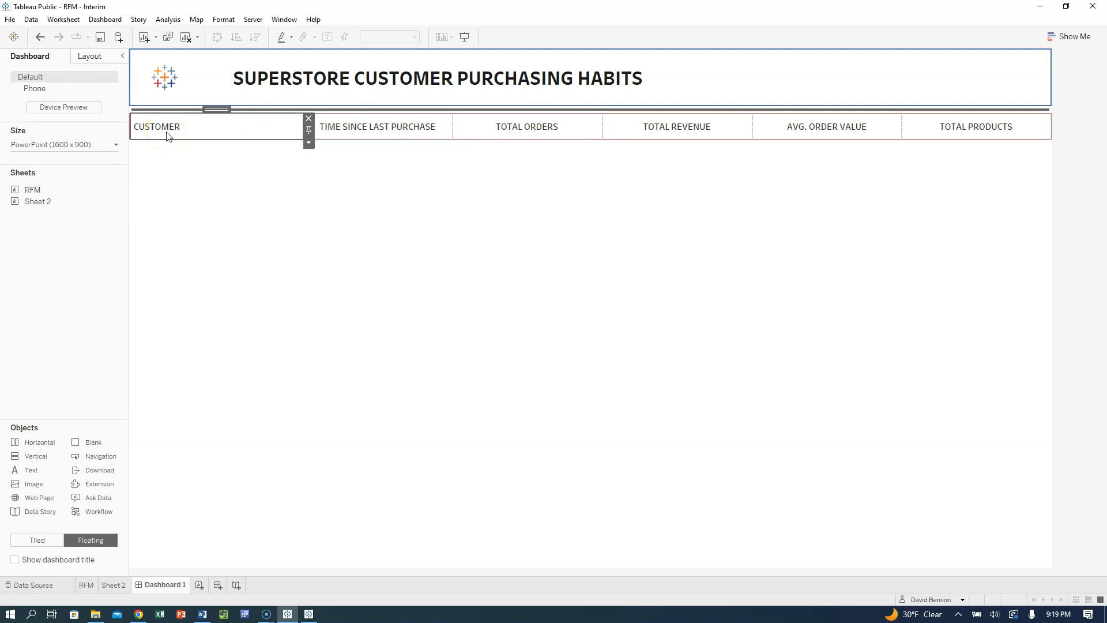
- Place the RFM sheet in the empty area beneath the column headers and hide its title
left_click(197, 208)
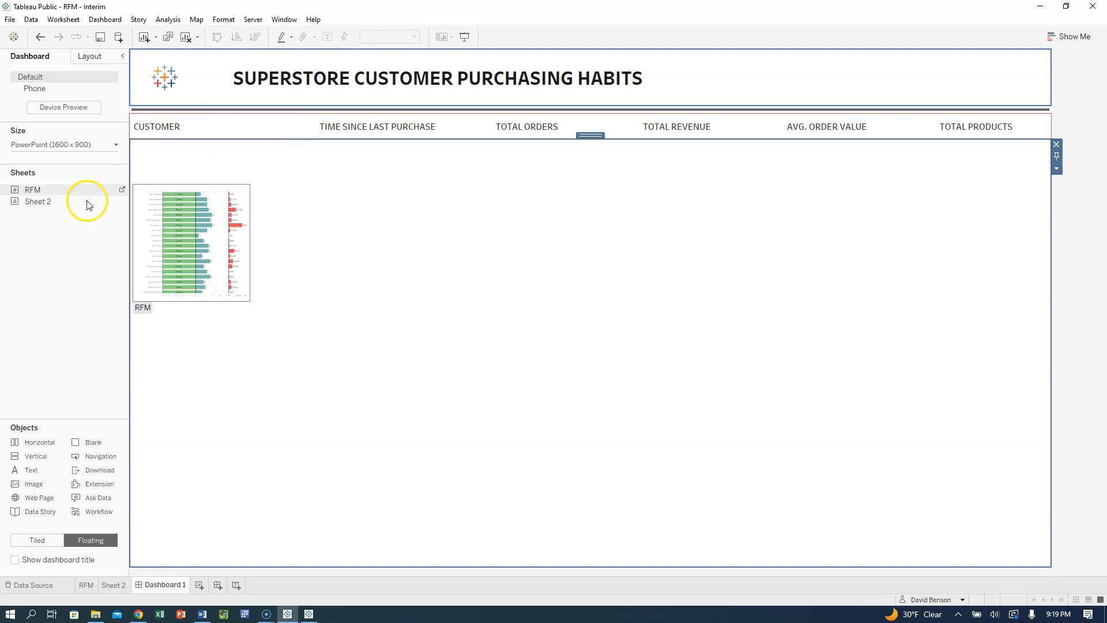
left_click_drag(34, 192, 203, 207)
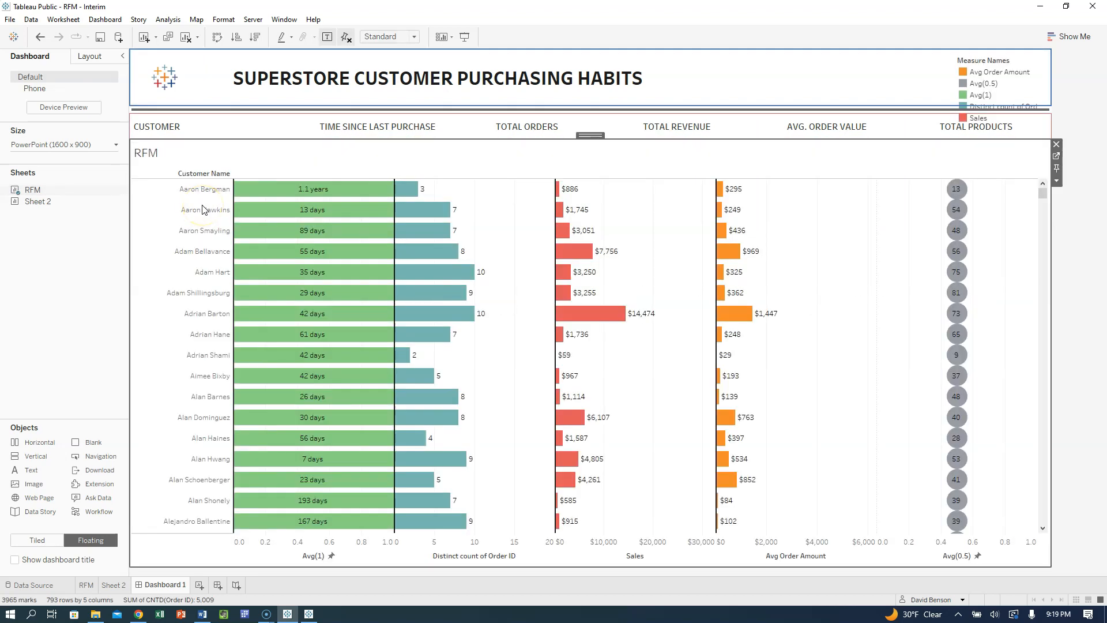
right_click(150, 160)
left_click(166, 187)
- Hide the RFM chart's Customer Name field label and the axis headers along its lower edge
right_click(199, 150)
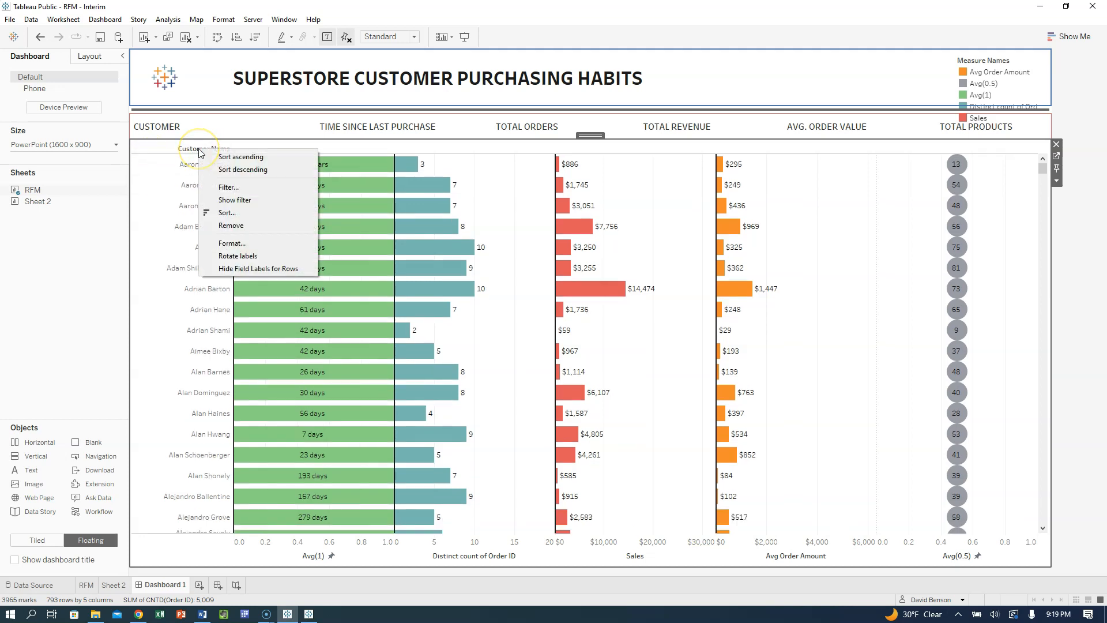
left_click(242, 268)
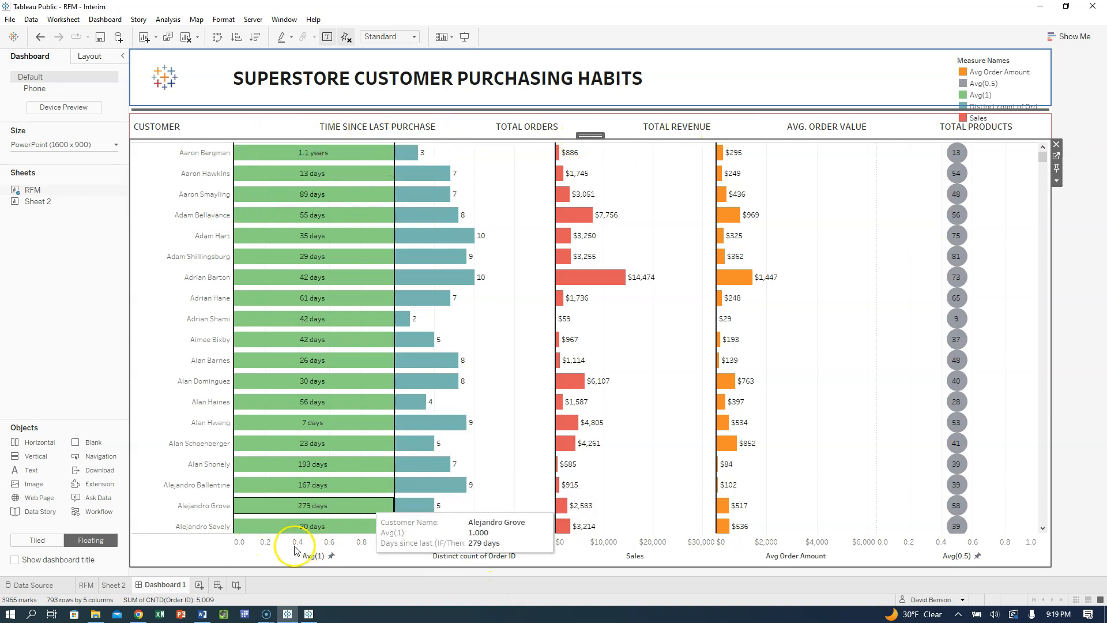
left_click(267, 545)
right_click(267, 545)
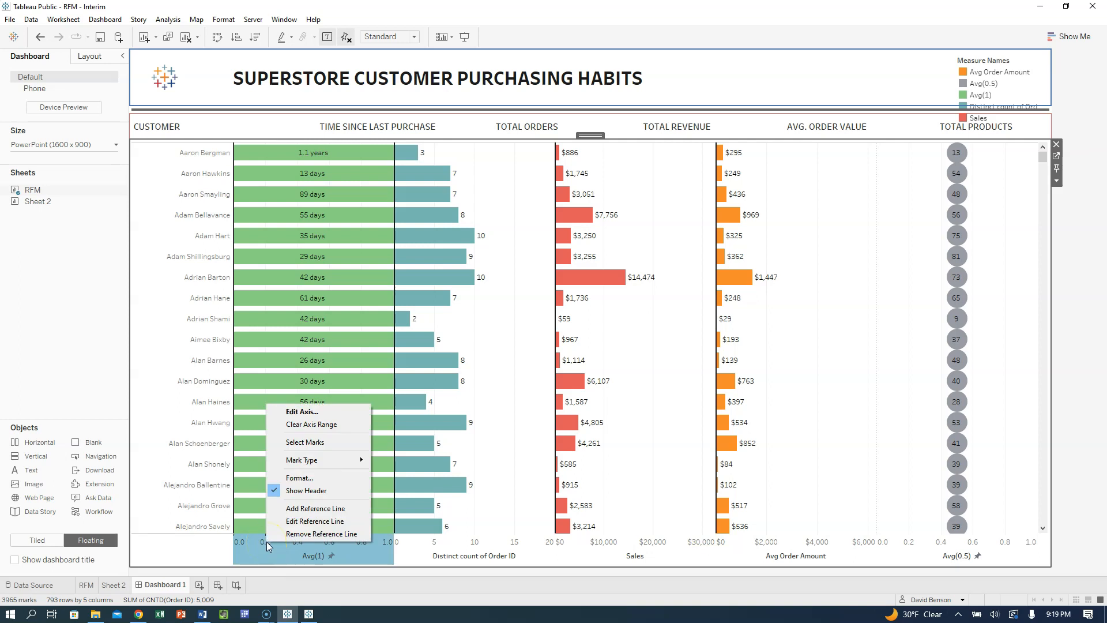
left_click(291, 490)
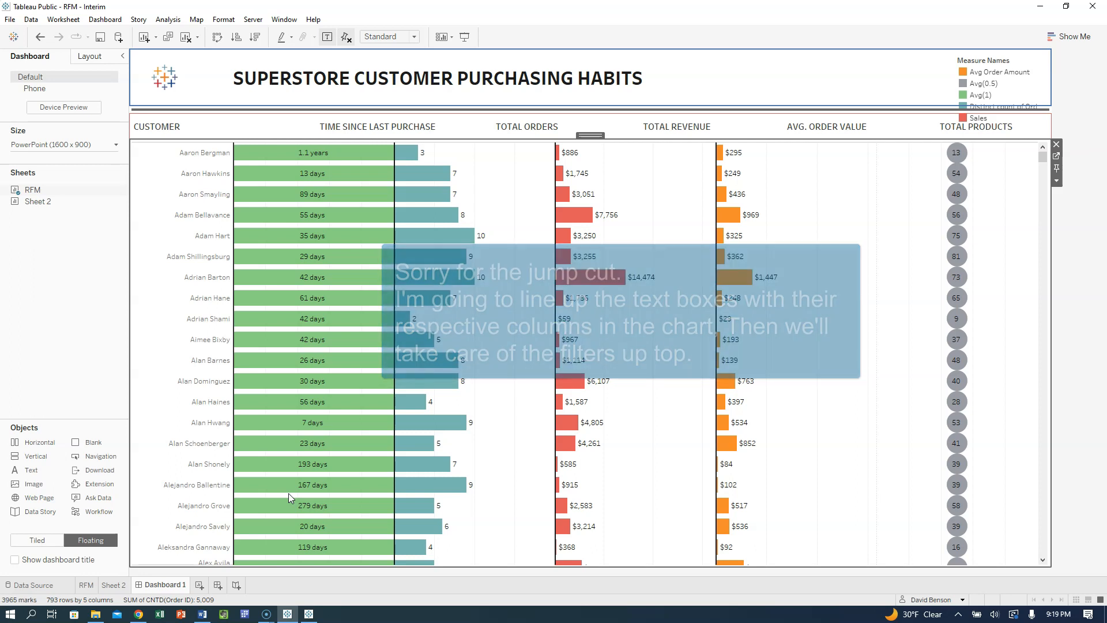
- Narrow the CUSTOMER header so its edge lines up with the start of the green bars in the chart
left_click(231, 137)
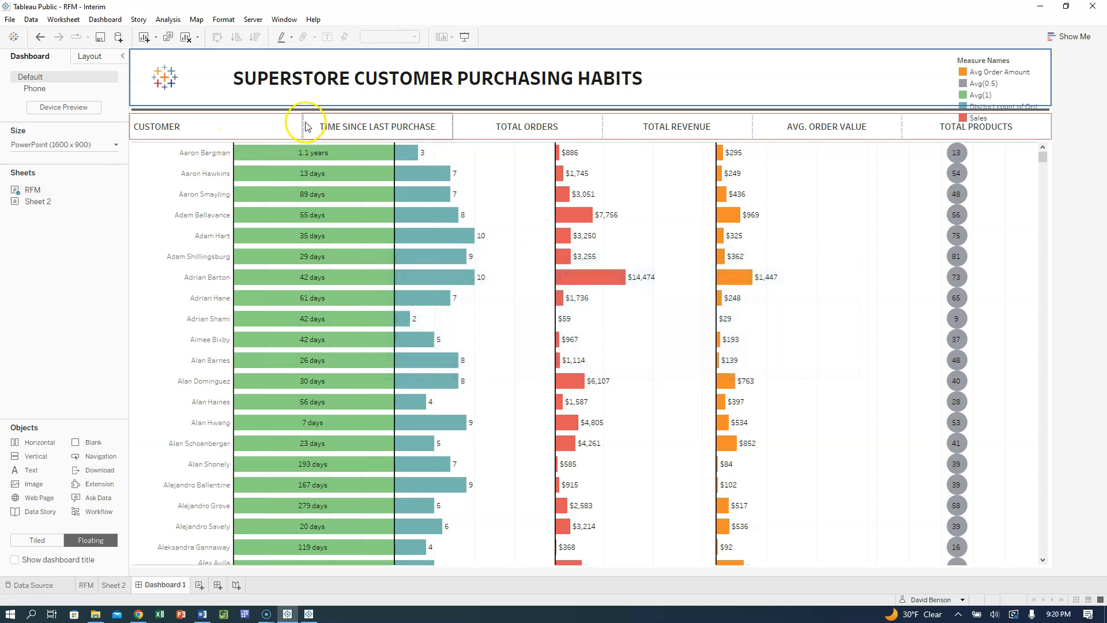
left_click_drag(303, 124, 235, 124)
left_click(227, 128)
- Right-align the CUSTOMER header text
double_click(180, 130)
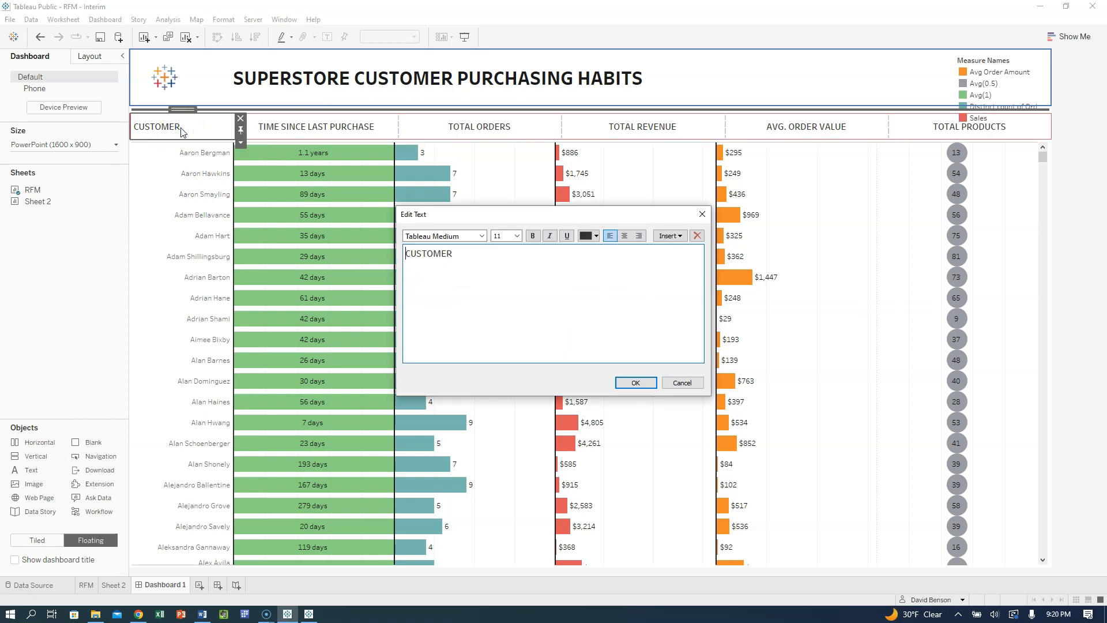
double_click(429, 254)
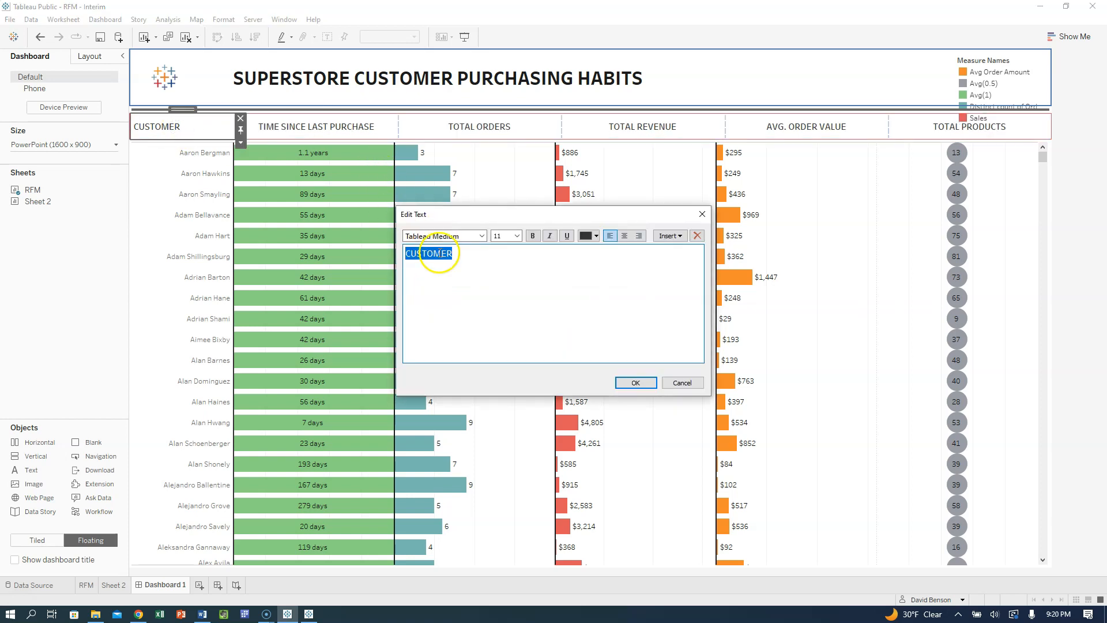
left_click(639, 239)
left_click(702, 257)
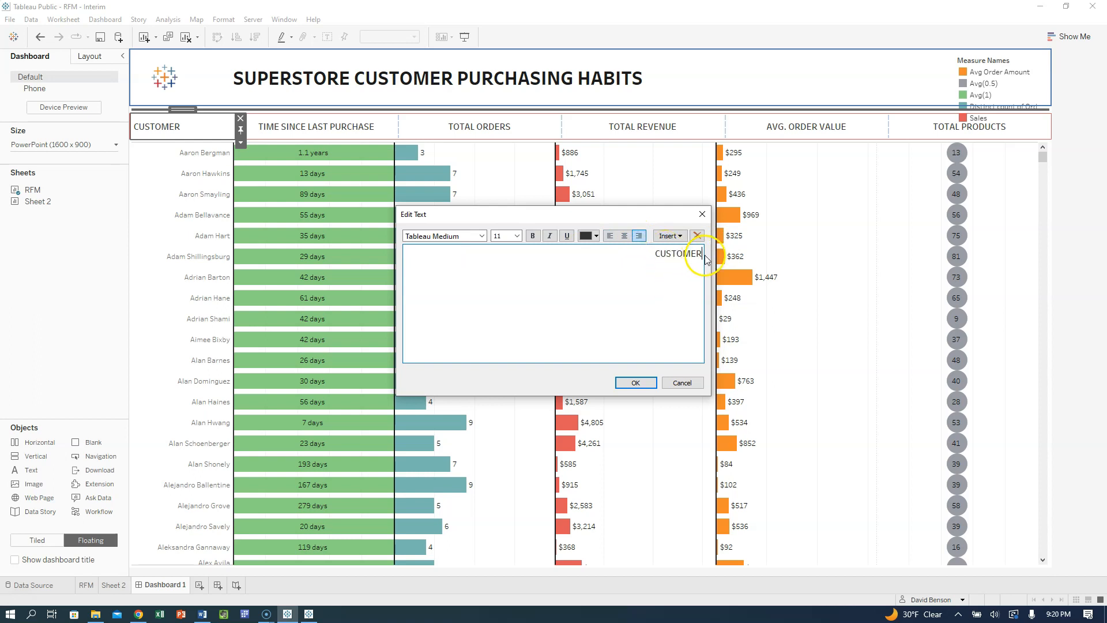
left_click(637, 382)
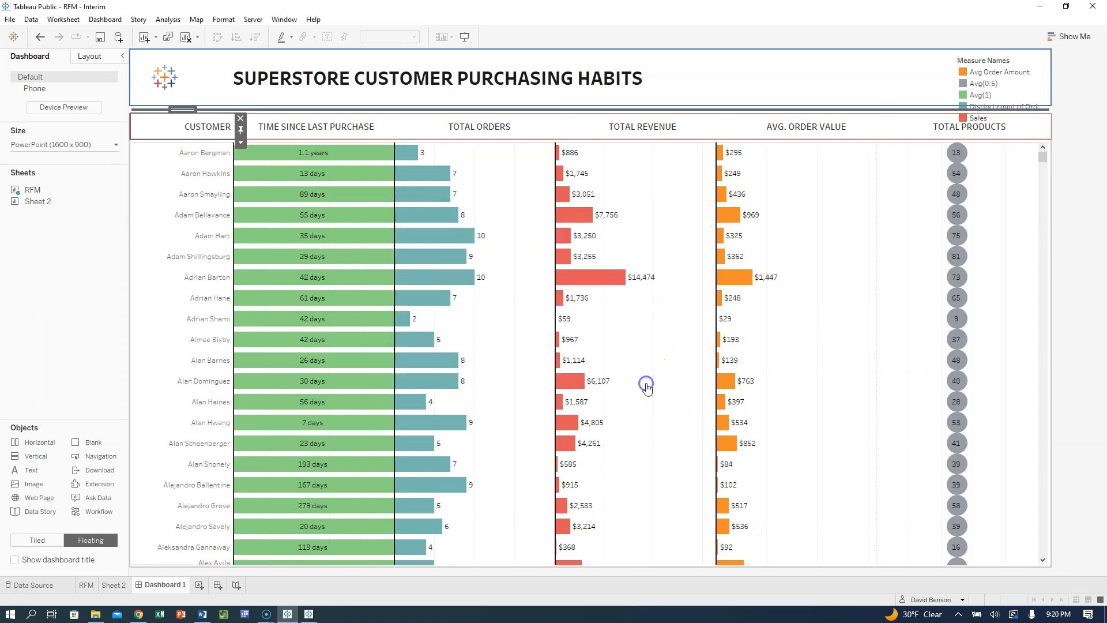
left_click(112, 324)
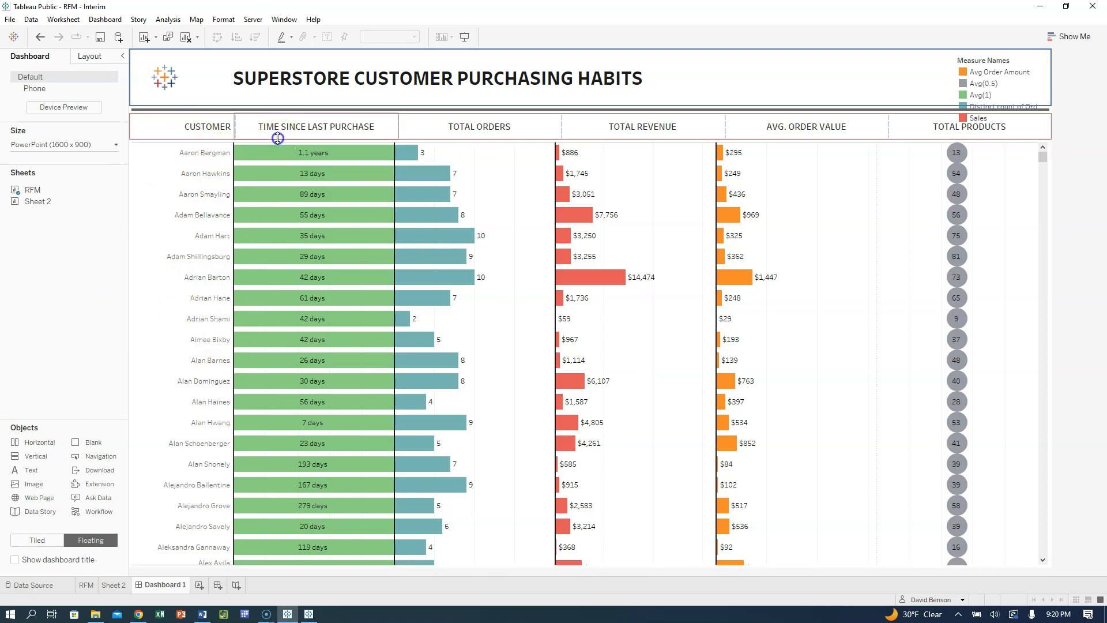
- Resize the TIME SINCE LAST PURCHASE, TOTAL ORDERS, TOTAL REVENUE and AVG. ORDER VALUE headers to line up with their chart columns
left_click(398, 126)
left_click_drag(395, 123, 395, 123)
left_click_drag(560, 123, 554, 123)
left_click(631, 126)
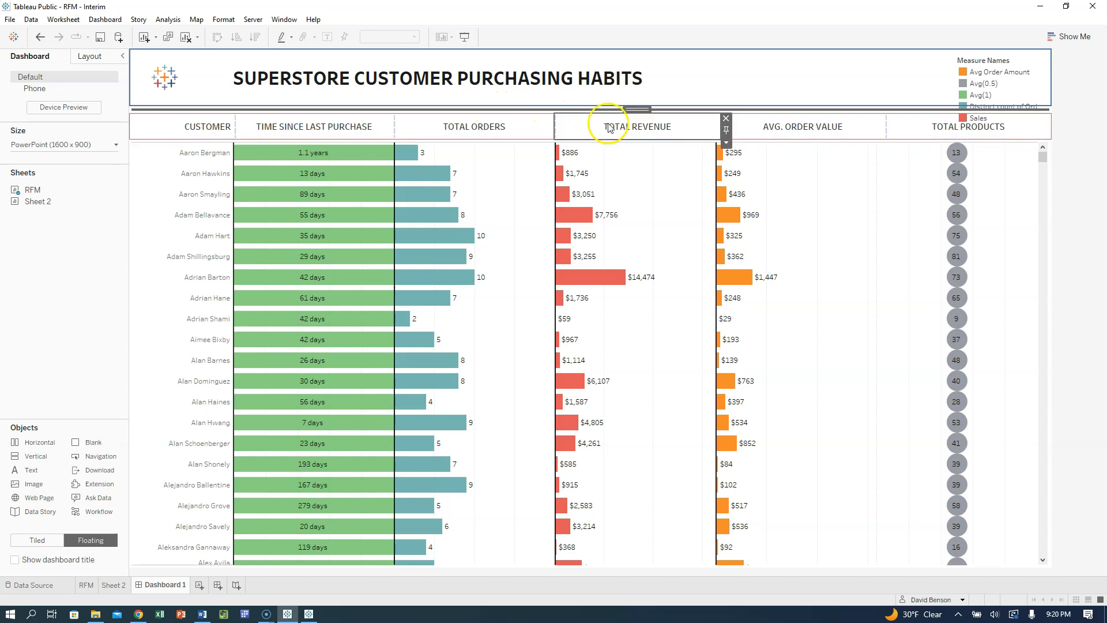
left_click(754, 126)
left_click_drag(716, 127, 716, 128)
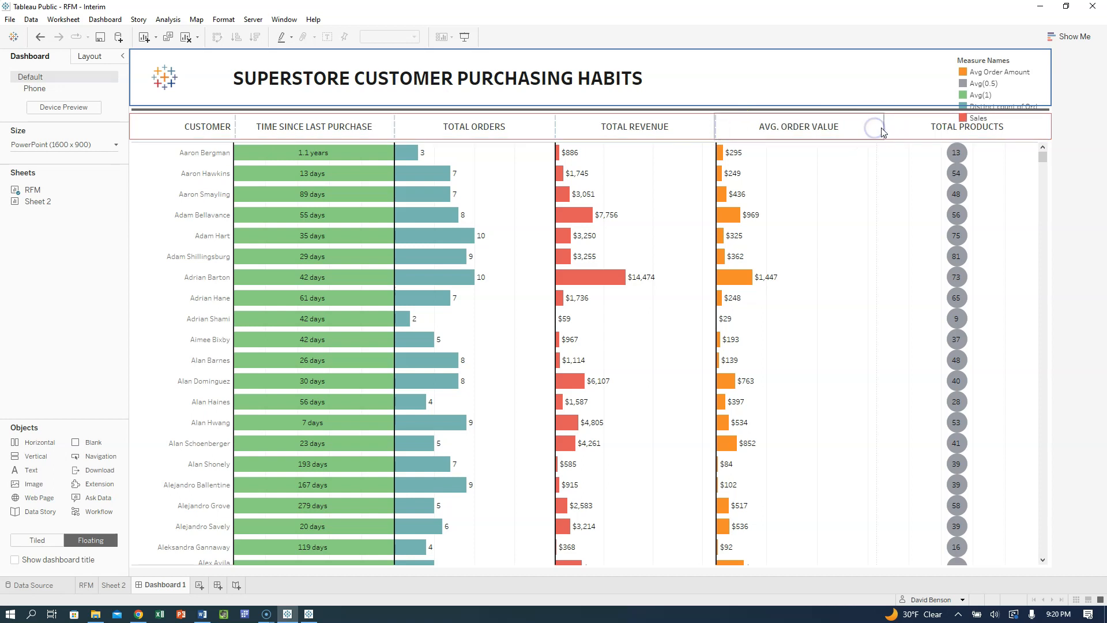
left_click_drag(883, 129, 872, 132)
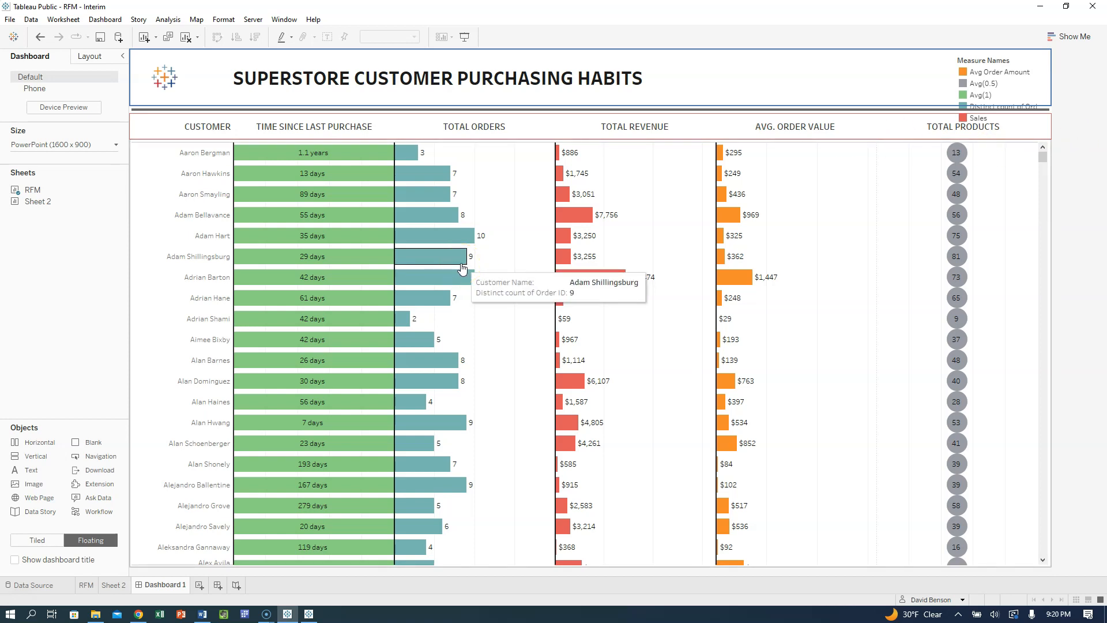
- Compare the CUSTOMER and TIME SINCE LAST PURCHASE headers in the reference dashboard's window and return to the working dashboard
left_click(308, 613)
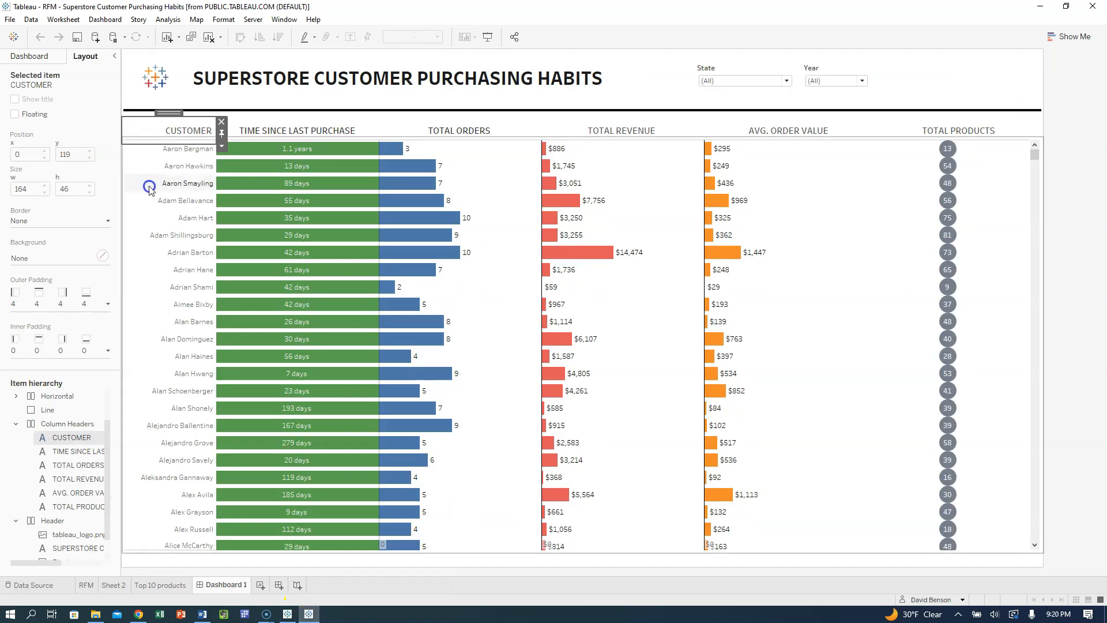
left_click(247, 132)
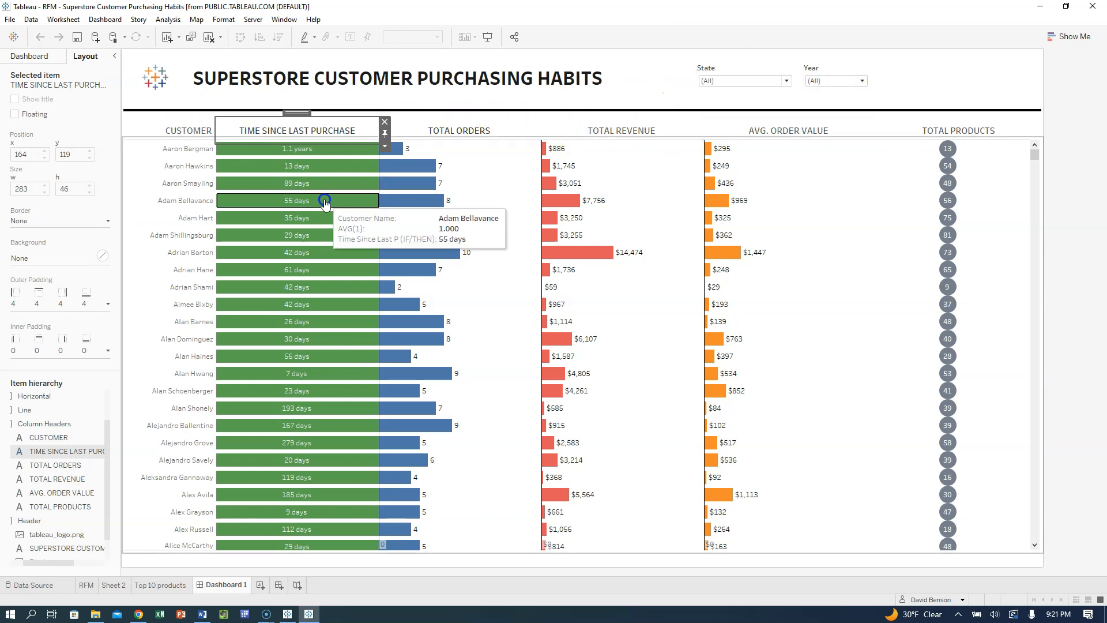
left_click(279, 614)
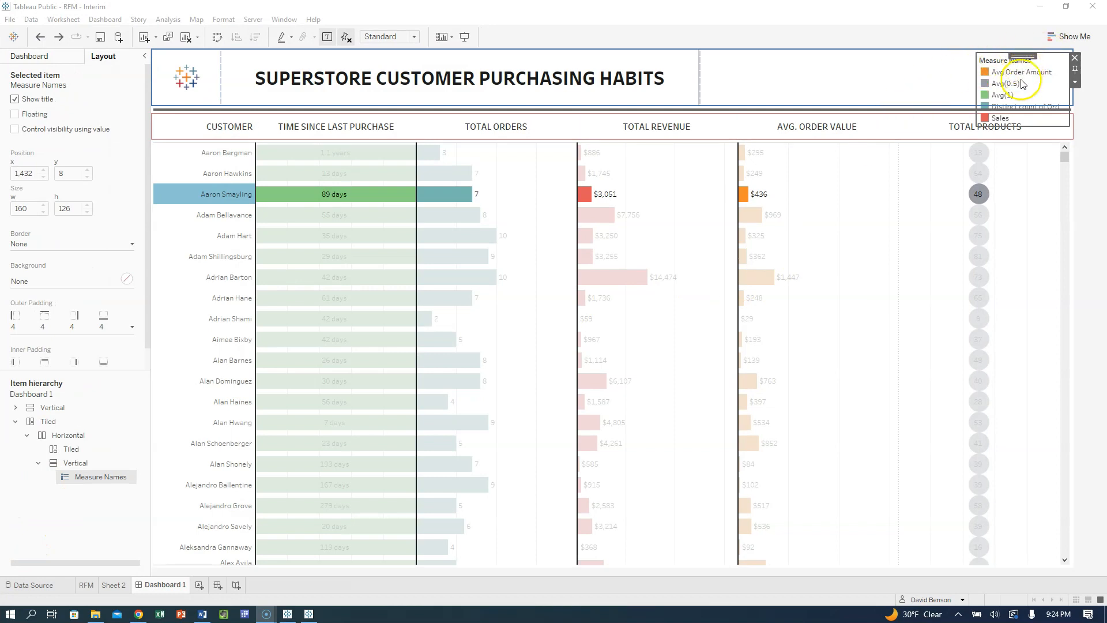
- Examine the Vertical and Tiled branches of the item hierarchy to see which containers hold the dashboard objects and the Measure Names legend
left_click(16, 422)
left_click(15, 408)
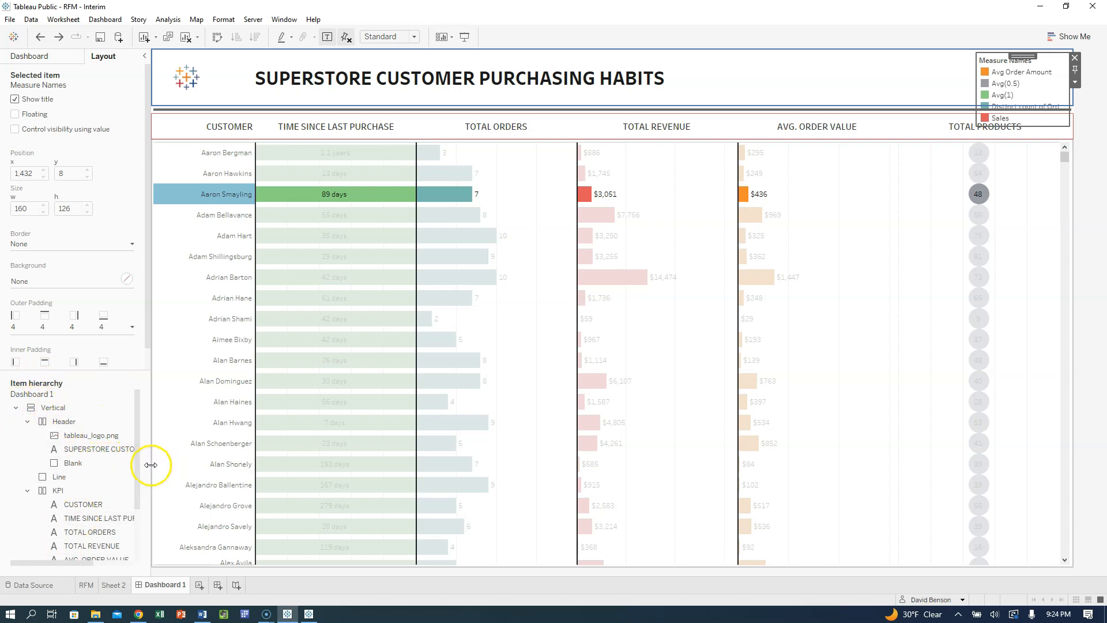
left_click_drag(150, 456, 163, 454)
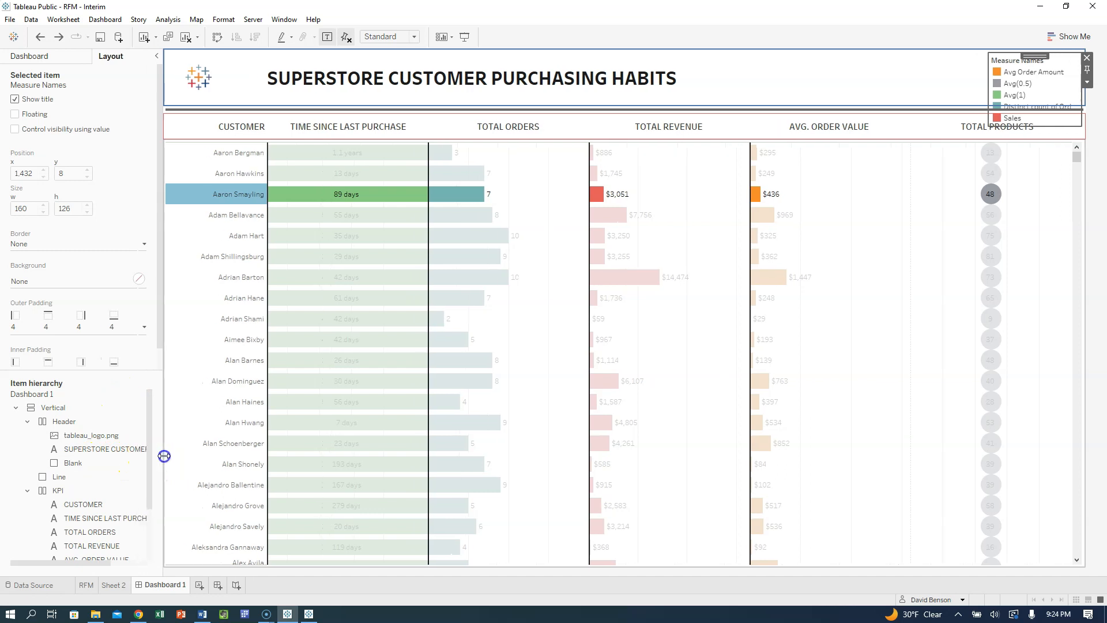
left_click(15, 408)
left_click(17, 422)
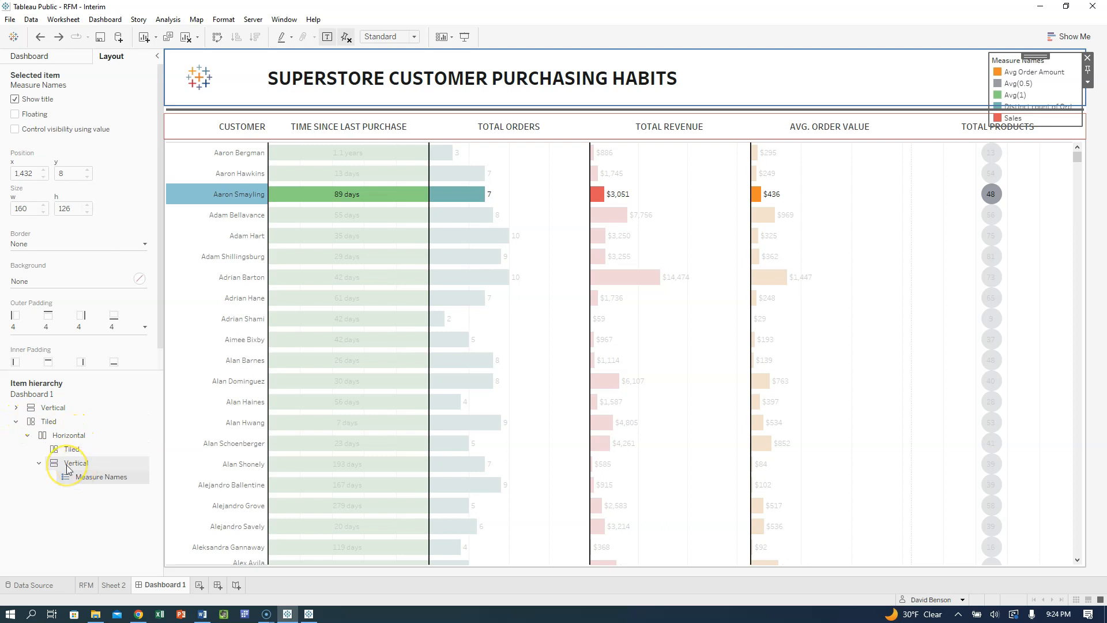
left_click(16, 421)
left_click(16, 422)
left_click(28, 437)
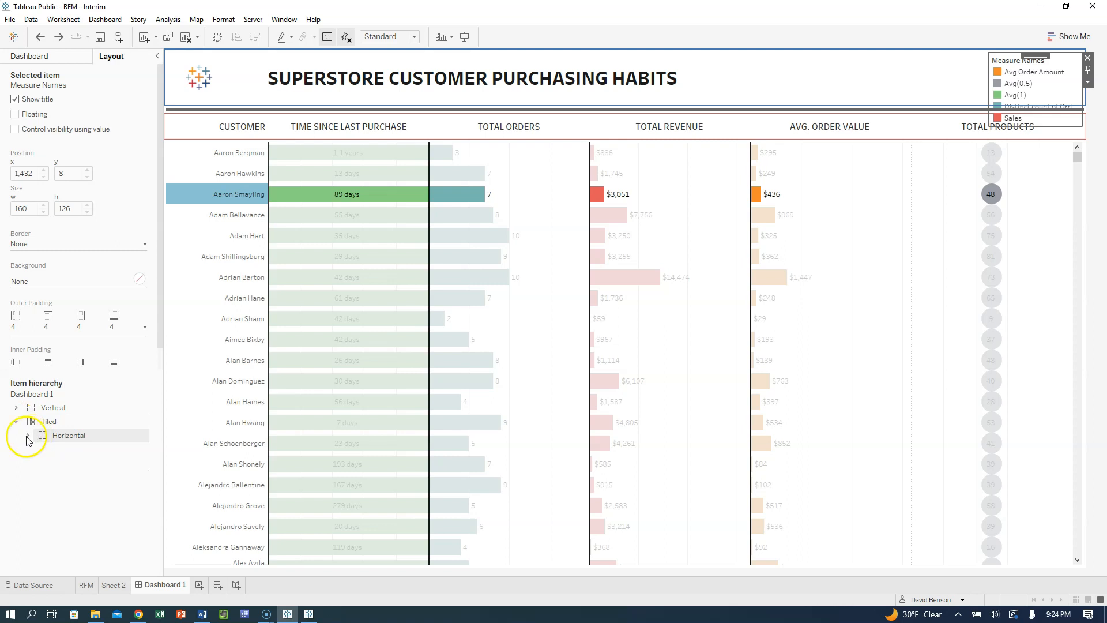
left_click(26, 437)
left_click(39, 464)
left_click(39, 463)
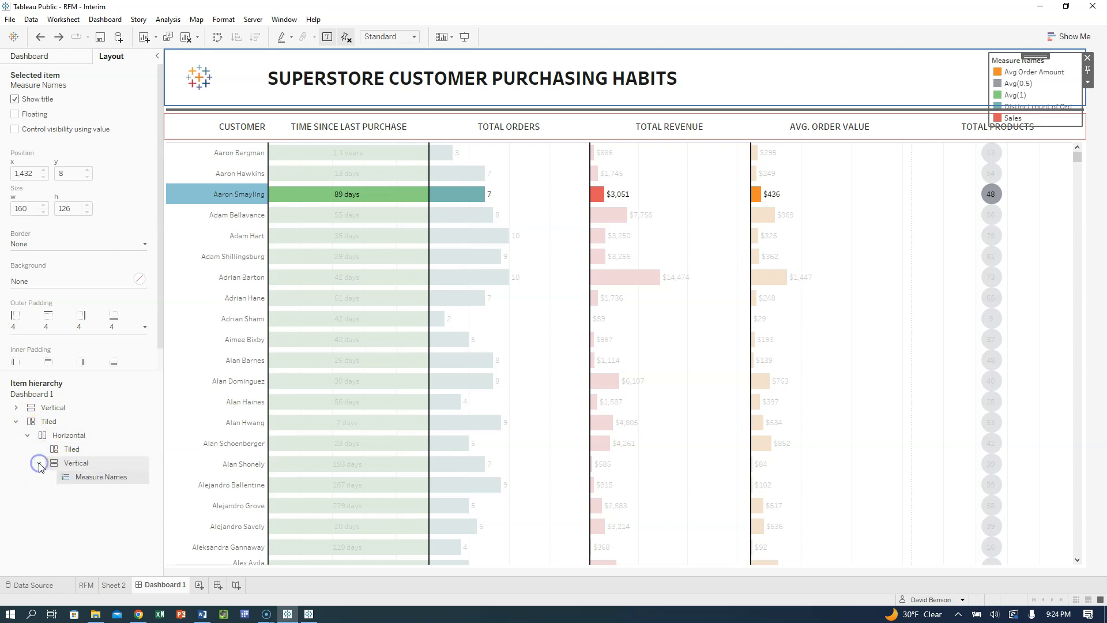
- Remove the Measure Names legend from the dashboard
right_click(78, 478)
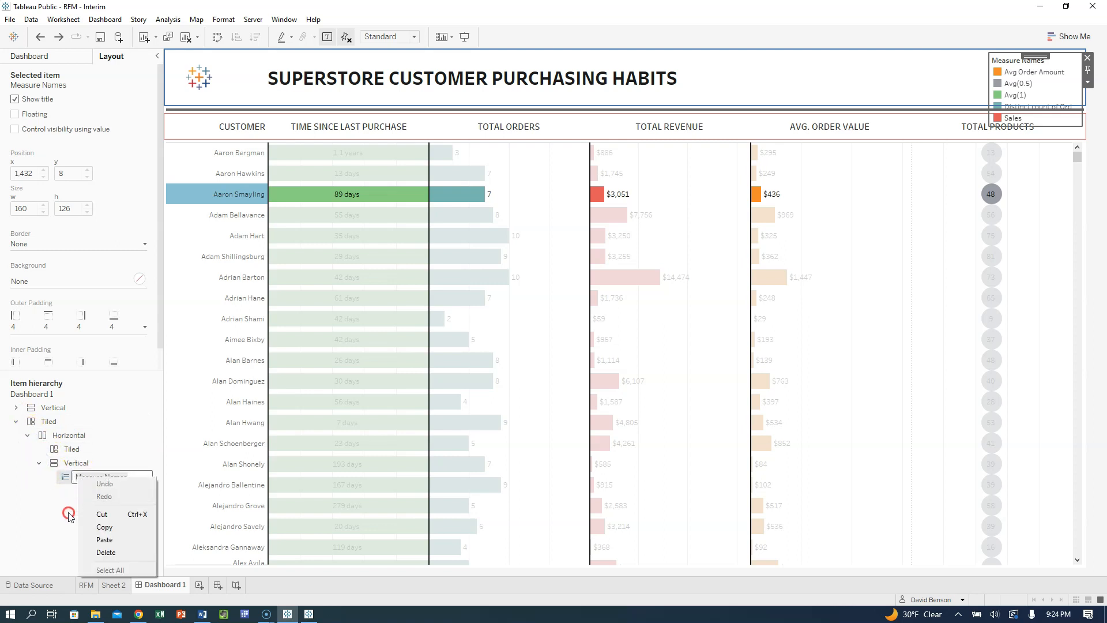
left_click(69, 515)
right_click(91, 478)
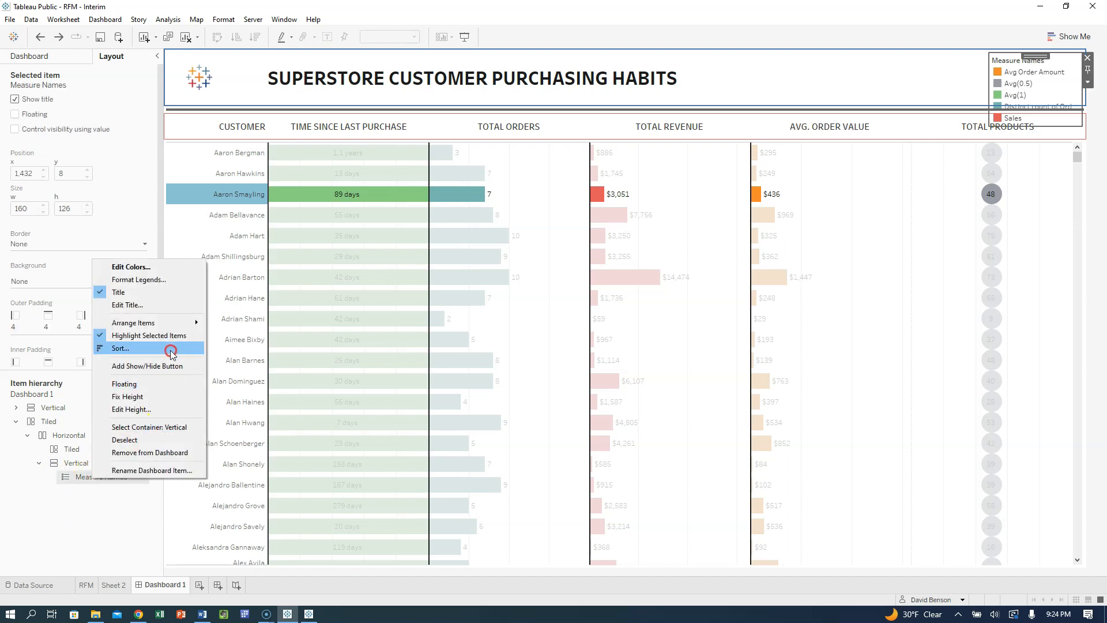
mouse_move(173, 326)
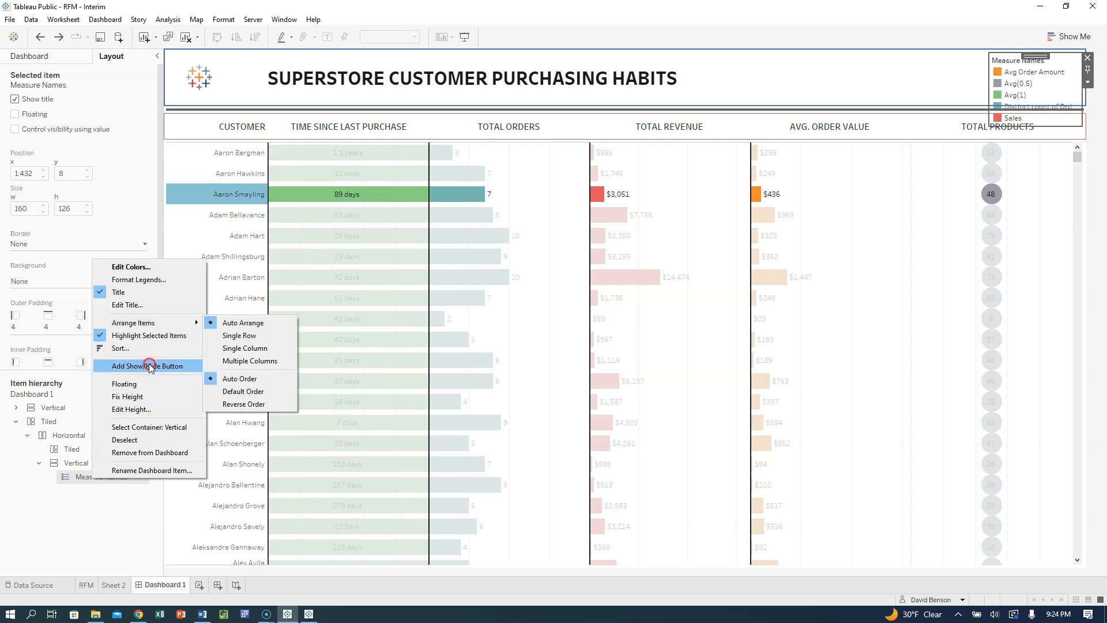
left_click(43, 500)
left_click(75, 478)
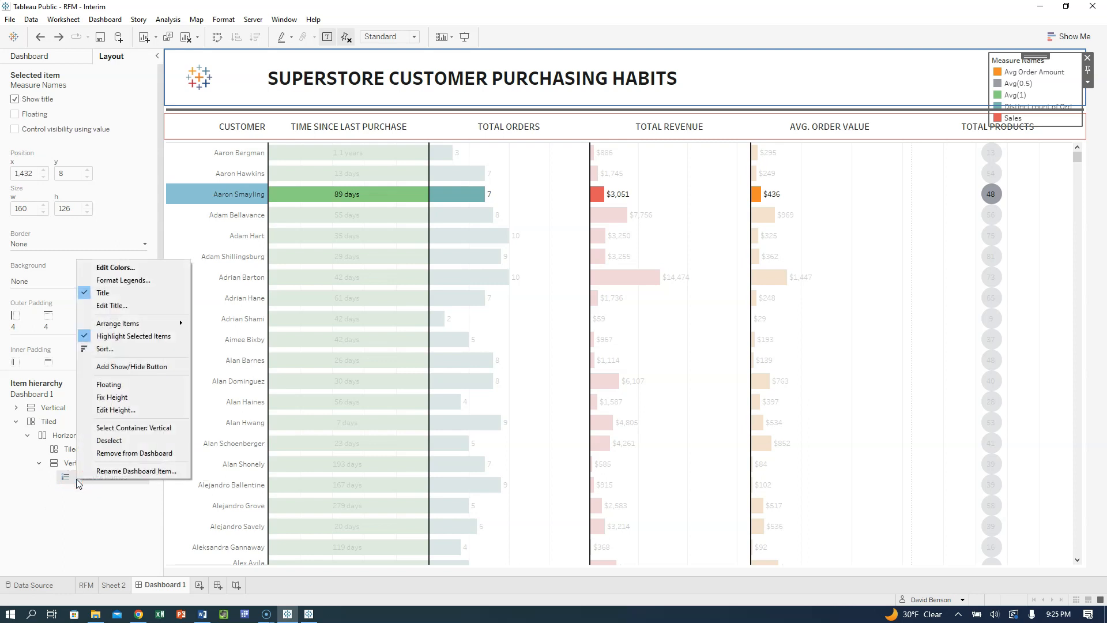
left_click(135, 453)
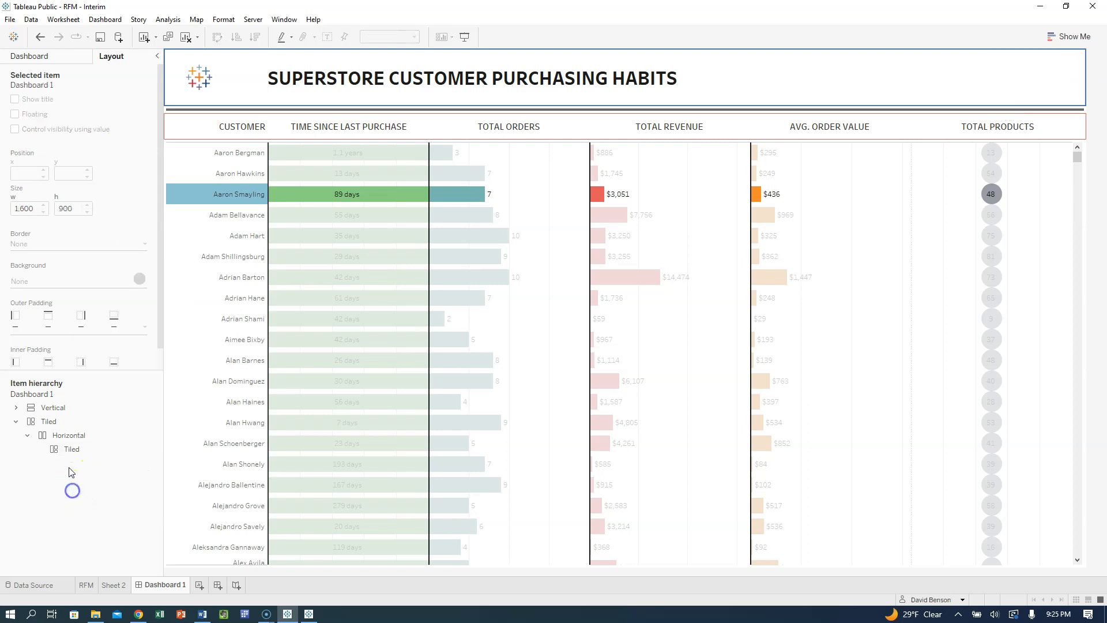
- Remove the nested Tiled container and its parent Horizontal container from the dashboard's item hierarchy
right_click(65, 450)
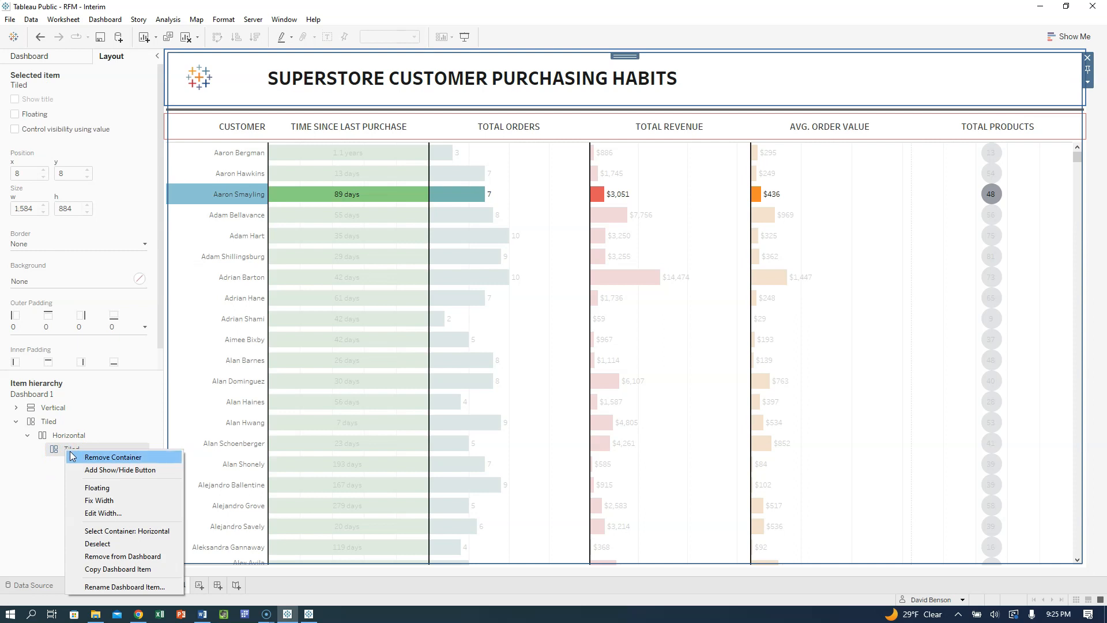
left_click(103, 457)
right_click(56, 438)
left_click(71, 442)
left_click(33, 424)
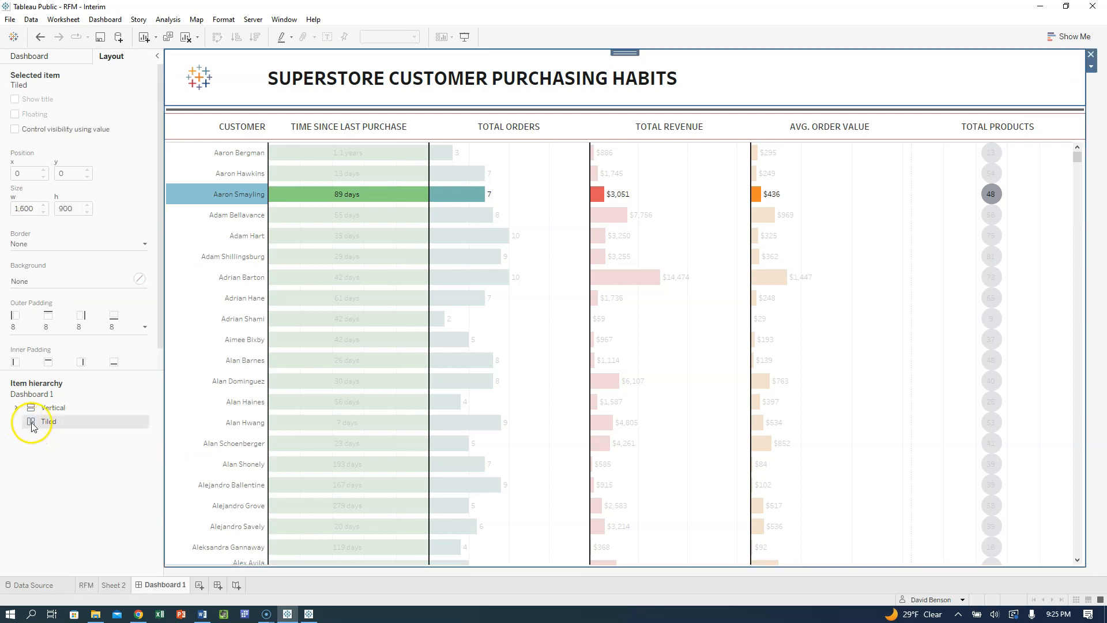
- Remove the leftover top-level Tiled container so that only the Vertical container holds the dashboard objects
double_click(41, 422)
left_click(38, 446)
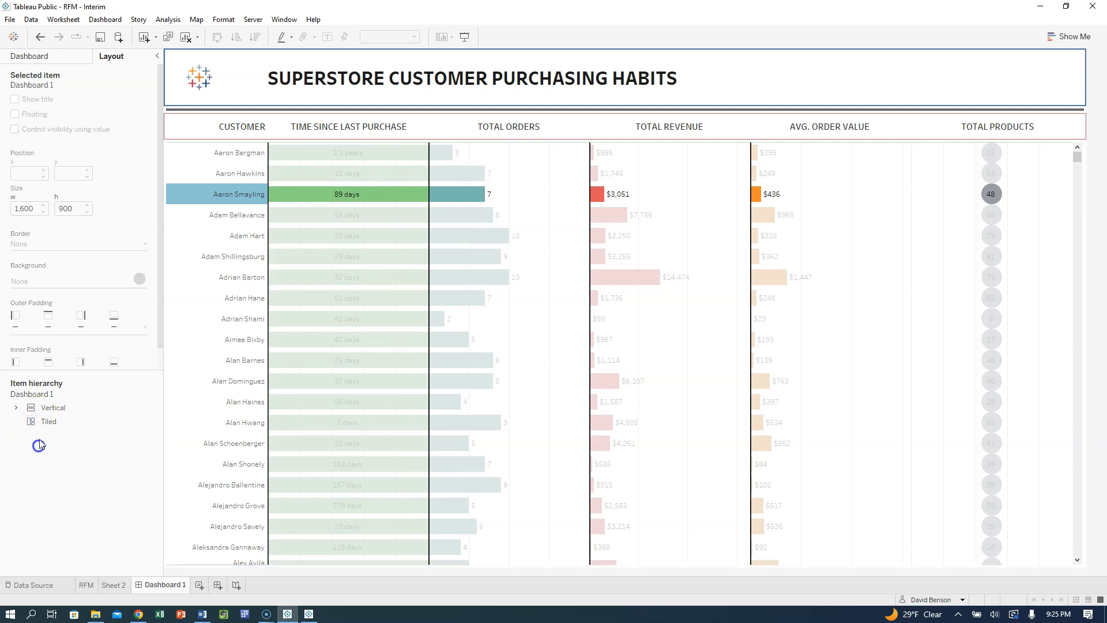
left_click(37, 424)
right_click(37, 422)
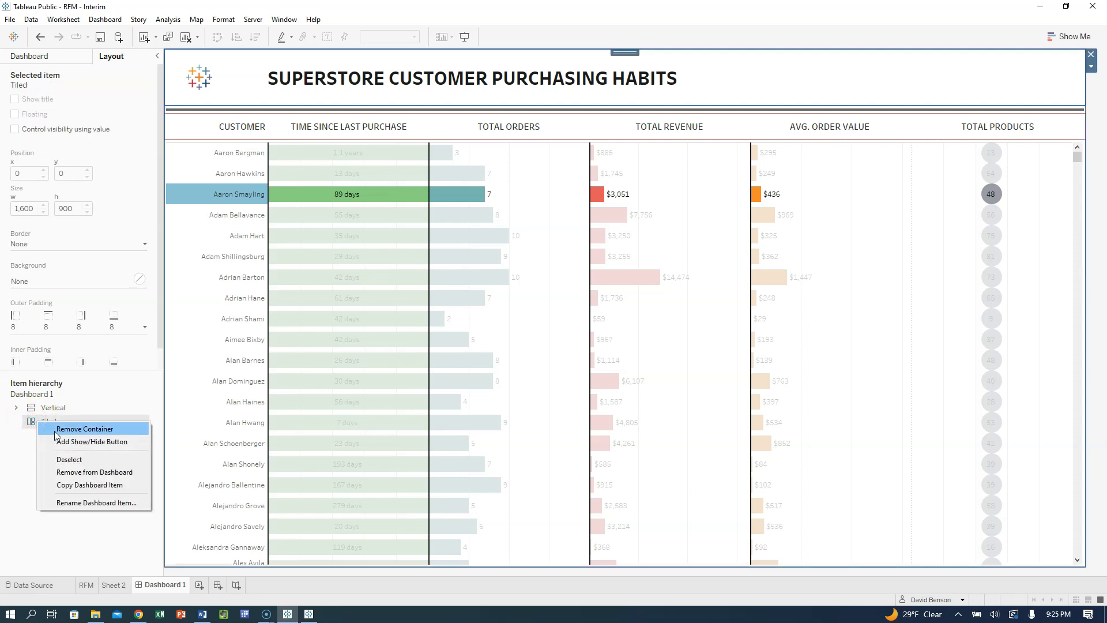
left_click(75, 429)
- Expand the Vertical container in the item hierarchy and clear the customer highlight in the RFM chart
left_click(18, 407)
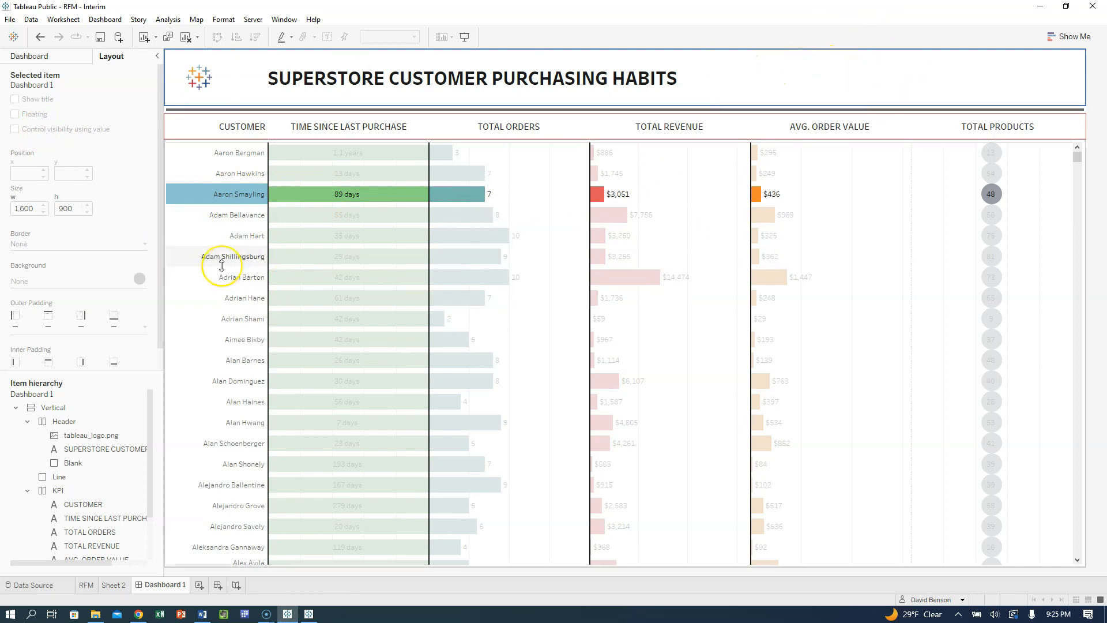
left_click(144, 422)
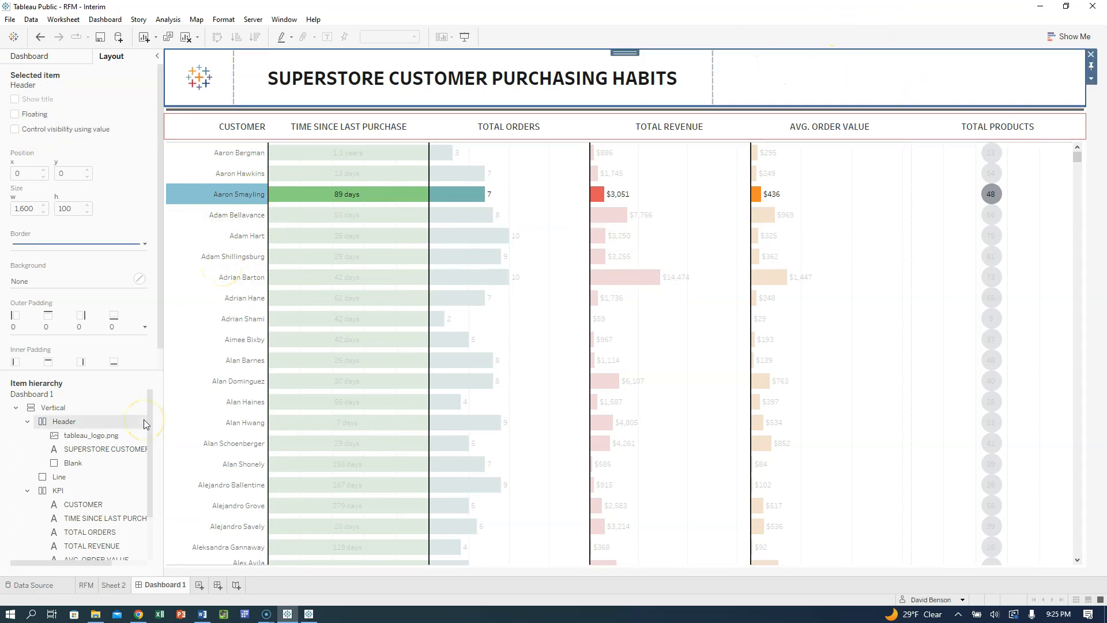
left_click(315, 197)
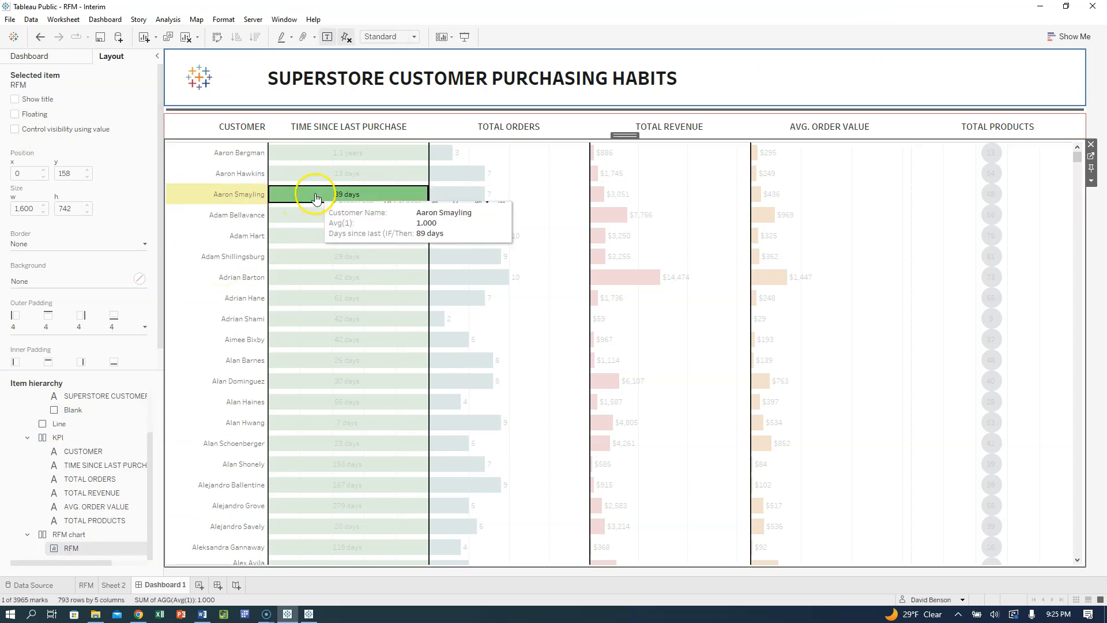
left_click(315, 197)
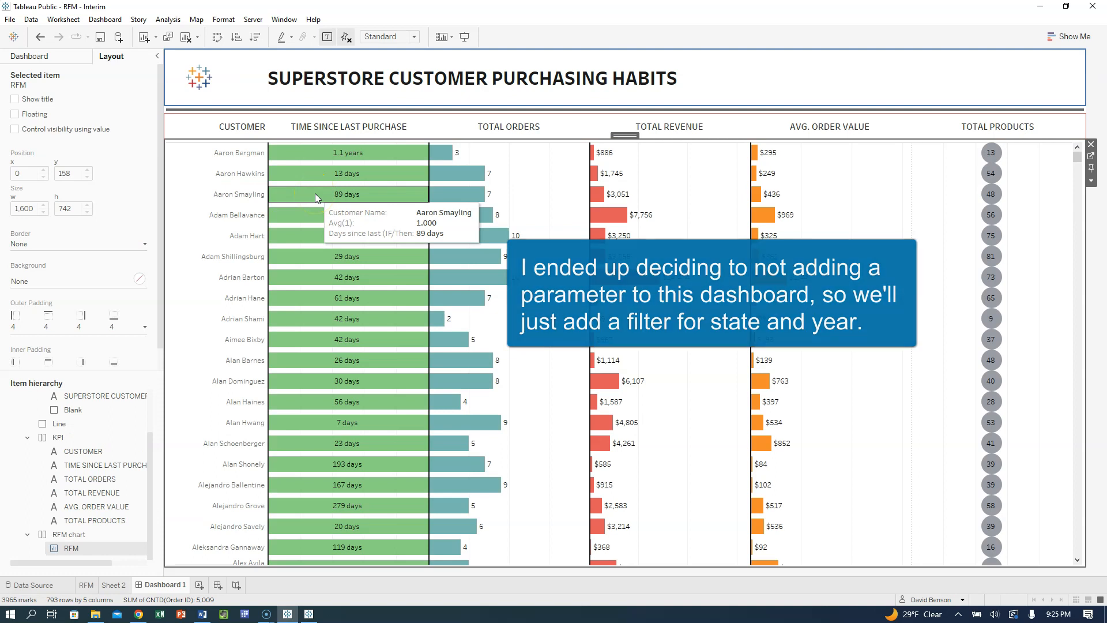
left_click(107, 442)
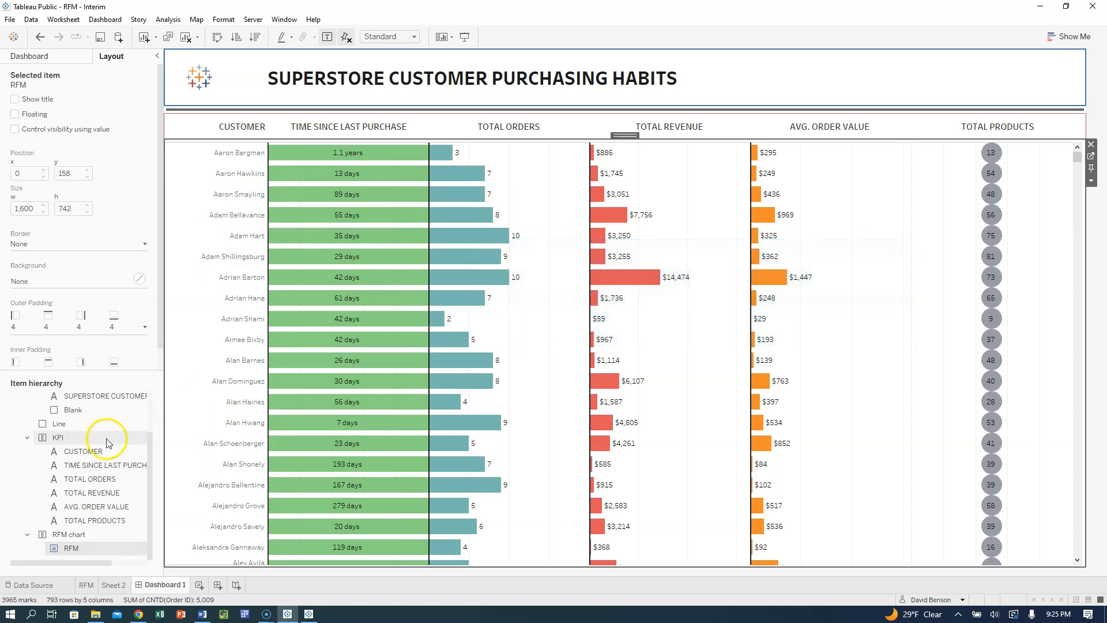
- Add a State filter with all states selected to the RFM worksheet
left_click(86, 586)
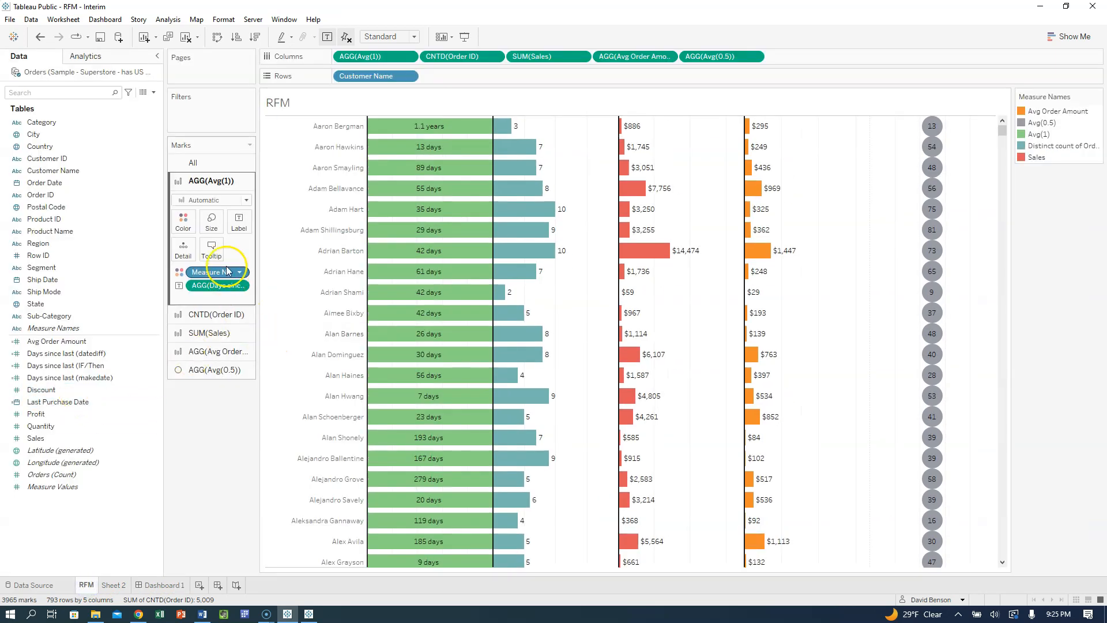
left_click(33, 194)
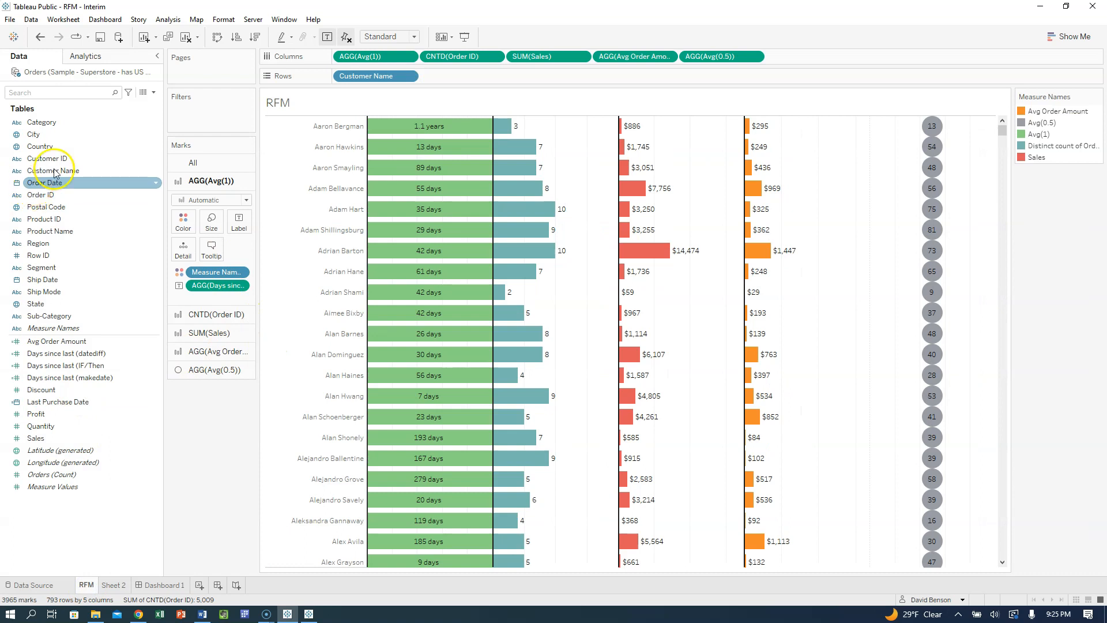
left_click(38, 308)
left_click_drag(38, 308, 176, 107)
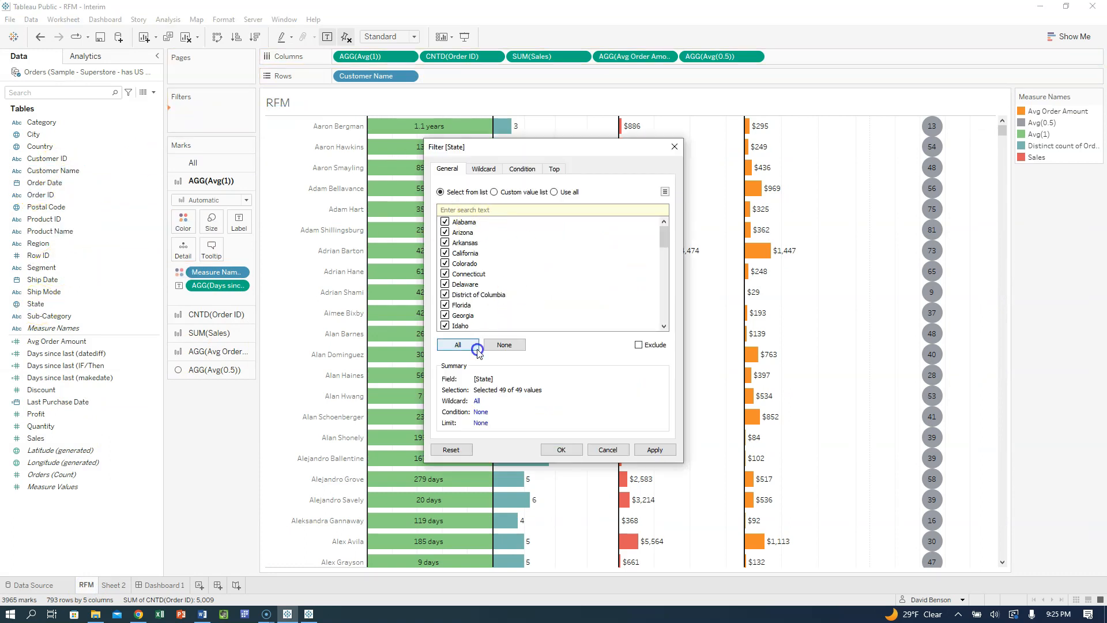
left_click(654, 450)
left_click(555, 453)
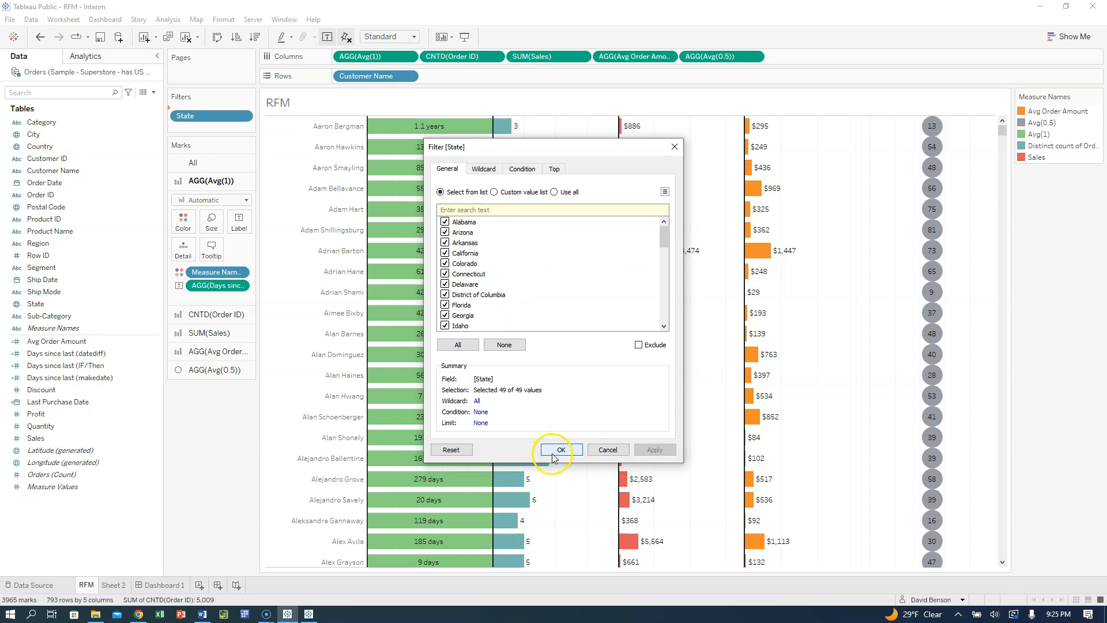
- Show the State filter on the RFM worksheet as a single-value dropdown and set it to (All)
left_click(243, 114)
left_click(226, 144)
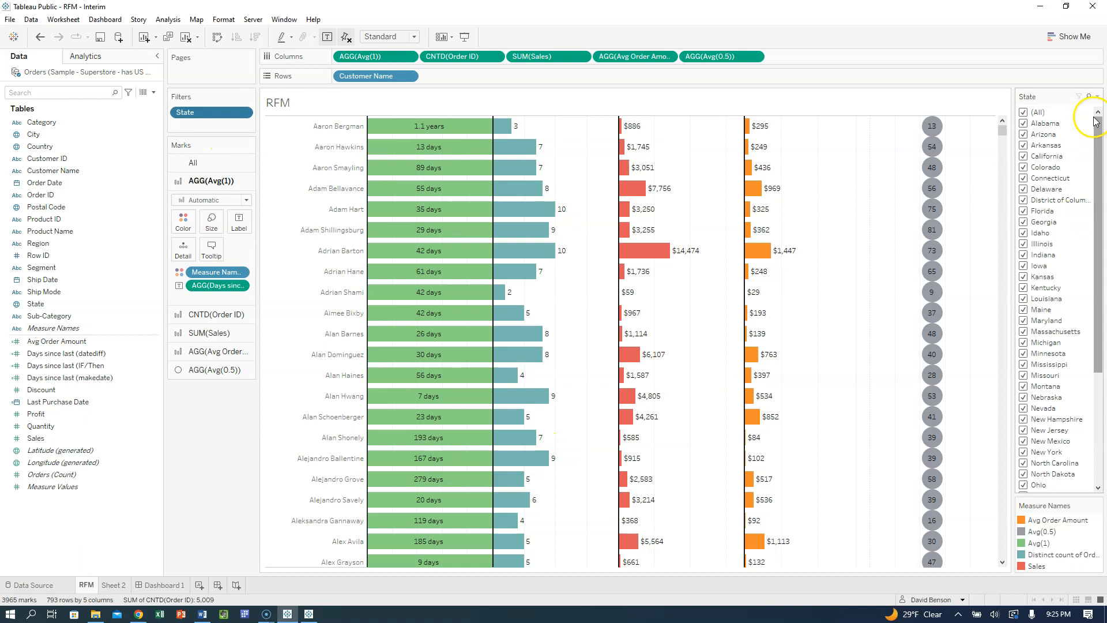
left_click(1098, 96)
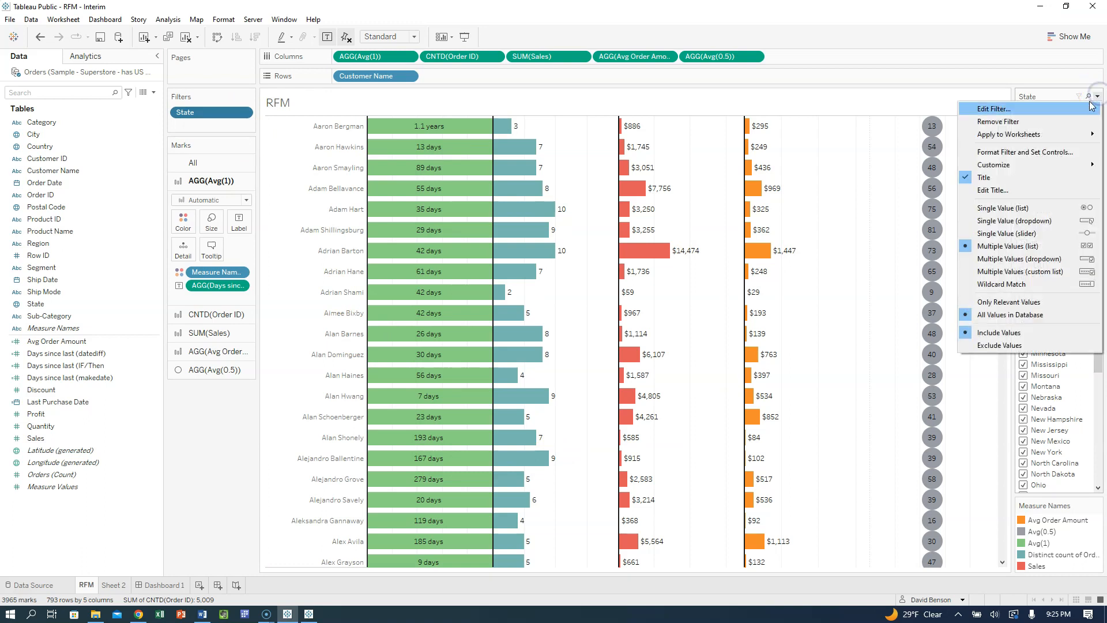
left_click(1036, 223)
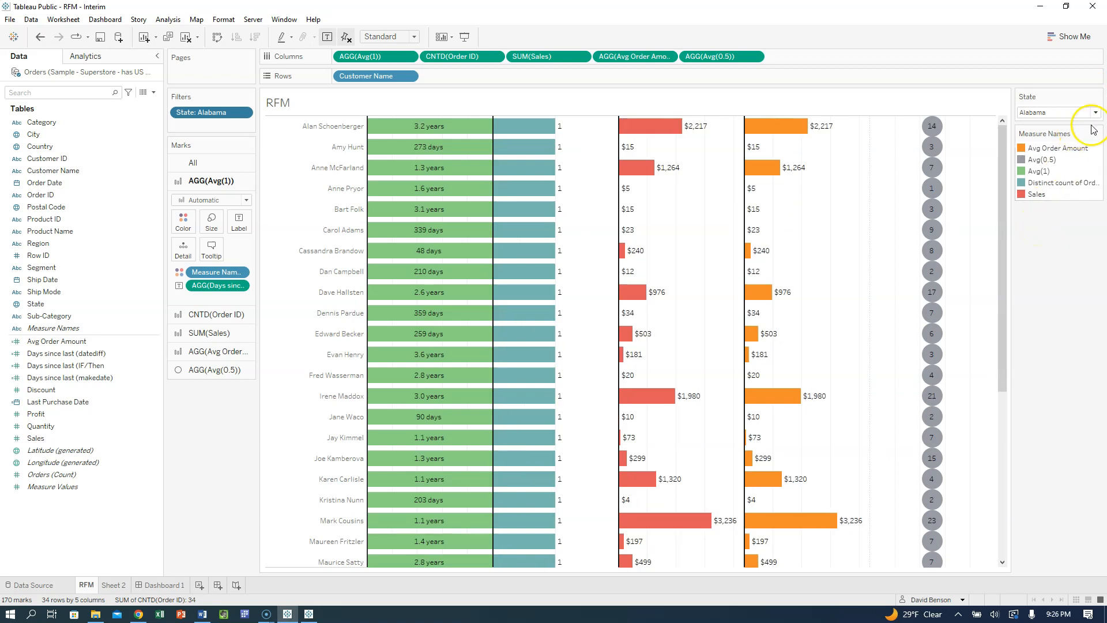
left_click(1096, 113)
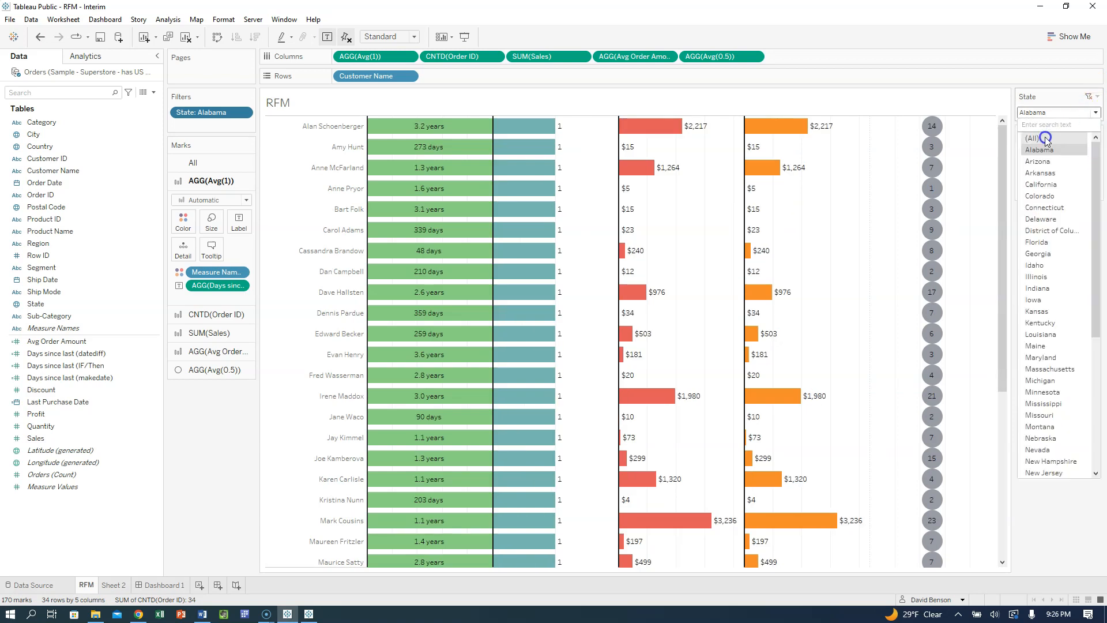
left_click(1045, 139)
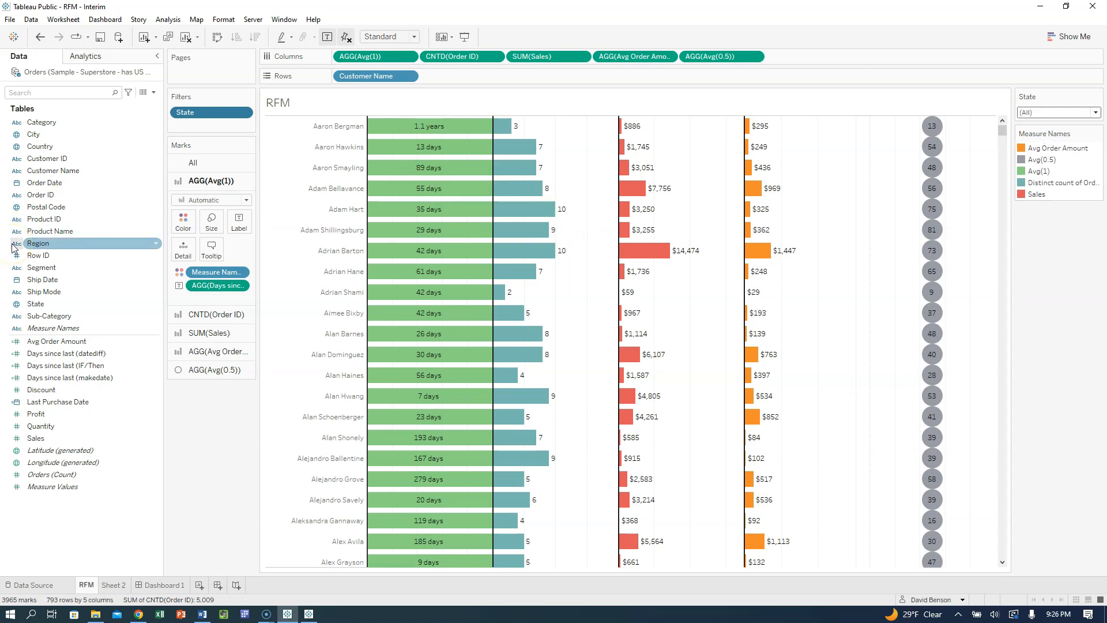
- Filter the RFM worksheet by years of Order Date with 2014 through 2017 all selected
left_click_drag(43, 182, 210, 117)
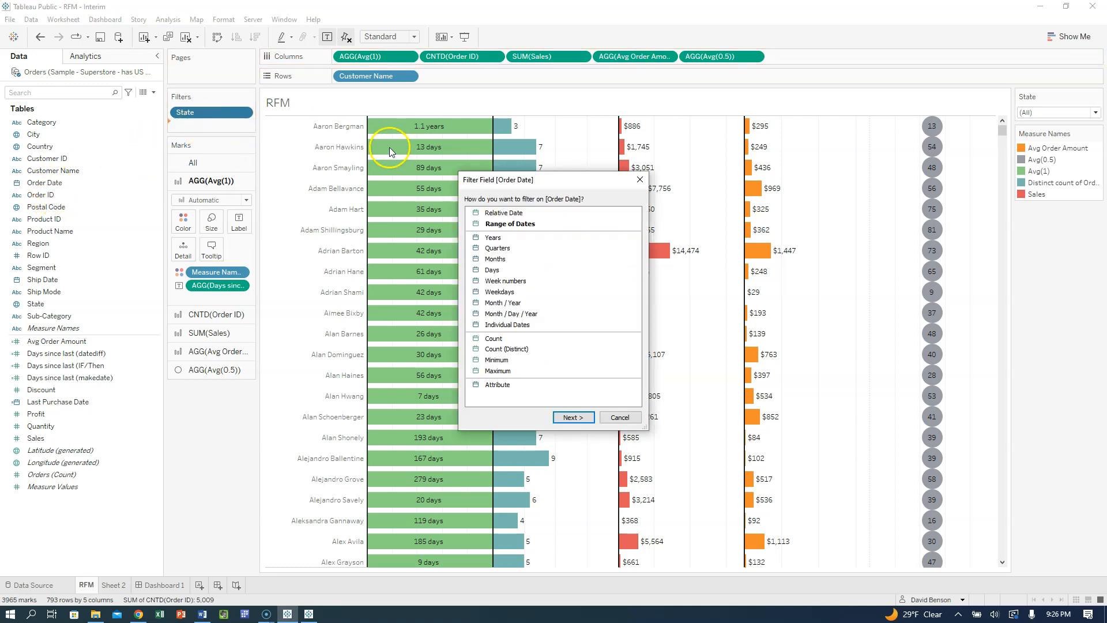
left_click(571, 417)
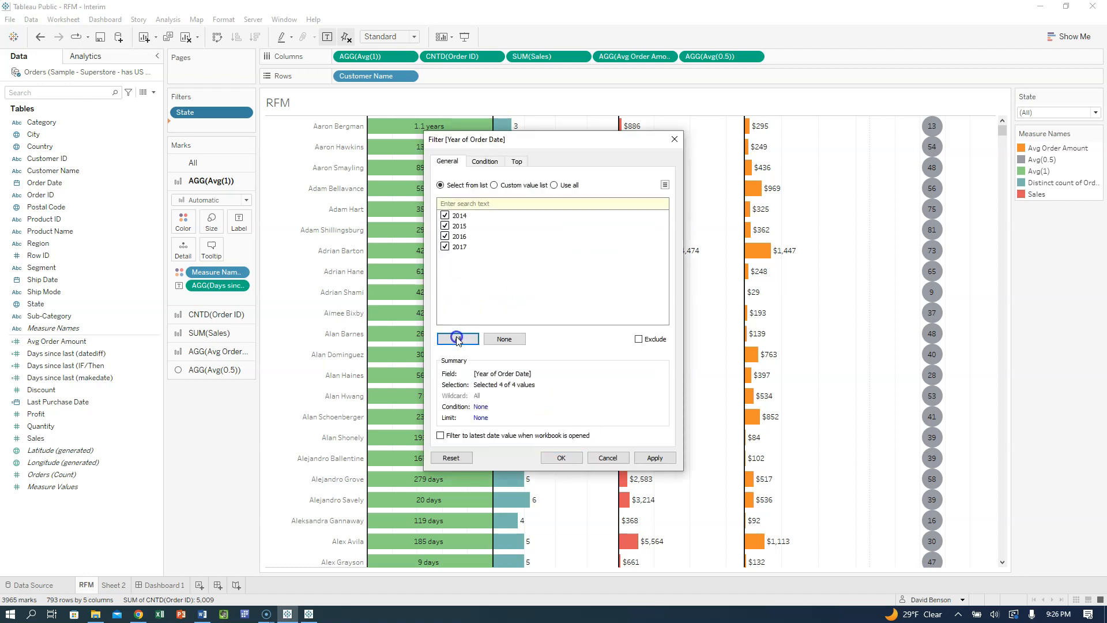
left_click(641, 456)
left_click(559, 459)
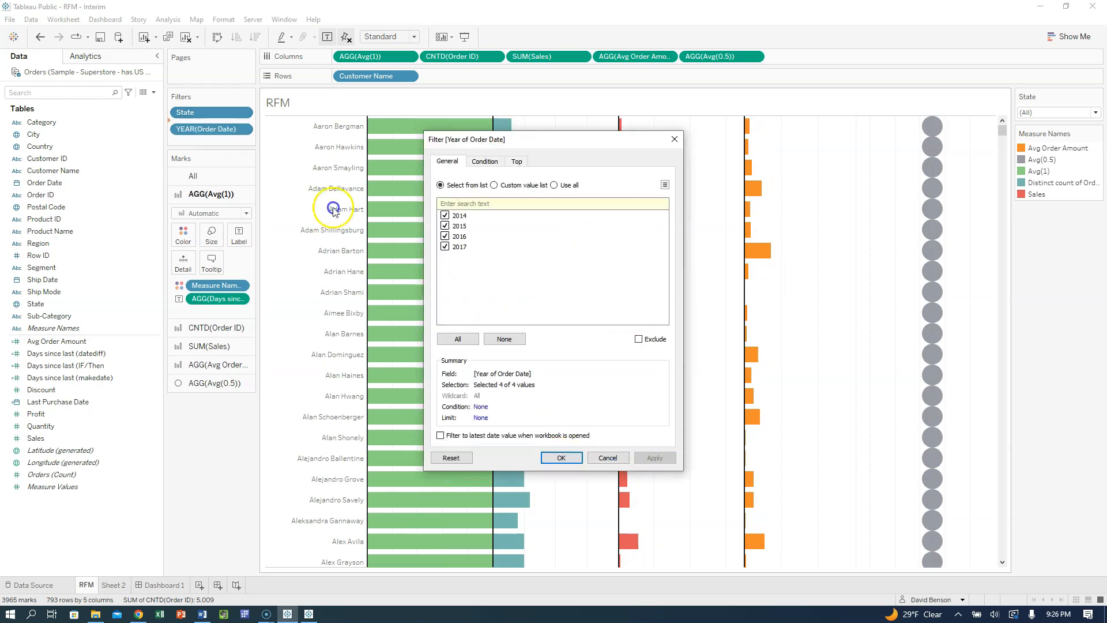
- Show the YEAR(Order Date) filter as a single-value dropdown and set it to (All)
left_click(209, 127)
left_click(242, 127)
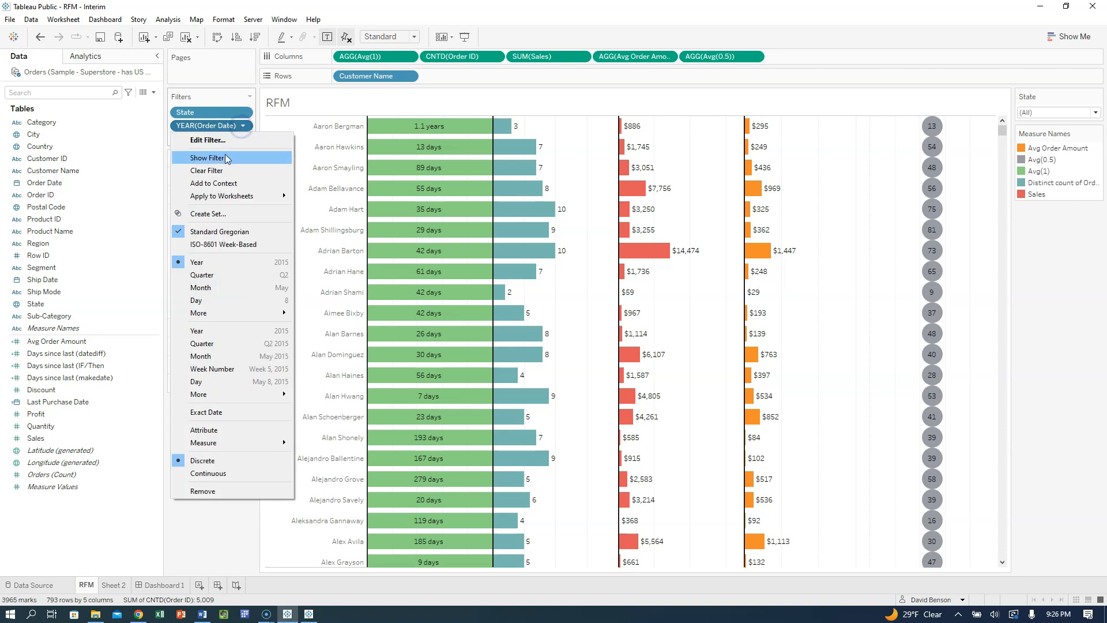
left_click(225, 156)
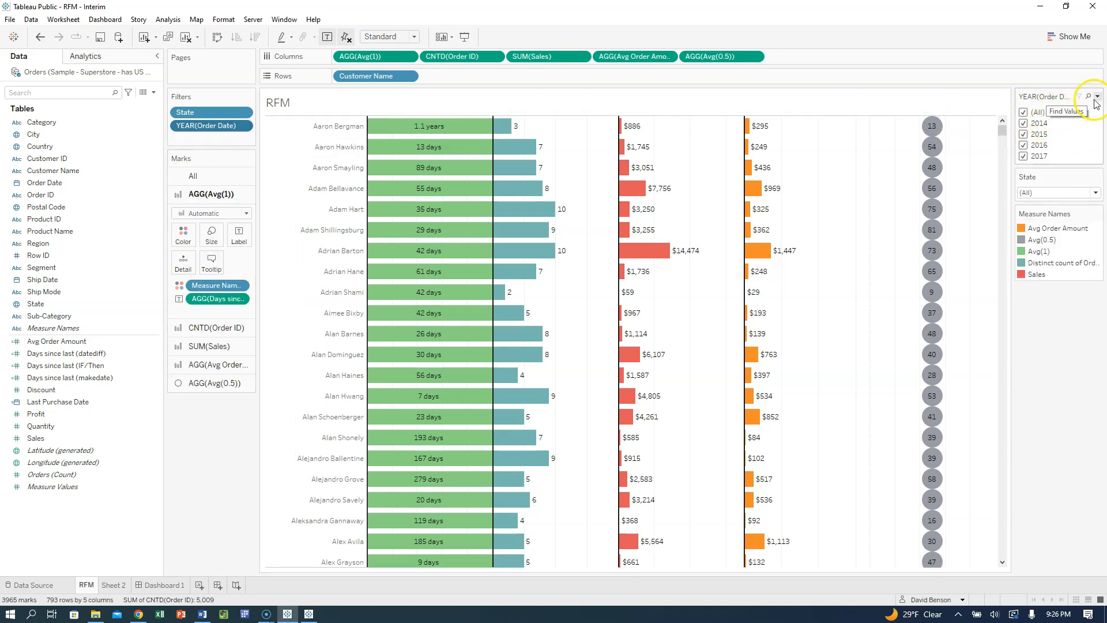
left_click(1097, 97)
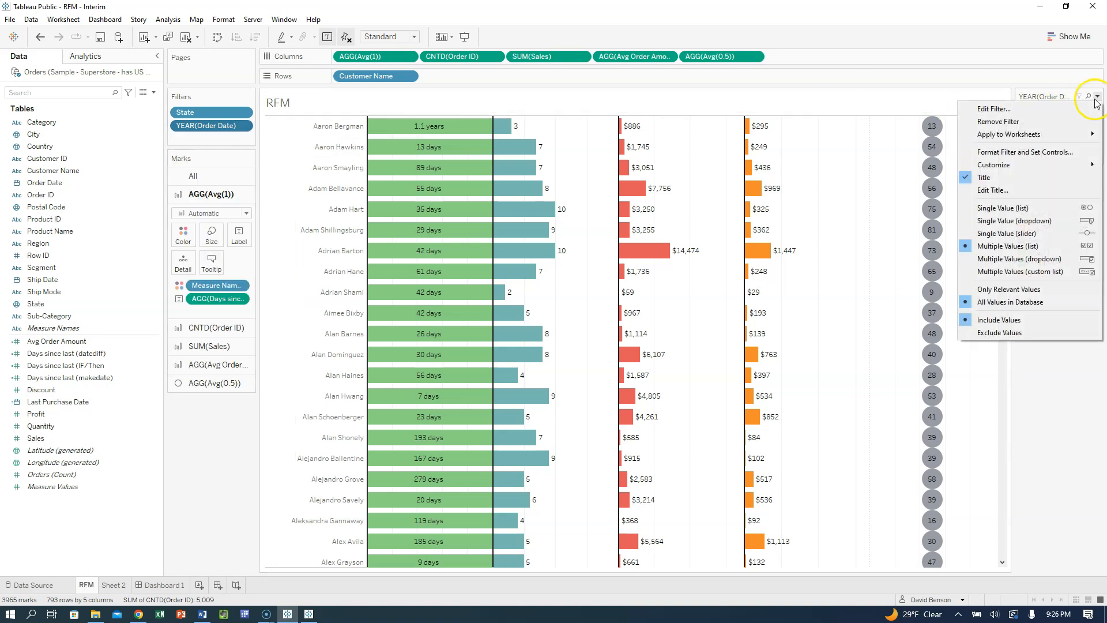
left_click(1061, 220)
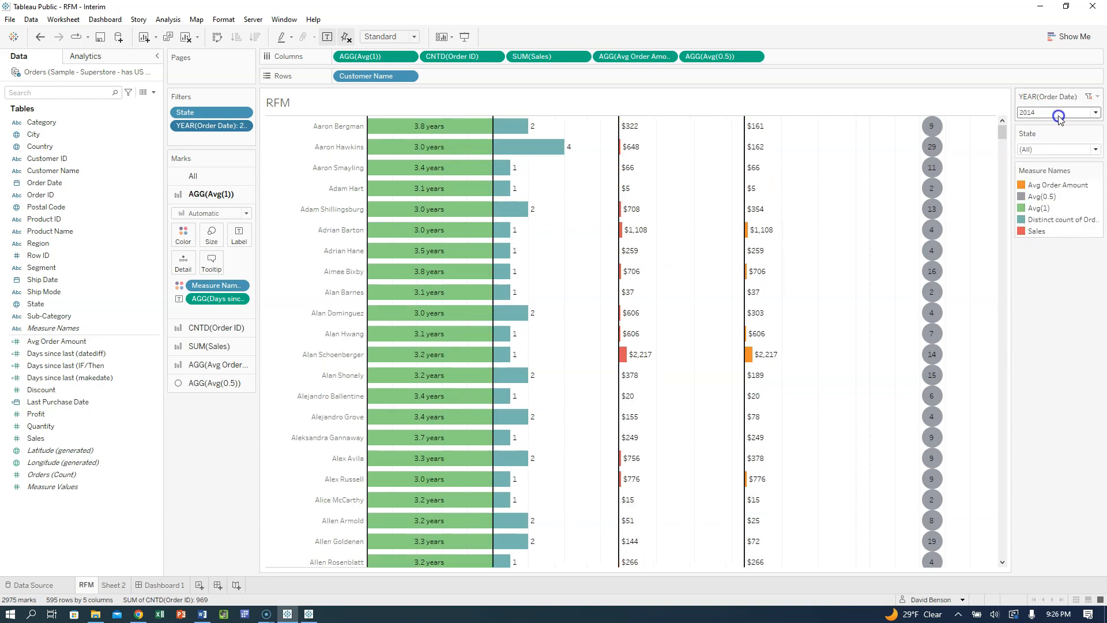
left_click(1095, 114)
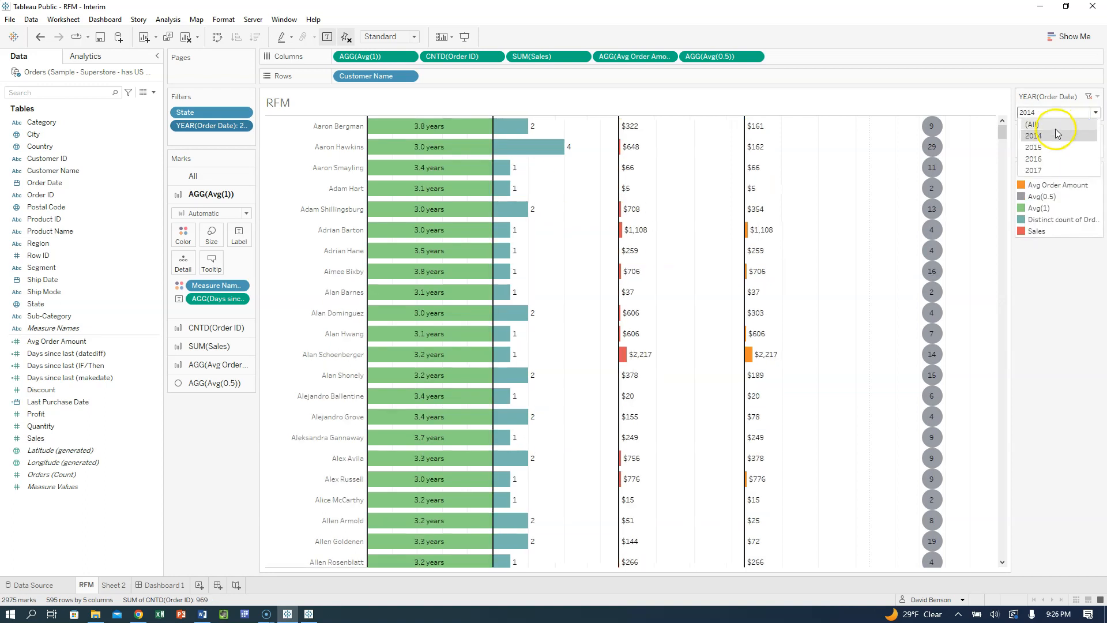
left_click(1055, 124)
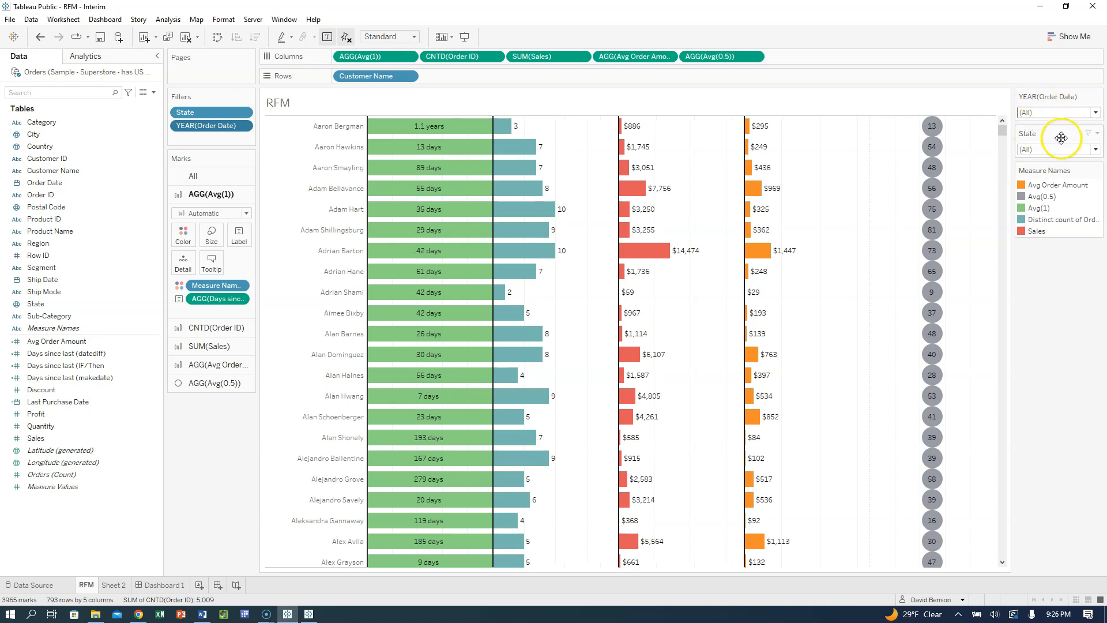
- Return to Dashboard 1 and highlight the third customer's row in the RFM chart
left_click(155, 586)
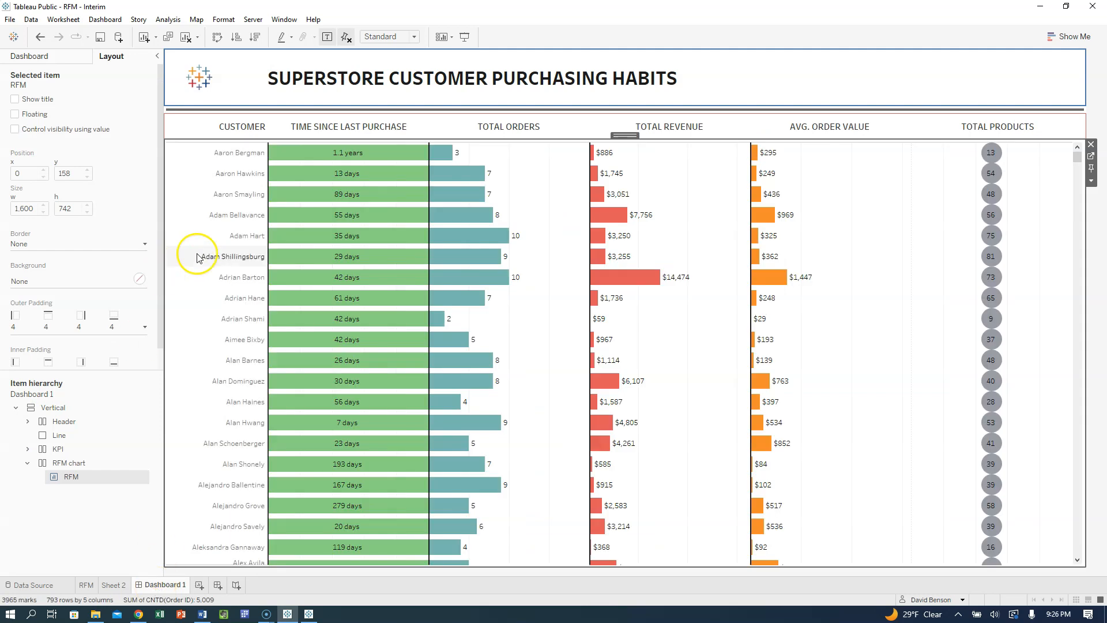
left_click(193, 194)
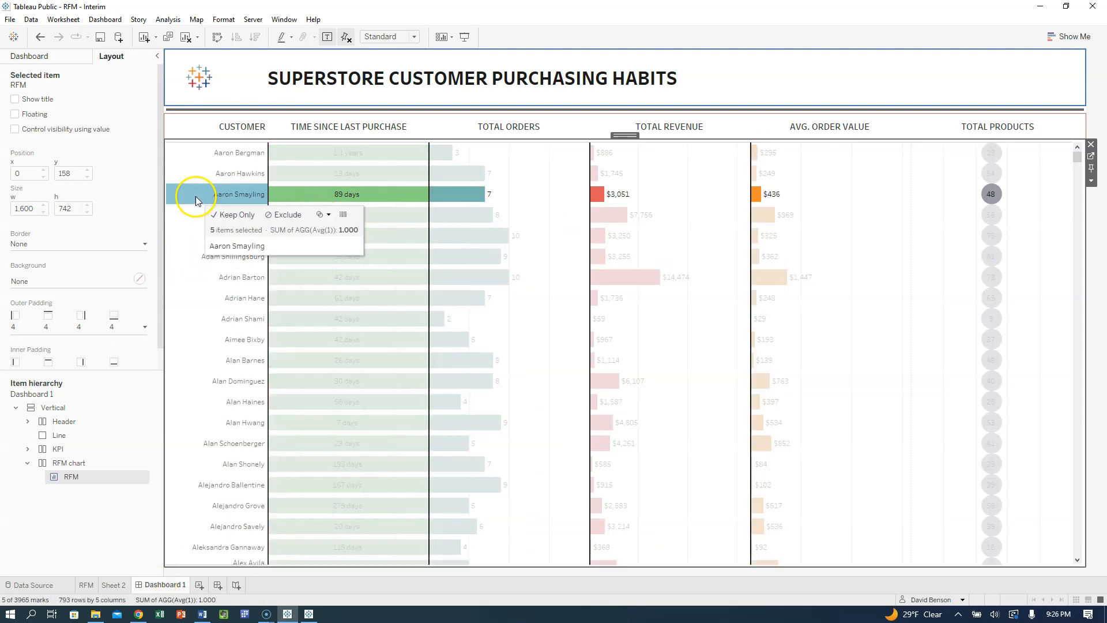
mouse_move(190, 192)
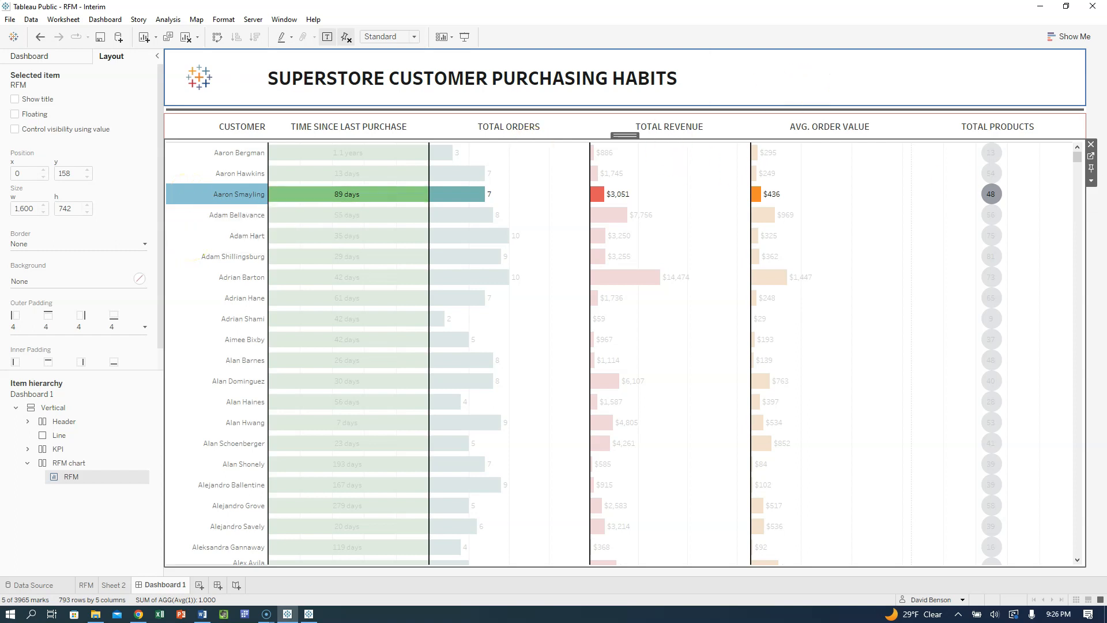
- Add the RFM chart's State filter to the dashboard
left_click(1091, 180)
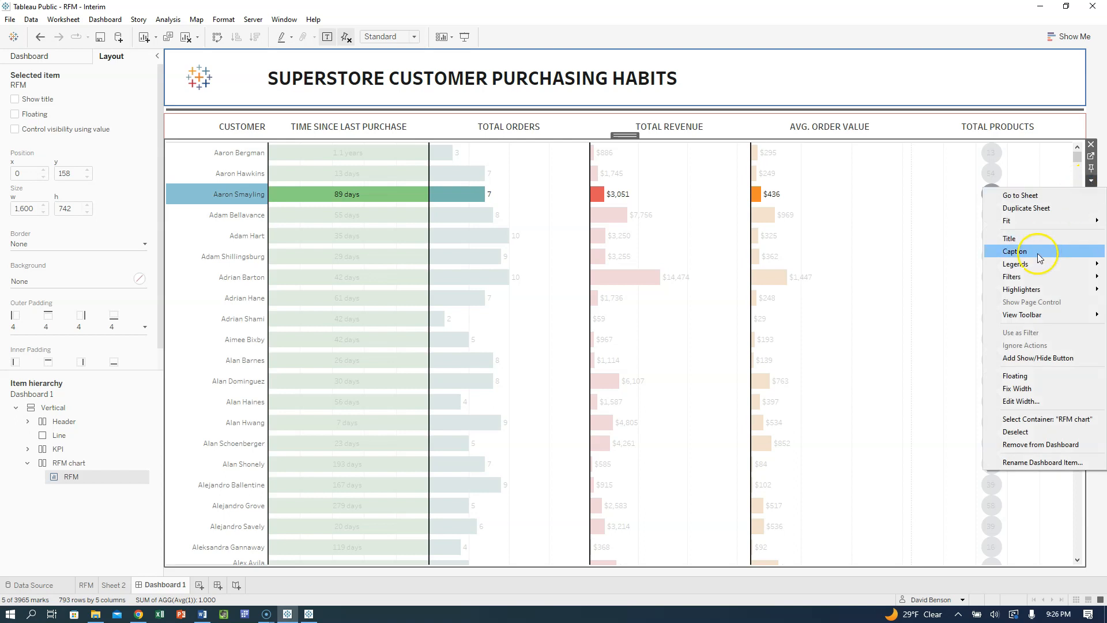
mouse_move(1031, 277)
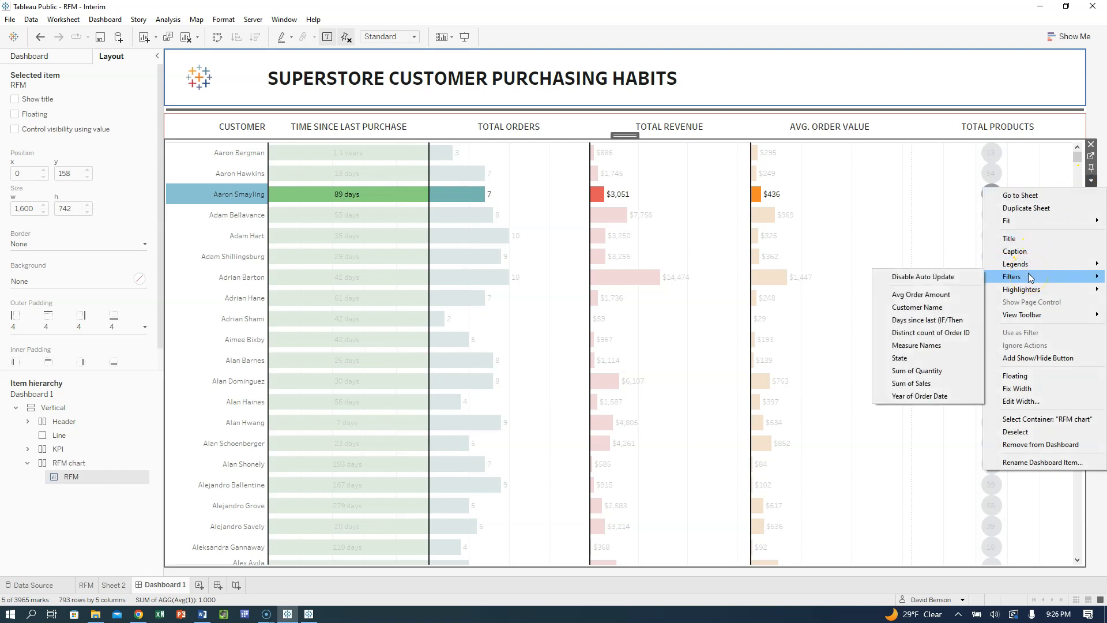
left_click(922, 358)
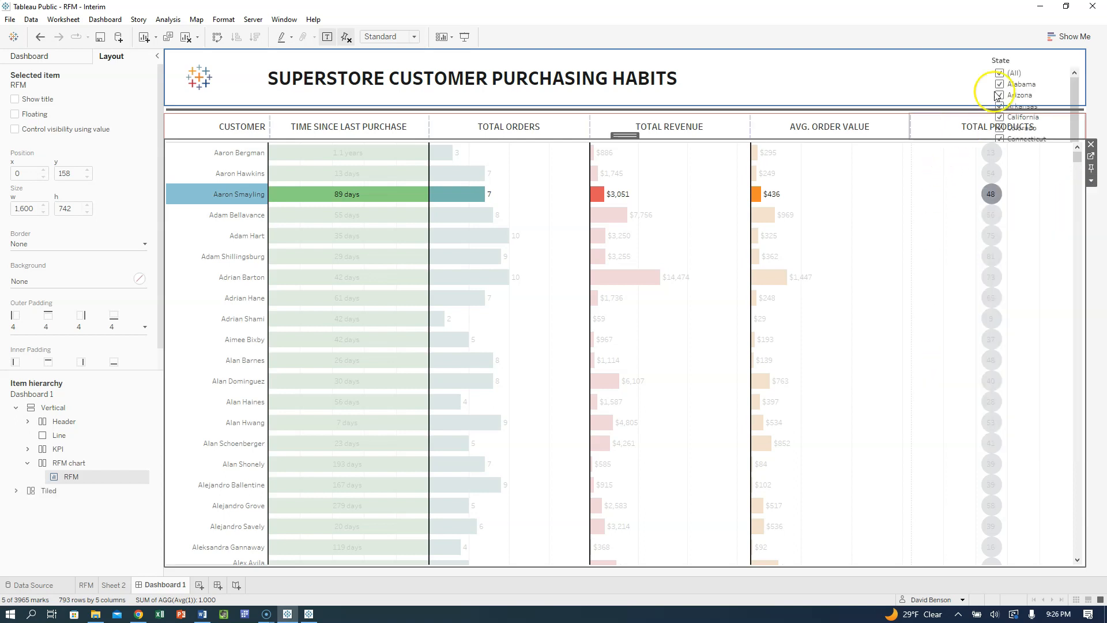
left_click(997, 95)
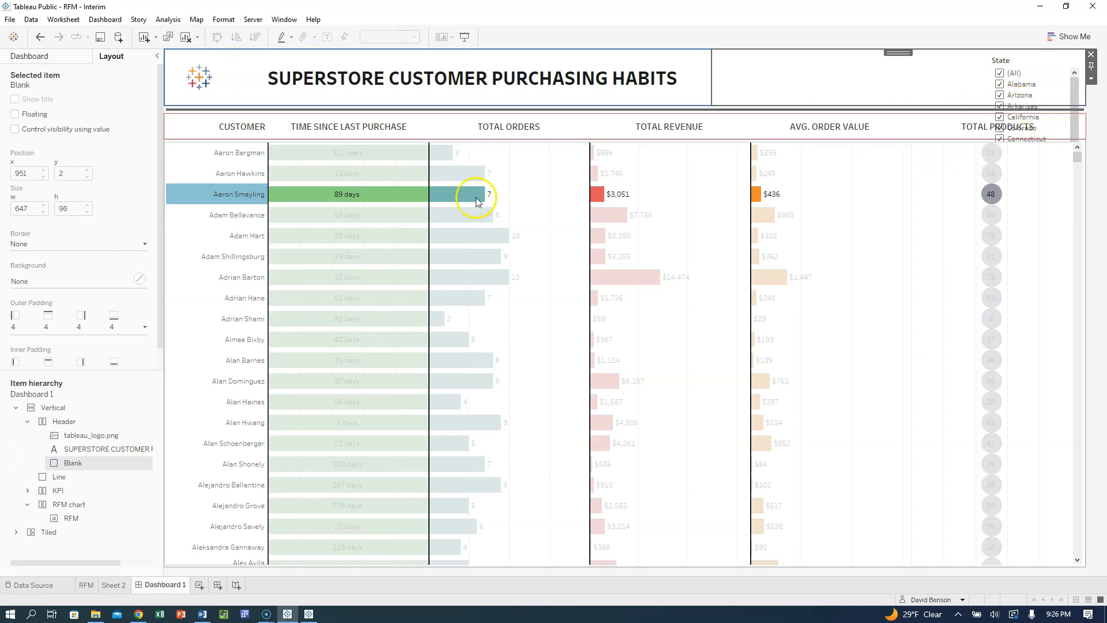
- Find the State filter inside the new Tiled container's nested Vertical container and change it to a single-value dropdown
left_click(14, 533)
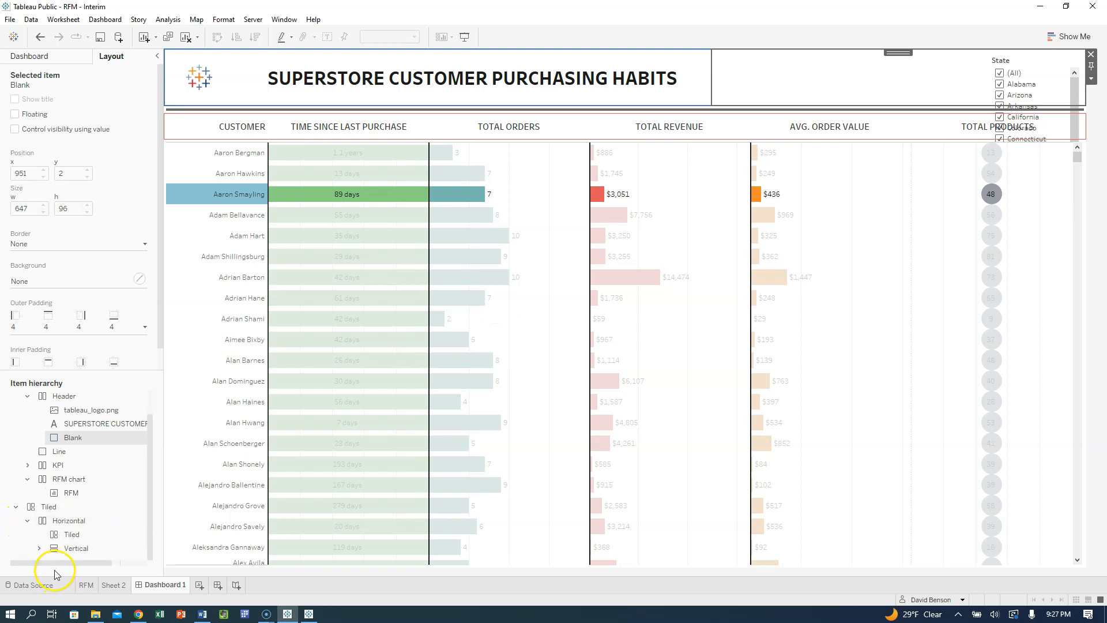
left_click(39, 547)
left_click(86, 549)
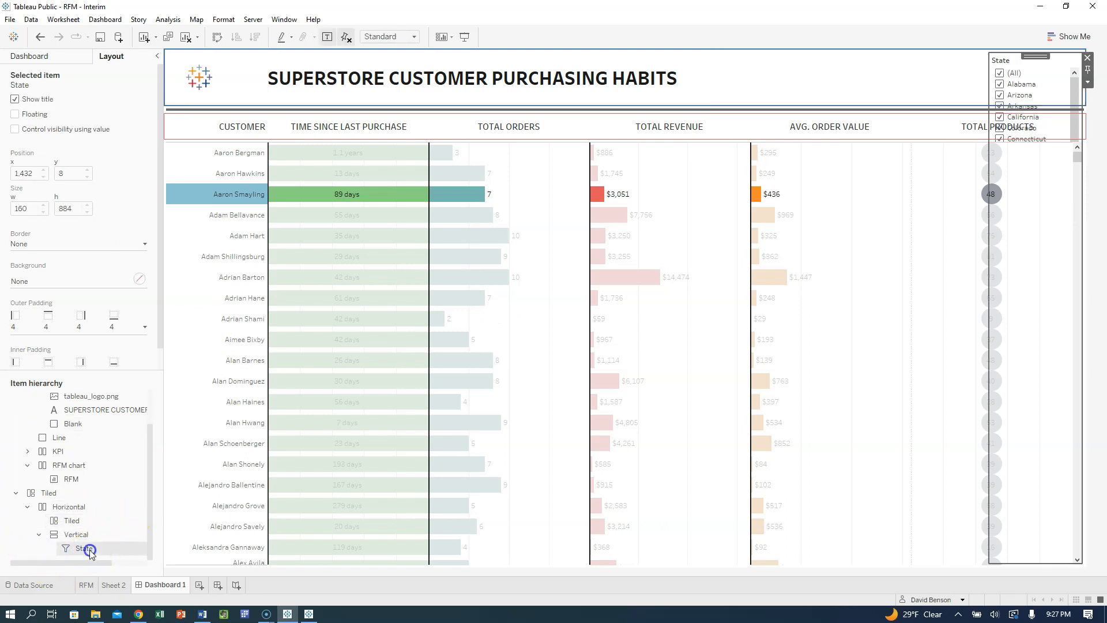
double_click(77, 549)
right_click(77, 549)
left_click(56, 548)
right_click(68, 550)
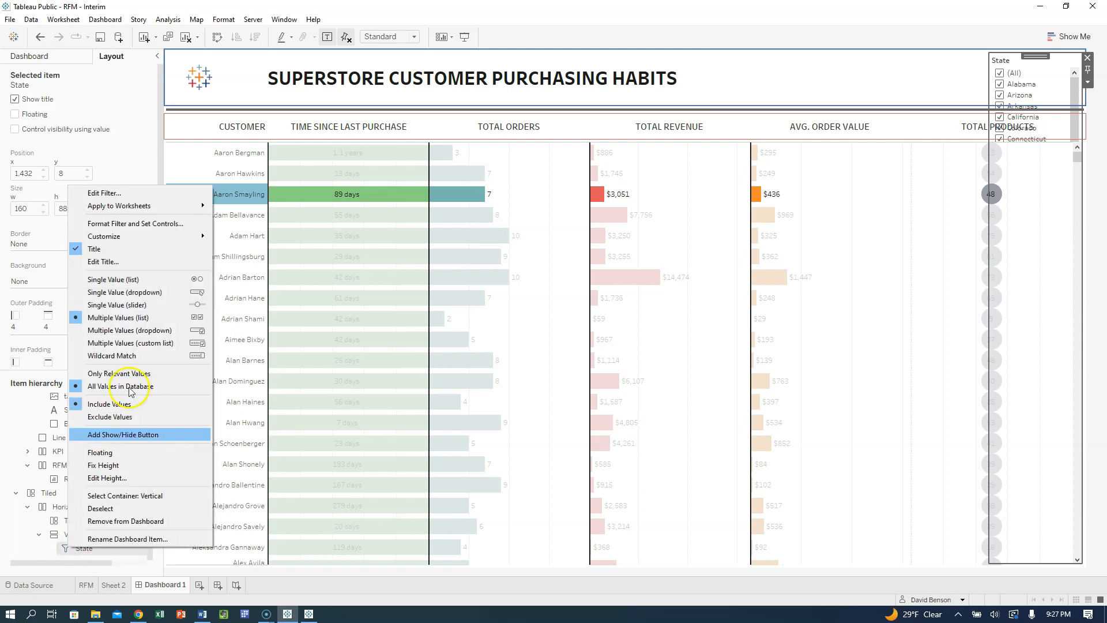
left_click(168, 293)
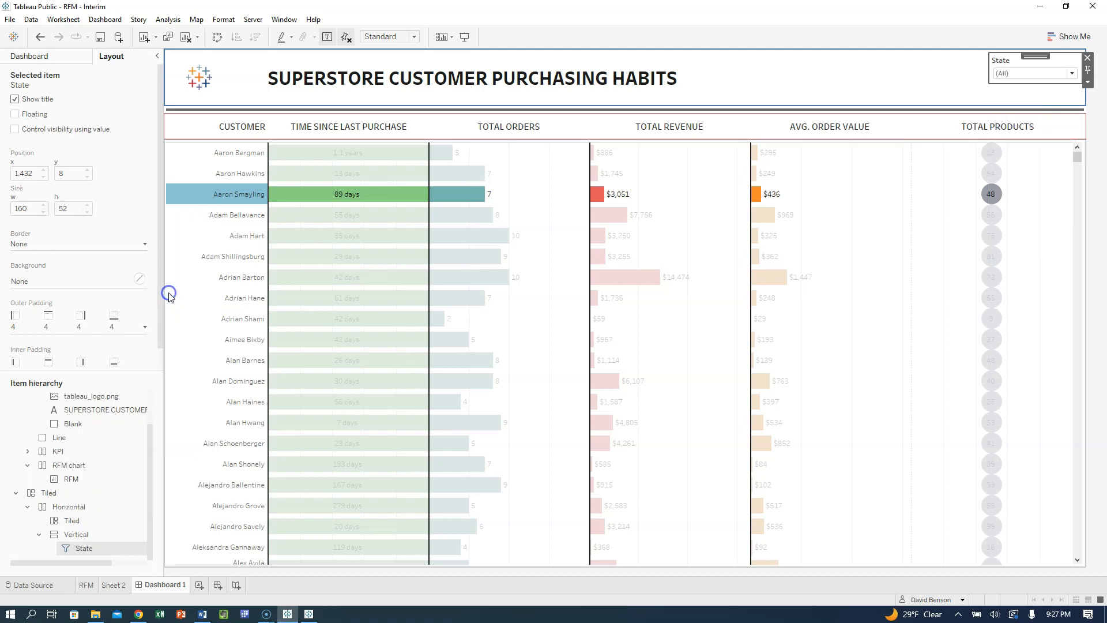
- Make the State filter floating and place it in the header beside the dashboard title, at about x 972, y 25
right_click(84, 551)
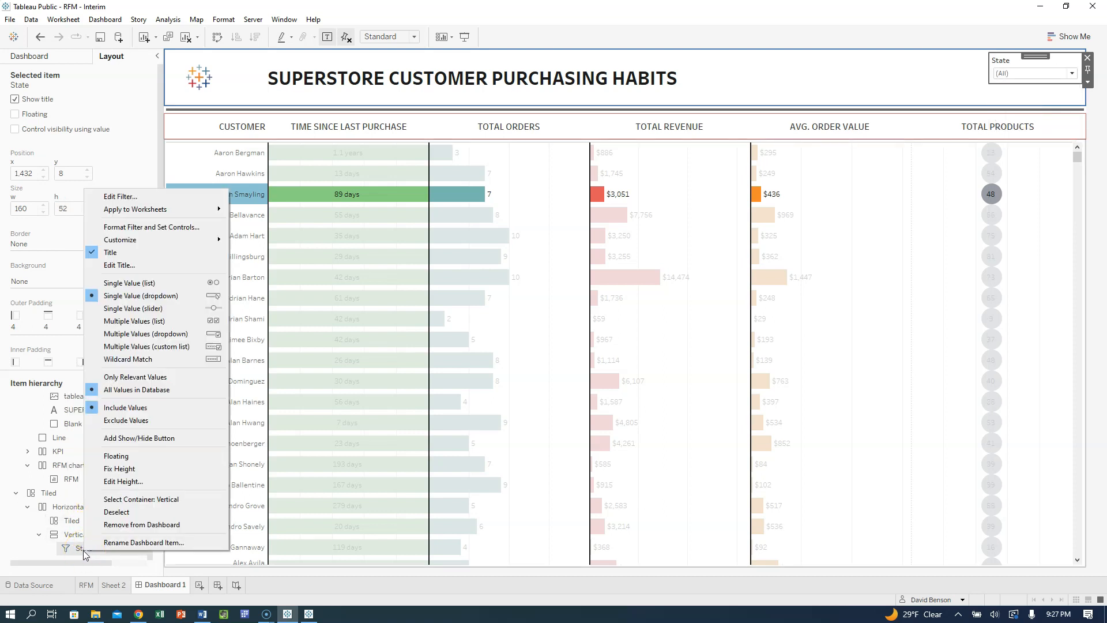
left_click(117, 455)
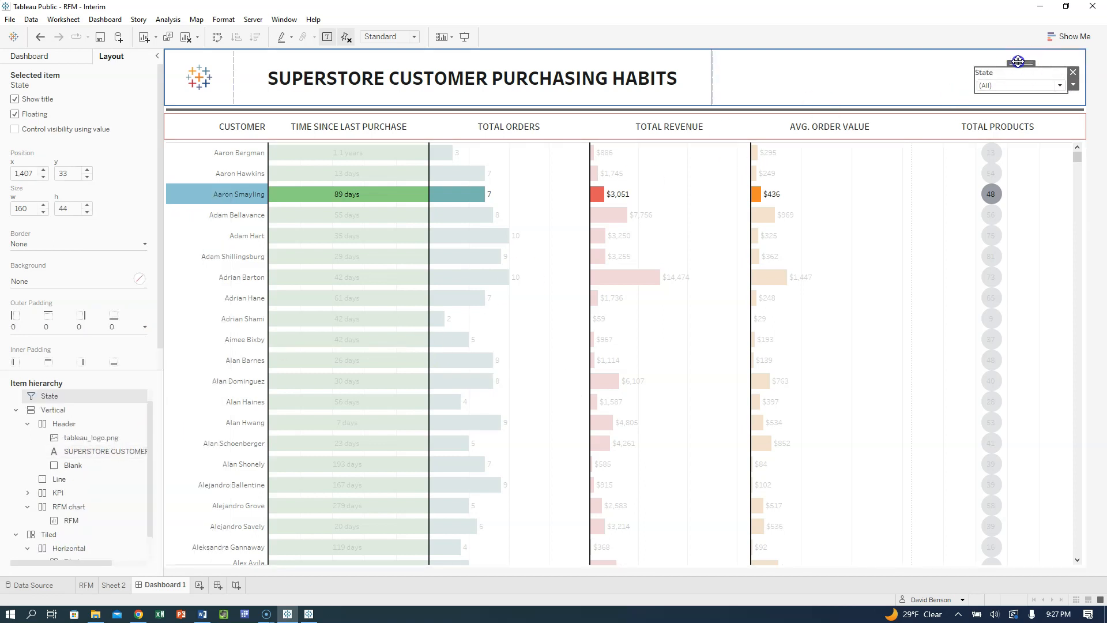
left_click_drag(1024, 63, 781, 59)
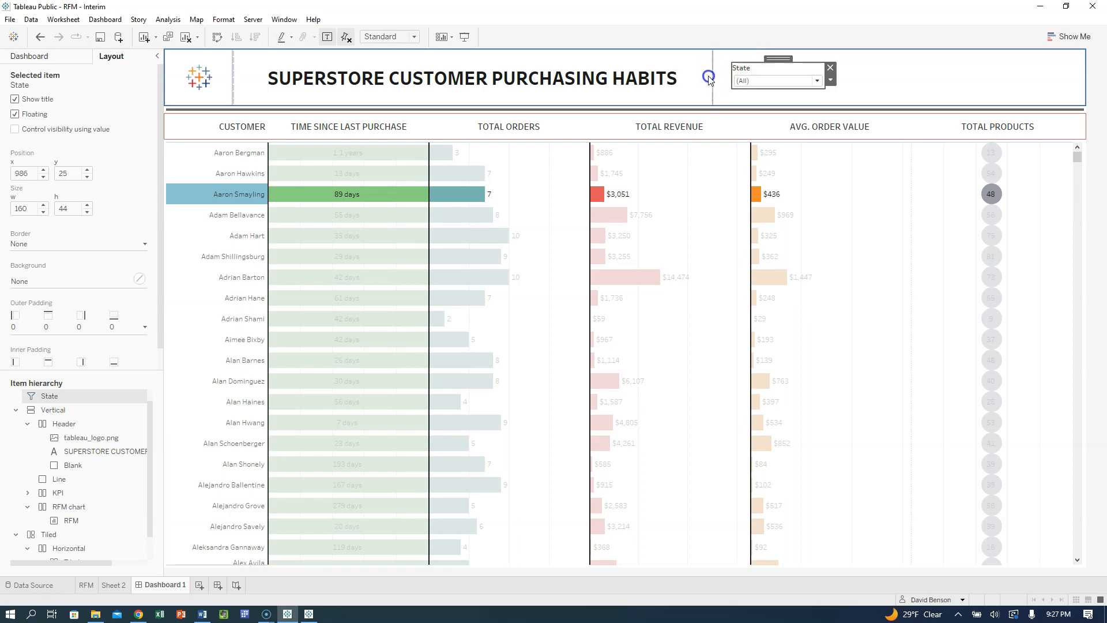
left_click(687, 82)
left_click(782, 72)
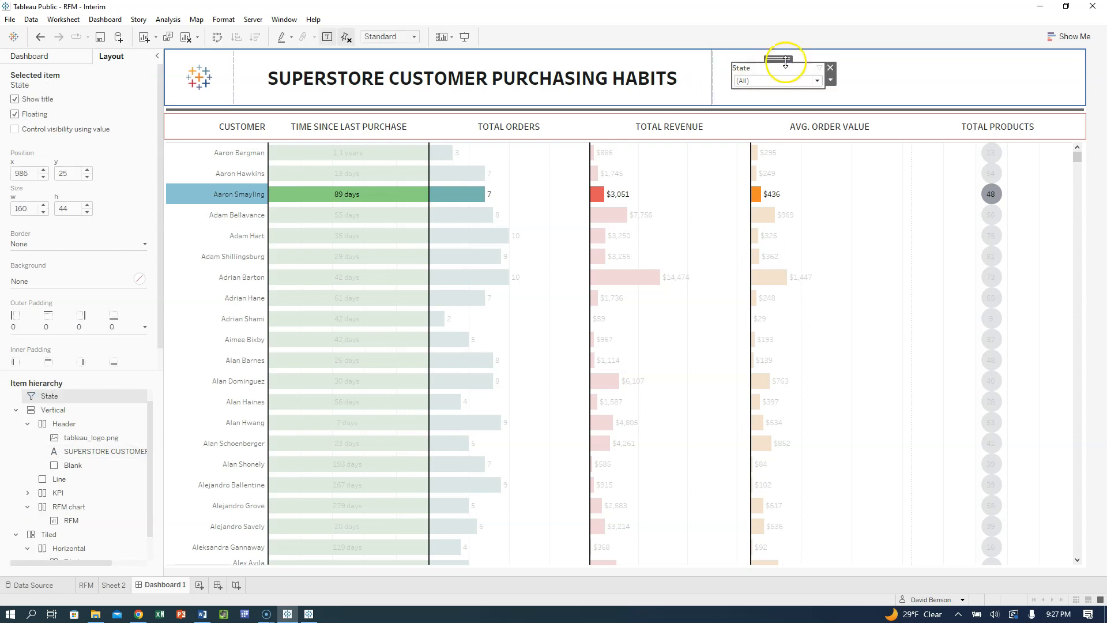
left_click_drag(782, 59, 775, 59)
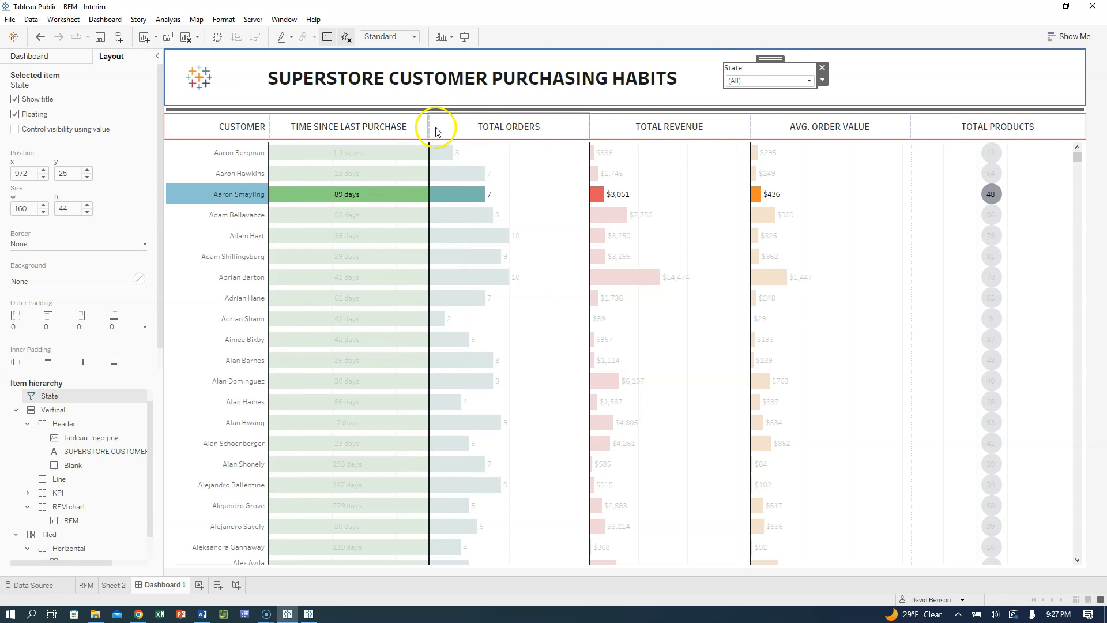
- Remove the leftover Horizontal container and the outer Tiled container that held it from the dashboard hierarchy
scroll(12, 512, "down", 1)
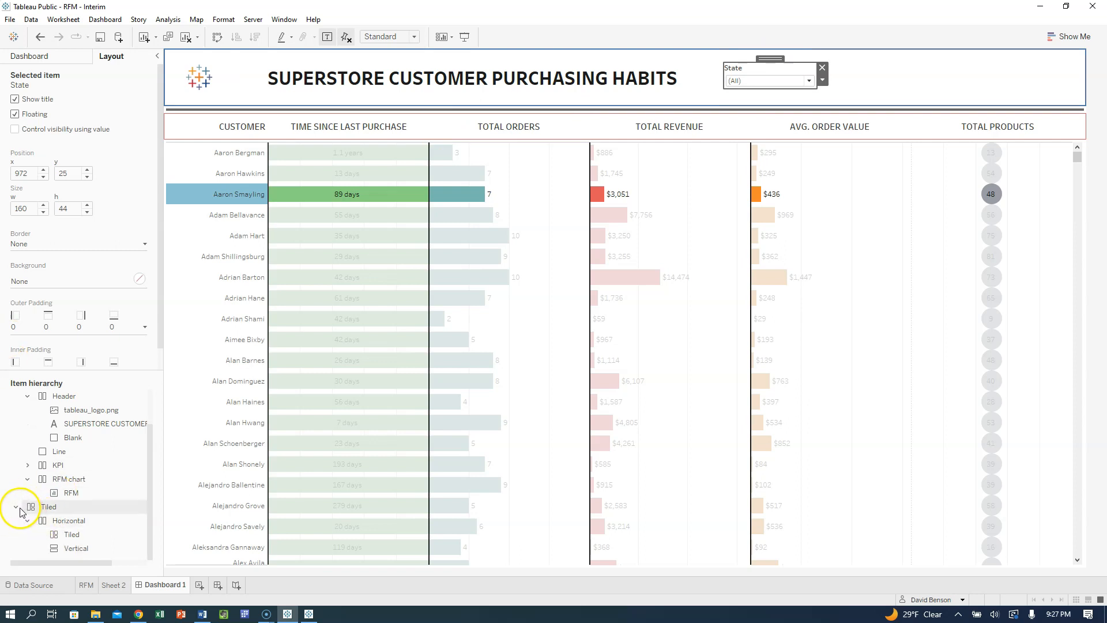
left_click(16, 506)
left_click(48, 545)
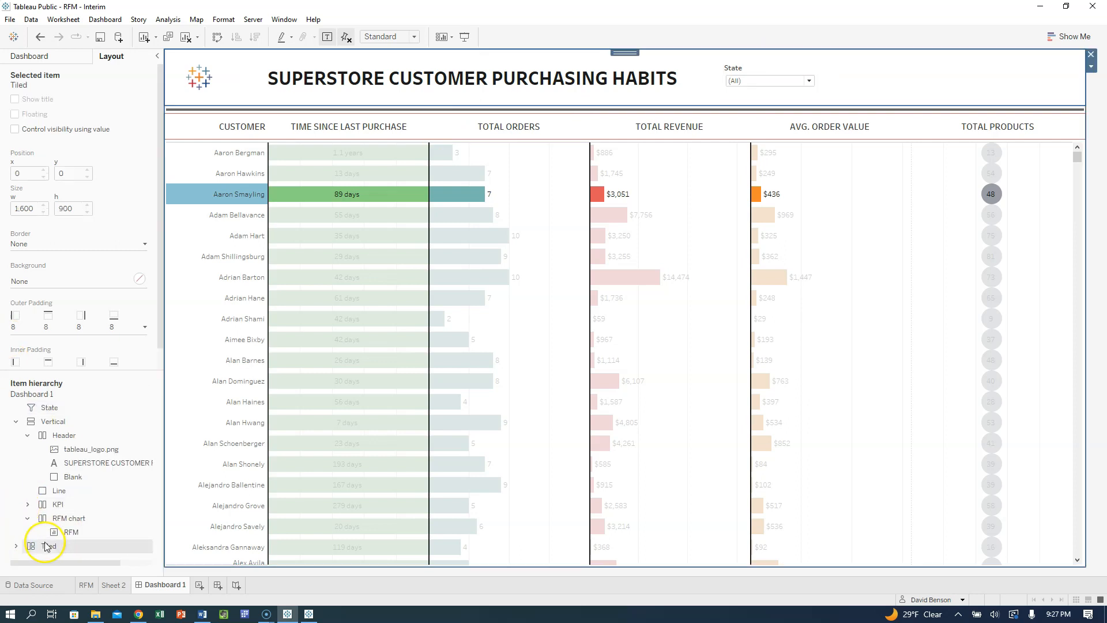
left_click(16, 546)
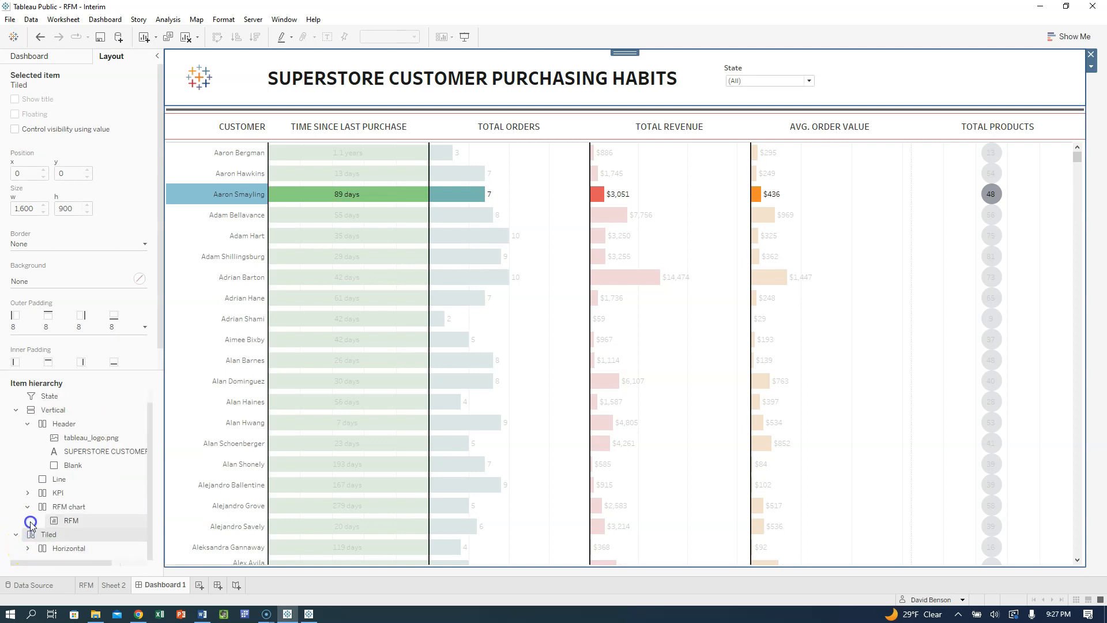
right_click(59, 549)
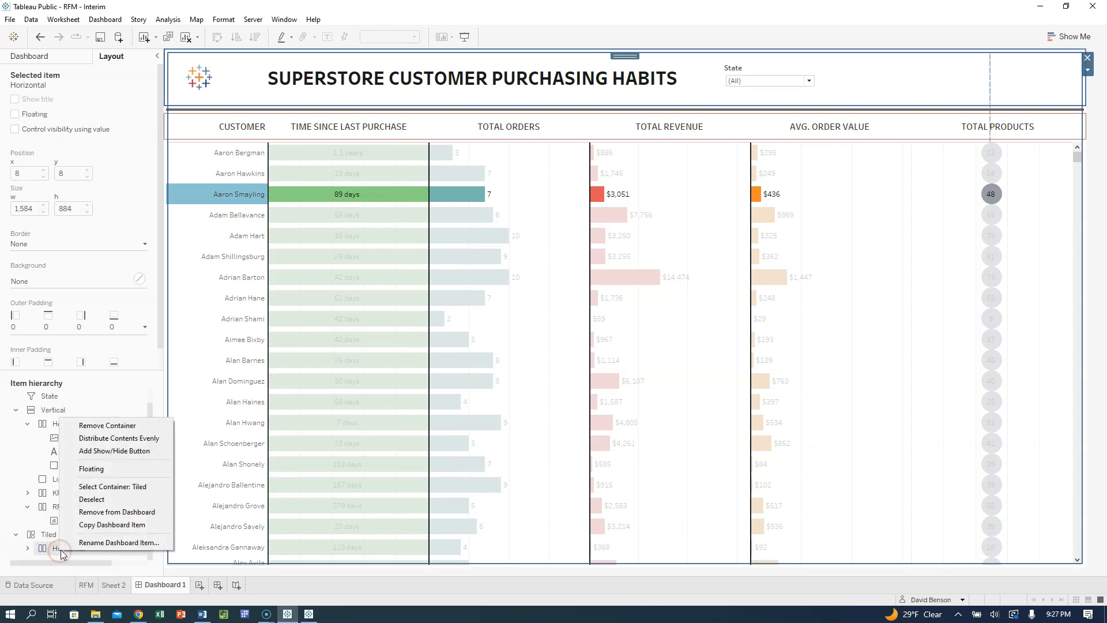
left_click(98, 425)
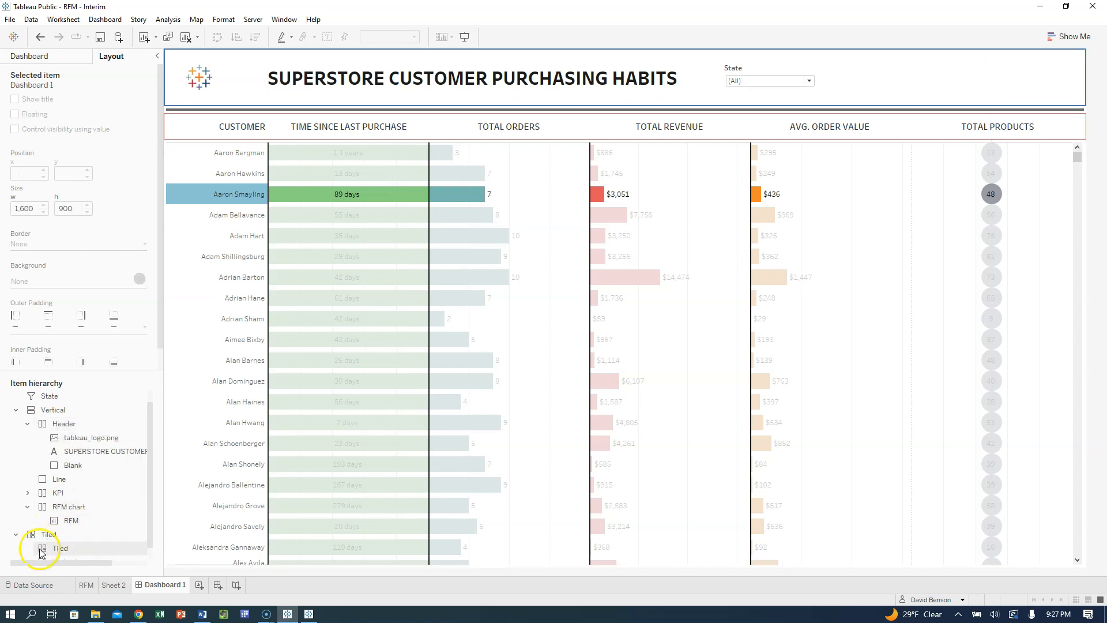
scroll(41, 553, "down", 1)
right_click(34, 521)
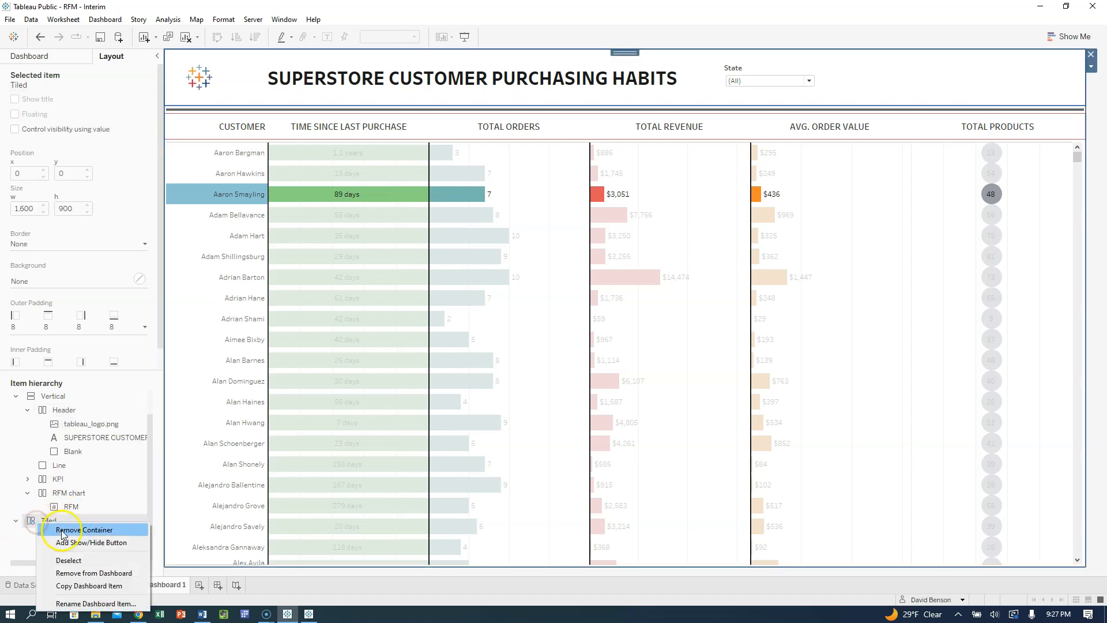
left_click(84, 530)
- Remove the remaining leftover Tiled and empty Vertical containers at the end of the dashboard hierarchy
left_click(41, 550)
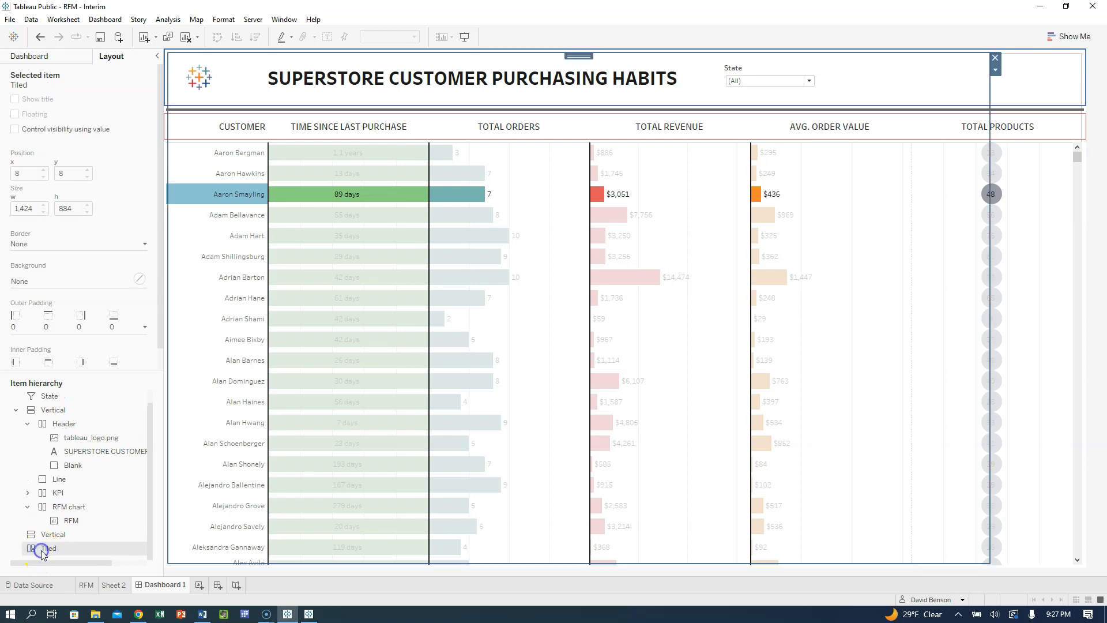
right_click(42, 553)
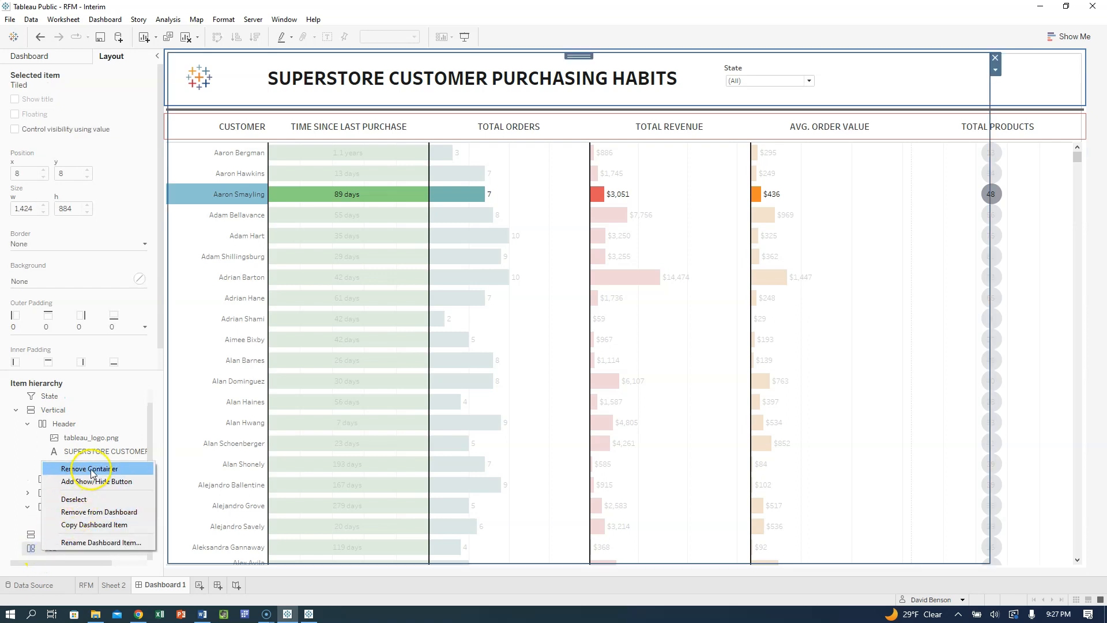
left_click(107, 463)
left_click(48, 548)
right_click(48, 547)
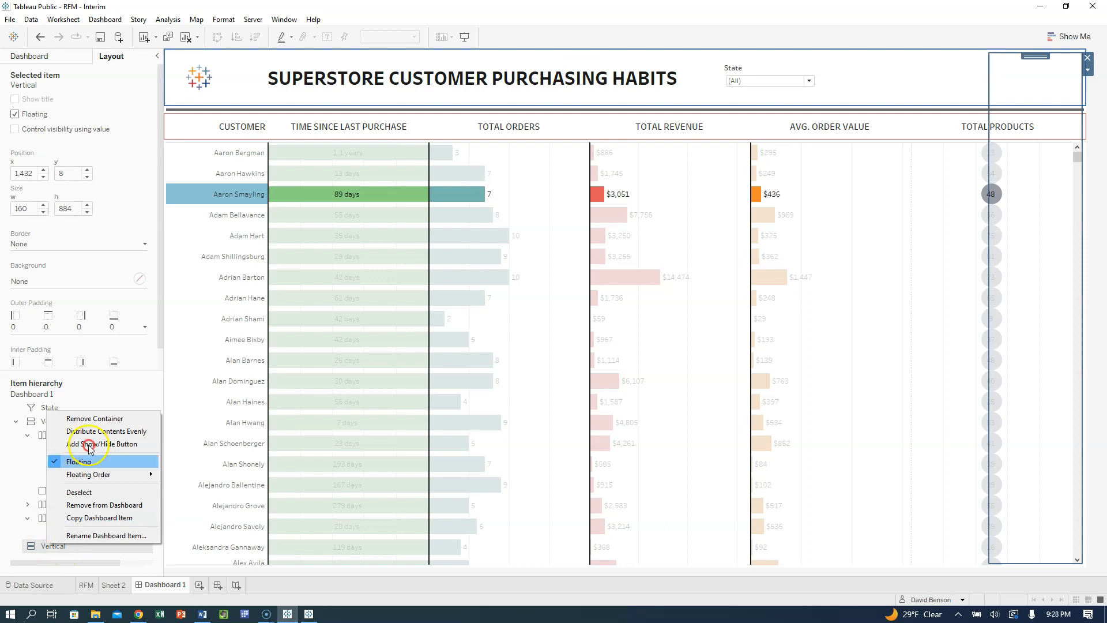
left_click(95, 419)
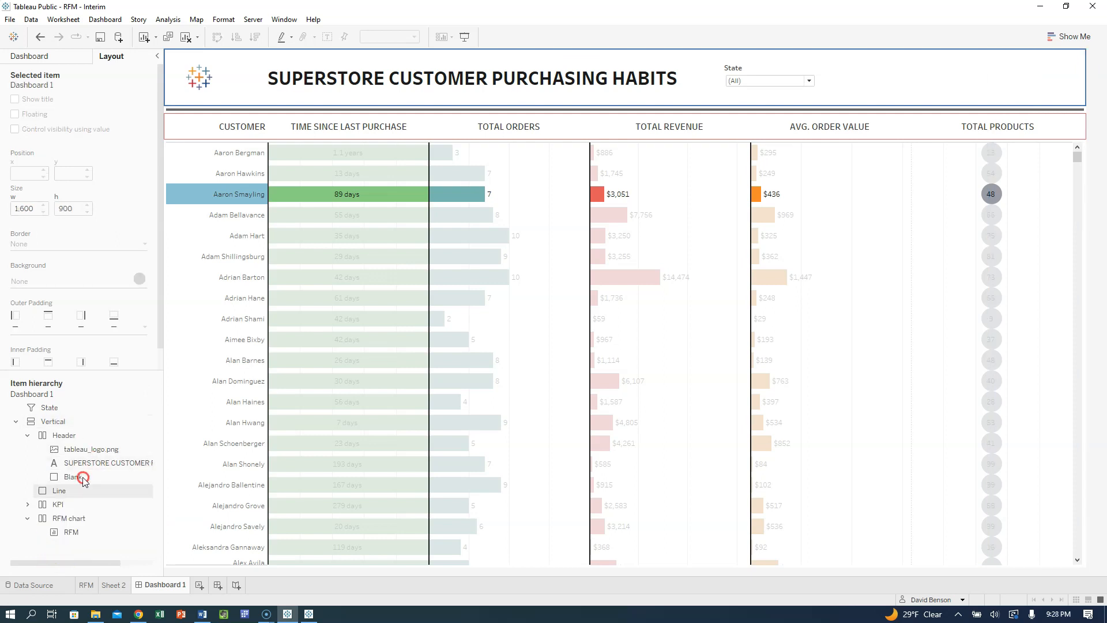
left_click(68, 518)
right_click(69, 518)
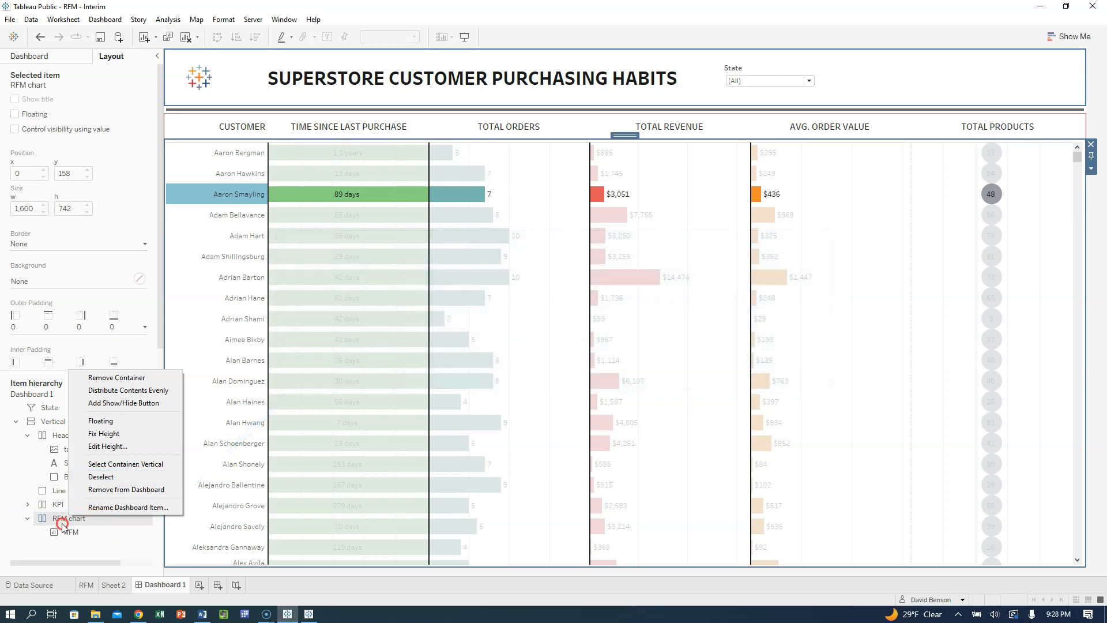
left_click(1091, 168)
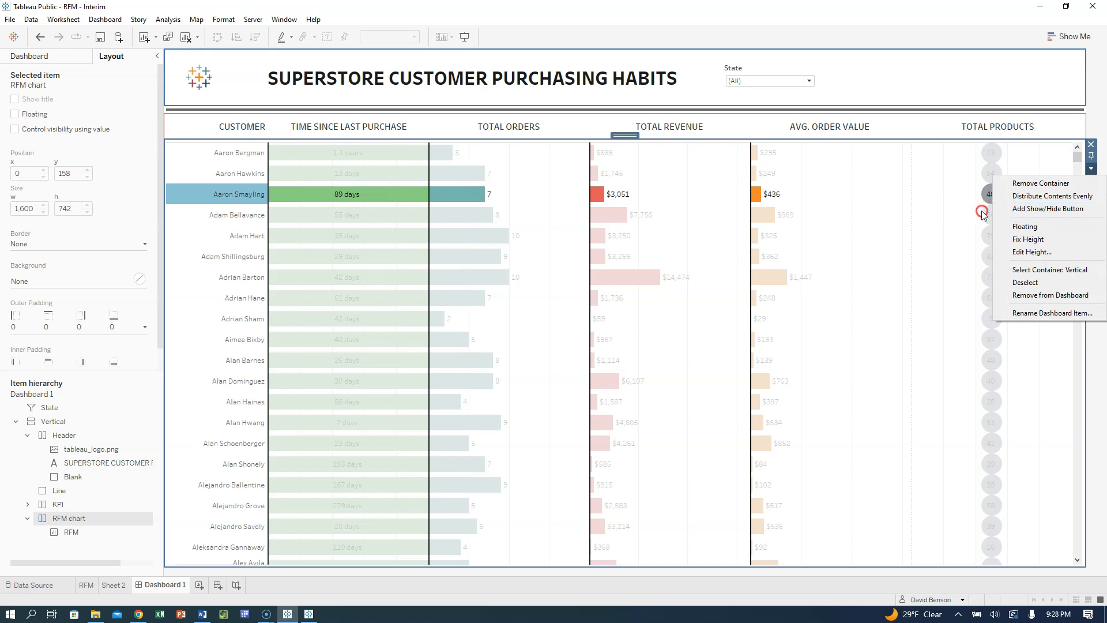
left_click(1041, 210)
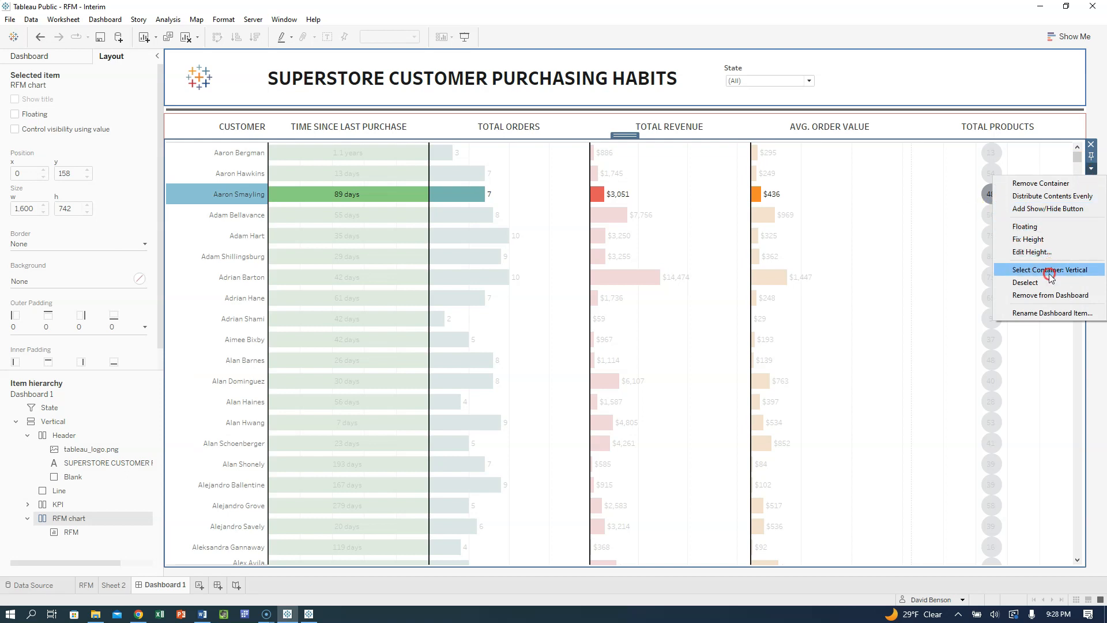
- Clear the highlighted customer row in the RFM chart and add the chart's Year of Order Date filter to the dashboard
left_click(408, 197)
left_click(409, 197)
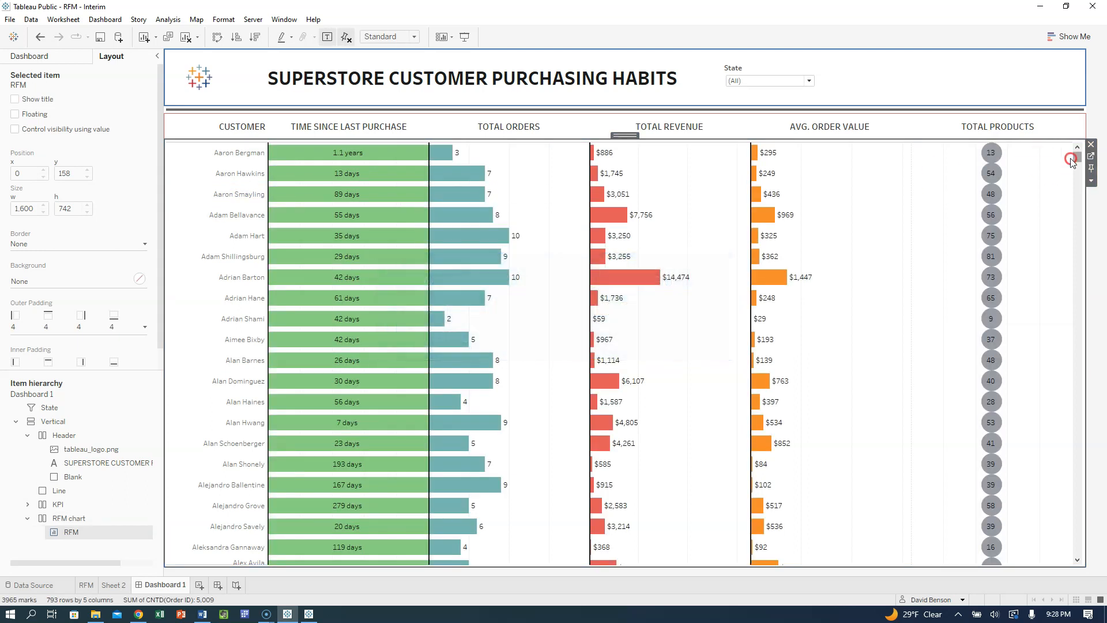
left_click(1091, 182)
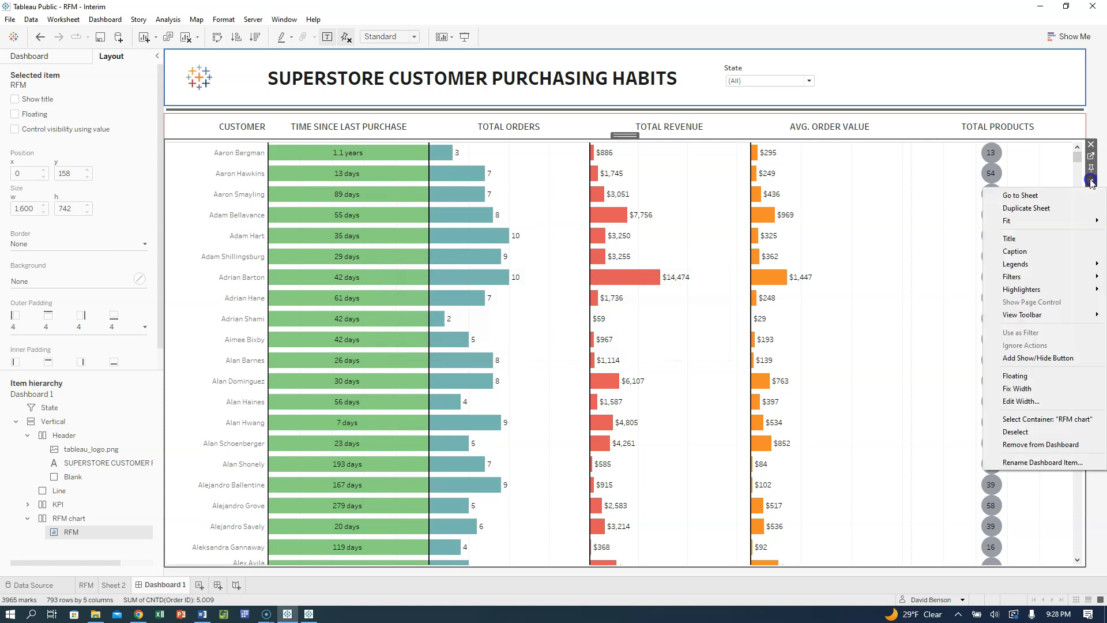
left_click(1024, 280)
left_click(916, 320)
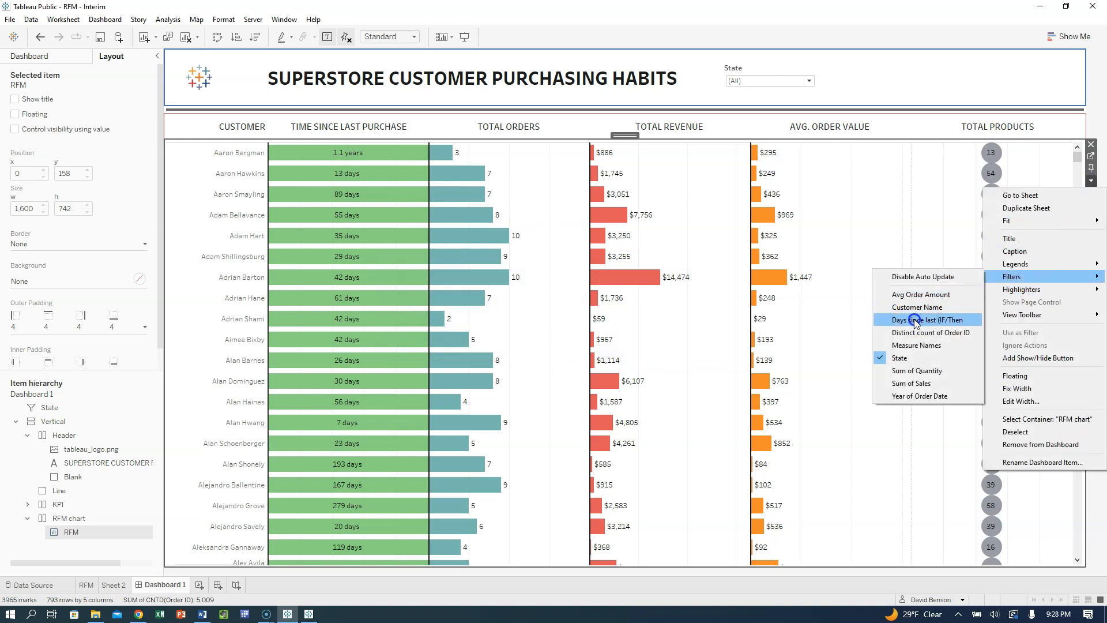
left_click(907, 398)
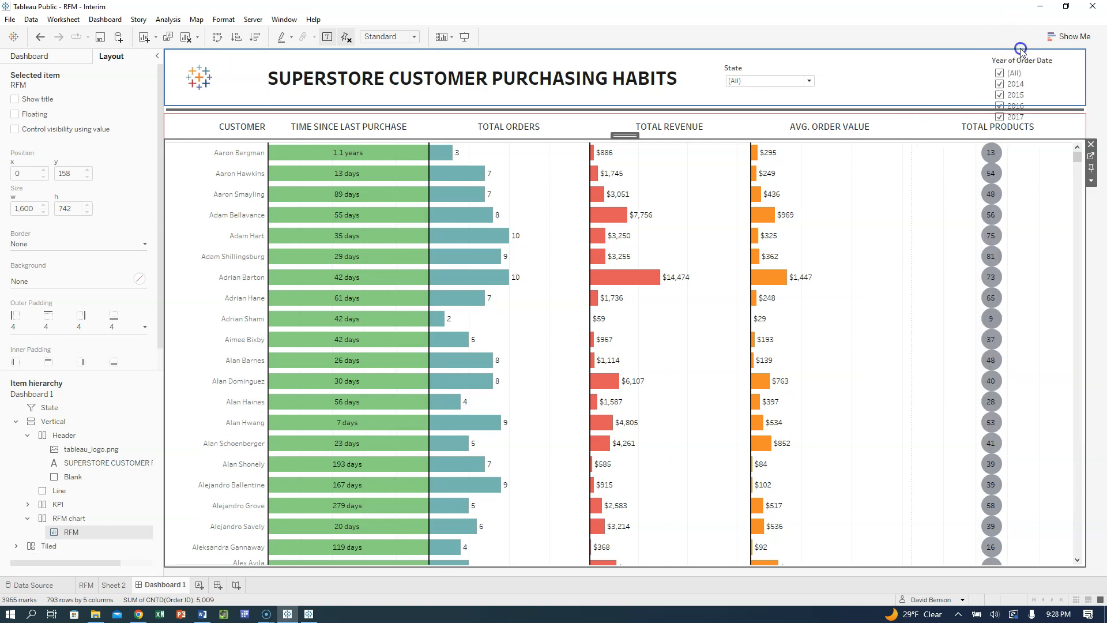
- Find the Year of Order Date filter inside the new Tiled container's nested Vertical container and change it to a single-value dropdown
left_click(33, 547)
left_click(17, 547)
scroll(17, 548, "down", 1)
left_click(28, 547)
scroll(32, 549, "down", 1)
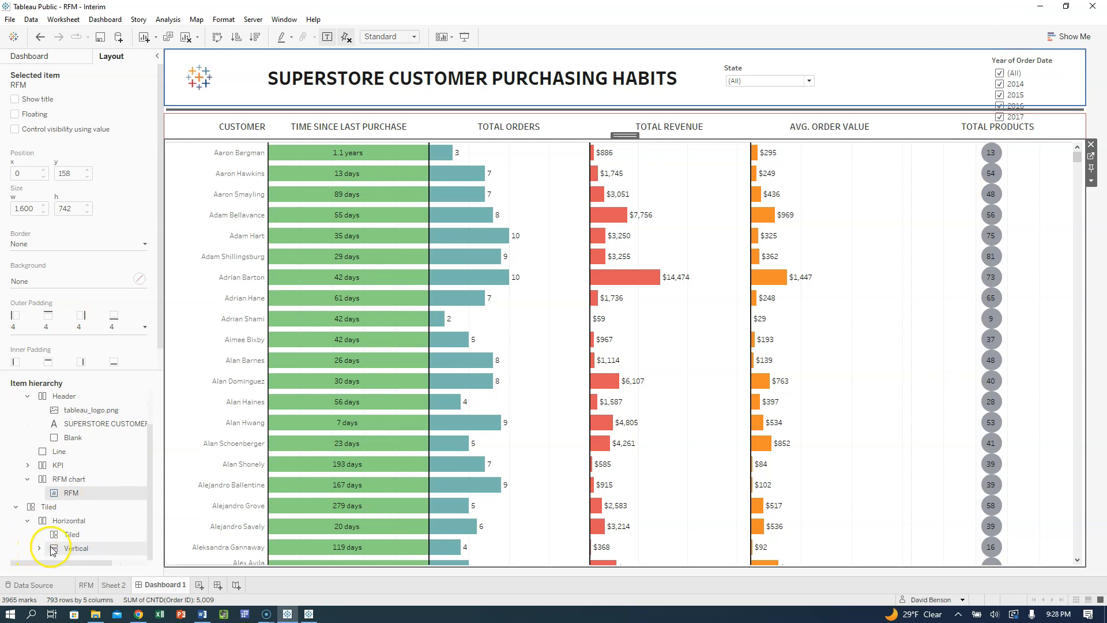
left_click(67, 551)
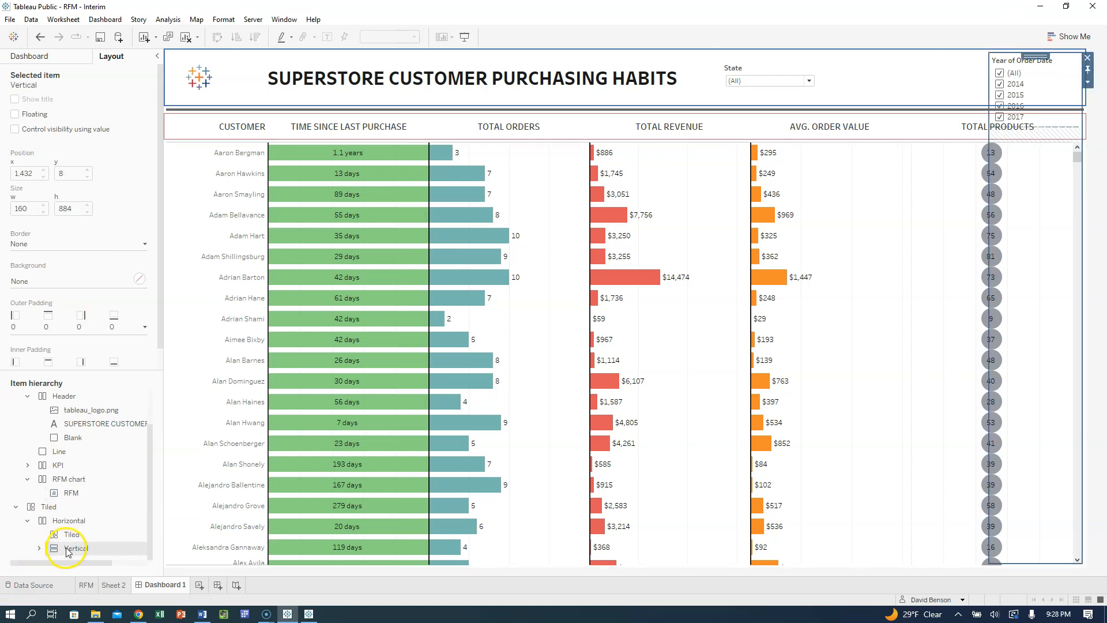
left_click(40, 548)
scroll(57, 542, "down", 1)
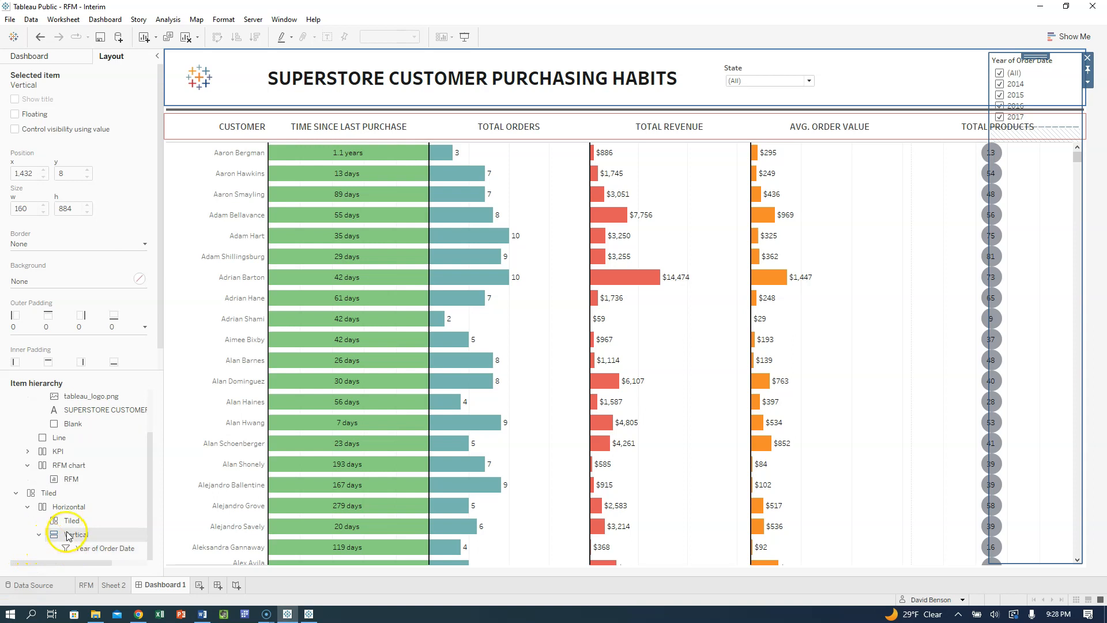
left_click(75, 550)
right_click(83, 551)
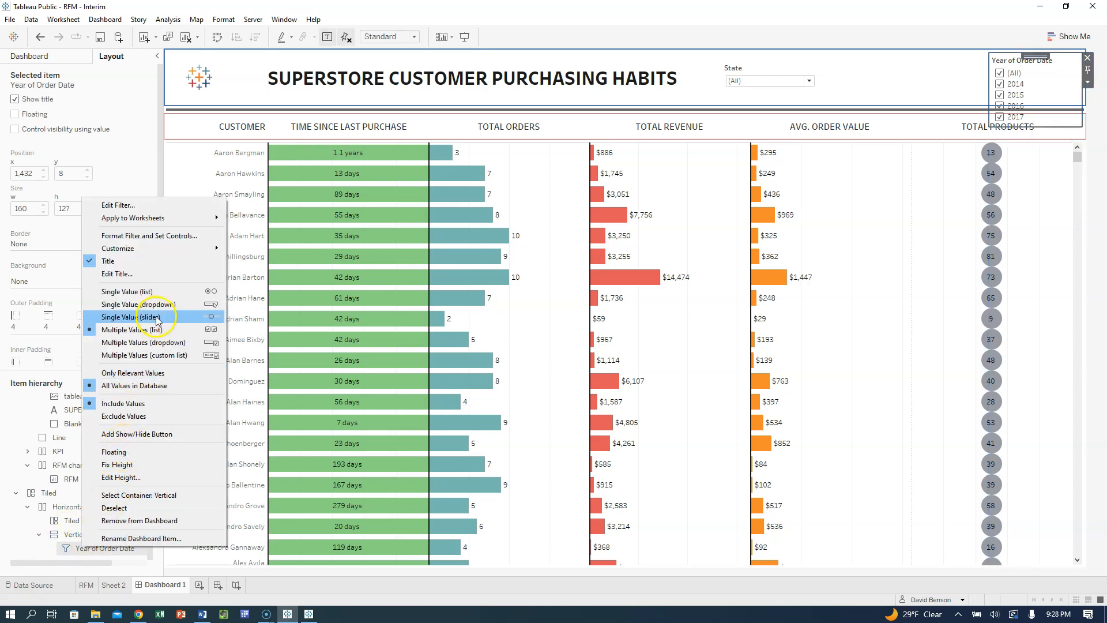
left_click(161, 304)
- Make the Year of Order Date filter floating and place it beside the State filter in the dashboard header
right_click(88, 549)
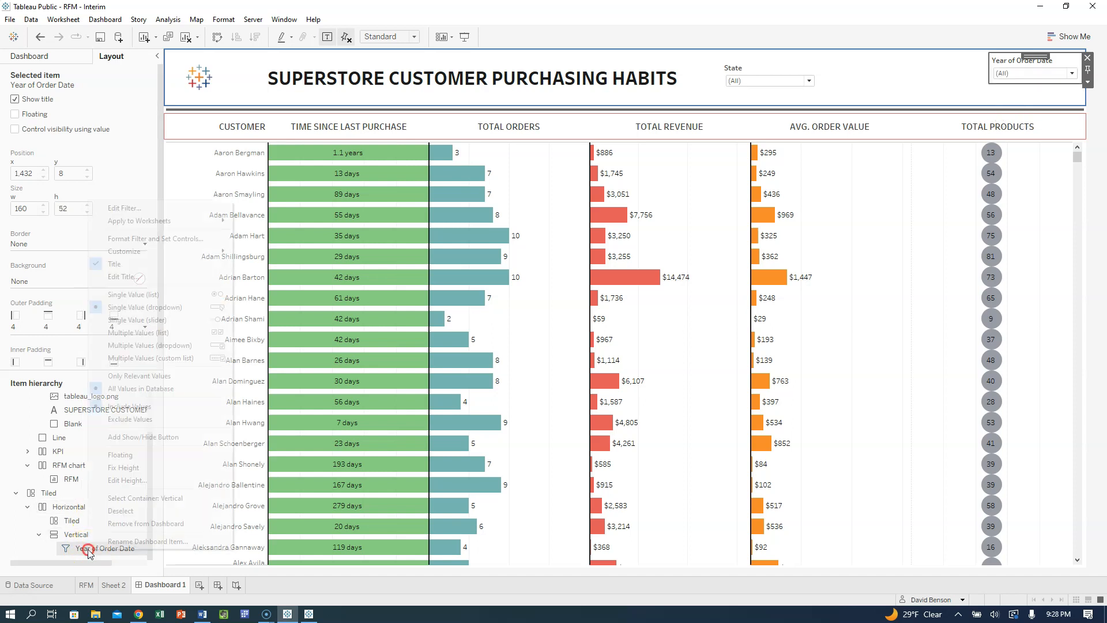
left_click(147, 455)
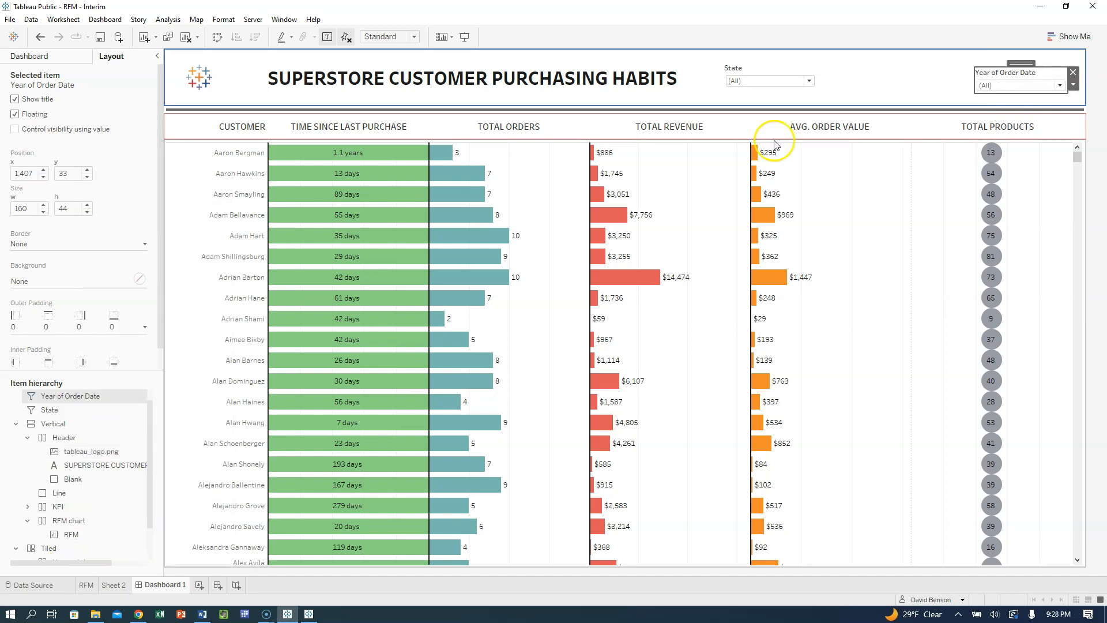
left_click_drag(1022, 60, 876, 58)
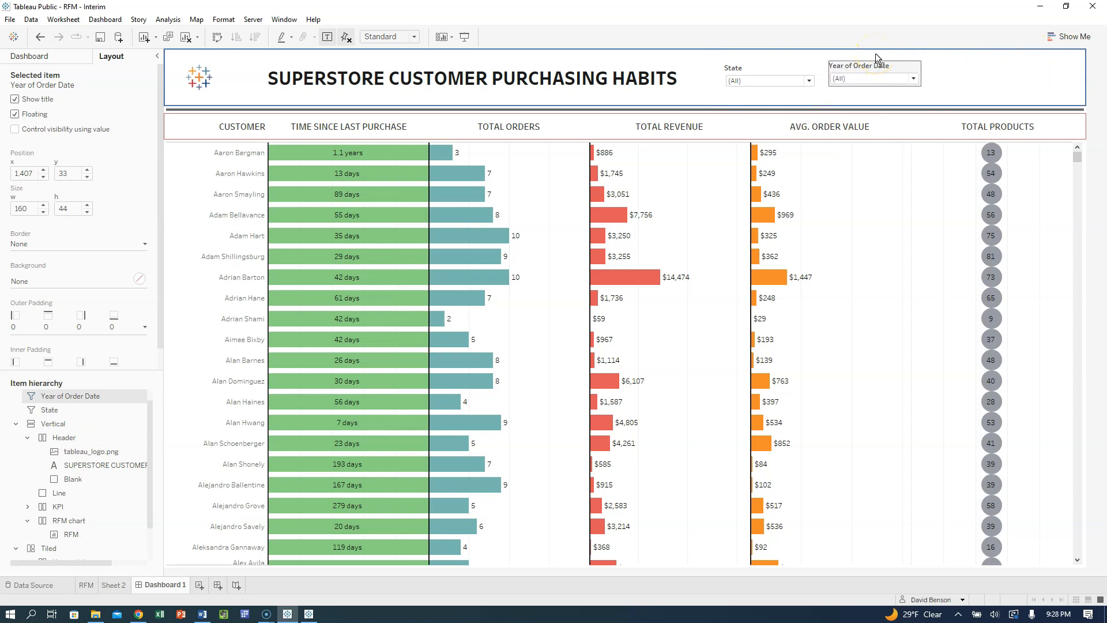
left_click(876, 79)
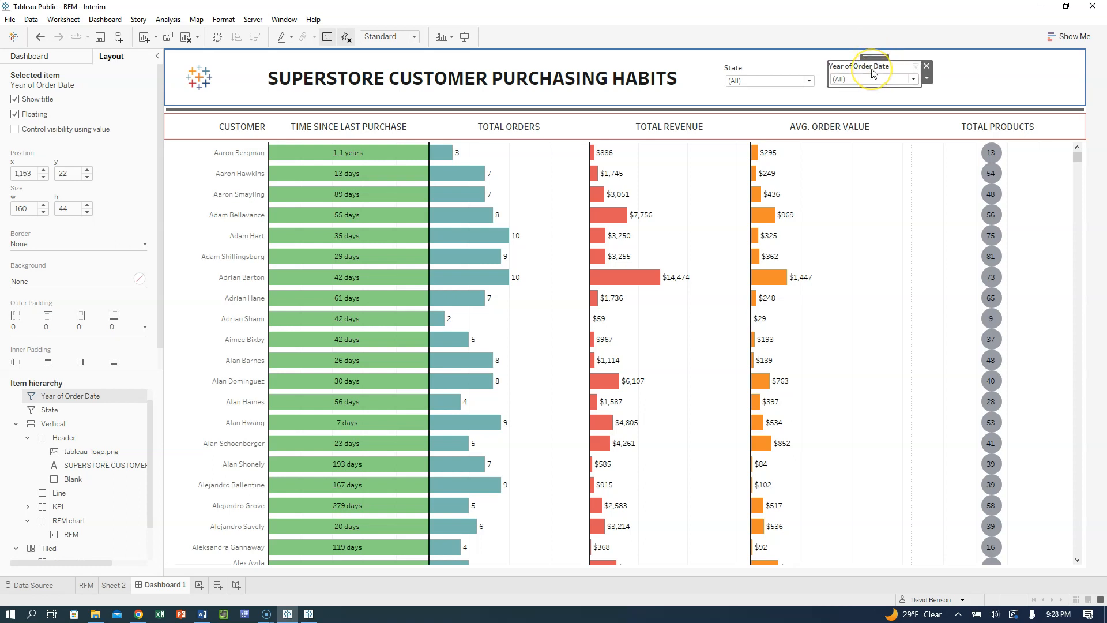
- Shorten the Year of Order Date filter's title to Year
double_click(873, 72)
left_click_drag(430, 253, 472, 252)
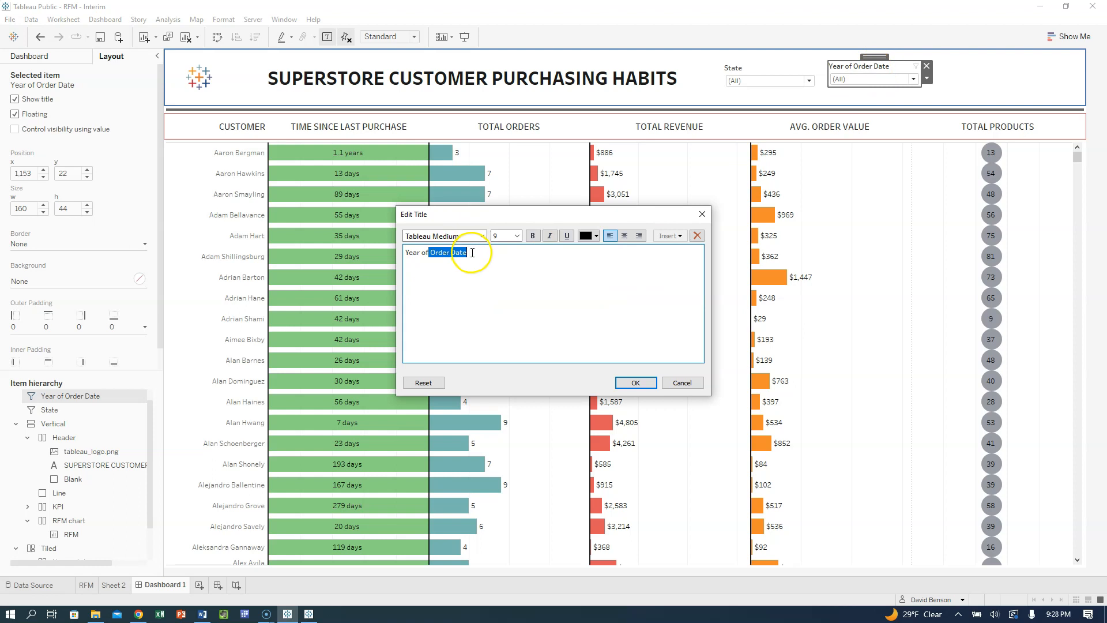
key("BackSpace")
key("BackSpace")
key("BackSpace")
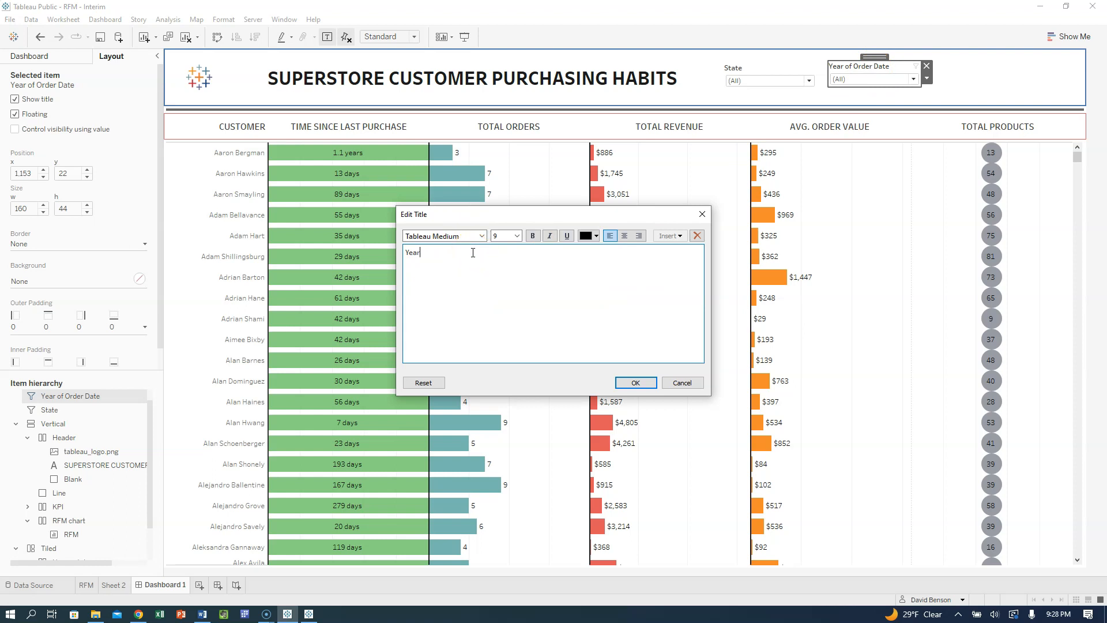
left_click(635, 383)
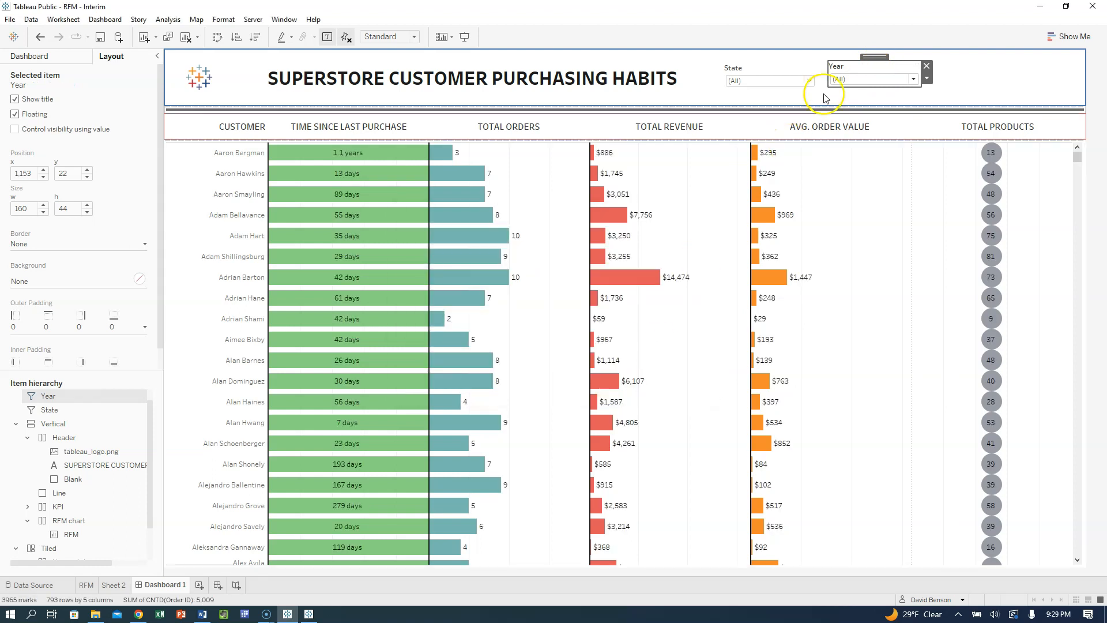
- Check the State filter's position and set the Year filter's y position to 25 so both filters line up
left_click(779, 69)
left_click(68, 174)
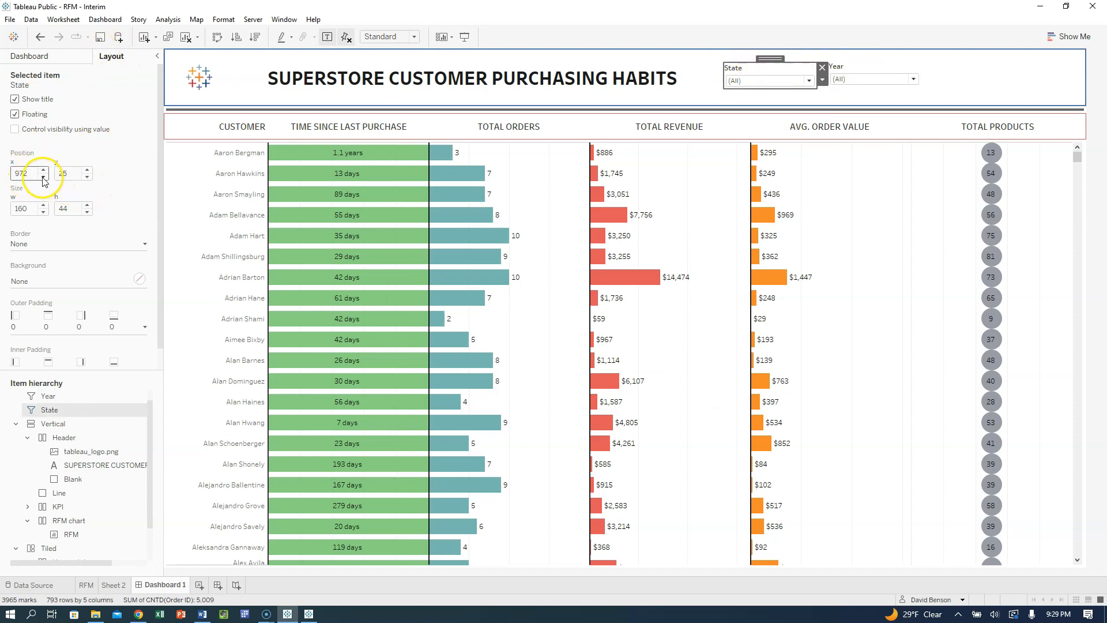
left_click(862, 80)
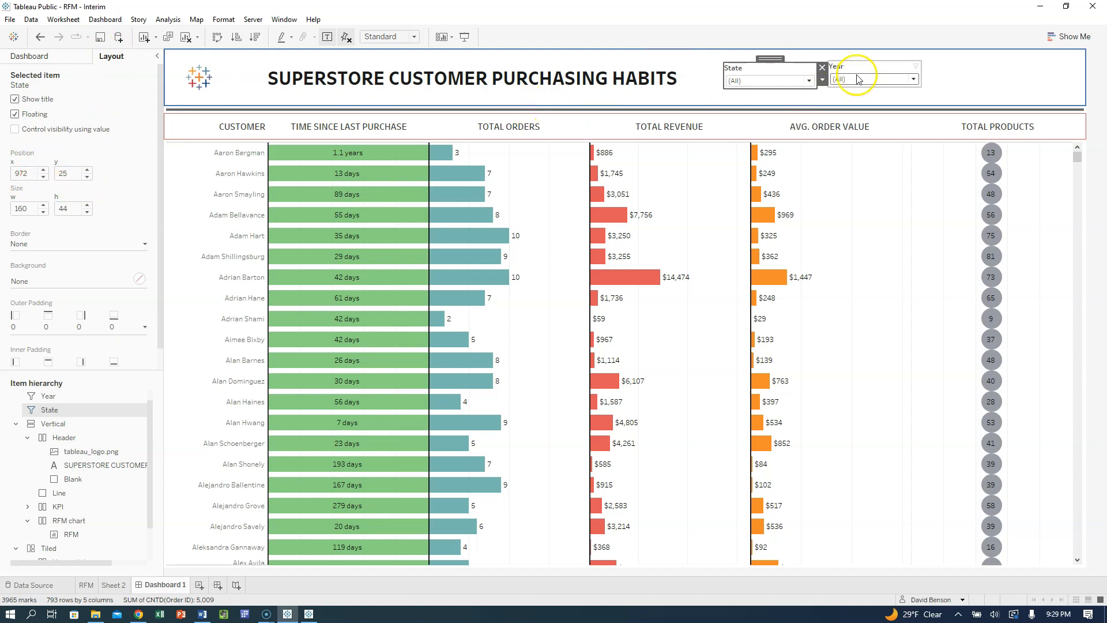
left_click(859, 79)
left_click(102, 163)
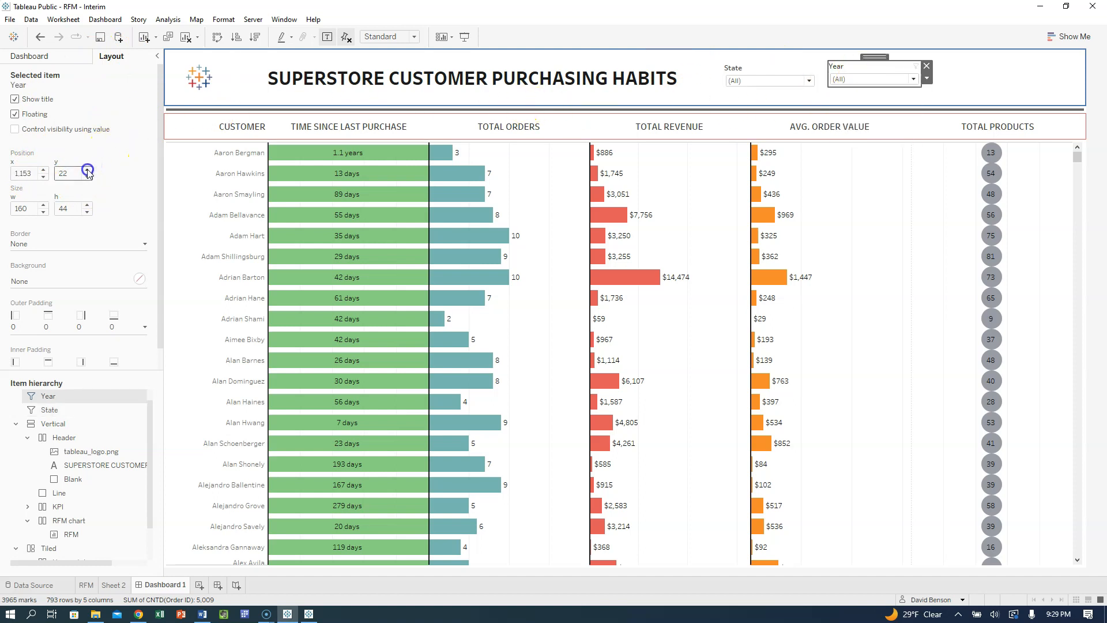
left_click(87, 171)
left_click(87, 170)
left_click(87, 170)
left_click(780, 69)
left_click(852, 68)
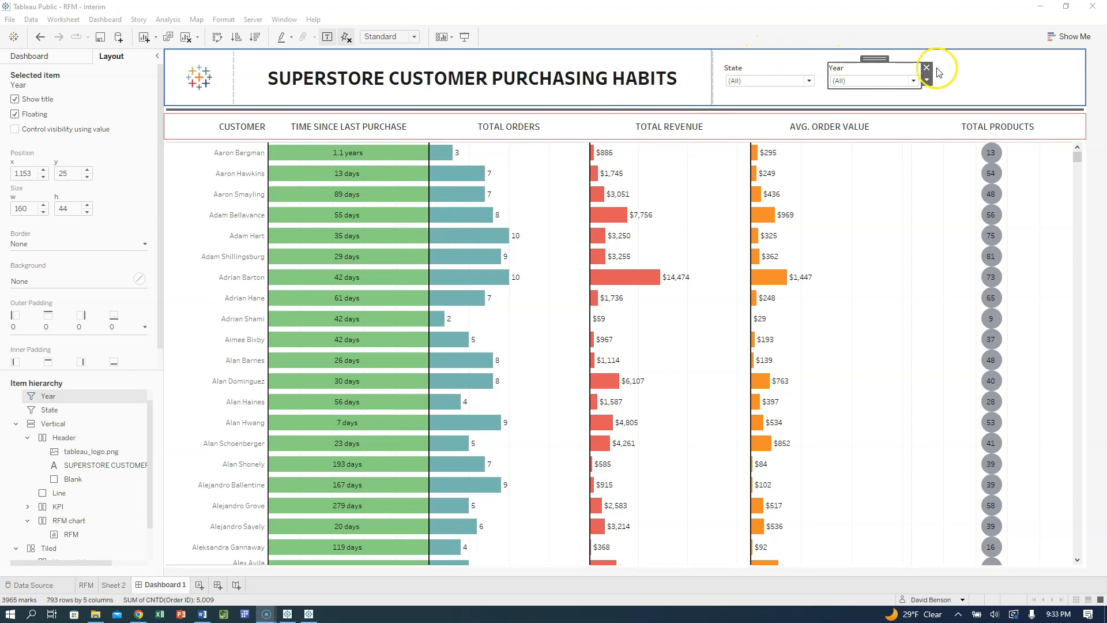
left_click(772, 12)
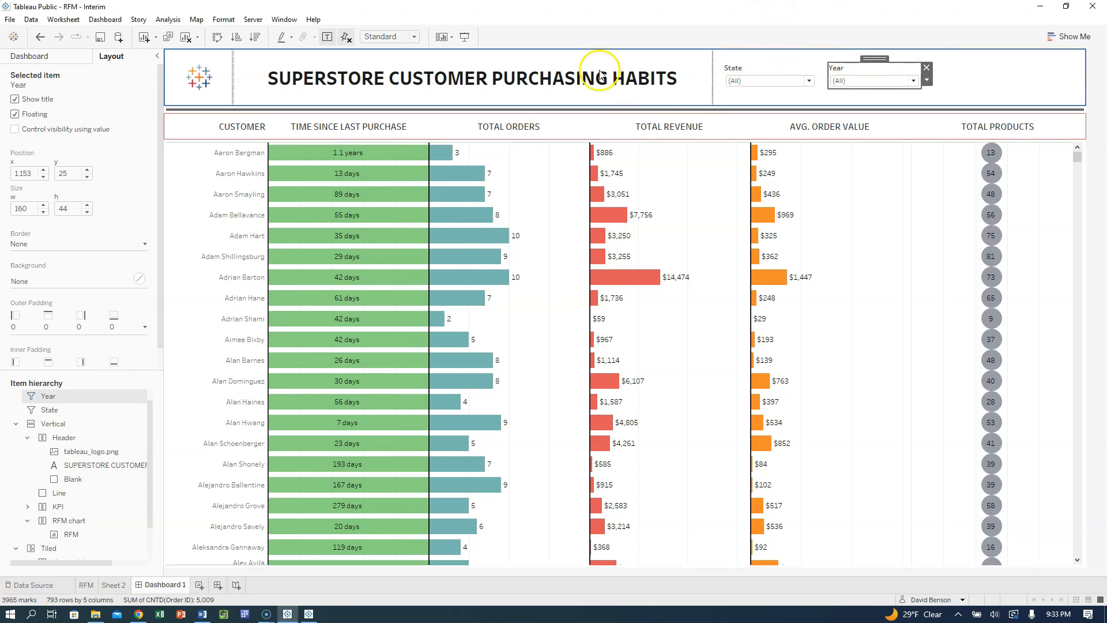
left_click(975, 81)
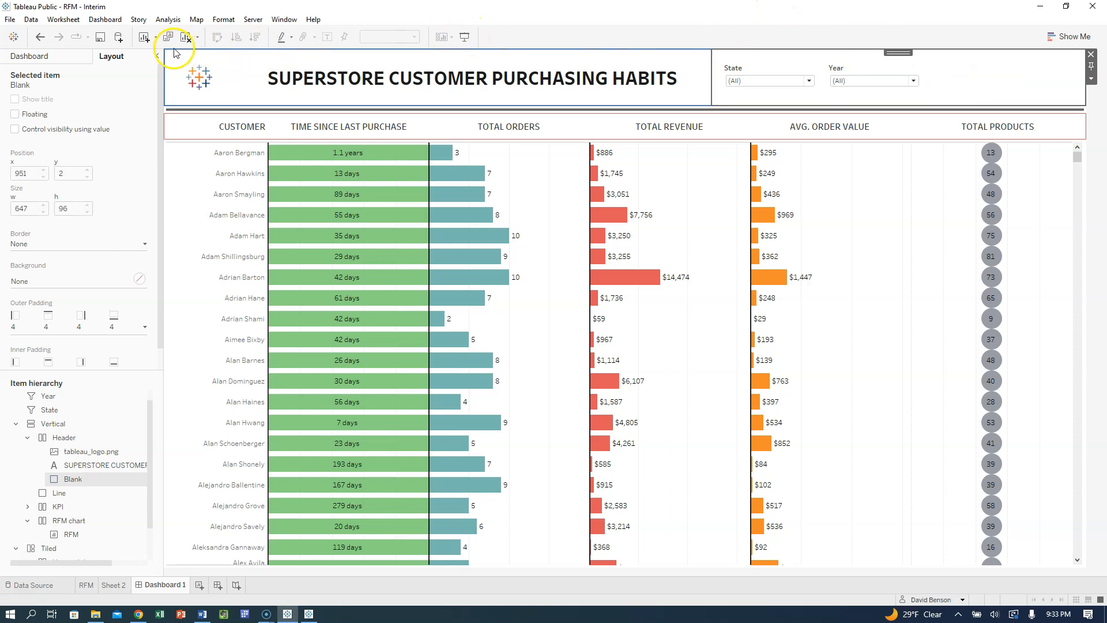
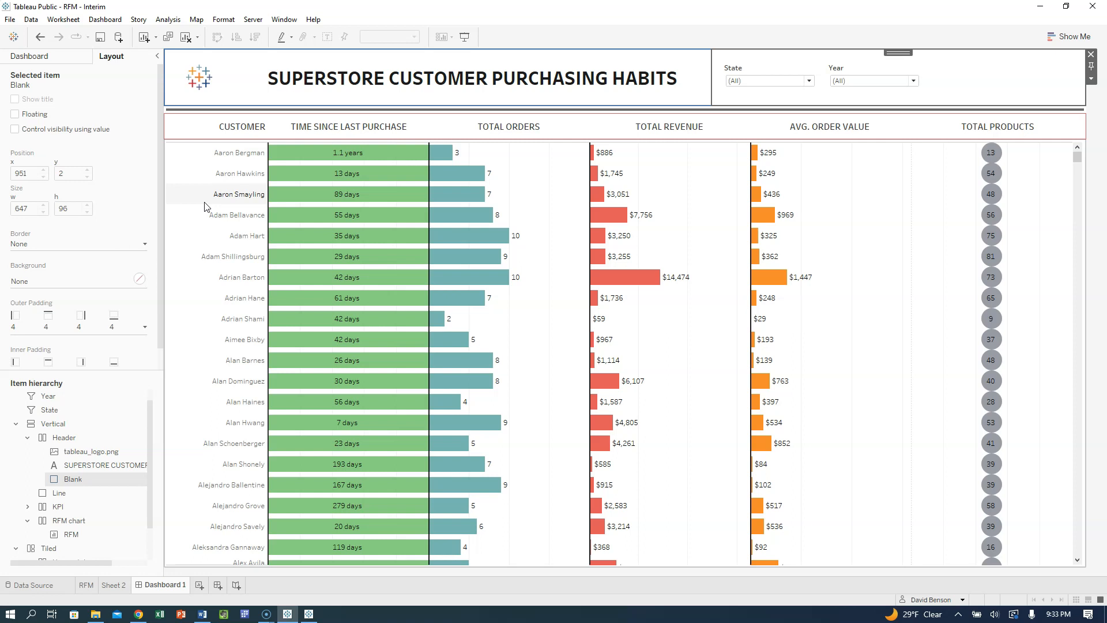
scroll(86, 461, "down", 3)
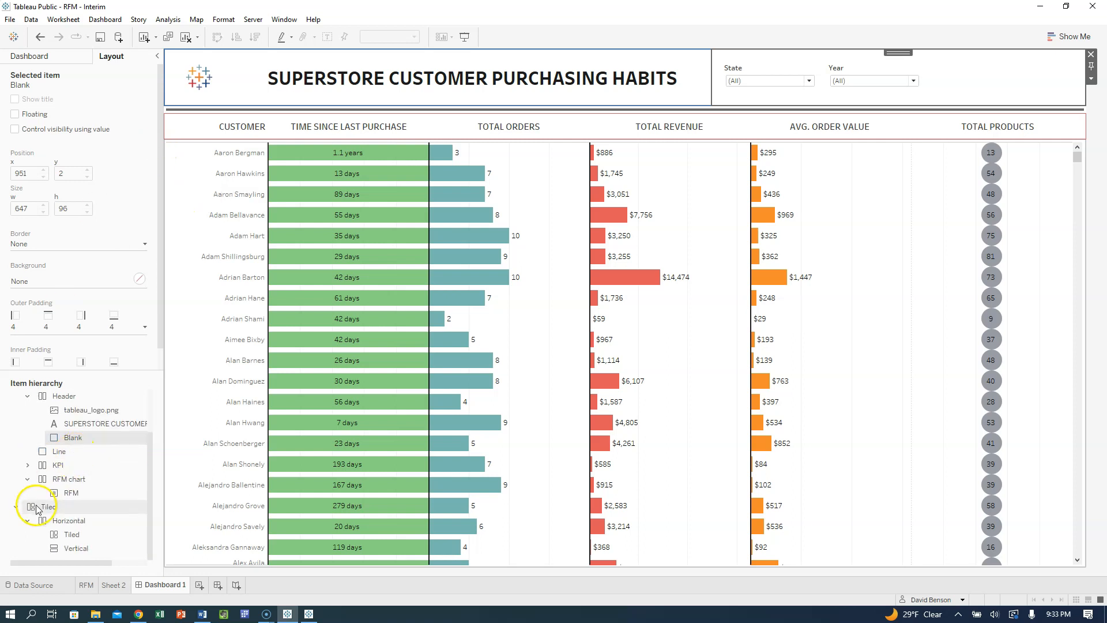
left_click(16, 507)
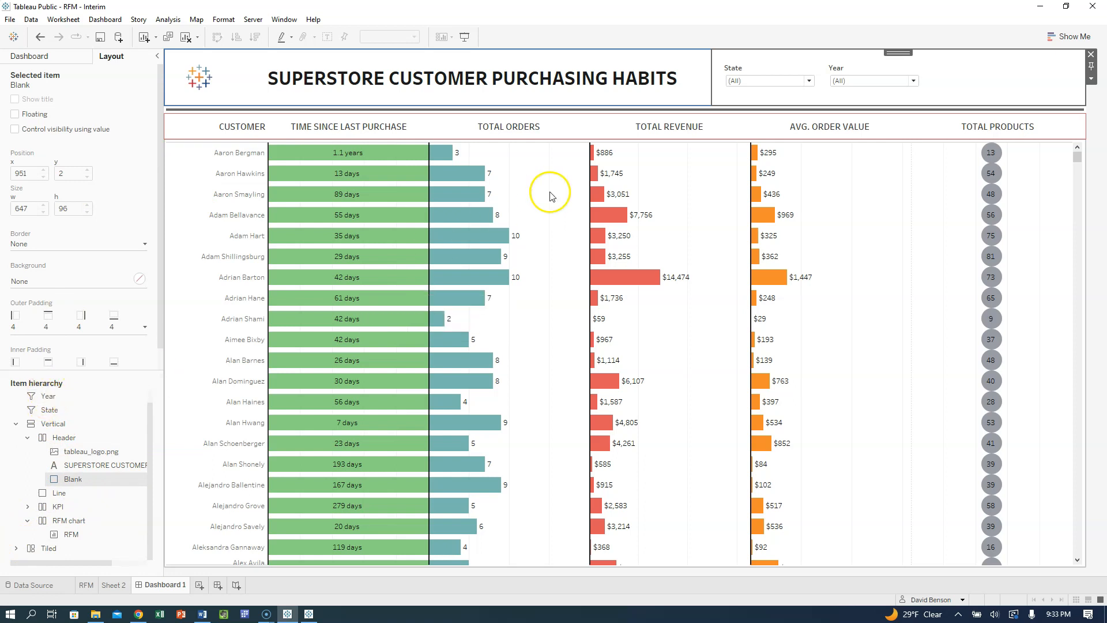
left_click(837, 72)
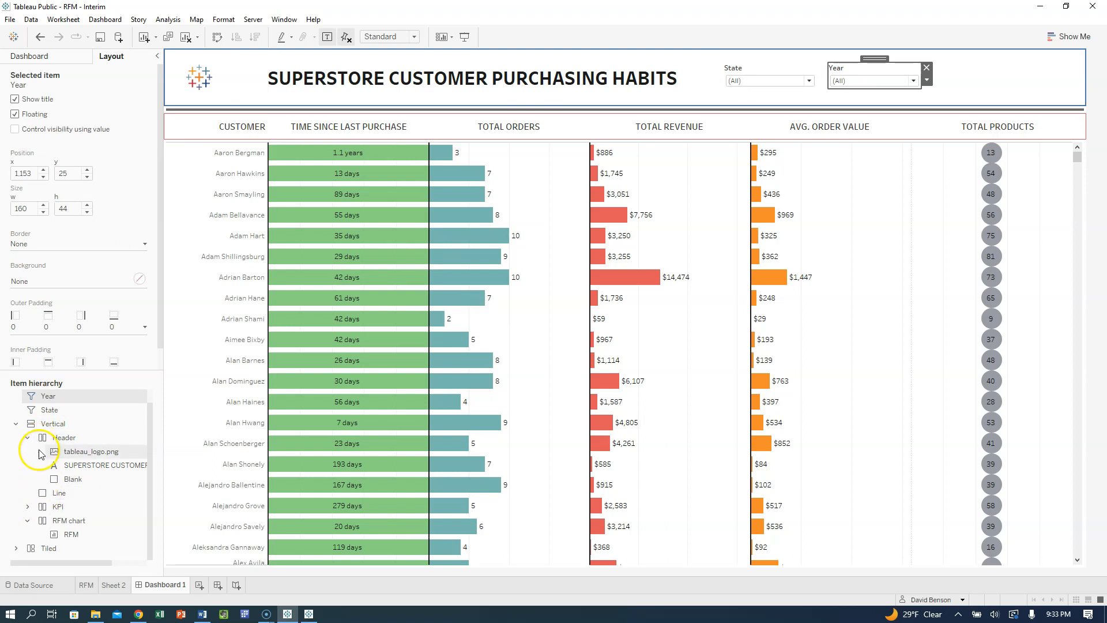
- Expand the leftover outer Tiled container and remove the empty Vertical and Tiled containers nested inside its Horizontal container
left_click(16, 548)
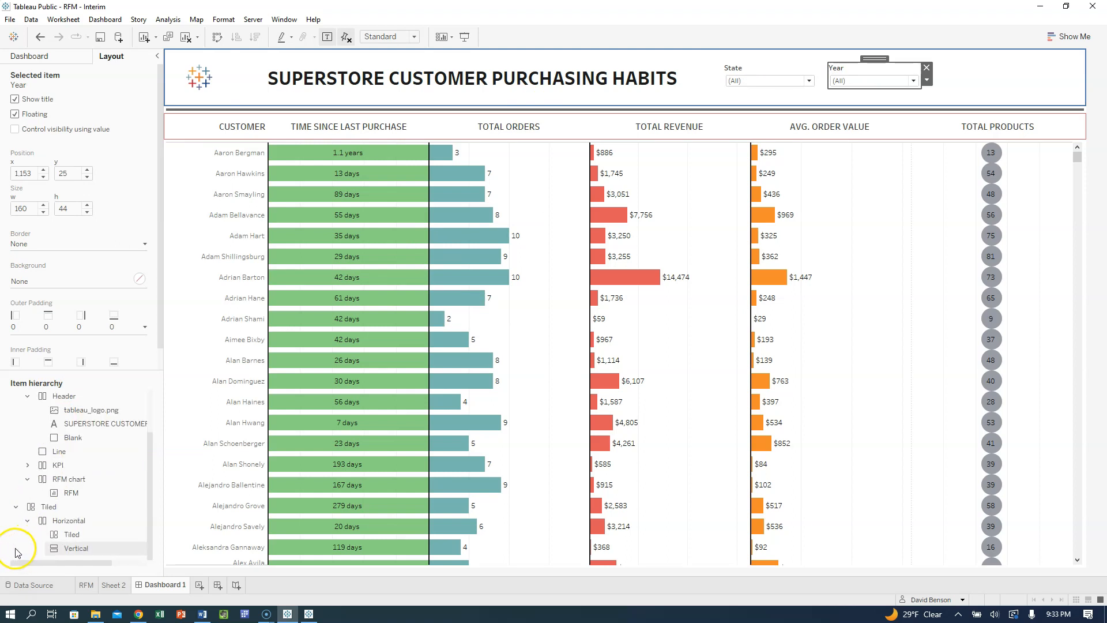
left_click(65, 548)
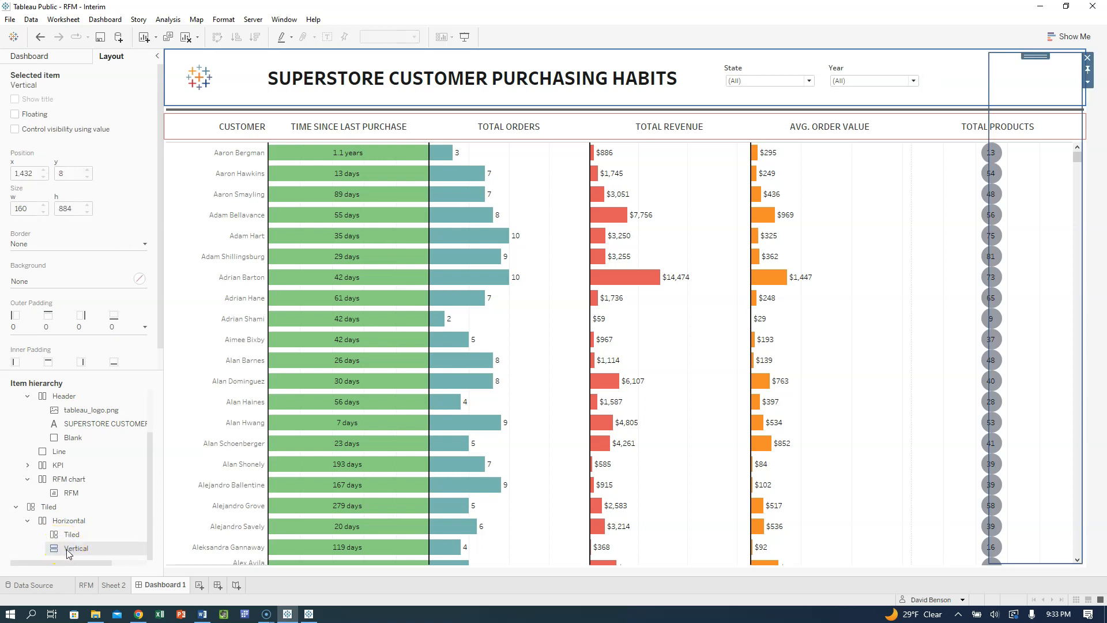
right_click(69, 549)
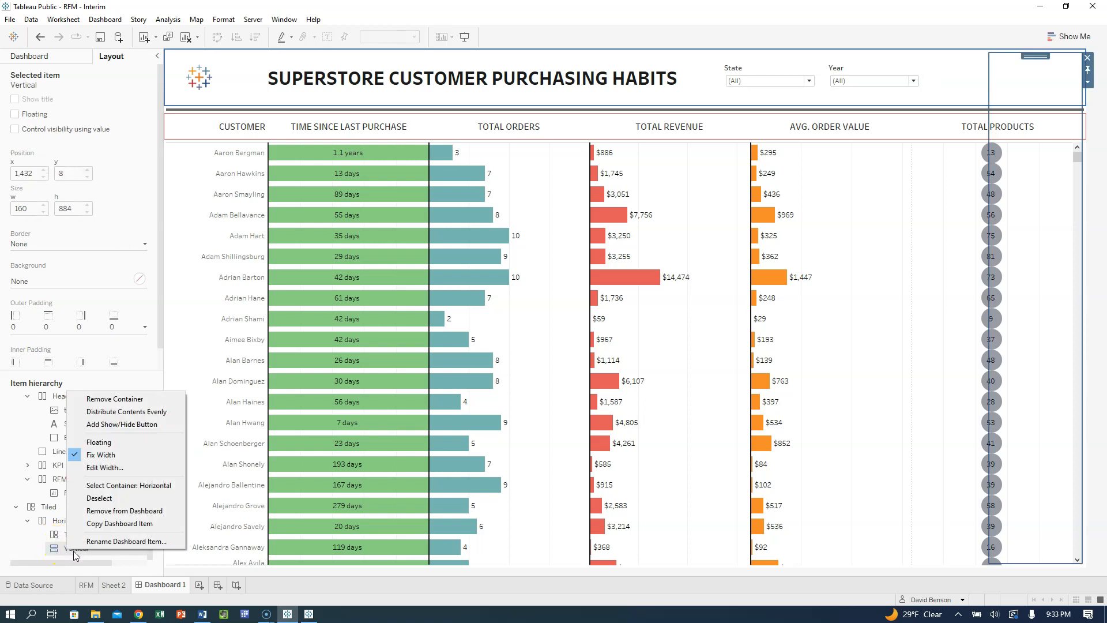
left_click(92, 511)
right_click(68, 550)
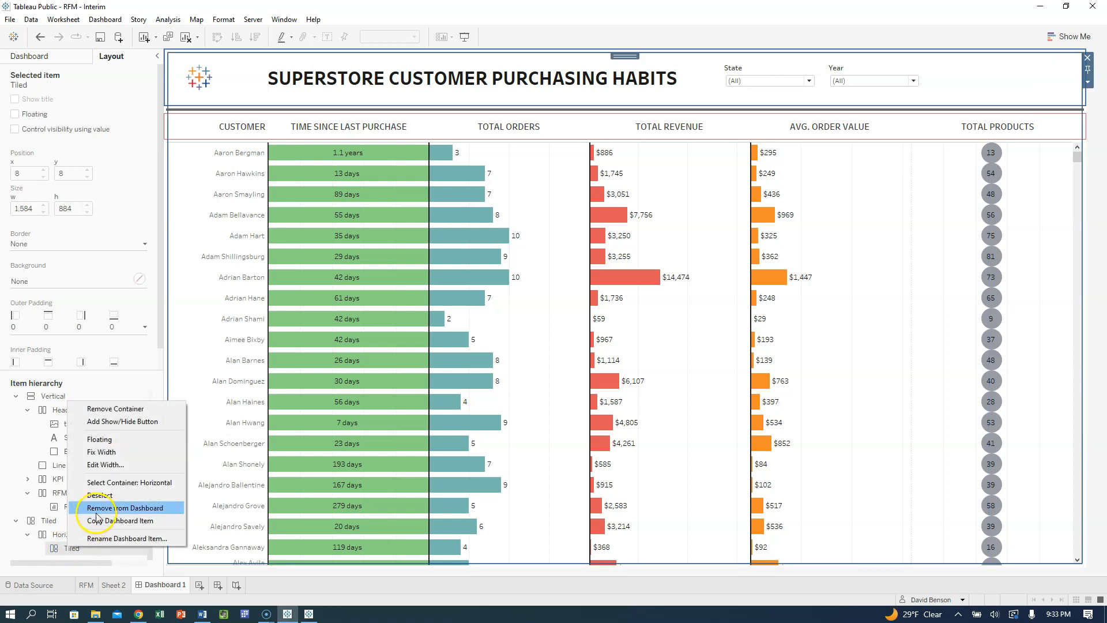
left_click(92, 506)
right_click(68, 552)
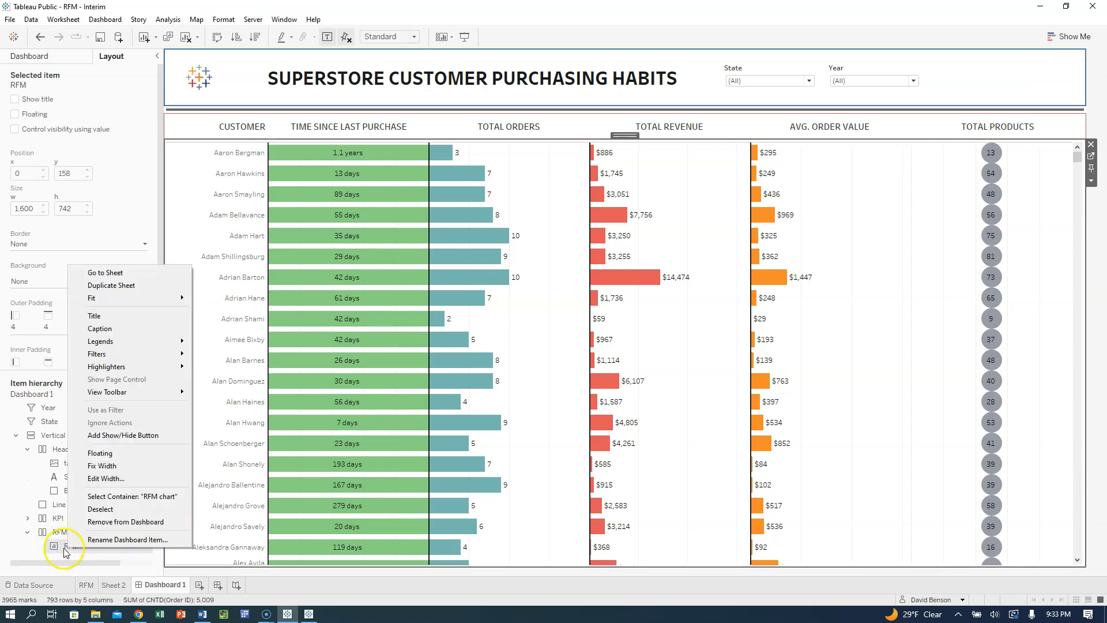
left_click(21, 551)
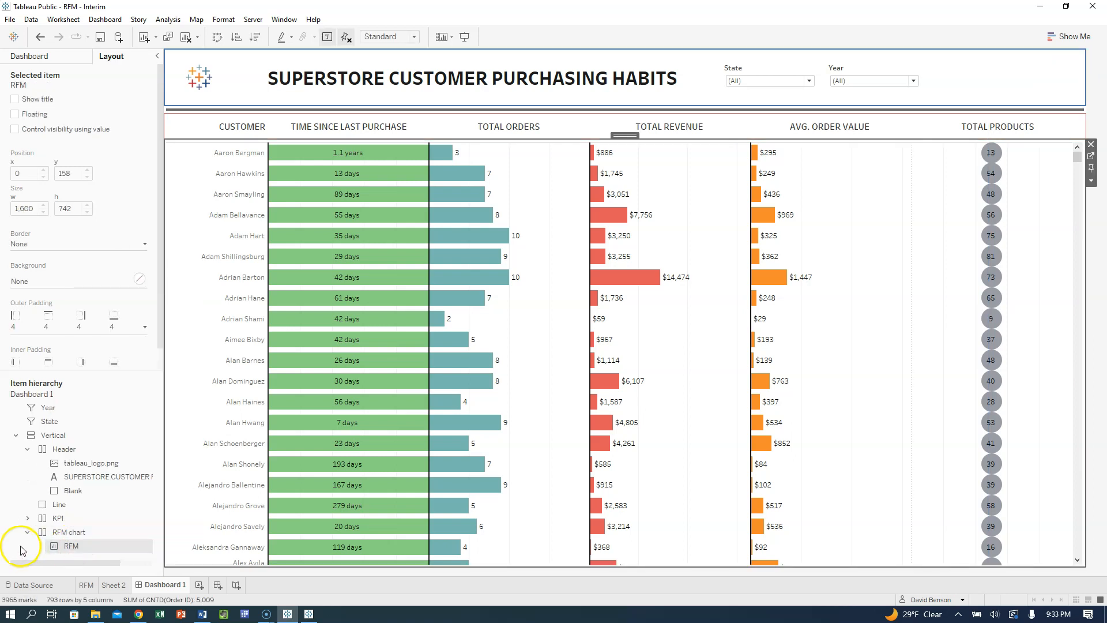
left_click(15, 435)
left_click(17, 437)
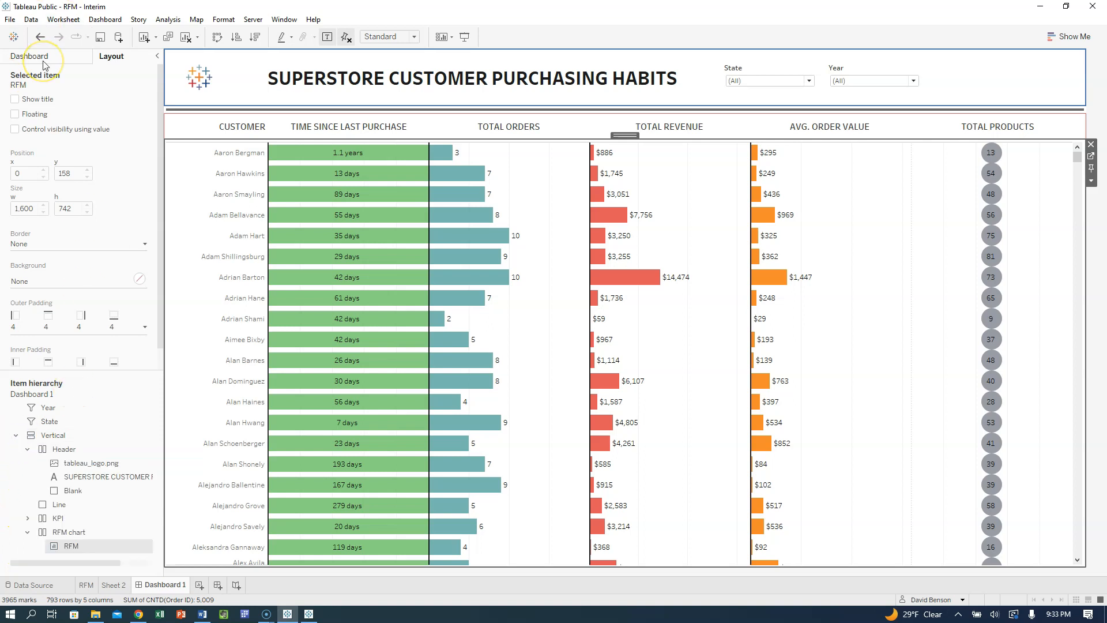
left_click(359, 102)
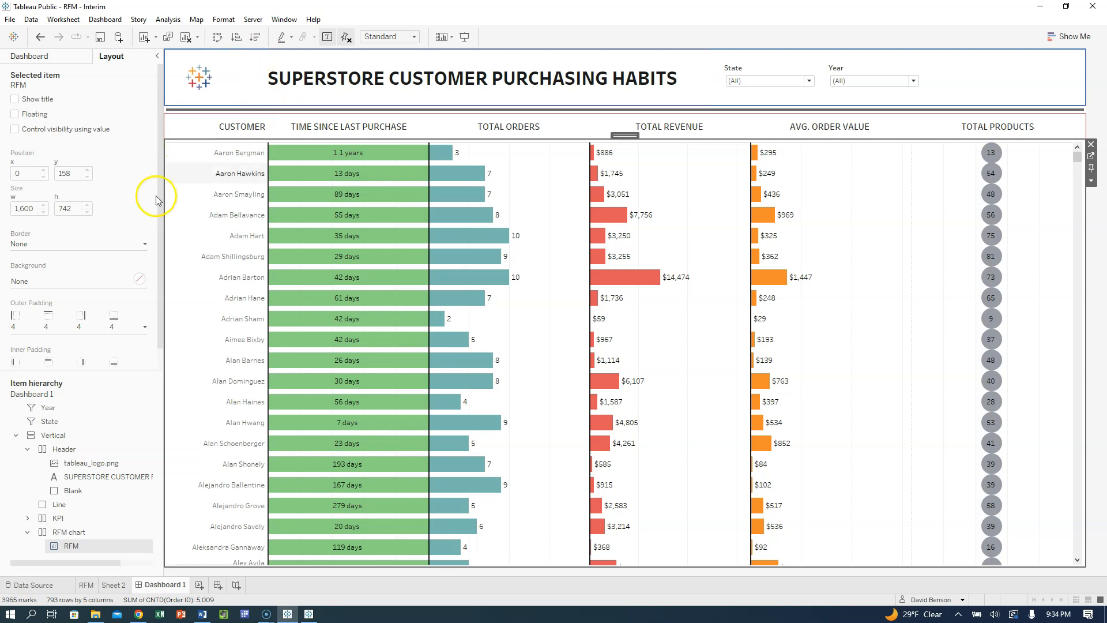
- Set the Header container's border to None
left_click(61, 449)
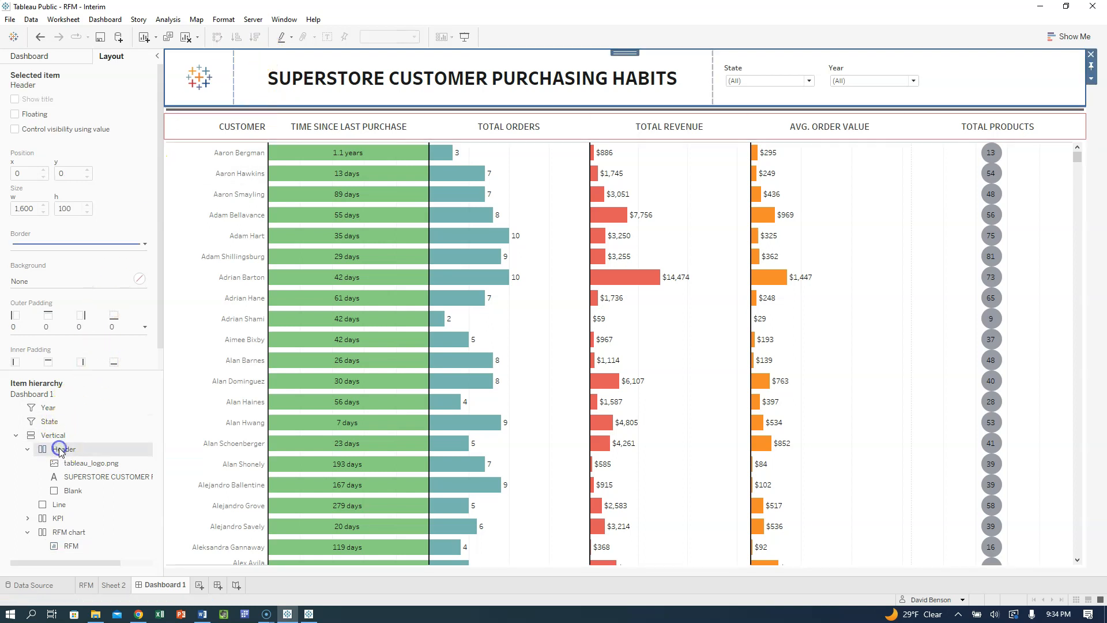
left_click(145, 245)
left_click(71, 265)
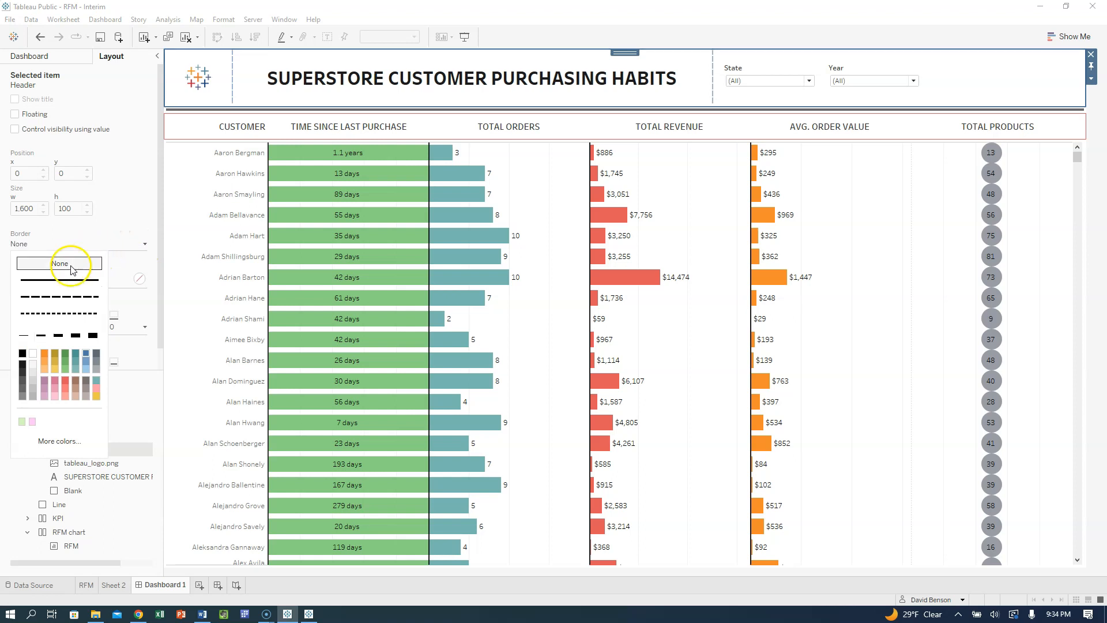
left_click(12, 464)
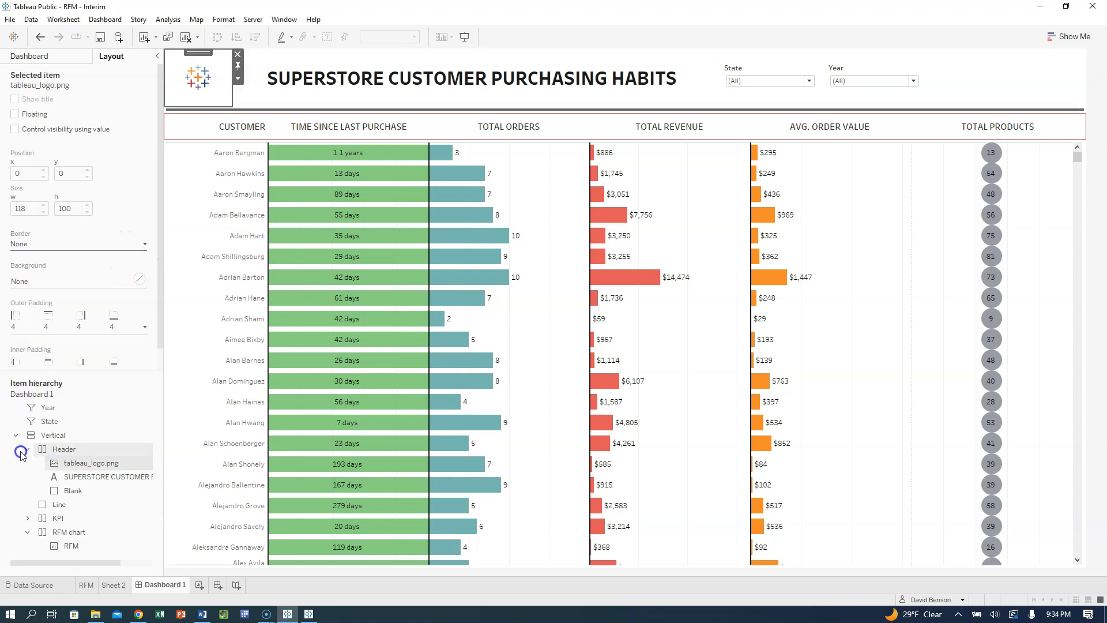
- Collapse the Header container, expand the KPI container that holds the column headings, and set the KPI container's border to None
left_click(28, 449)
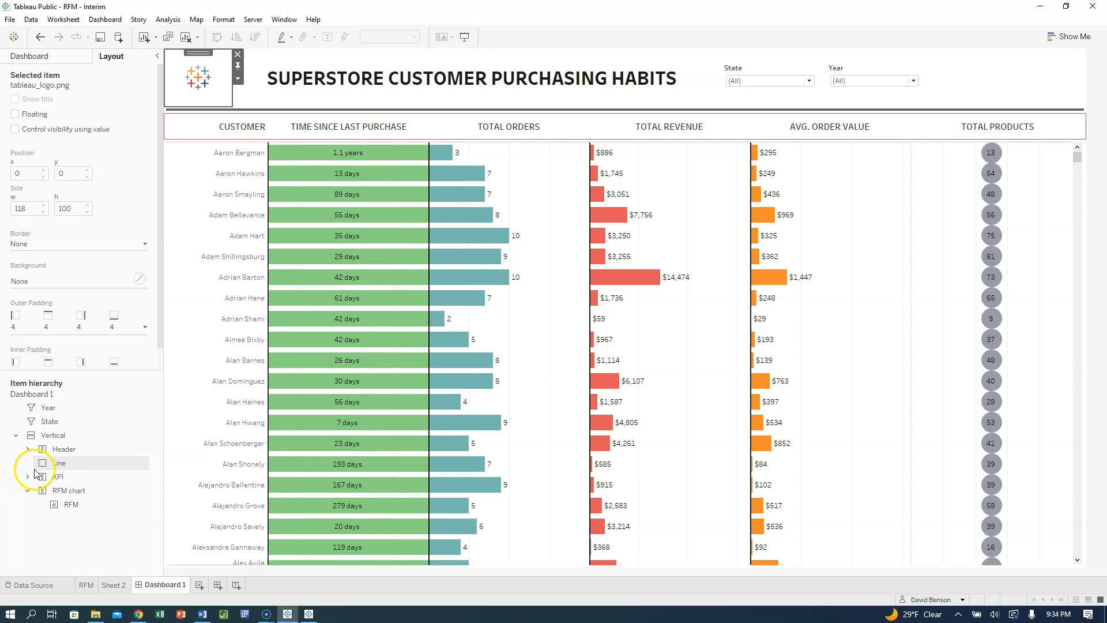
left_click(28, 477)
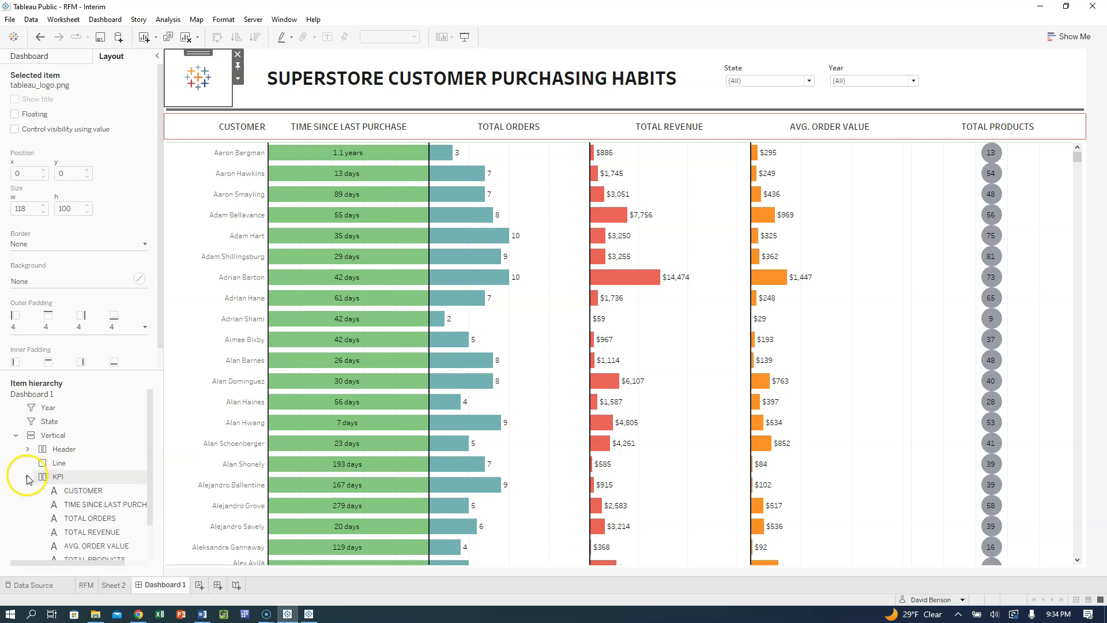
left_click(57, 478)
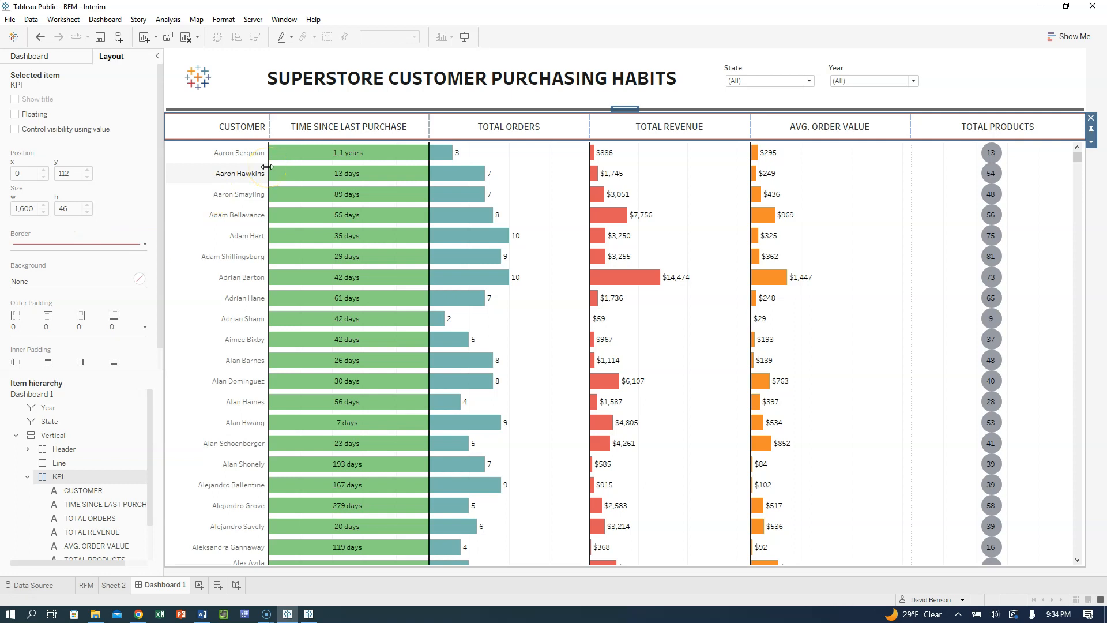
left_click(490, 127)
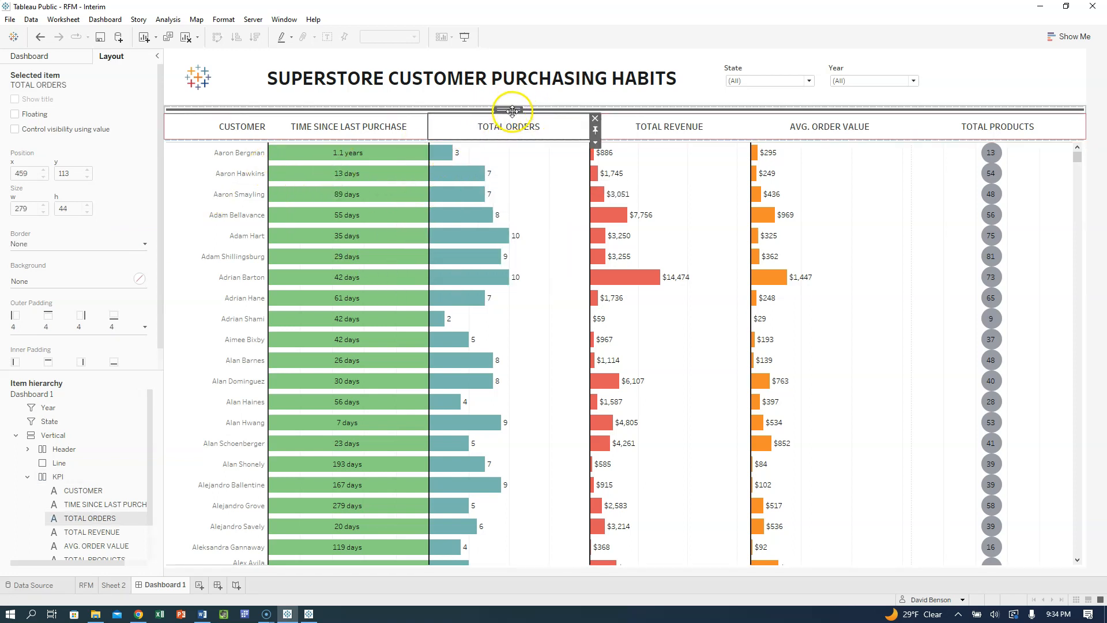
double_click(509, 110)
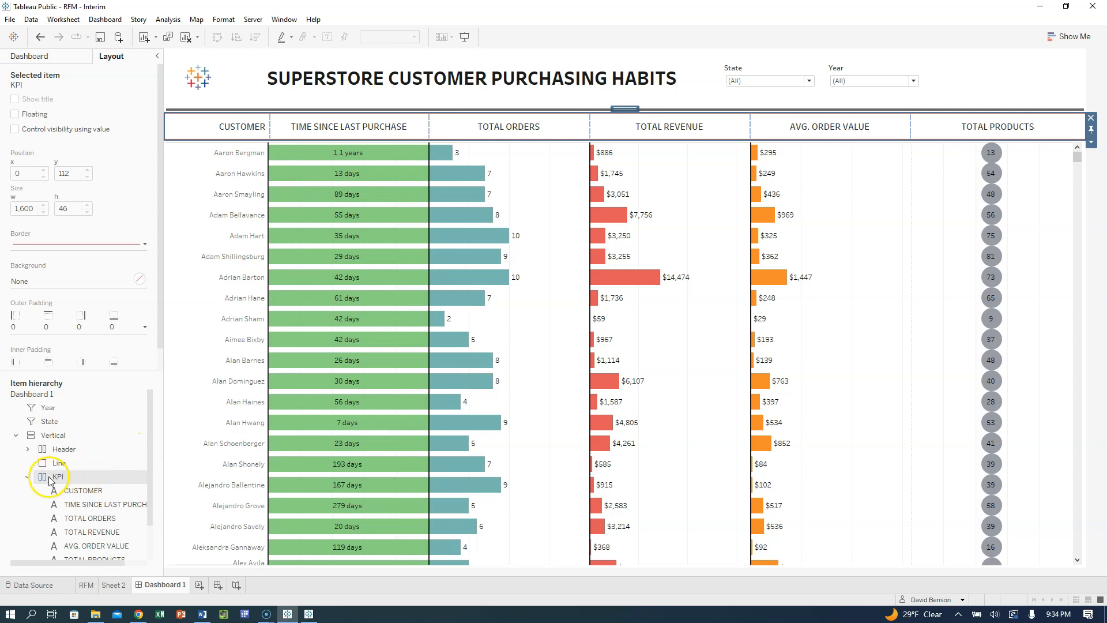
left_click(78, 518)
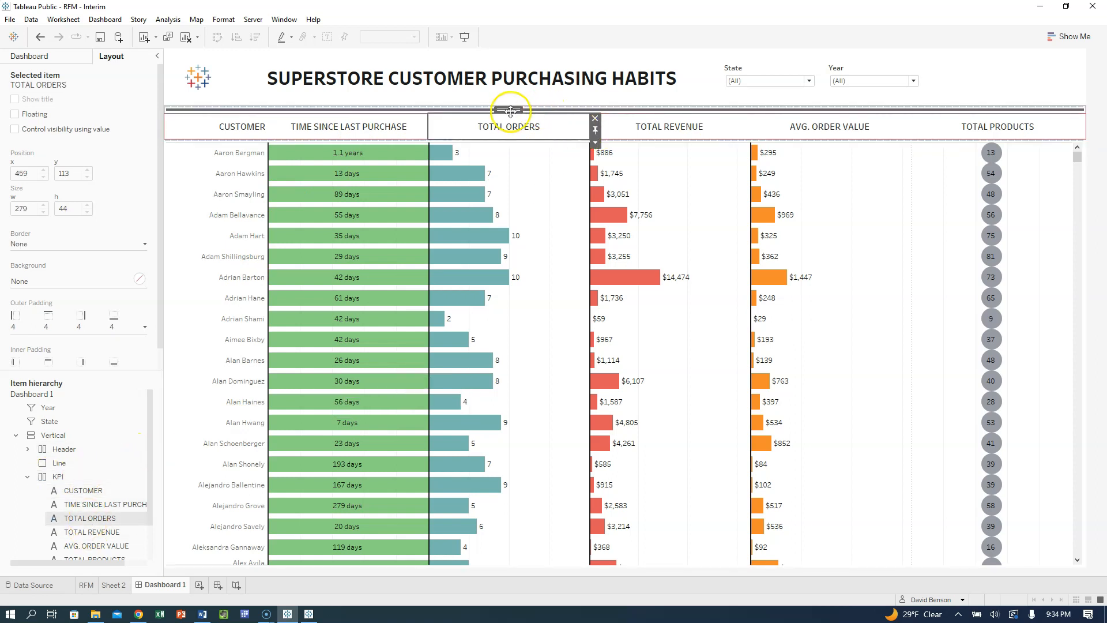
left_click(613, 124)
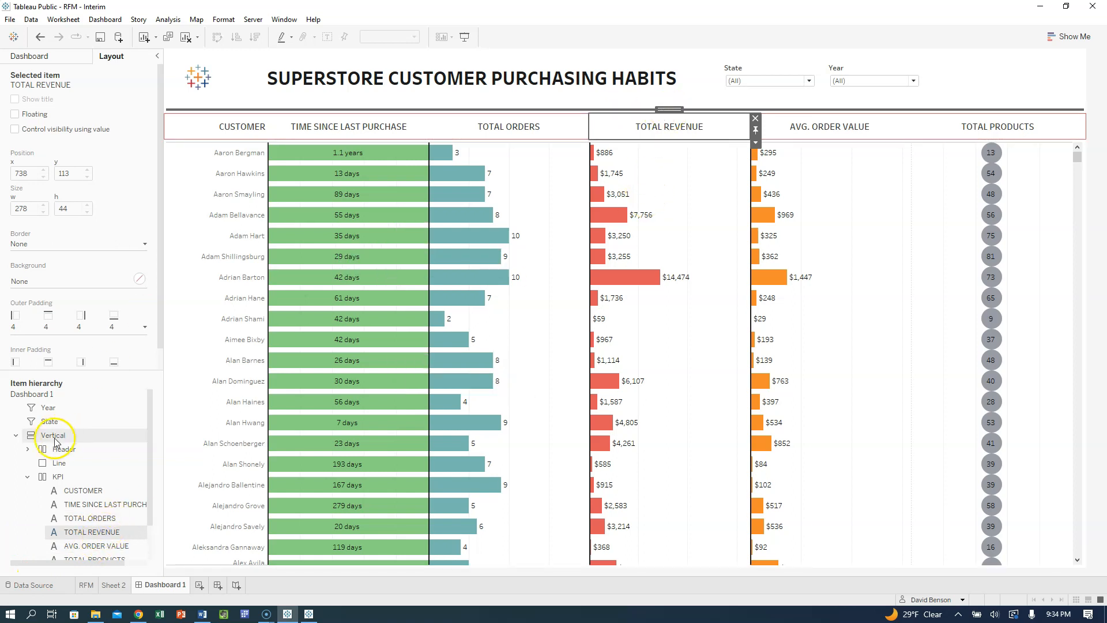
double_click(669, 109)
left_click(144, 244)
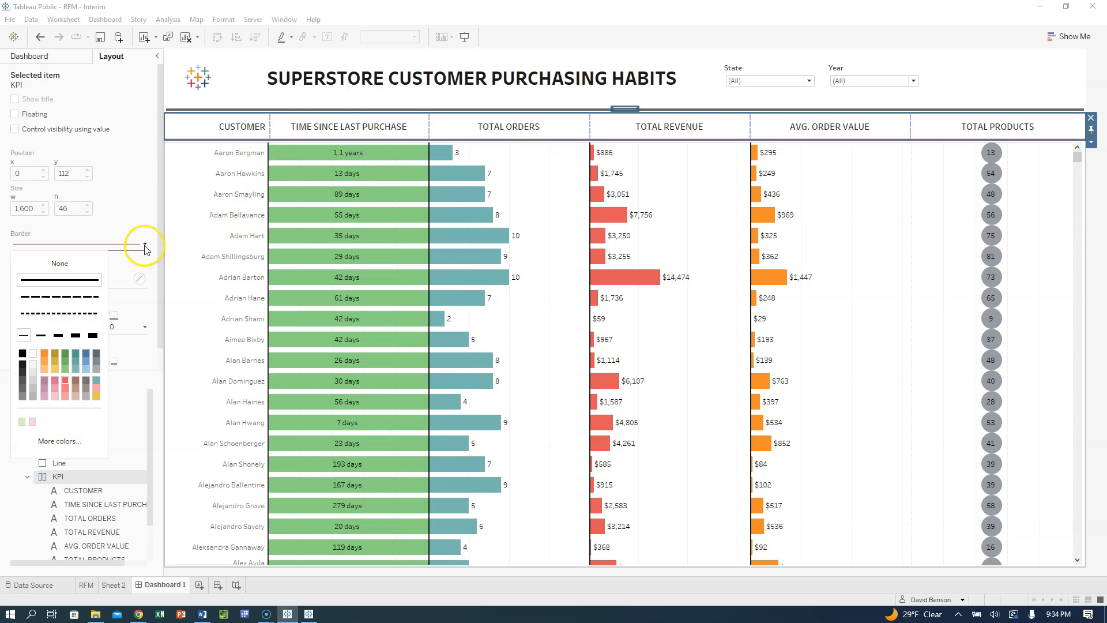
left_click(59, 263)
left_click(151, 231)
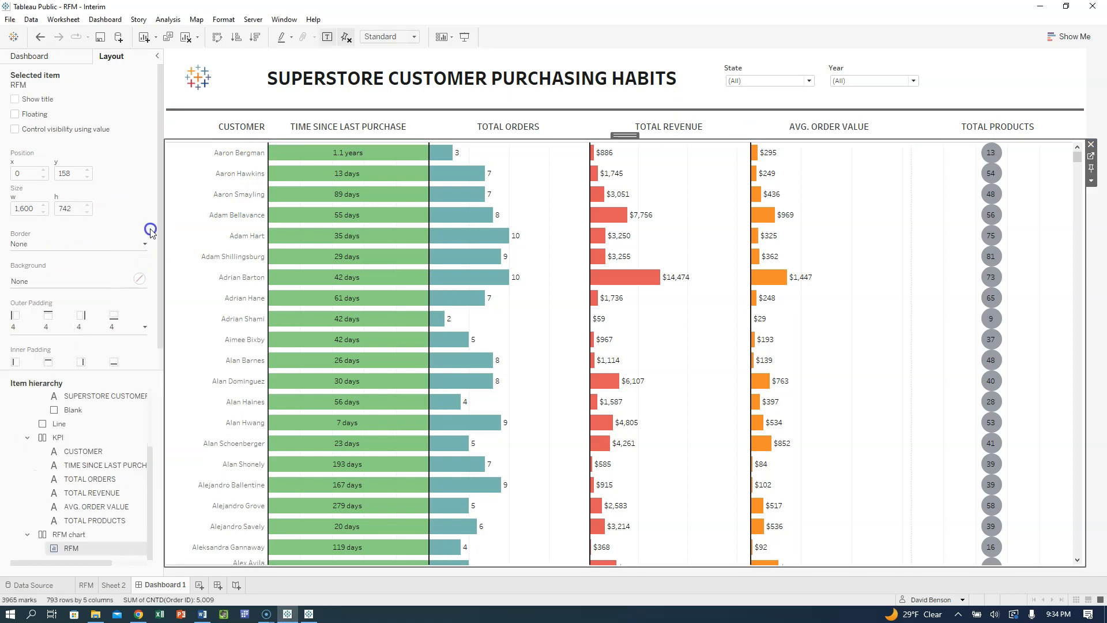